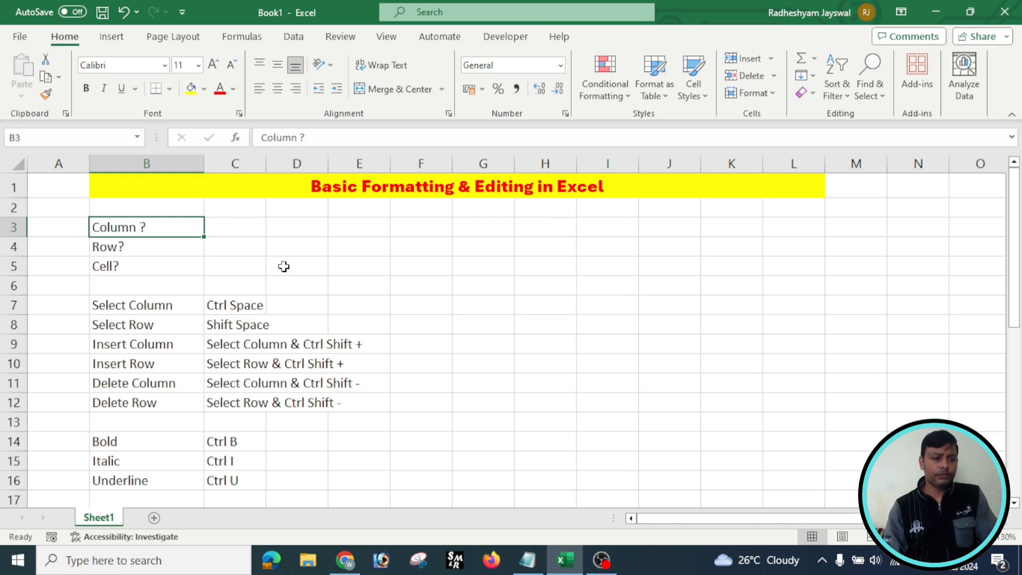
Step: Review the Column, Row and Cell entries in B3:B5, selecting them together and then one at a time
{"action": "left_click", "coordinate": [259, 248]}
{"action": "left_click_drag", "start_coordinate": [105, 229], "coordinate": [105, 264]}
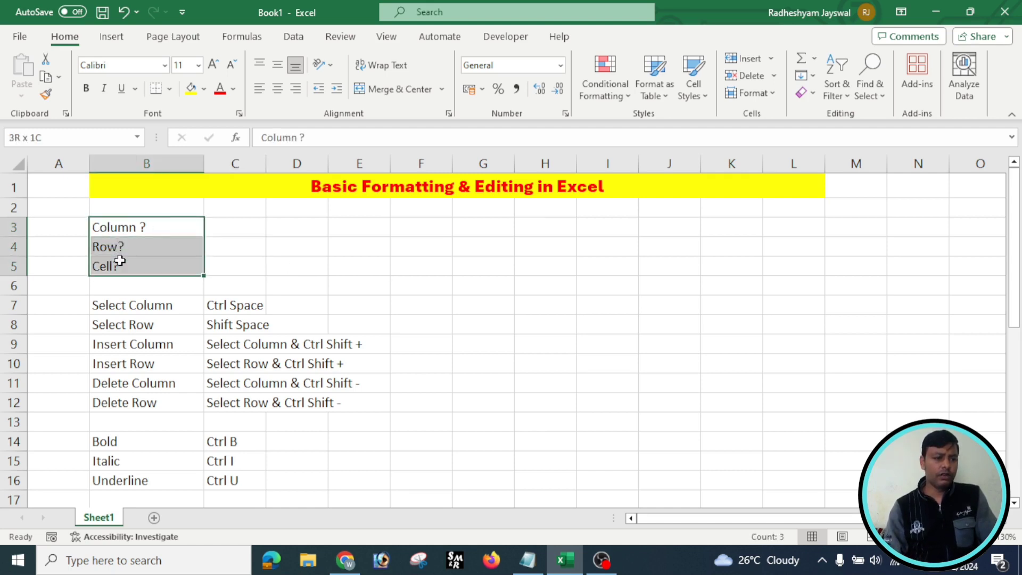
{"action": "left_click", "coordinate": [168, 226]}
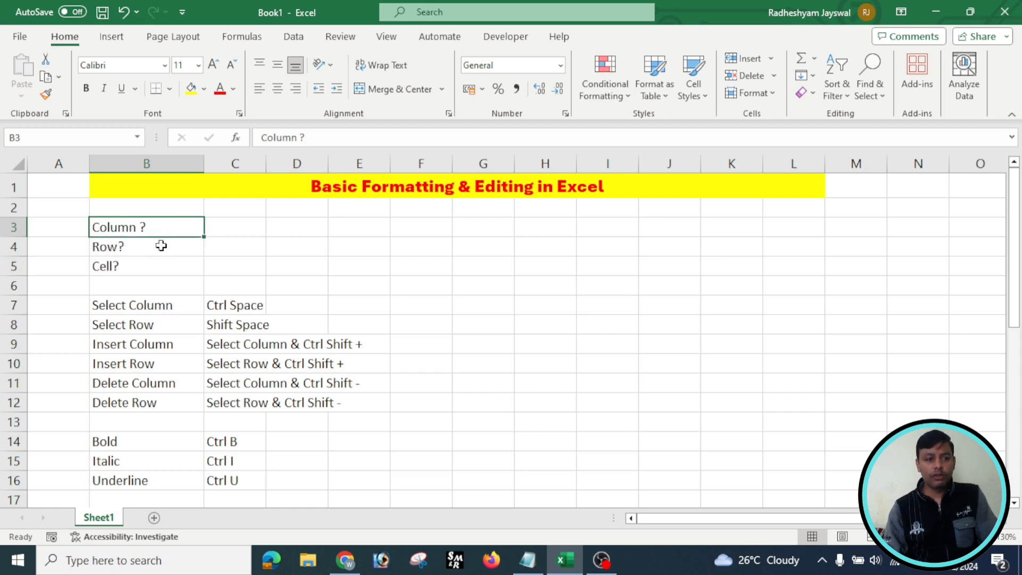
{"action": "left_click", "coordinate": [160, 247]}
{"action": "left_click", "coordinate": [155, 269]}
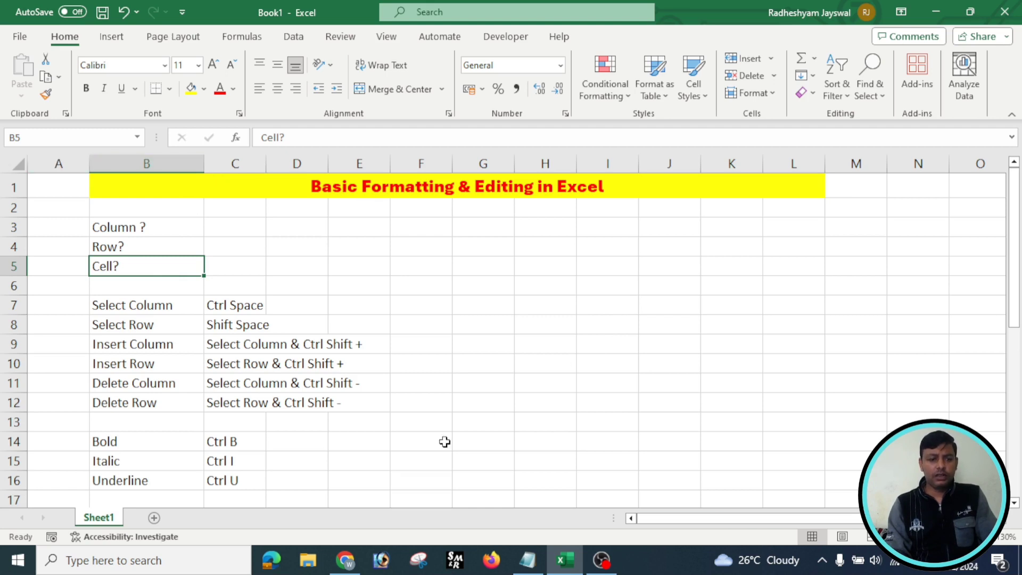
Step: Add a new worksheet, Sheet2, and copy the Column, Row and Cell entries from Sheet1's B3:B5 to B4:B6 there
{"action": "left_click", "coordinate": [154, 518]}
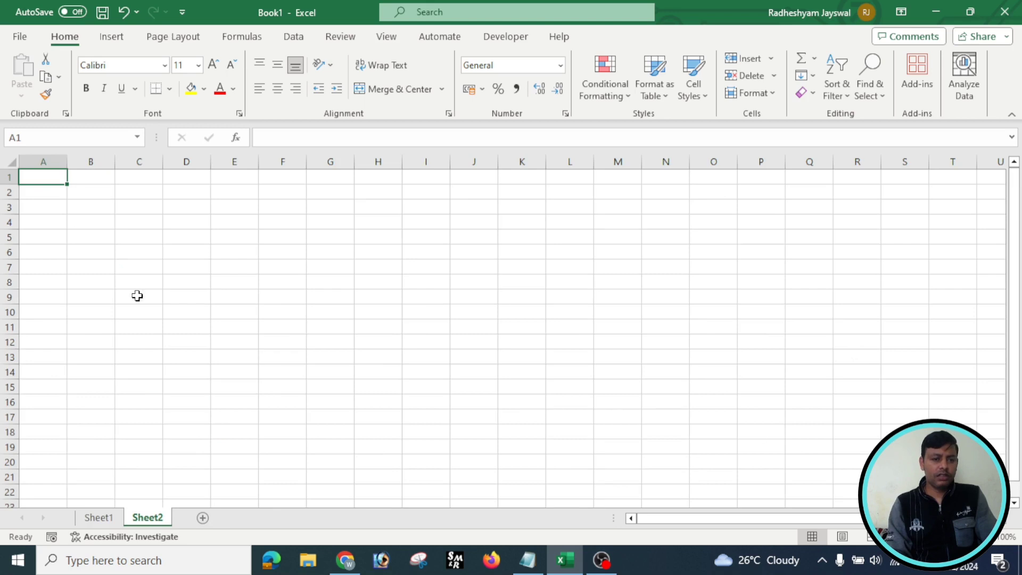
{"action": "left_click", "coordinate": [248, 272]}
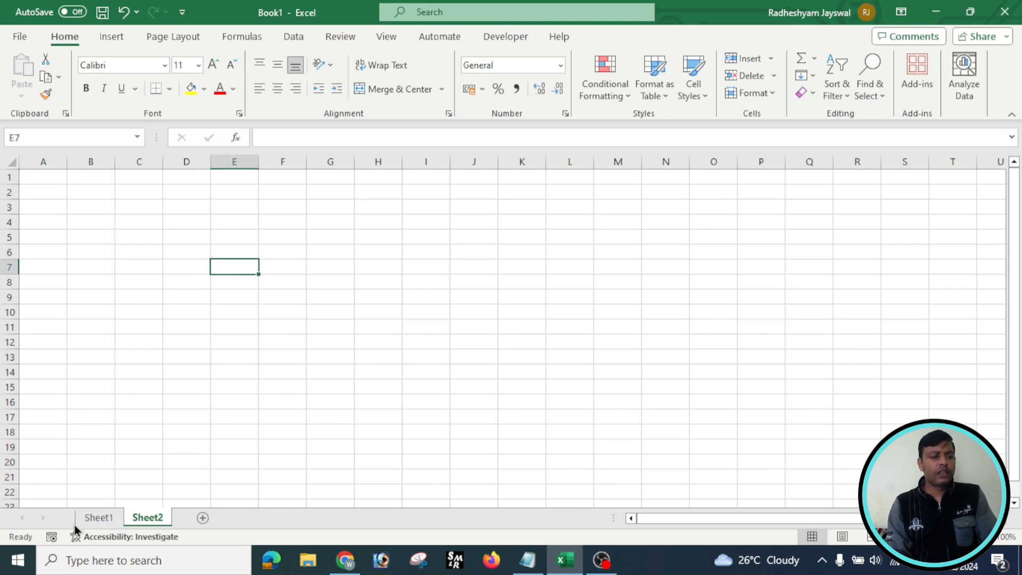
{"action": "left_click", "coordinate": [96, 517]}
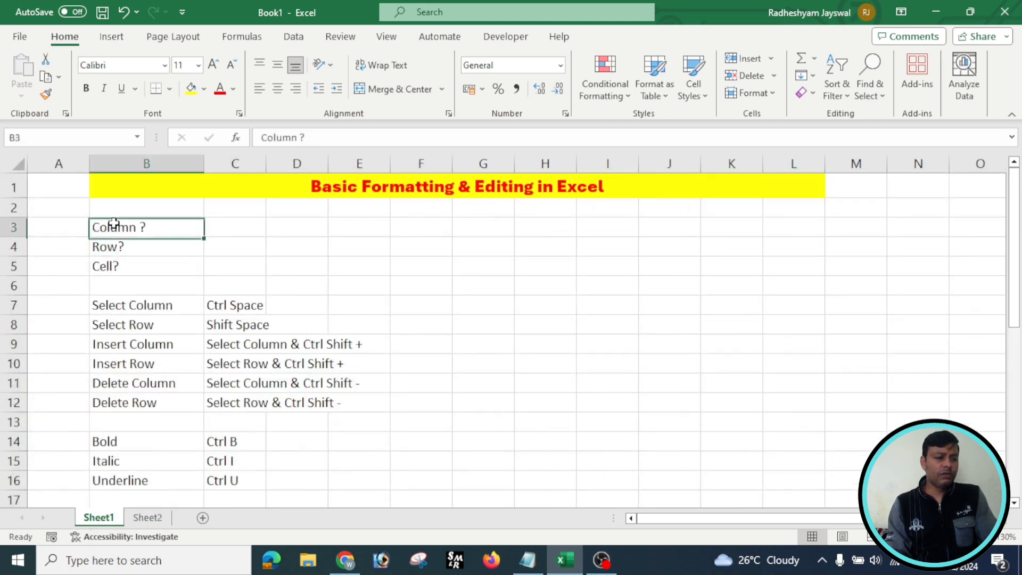
{"action": "left_click_drag", "start_coordinate": [109, 223], "coordinate": [118, 264]}
{"action": "key", "text": "ctrl+c"}
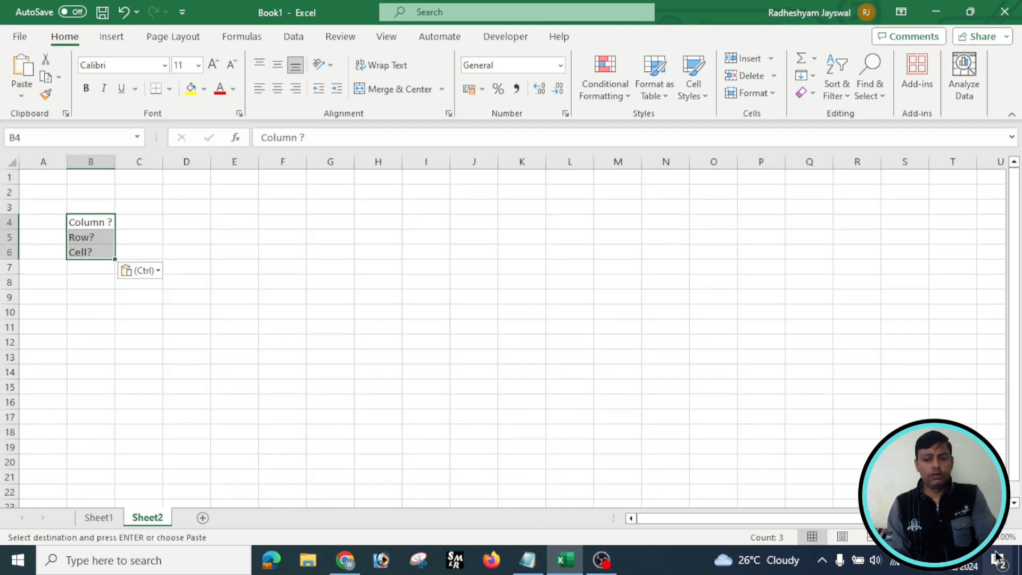
{"action": "scroll", "coordinate": [503, 331], "scroll_direction": "up", "scroll_amount": 2}
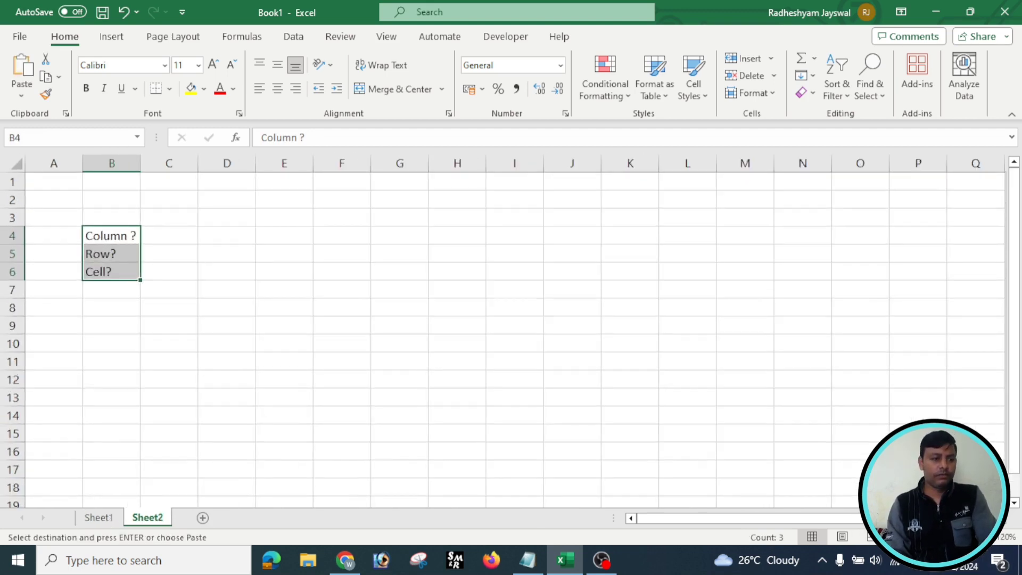
{"action": "left_click", "coordinate": [444, 327]}
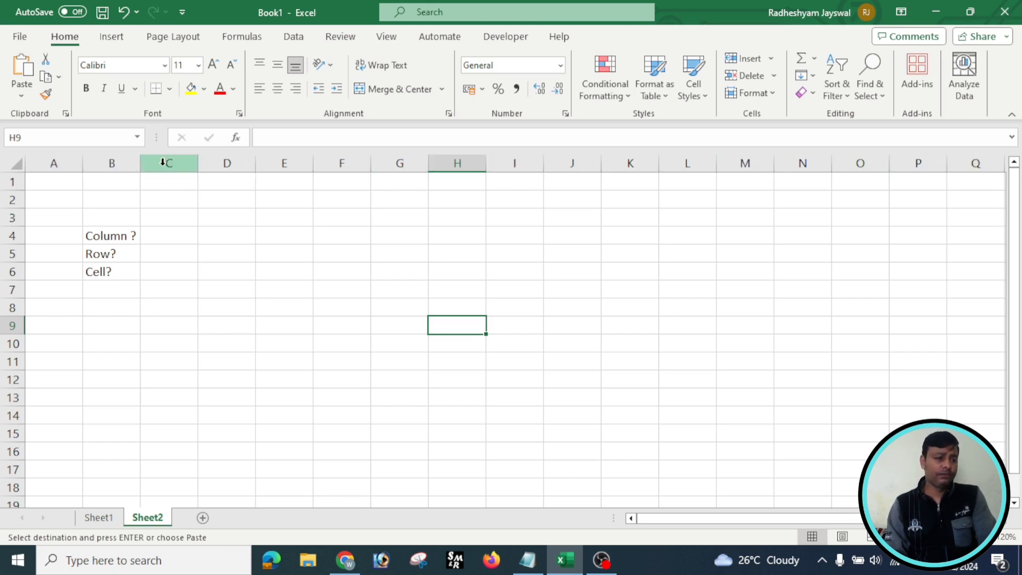
Step: Select entire columns A, B, C, D and E one after another to show what a column is
{"action": "left_click", "coordinate": [49, 162]}
{"action": "left_click", "coordinate": [108, 163]}
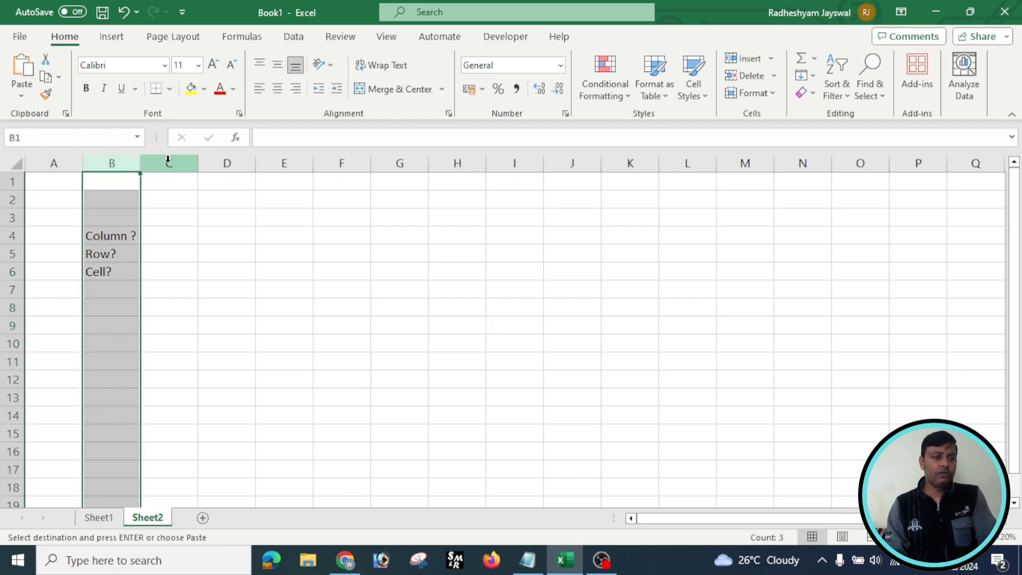
{"action": "left_click", "coordinate": [167, 161]}
{"action": "left_click", "coordinate": [234, 160]}
{"action": "left_click", "coordinate": [288, 161]}
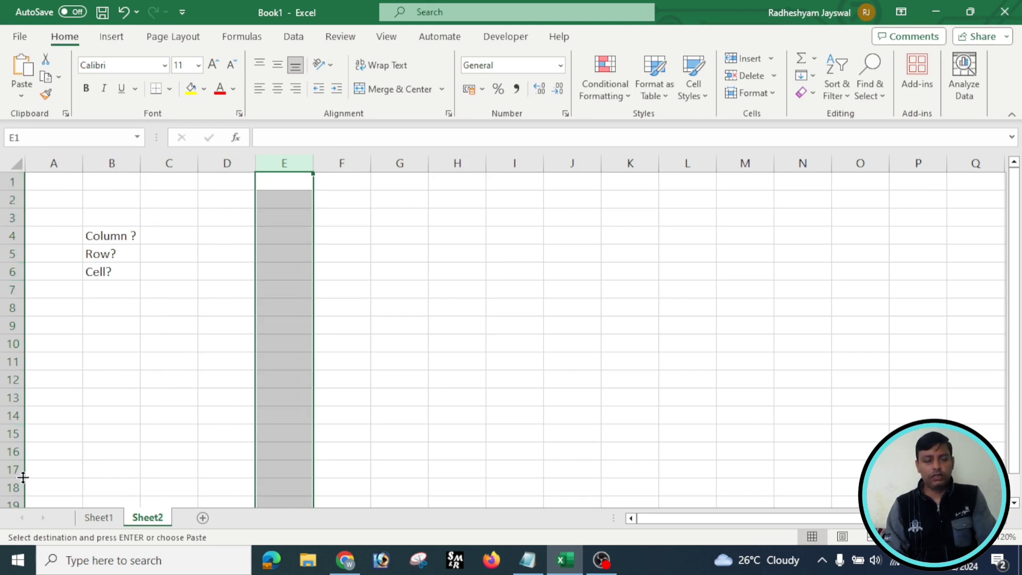
Step: Select cells F4, G6, E3, A1 and F3 in turn, ending back on A1, to examine each cell's address
{"action": "left_click", "coordinate": [362, 228]}
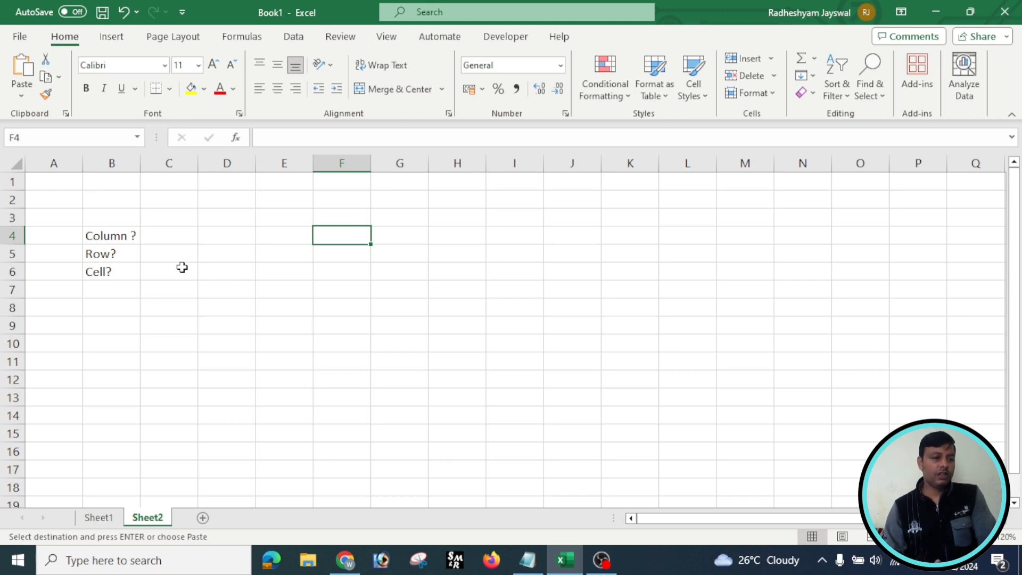
{"action": "left_click", "coordinate": [373, 277]}
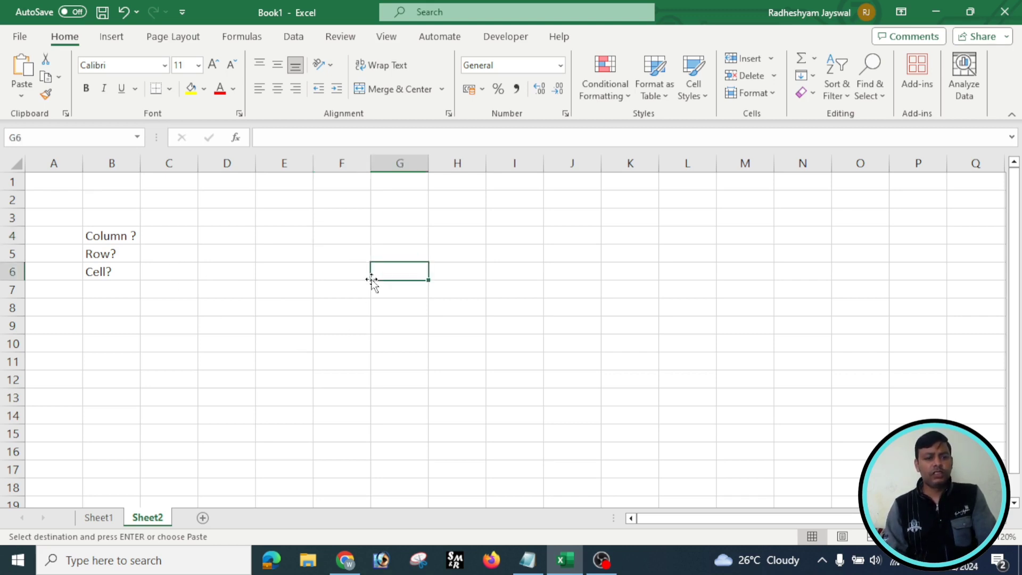
{"action": "left_click", "coordinate": [276, 218]}
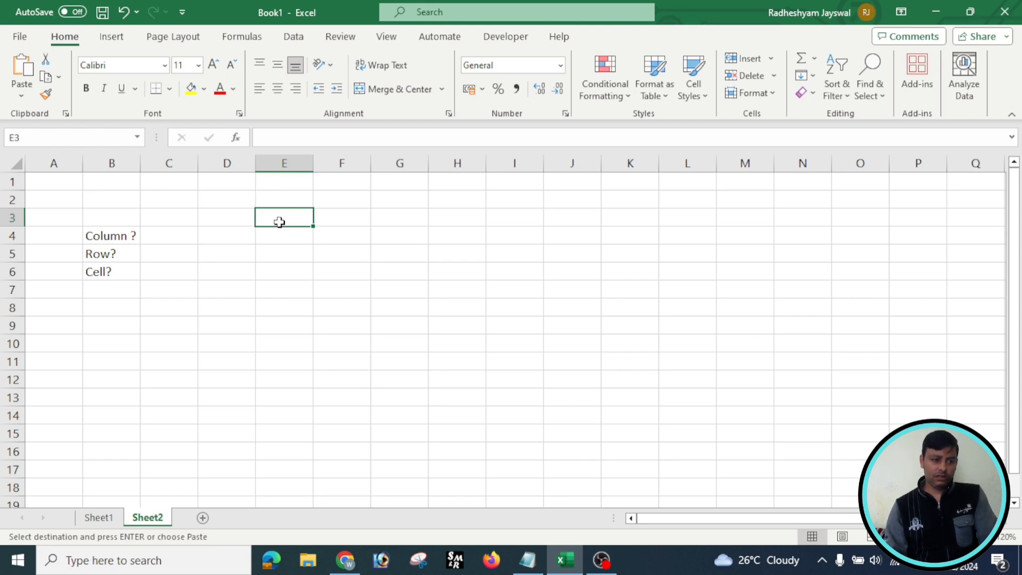
{"action": "left_click", "coordinate": [52, 182]}
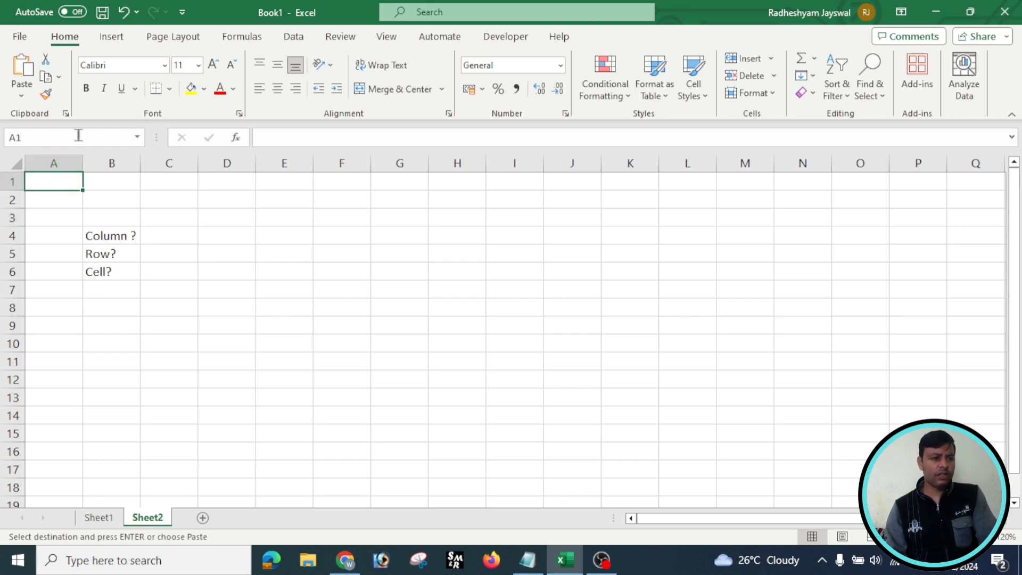
{"action": "left_click", "coordinate": [347, 209]}
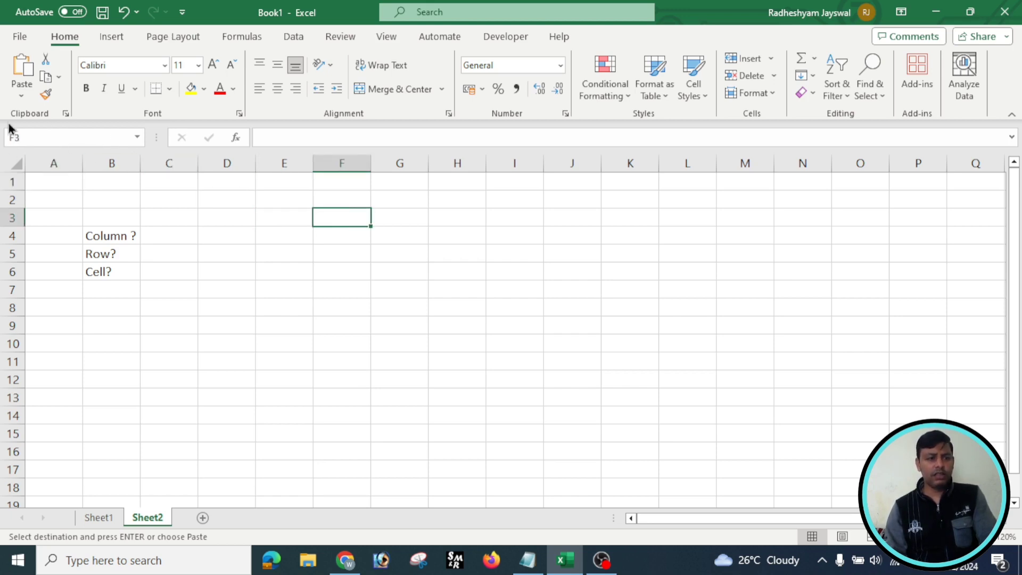
{"action": "left_click", "coordinate": [50, 182]}
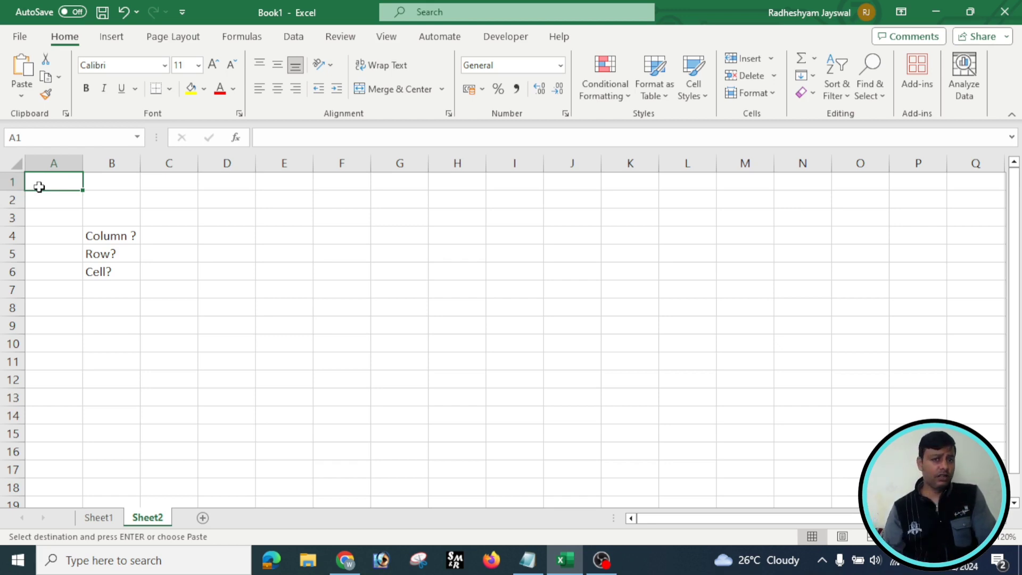
Step: Examine the addresses of more cells, including B2, D5, E2, J15, I3 and G5, and cancel the pending copy selection
{"action": "left_click", "coordinate": [128, 203]}
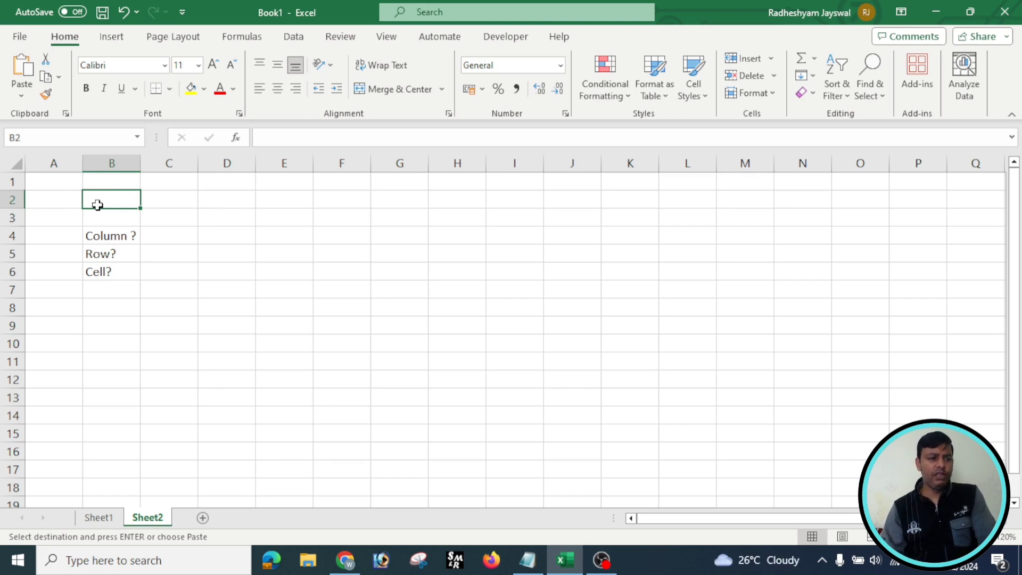
{"action": "left_click", "coordinate": [241, 257]}
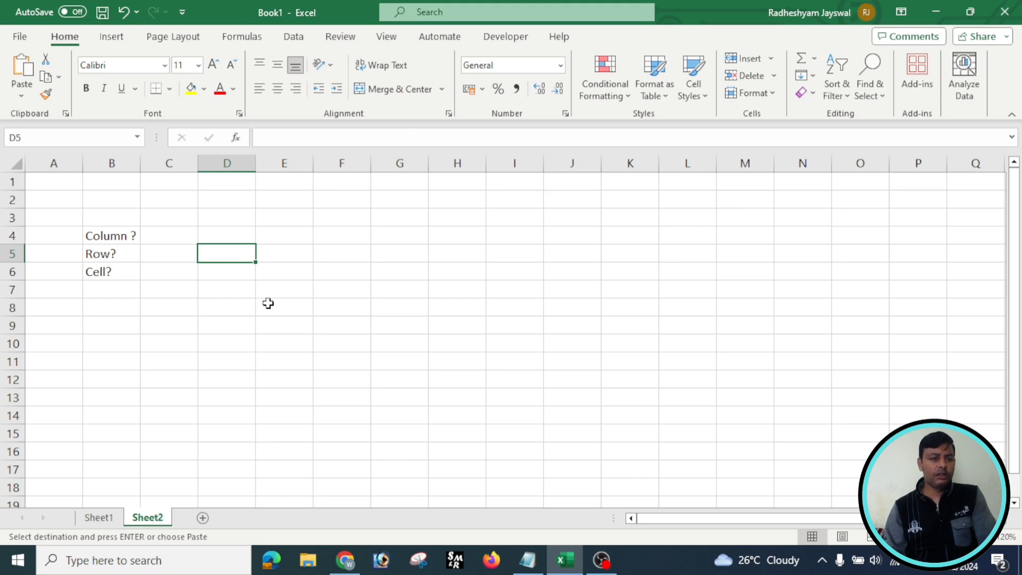
{"action": "left_click", "coordinate": [272, 201]}
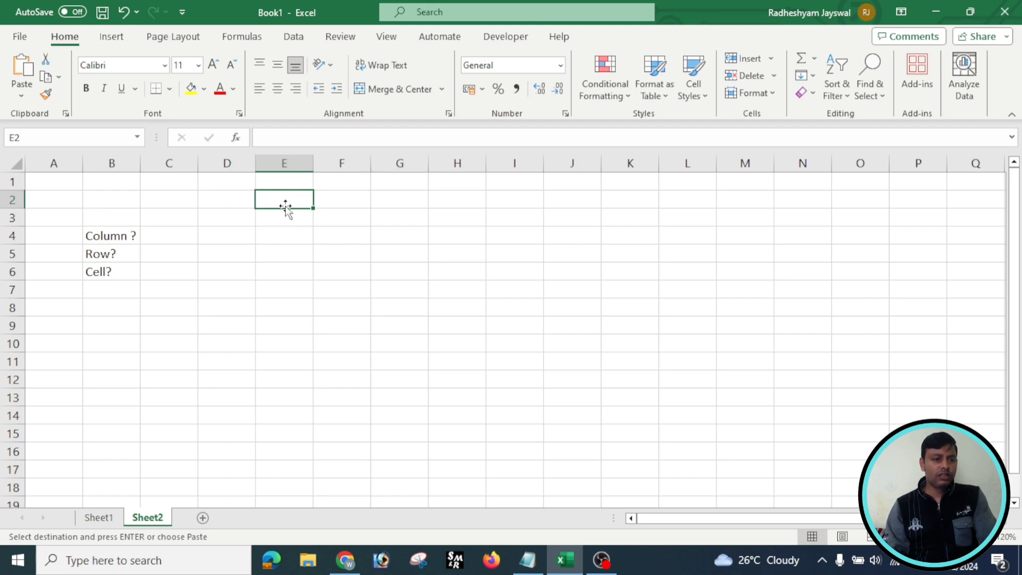
{"action": "left_click", "coordinate": [296, 235]}
{"action": "left_click", "coordinate": [555, 438]}
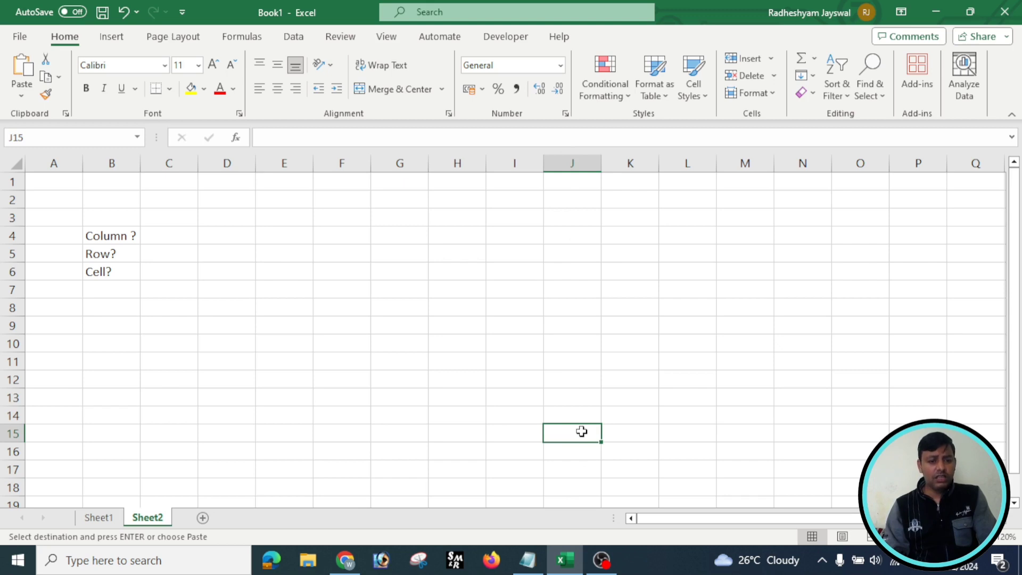
{"action": "key", "text": "Escape"}
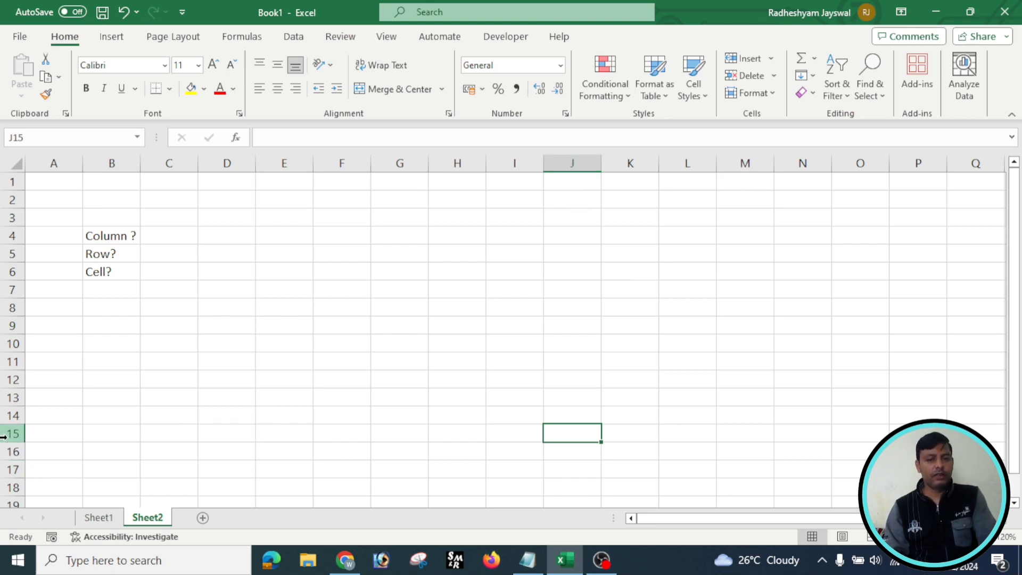
{"action": "left_click", "coordinate": [453, 364]}
{"action": "left_click", "coordinate": [488, 223]}
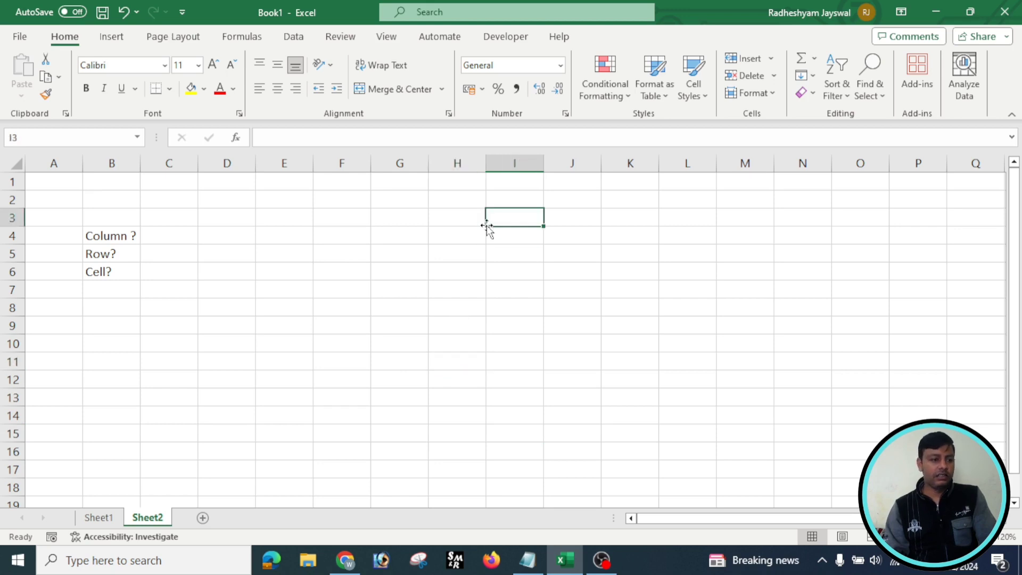
{"action": "left_click", "coordinate": [403, 256]}
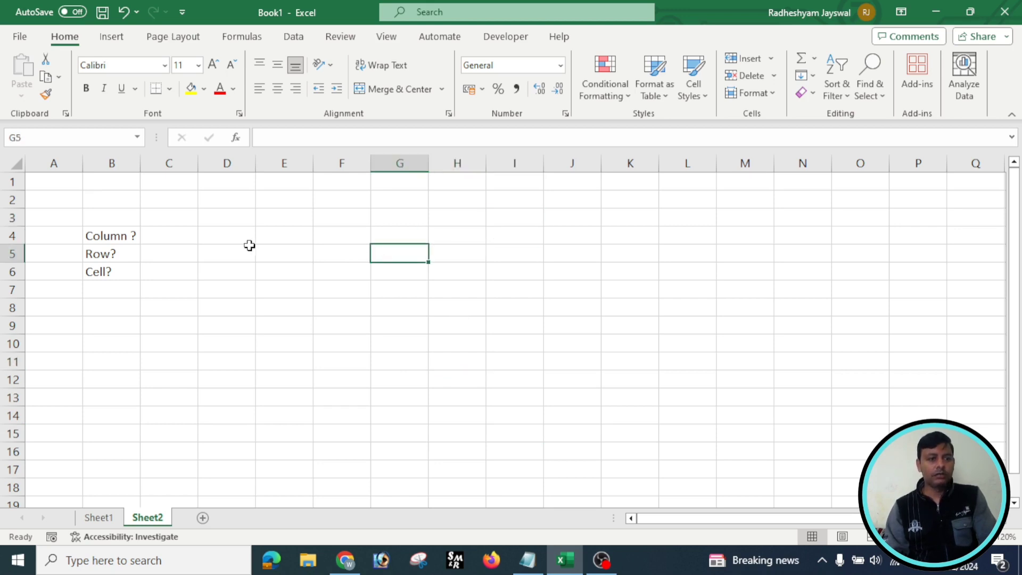
Step: Return to Sheet1 and review the select, insert and delete entries for columns and rows in B7:B12
{"action": "key", "text": "ctrl+Page_Up"}
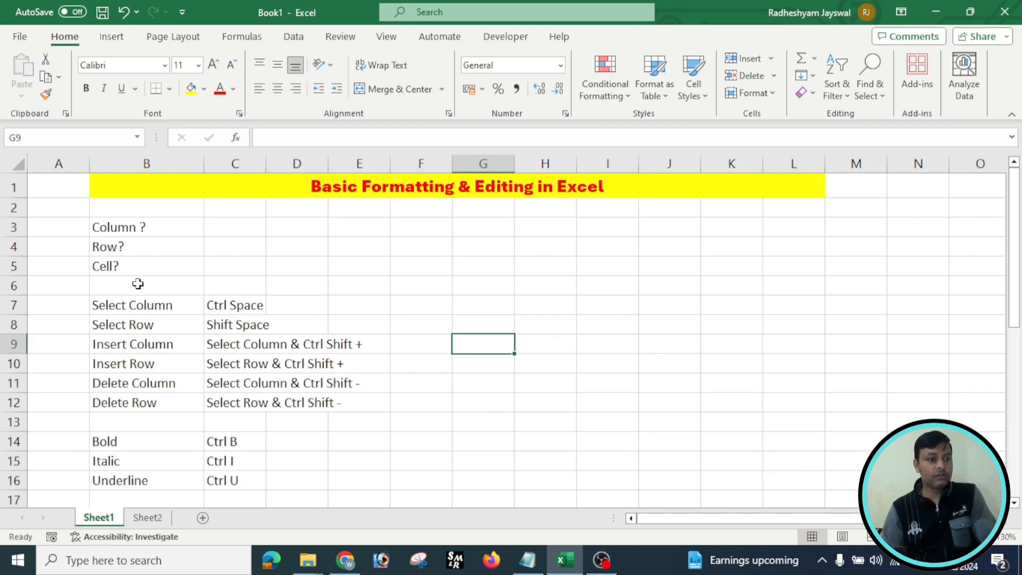
{"action": "left_click", "coordinate": [116, 304]}
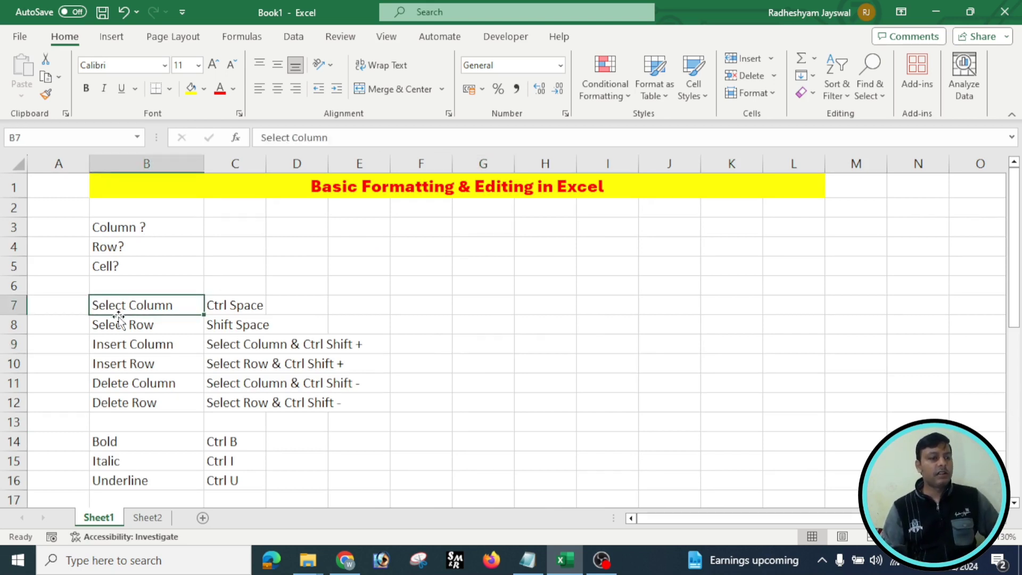
{"action": "left_click", "coordinate": [129, 348]}
{"action": "left_click", "coordinate": [133, 365]}
{"action": "left_click", "coordinate": [134, 385]}
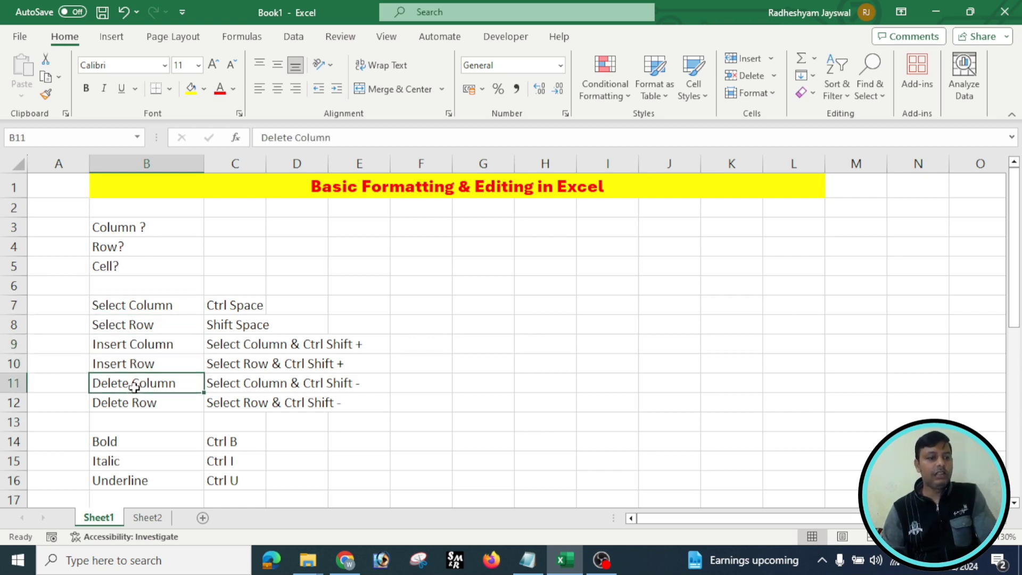
{"action": "left_click", "coordinate": [132, 404]}
Step: Copy the column and row shortcut list from Sheet1's B7:D12 to B4 on Sheet2, and widen columns B and C to fit
{"action": "left_click_drag", "start_coordinate": [136, 307], "coordinate": [329, 409]}
{"action": "key", "text": "ctrl+c"}
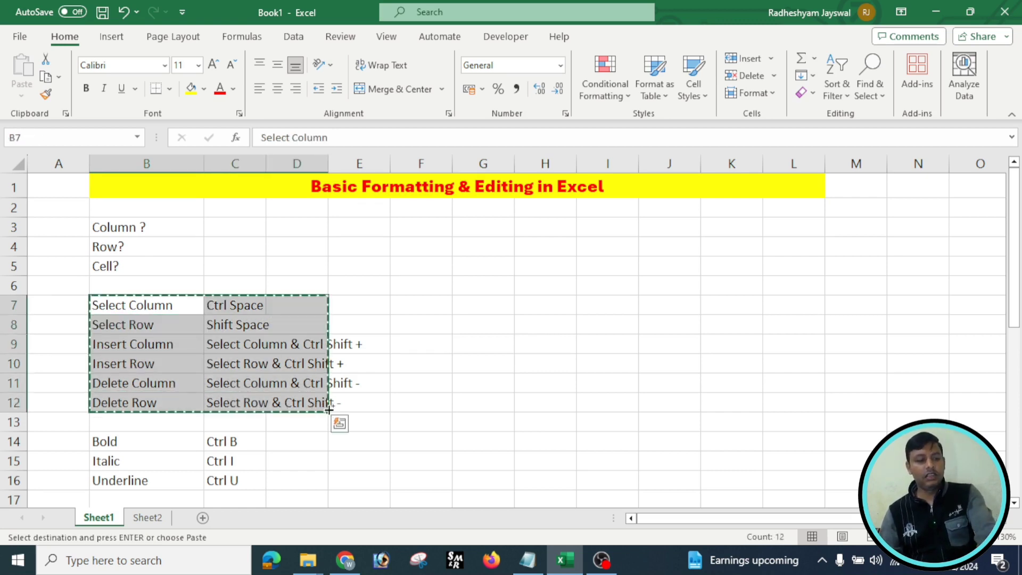
{"action": "left_click", "coordinate": [139, 525]}
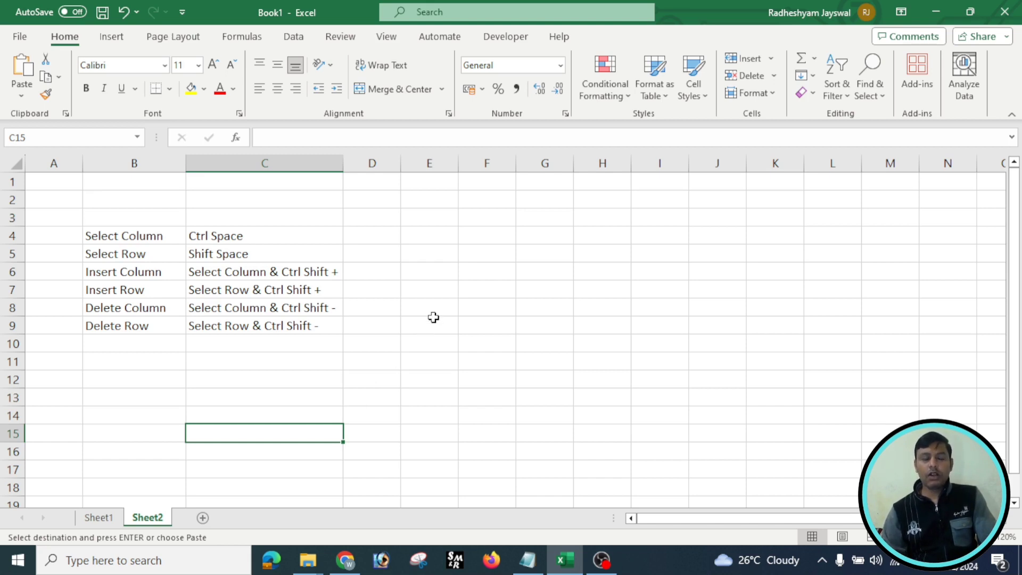
{"action": "left_click", "coordinate": [538, 257]}
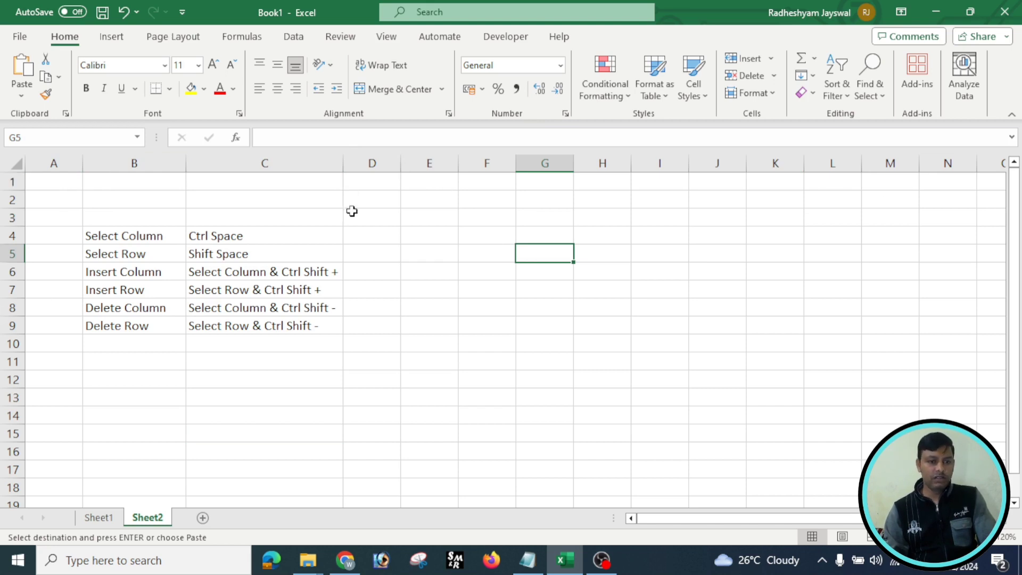
Step: Demonstrate selecting an entire column and an entire row with column F and row 2, ending with column F selected
{"action": "left_click", "coordinate": [486, 164]}
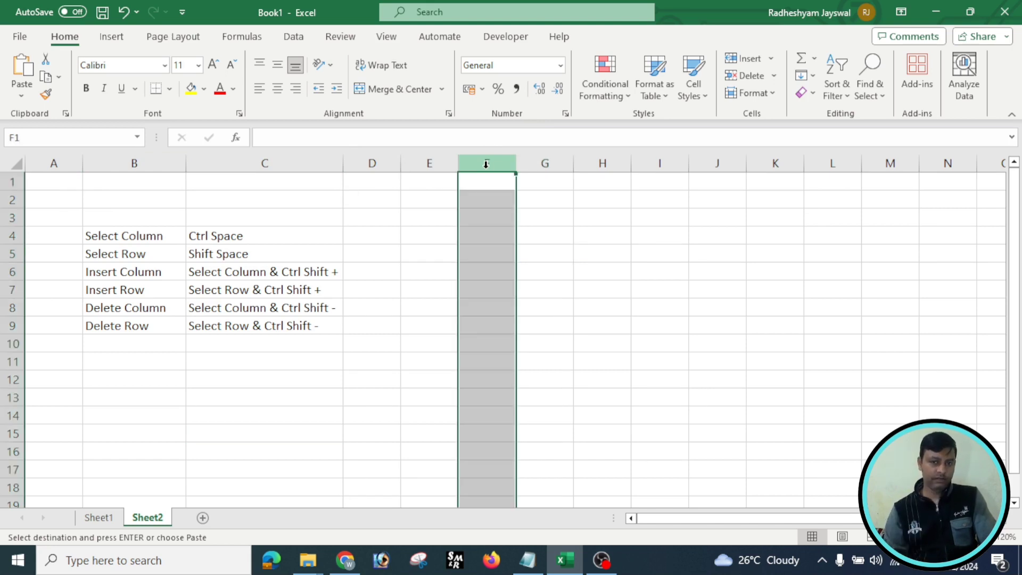
{"action": "left_click", "coordinate": [549, 244]}
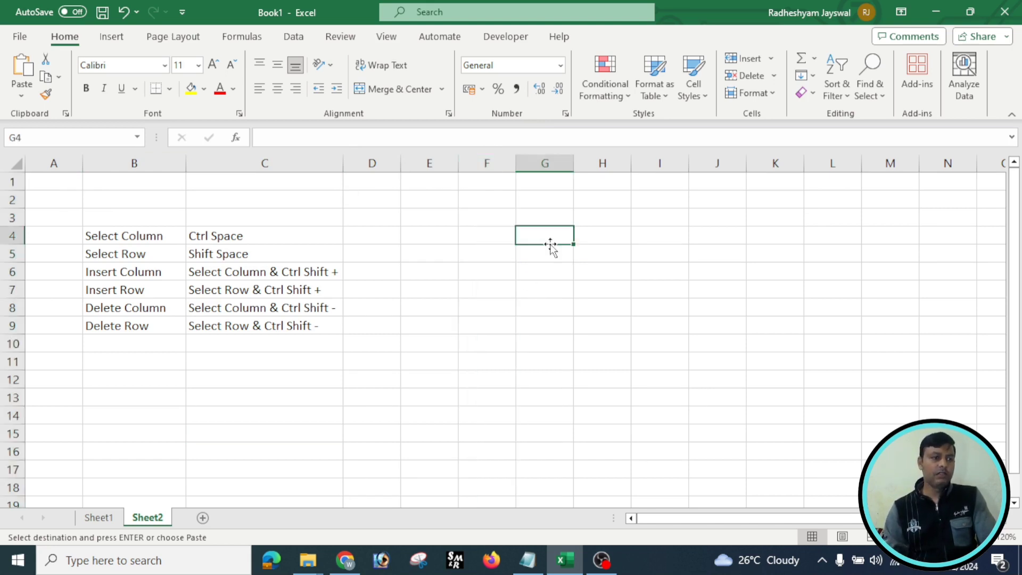
{"action": "left_click", "coordinate": [6, 200]}
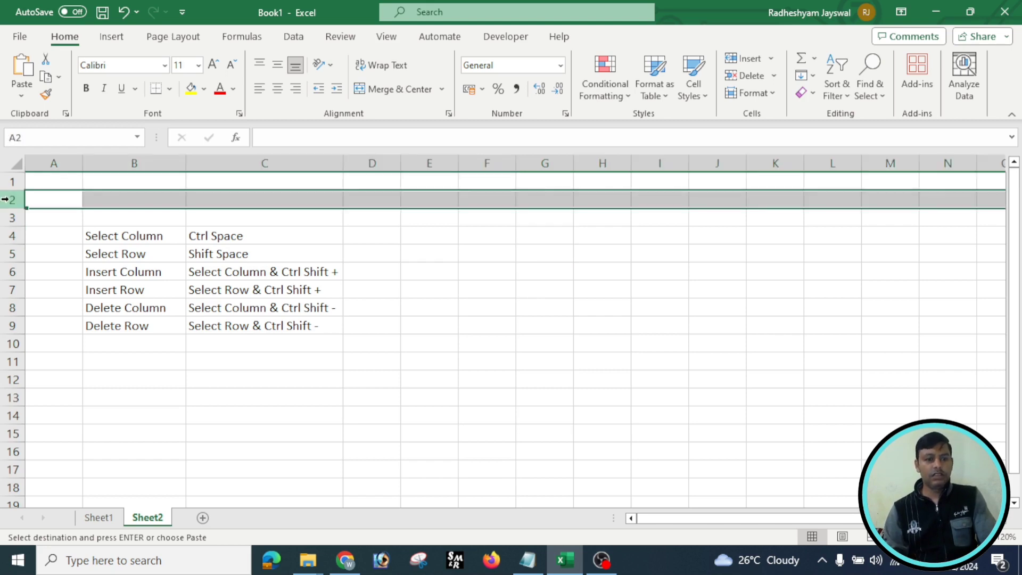
{"action": "left_click", "coordinate": [481, 288]}
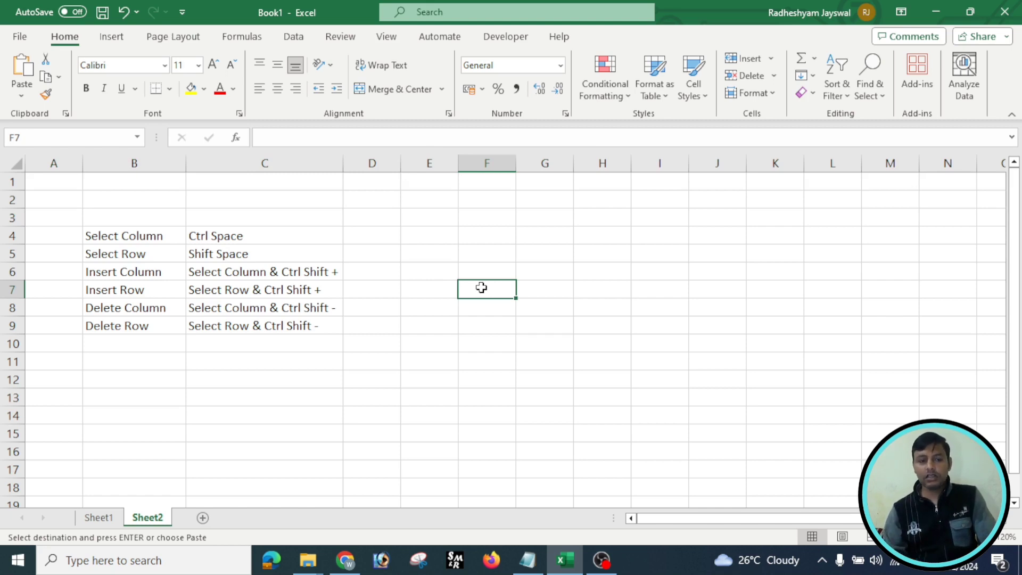
{"action": "left_click", "coordinate": [483, 160]}
{"action": "left_click", "coordinate": [483, 160]}
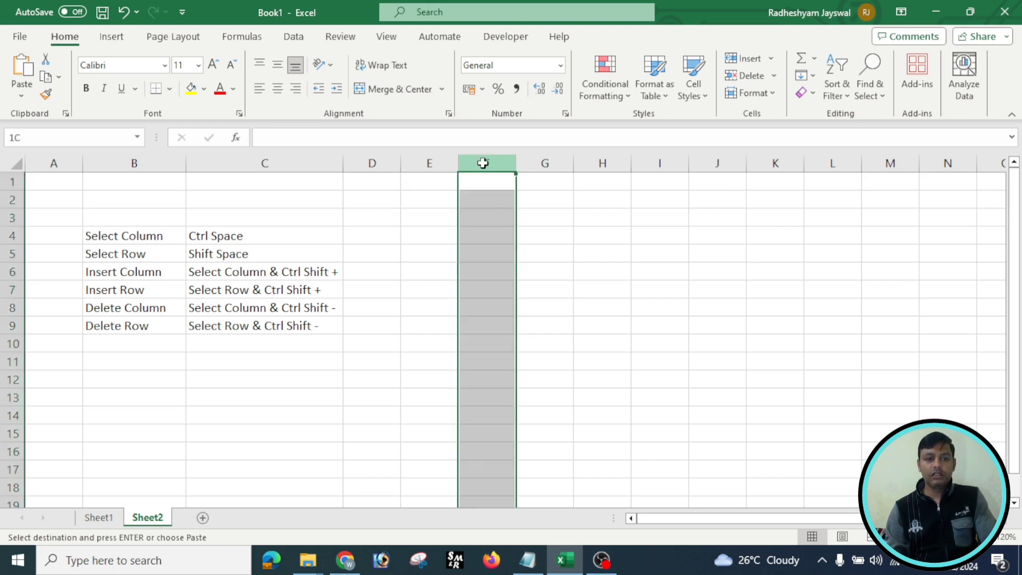
Step: Demonstrate selecting several adjacent columns, F through I, and several adjacent rows starting at row 2
{"action": "left_click", "coordinate": [484, 161]}
{"action": "mouse_move", "coordinate": [483, 160]}
{"action": "left_mouse_down"}
{"action": "mouse_move", "coordinate": [872, 171]}
{"action": "mouse_move", "coordinate": [265, 151]}
{"action": "mouse_move", "coordinate": [656, 163]}
{"action": "left_mouse_up"}
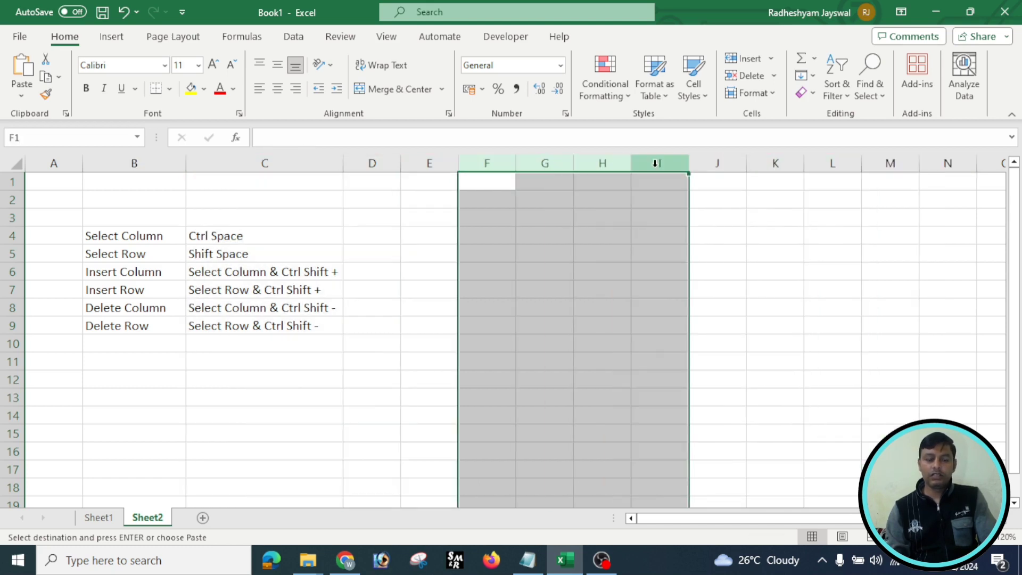
{"action": "left_click", "coordinate": [410, 259]}
{"action": "left_click", "coordinate": [5, 199]}
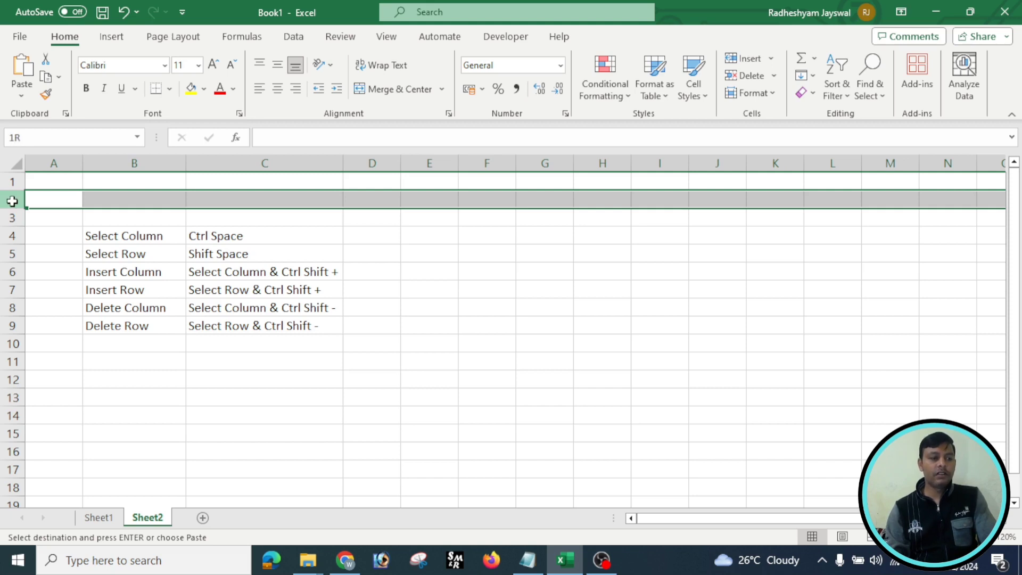
{"action": "left_click_drag", "start_coordinate": [12, 201], "coordinate": [15, 371]}
{"action": "left_click", "coordinate": [453, 318]}
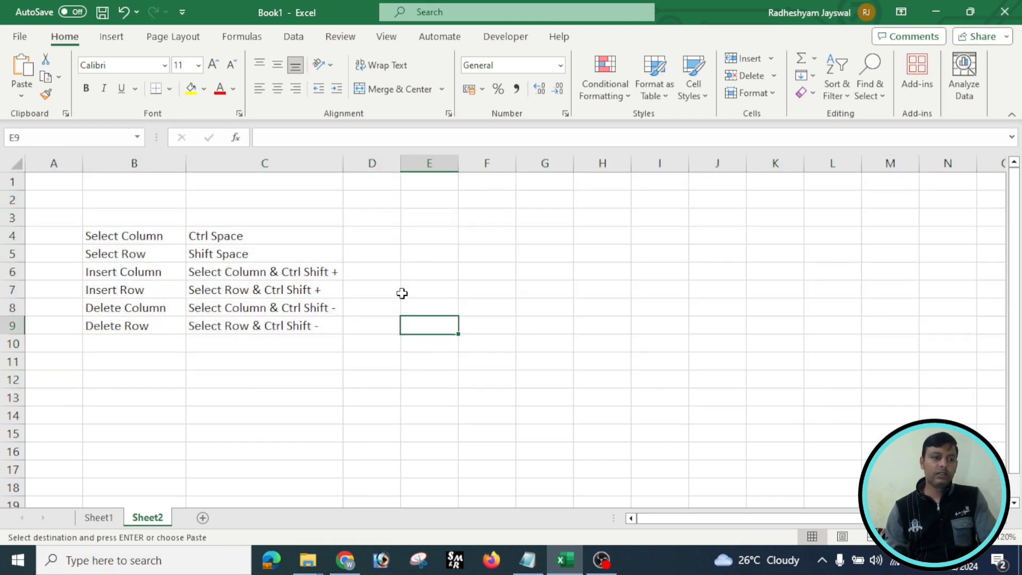
Step: Demonstrate selecting a whole column from a single active cell, for column E from E4 and column F from F3
{"action": "left_click", "coordinate": [436, 233]}
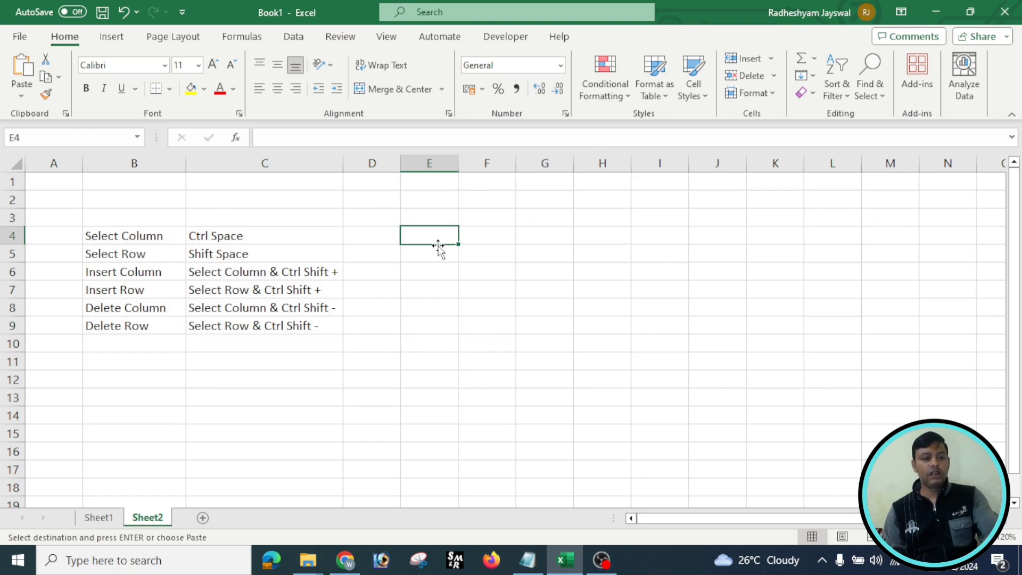
{"action": "key", "text": "ctrl+space"}
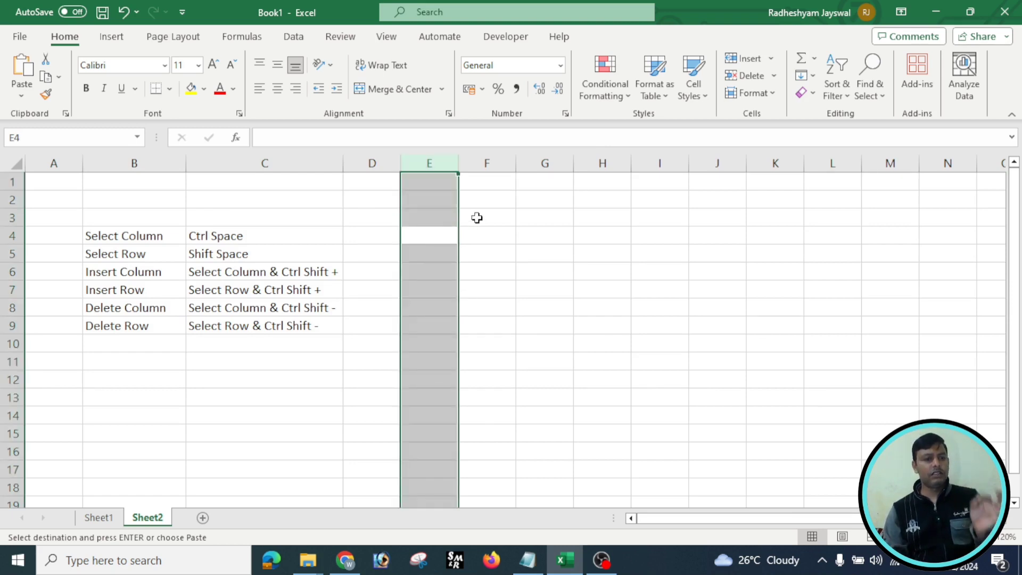
{"action": "left_click", "coordinate": [503, 223]}
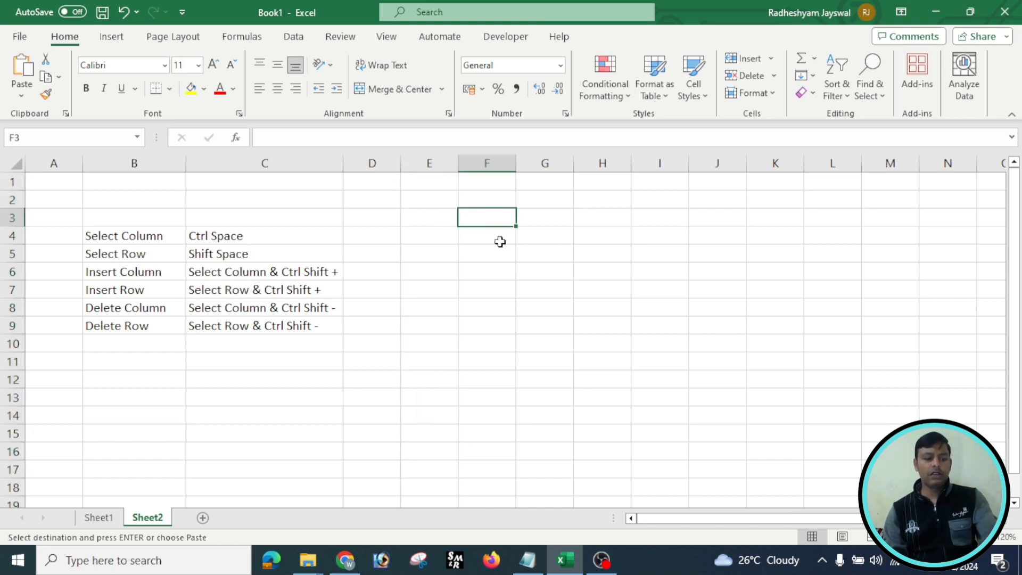
{"action": "key", "text": "ctrl+space"}
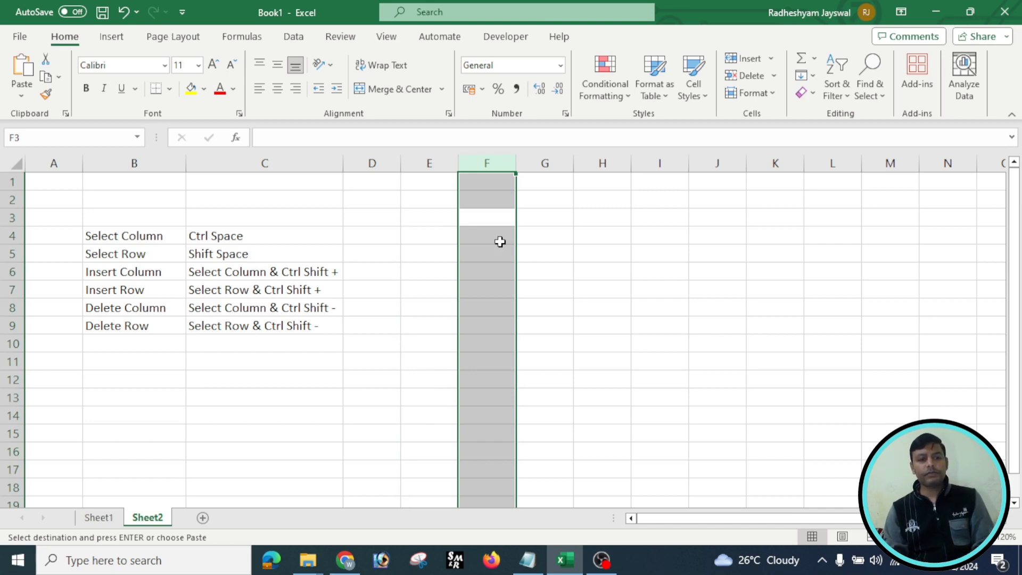
Step: Demonstrate selecting the whole of row 3 from the active cell F3, ending with only F5 selected
{"action": "left_click", "coordinate": [480, 219]}
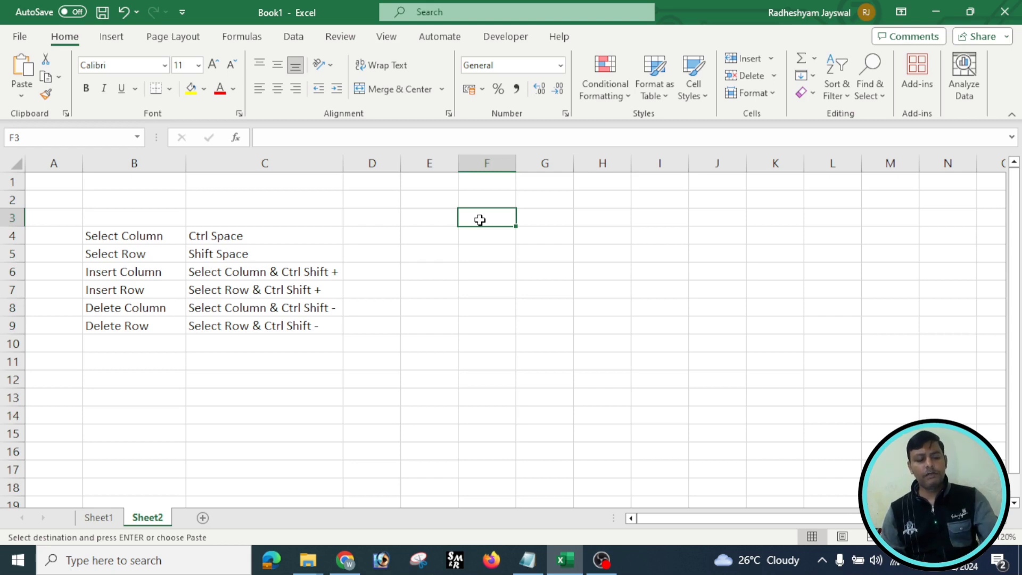
{"action": "key", "text": "shift+space"}
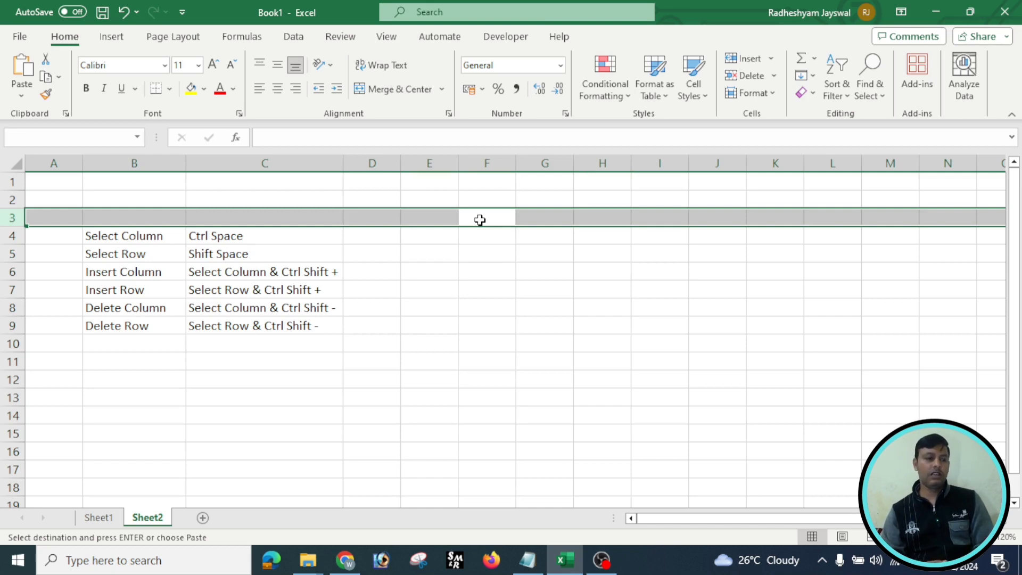
{"action": "left_click", "coordinate": [463, 248]}
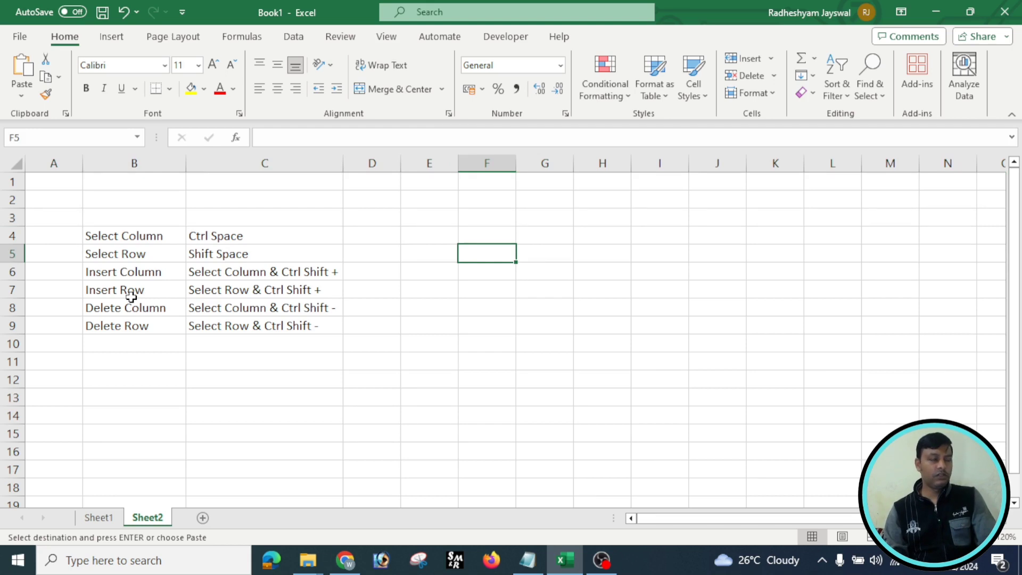
Step: Enter the table headings SN, Name, F Name and Remark across cells E4 to H4
{"action": "left_click", "coordinate": [467, 276]}
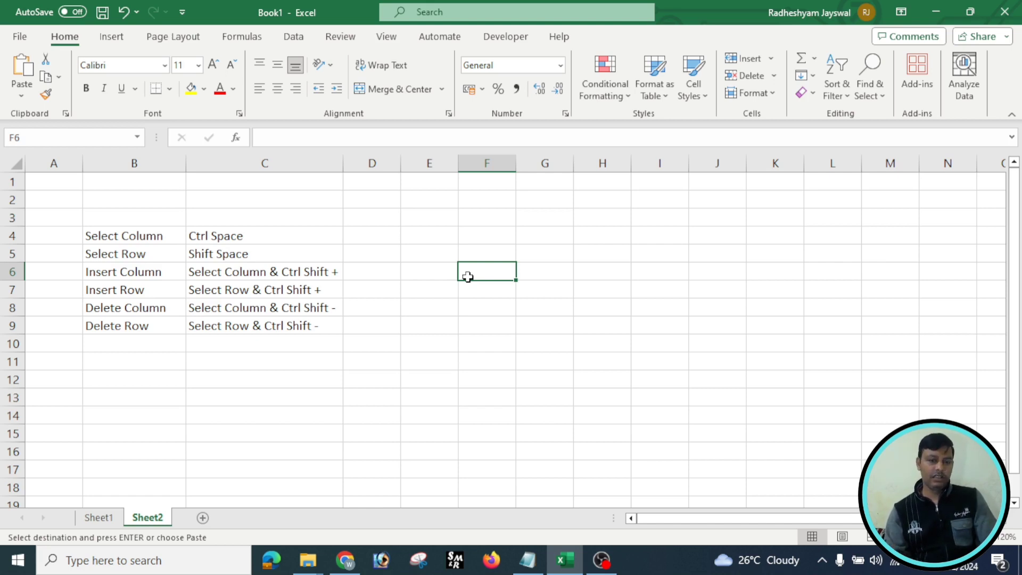
{"action": "left_click", "coordinate": [481, 240]}
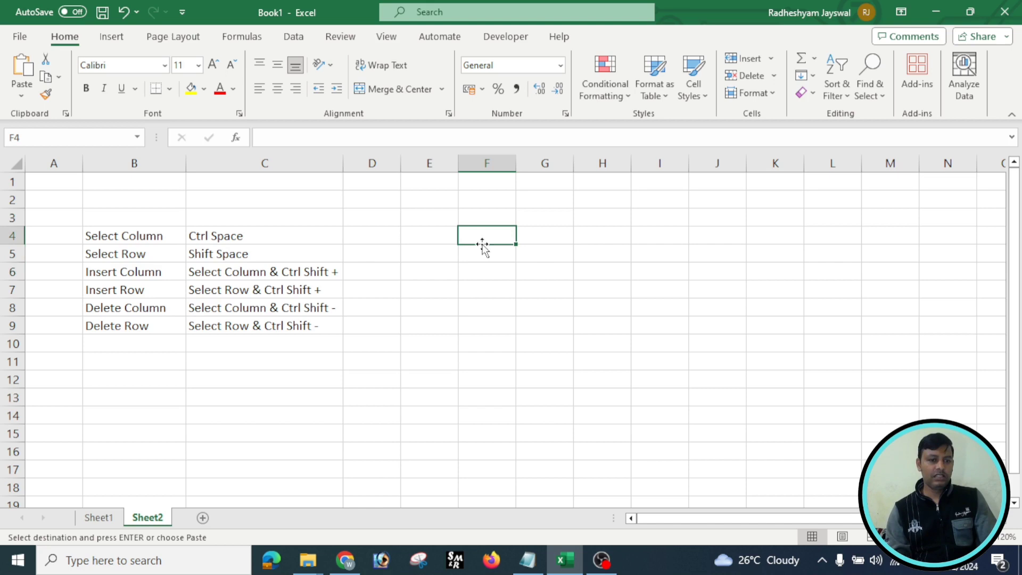
{"action": "left_click", "coordinate": [445, 238]}
{"action": "key", "text": "Escape"}
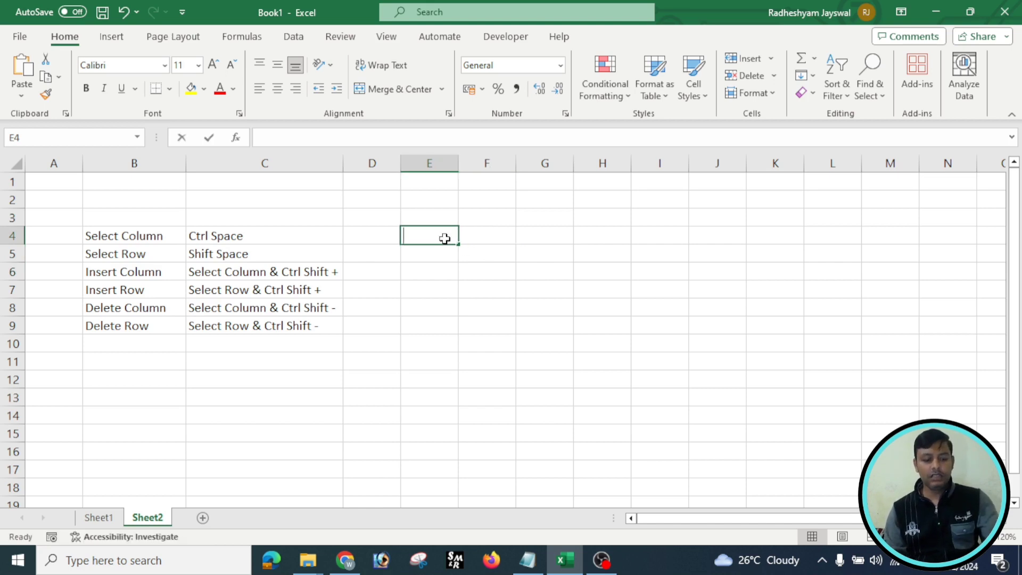
{"action": "type", "text": "SN"}
{"action": "key", "text": "Tab"}
{"action": "type", "text": "Name"}
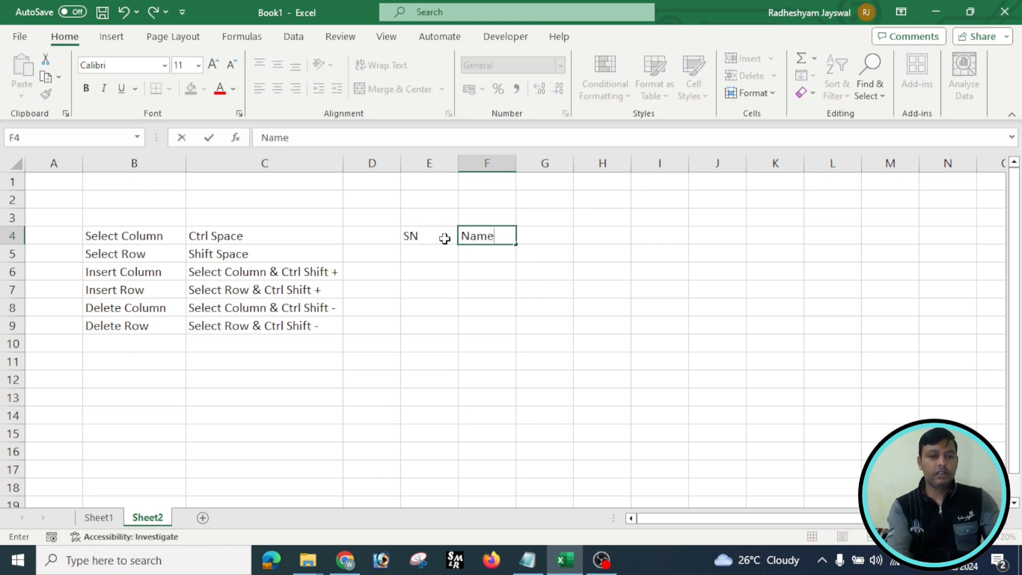
{"action": "key", "text": "Tab"}
{"action": "type", "text": "F"}
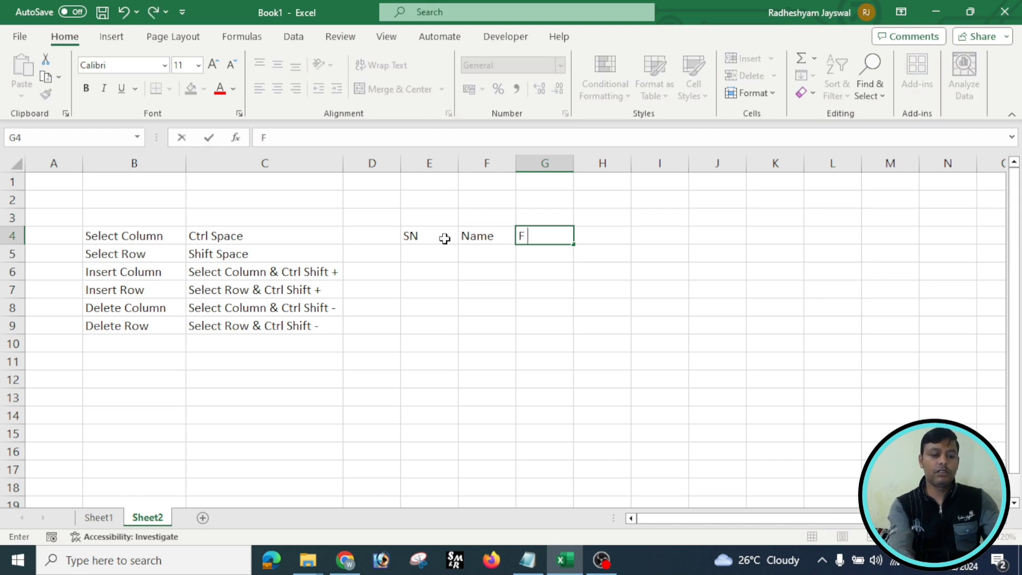
{"action": "type", "text": " Name"}
{"action": "key", "text": "Return"}
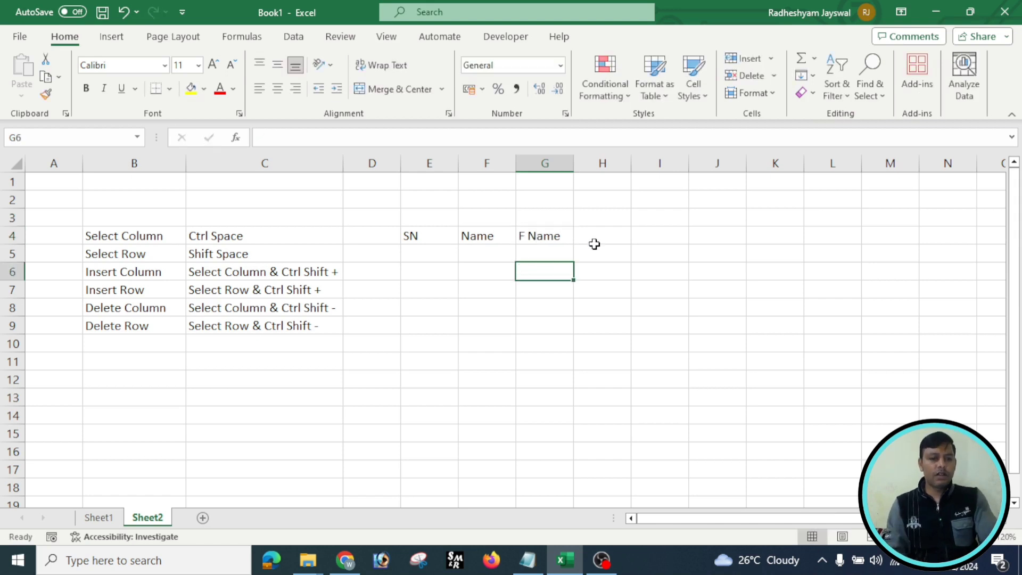
{"action": "left_click", "coordinate": [594, 244]}
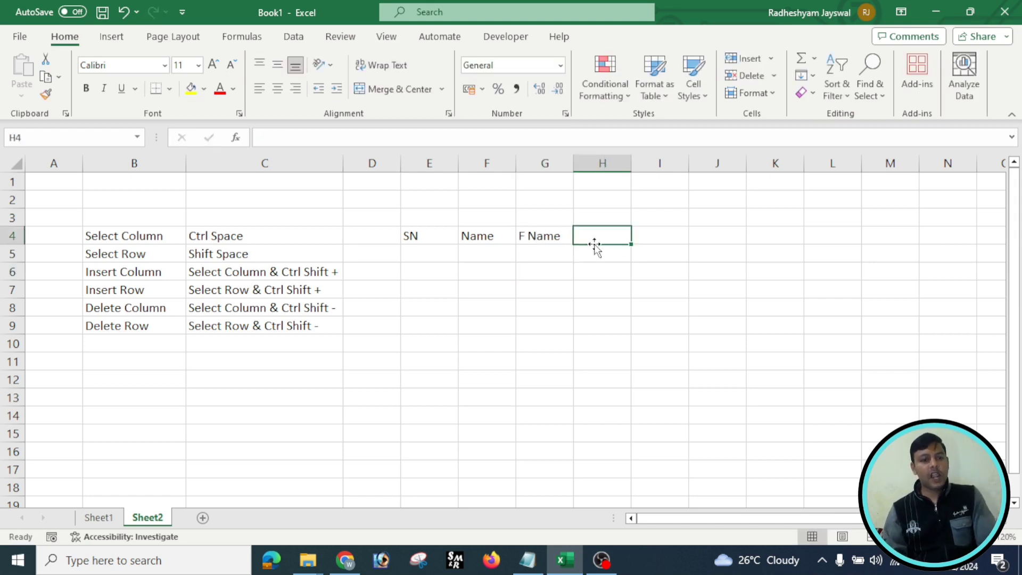
{"action": "type", "text": "Remark"}
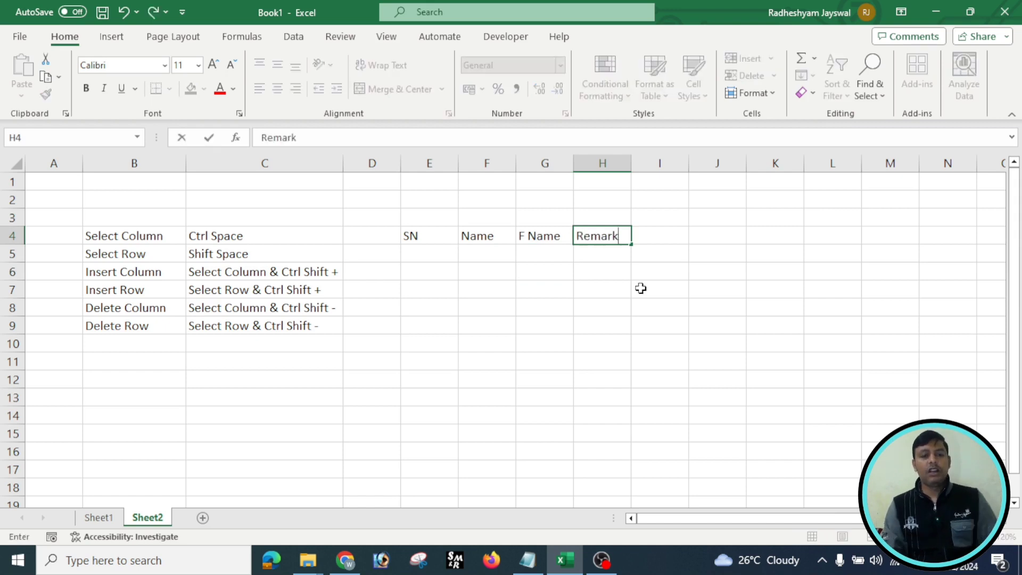
{"action": "left_click", "coordinate": [640, 288]}
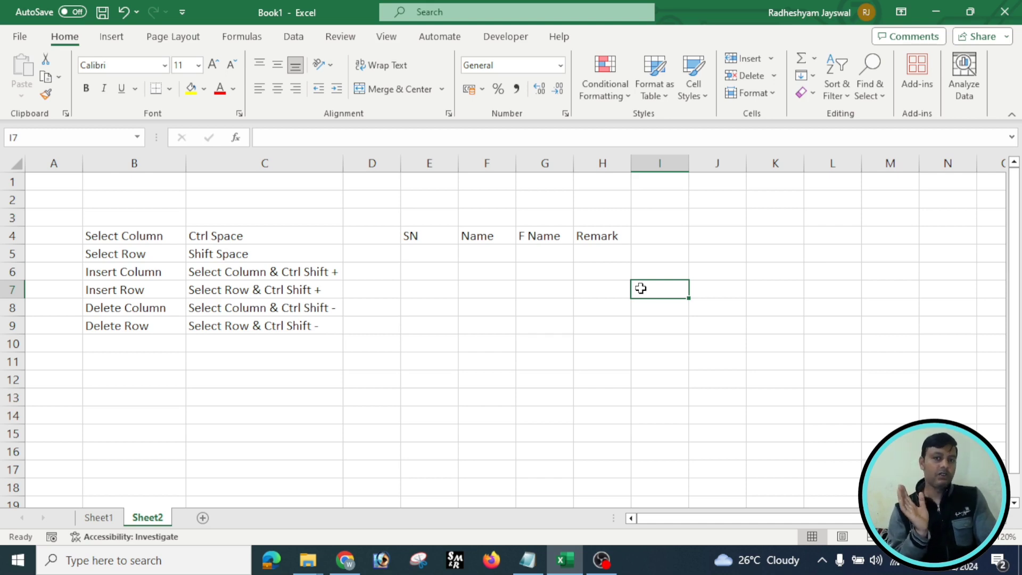
Step: Insert a blank column between the F Name and Remark columns
{"action": "left_click", "coordinate": [99, 268]}
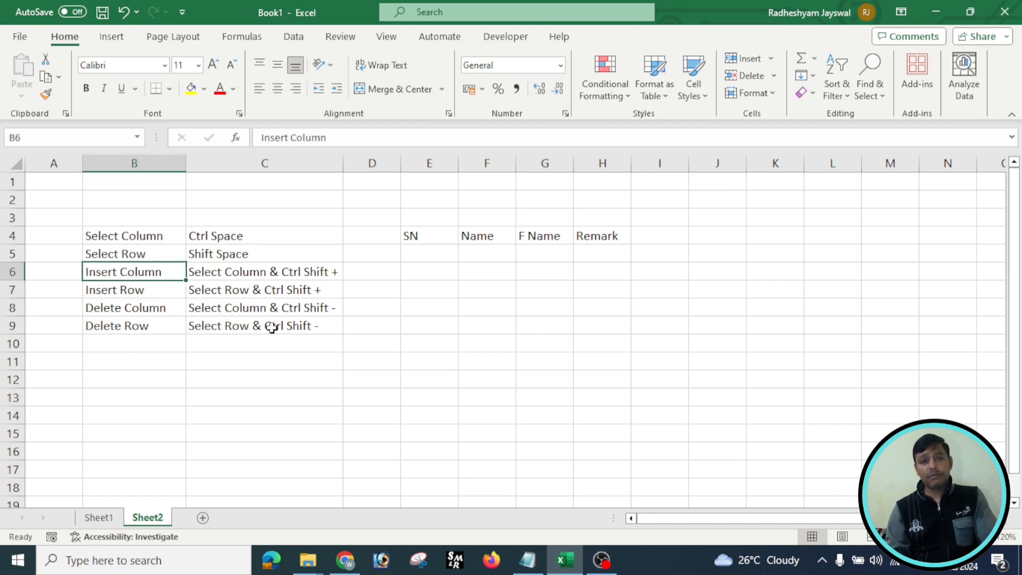
{"action": "left_click", "coordinate": [480, 318]}
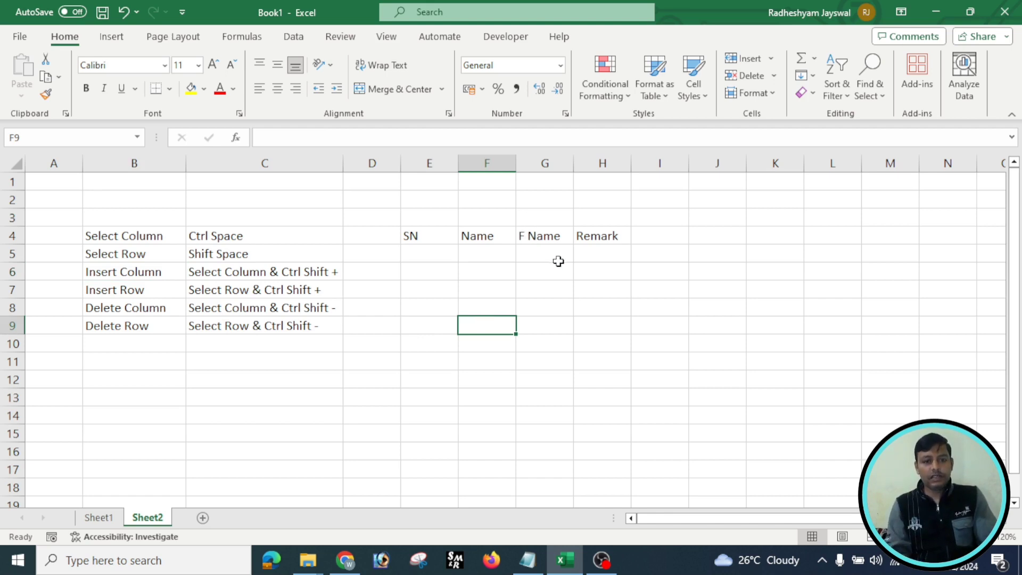
{"action": "left_click", "coordinate": [603, 256]}
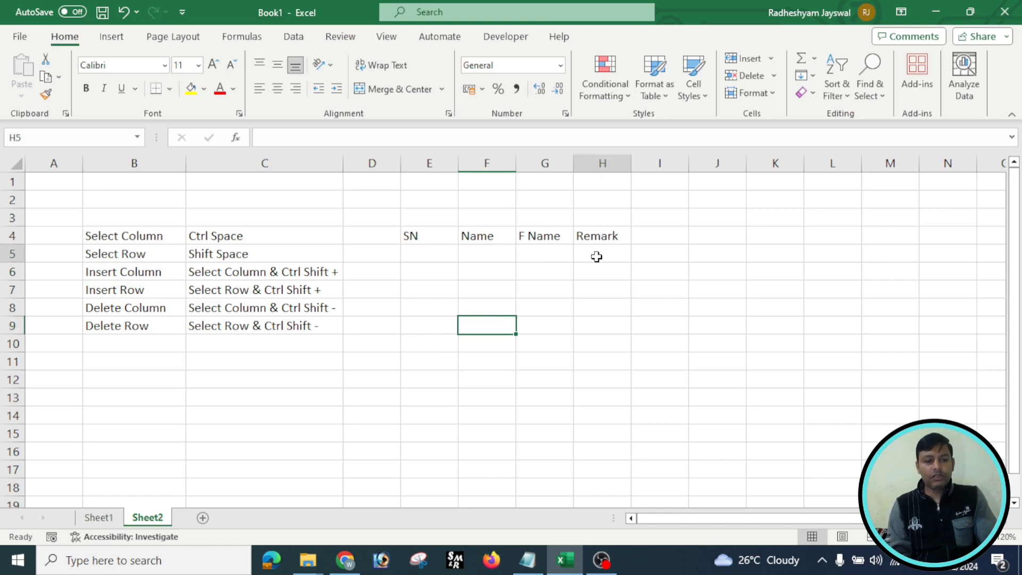
{"action": "left_click", "coordinate": [564, 254]}
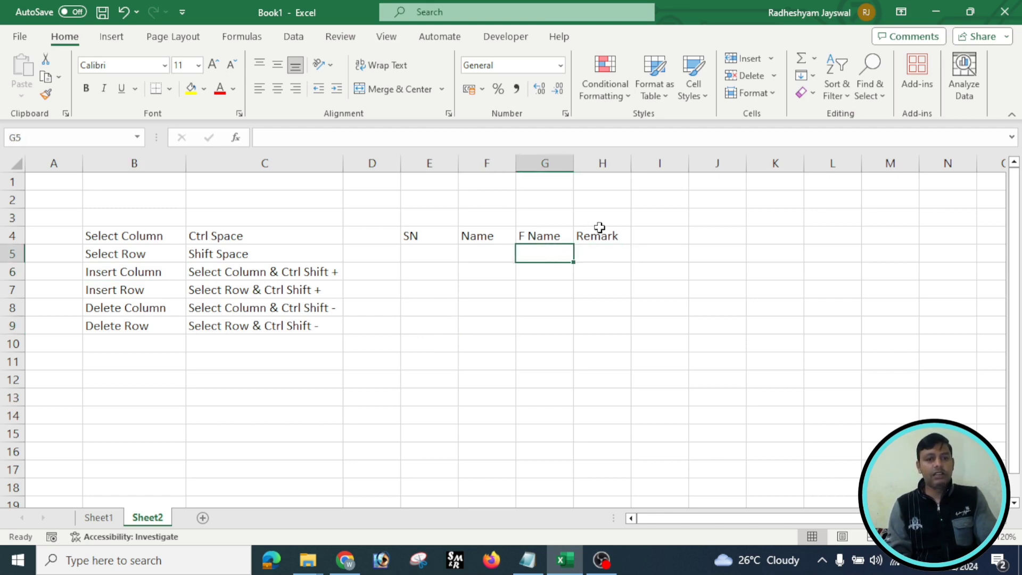
{"action": "left_click", "coordinate": [606, 254]}
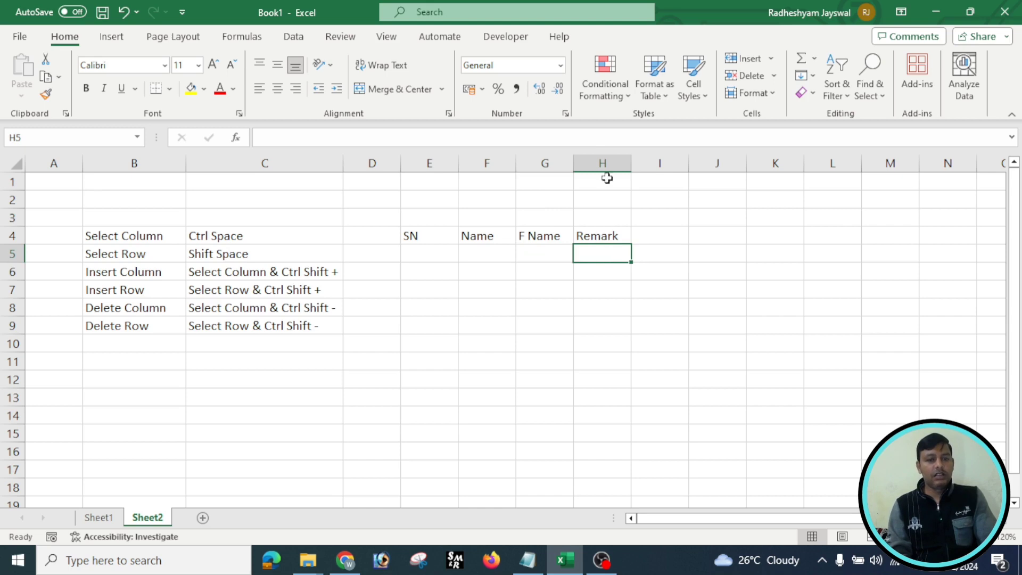
{"action": "left_click", "coordinate": [616, 163]}
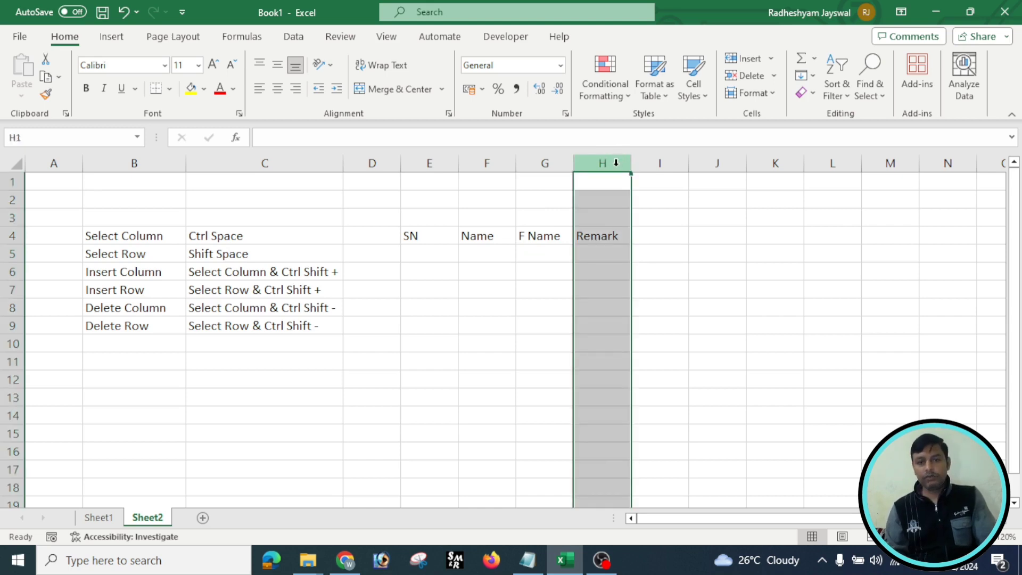
{"action": "right_click", "coordinate": [616, 165]}
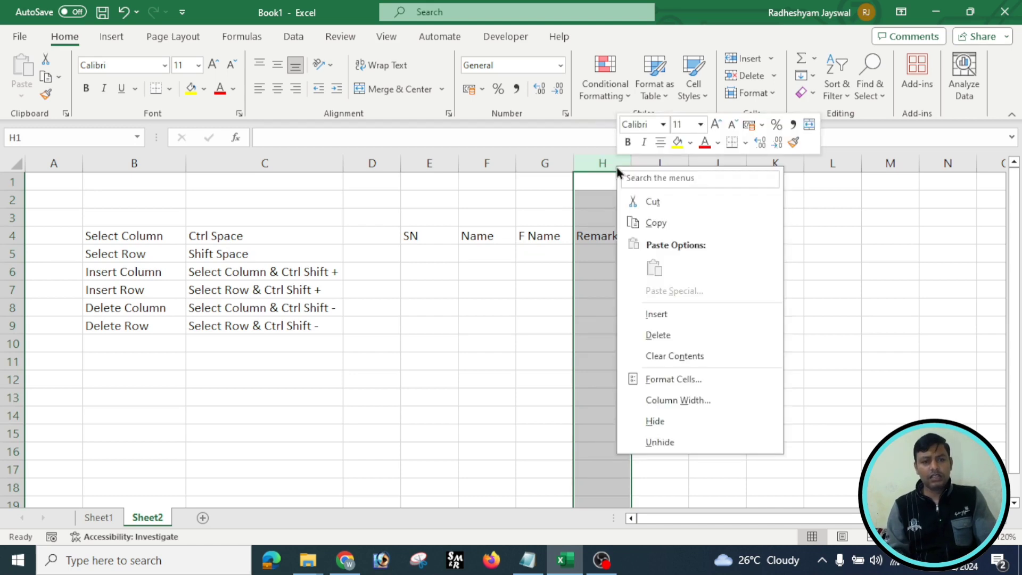
{"action": "left_click", "coordinate": [653, 315]}
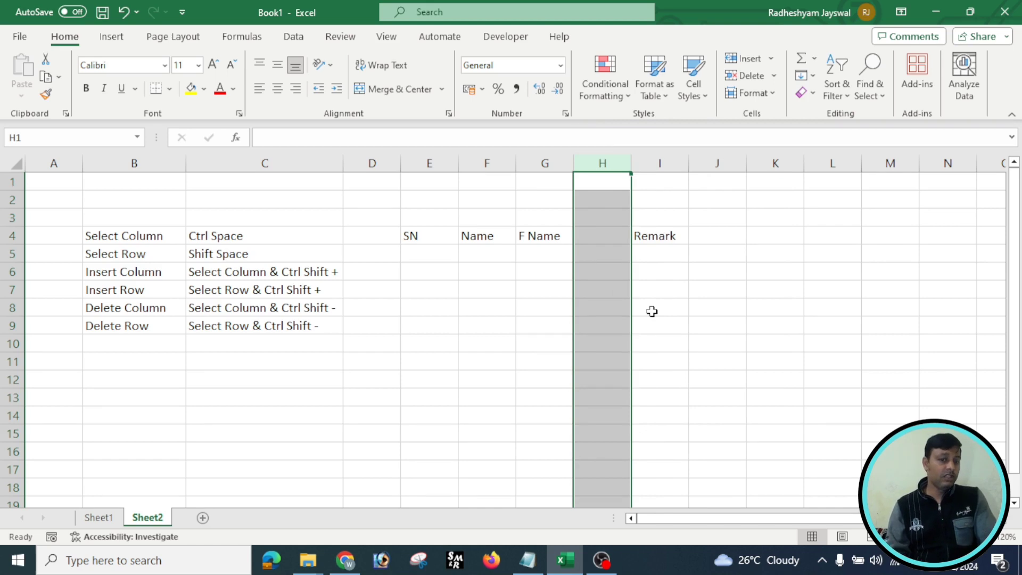
{"action": "left_click", "coordinate": [651, 311]}
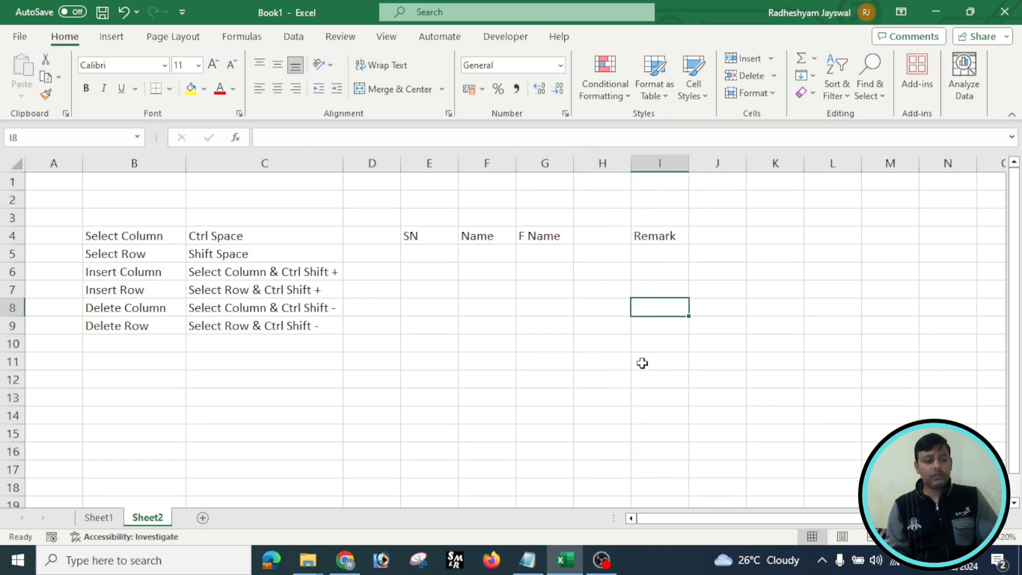
Step: Undo the column insertion between F Name and Remark, and clear the column selection
{"action": "key", "text": "ctrl+z"}
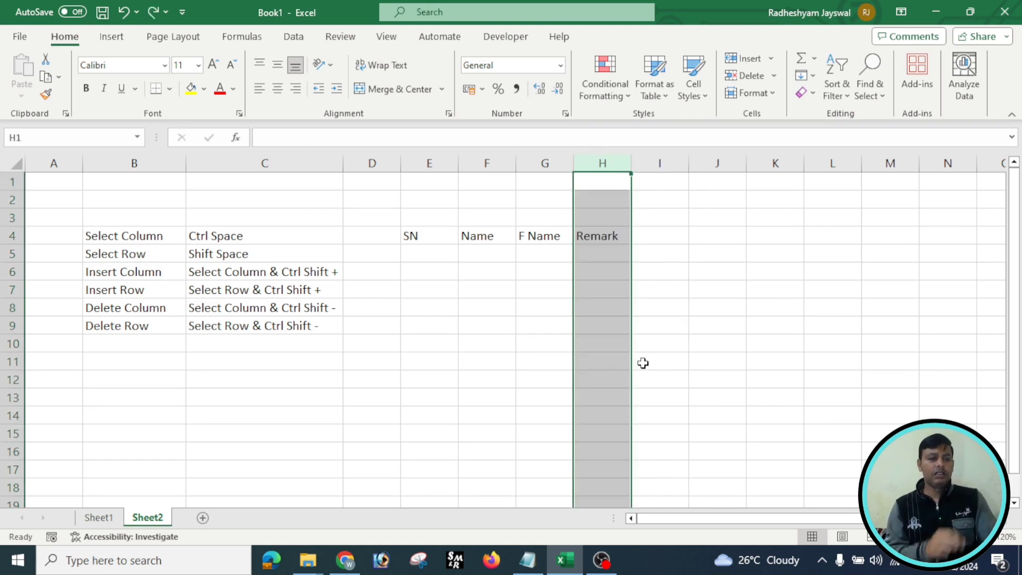
{"action": "left_click", "coordinate": [609, 321]}
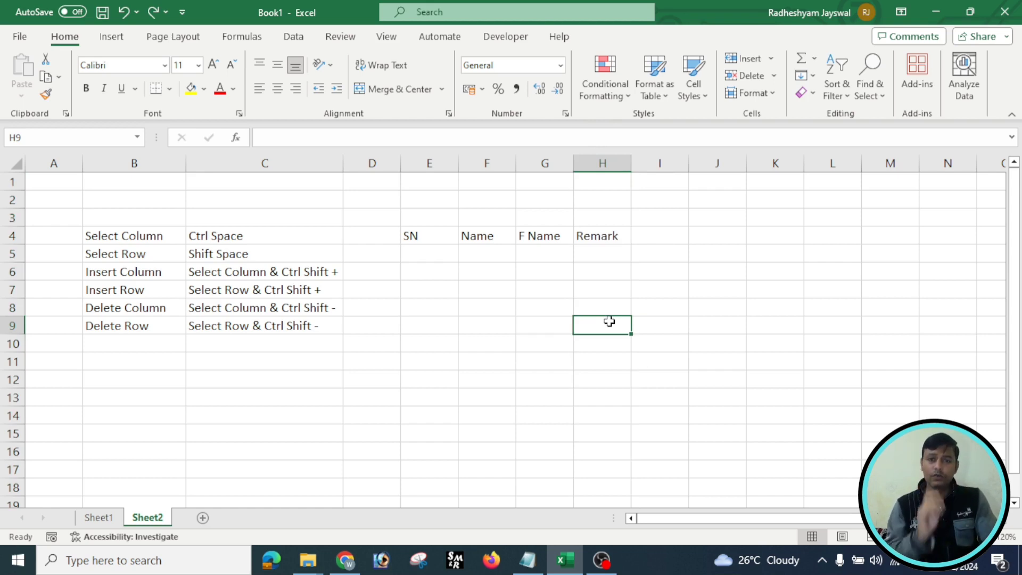
{"action": "left_click", "coordinate": [535, 322]}
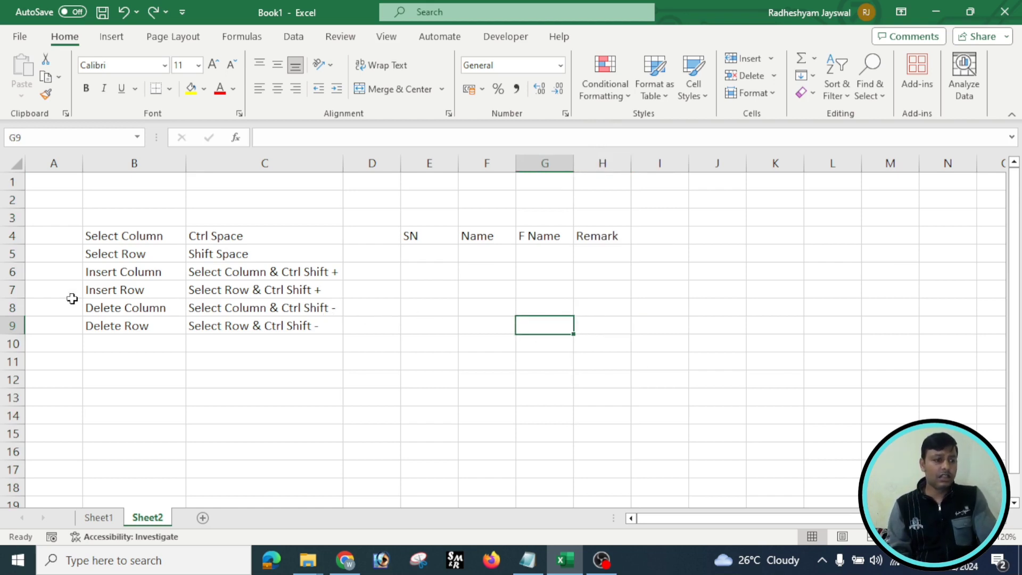
Step: Insert a blank row above the Insert Column entry in row 6, and undo the insertion
{"action": "left_click", "coordinate": [12, 273]}
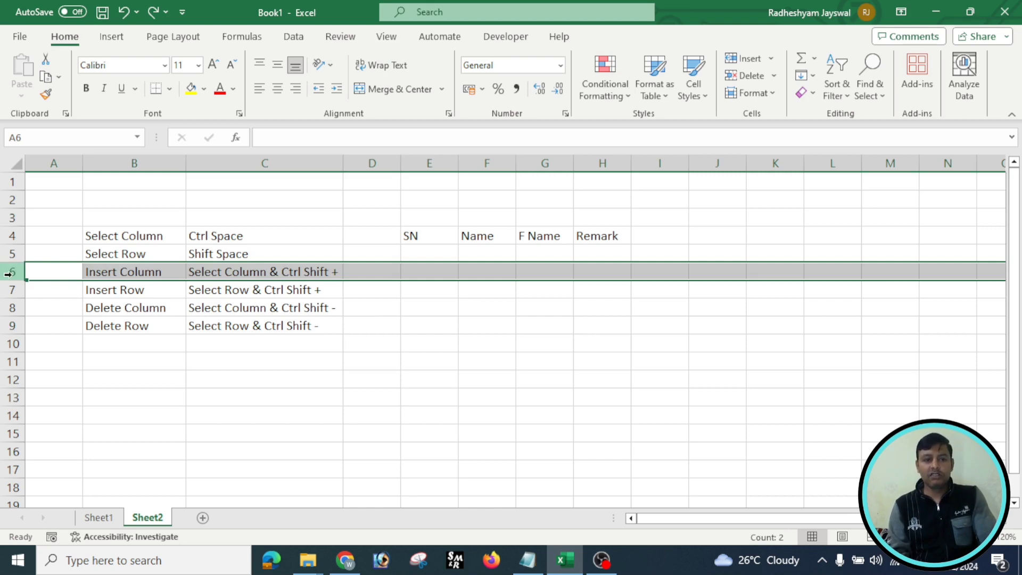
{"action": "right_click", "coordinate": [8, 273]}
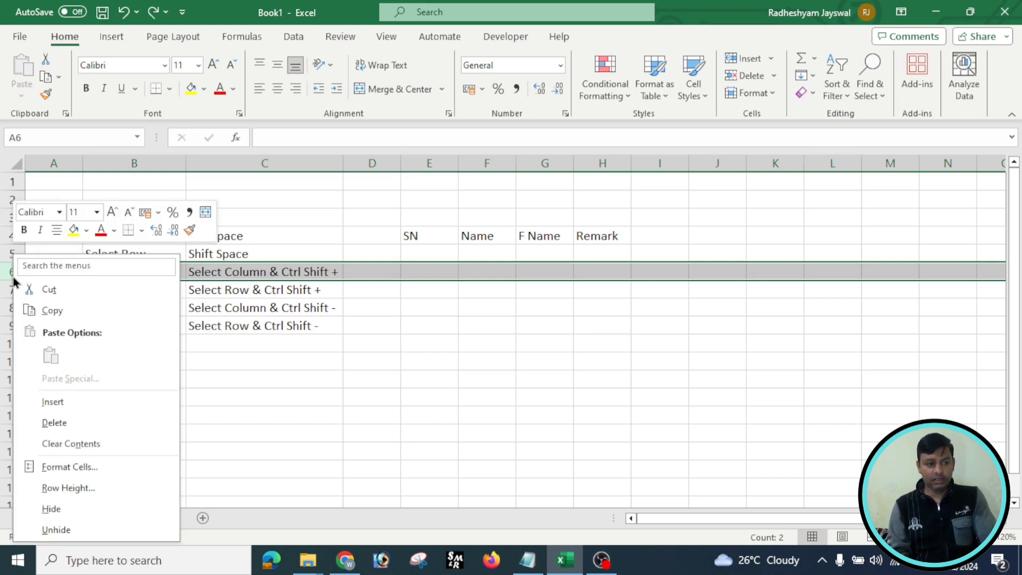
{"action": "left_click", "coordinate": [49, 405]}
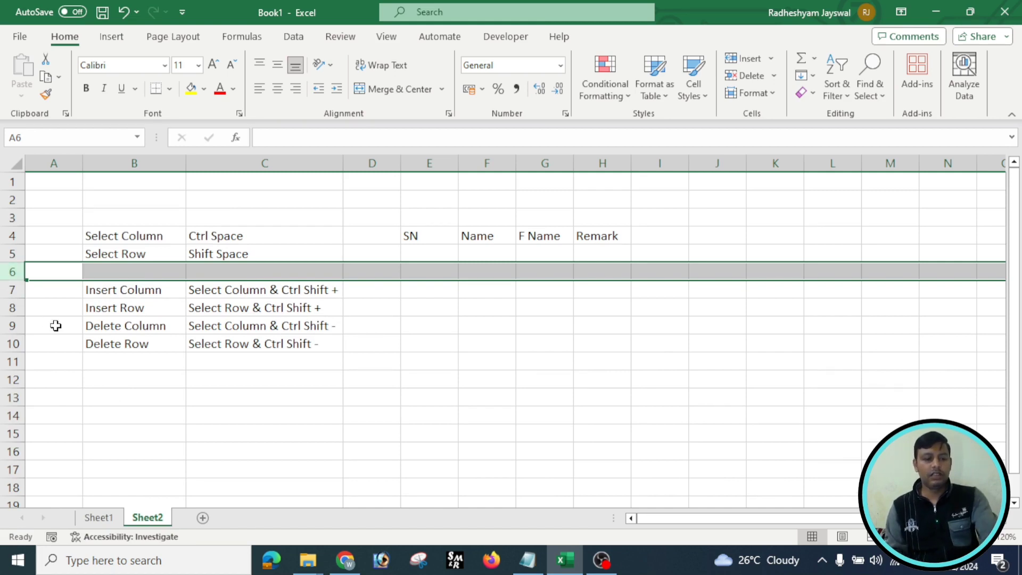
{"action": "key", "text": "ctrl+z"}
{"action": "left_click", "coordinate": [433, 321]}
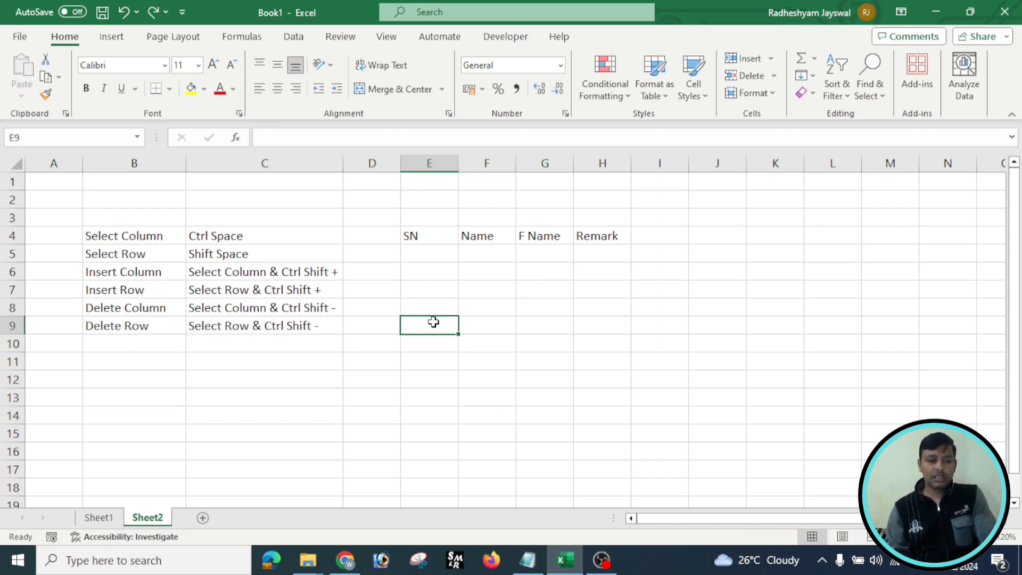
Step: Insert a blank column between the Name and F Name columns, and clear the column selection
{"action": "left_click", "coordinate": [551, 277]}
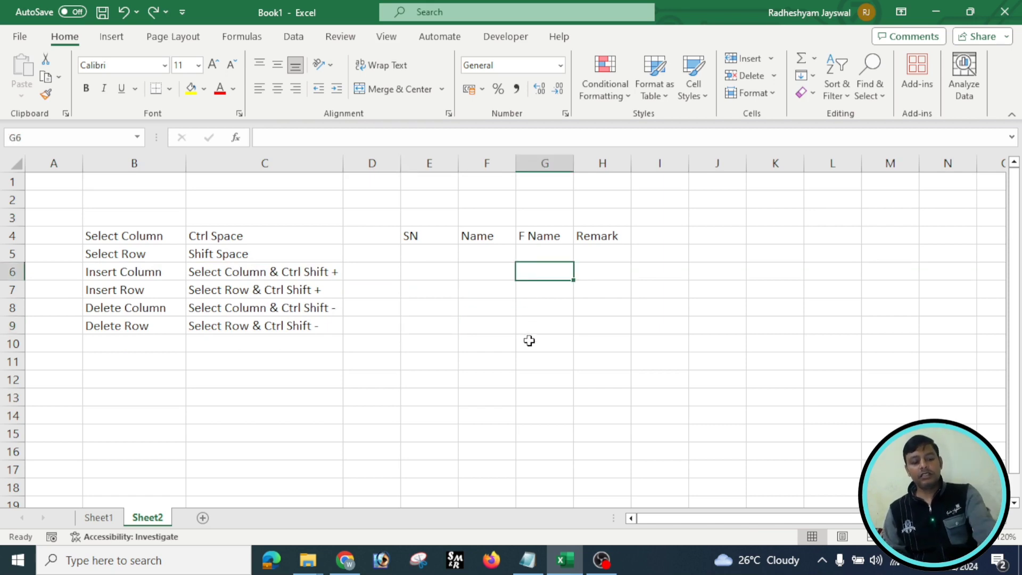
{"action": "key", "text": "ctrl+space"}
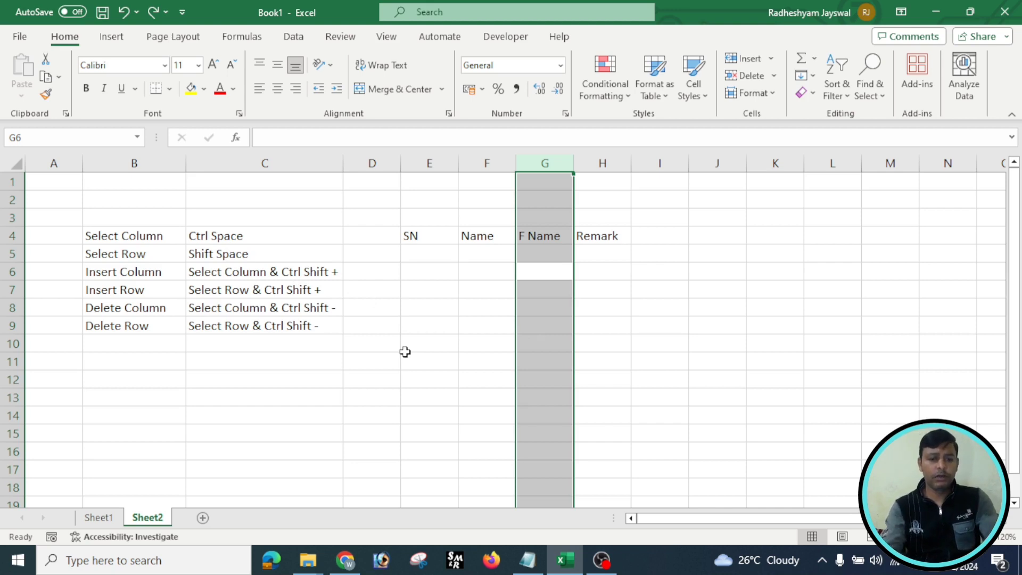
{"action": "key", "text": "ctrl+shift+plus"}
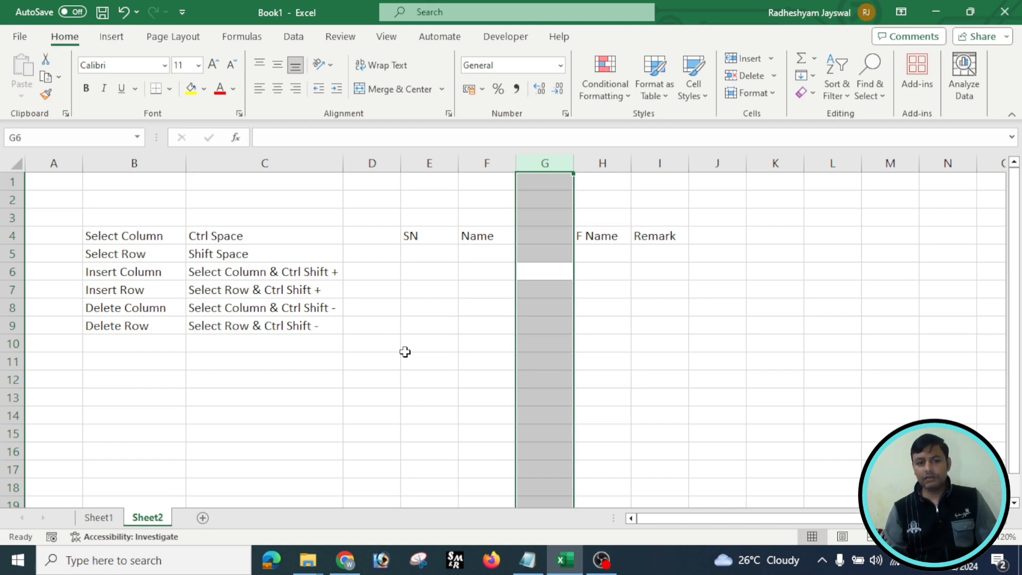
{"action": "left_click", "coordinate": [553, 271]}
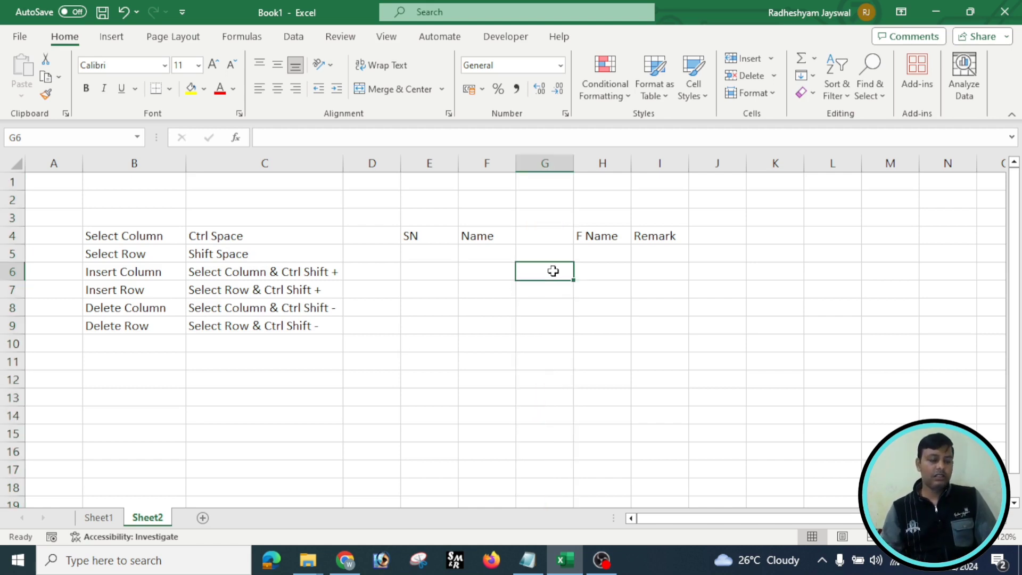
{"action": "left_click", "coordinate": [532, 294]}
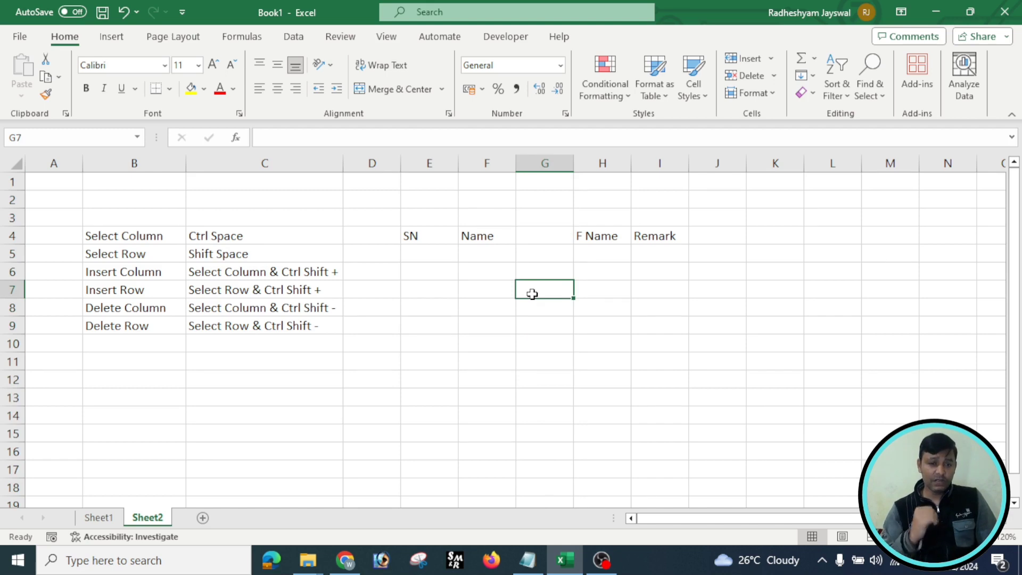
{"action": "left_click", "coordinate": [525, 324]}
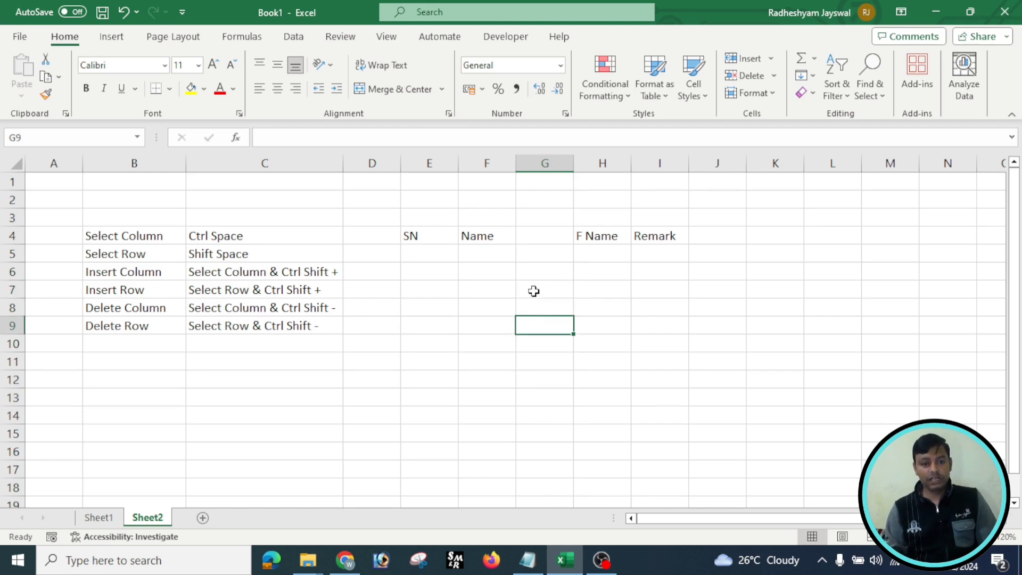
Step: Insert a blank row above the Insert Row entry in row 7
{"action": "left_click", "coordinate": [534, 290]}
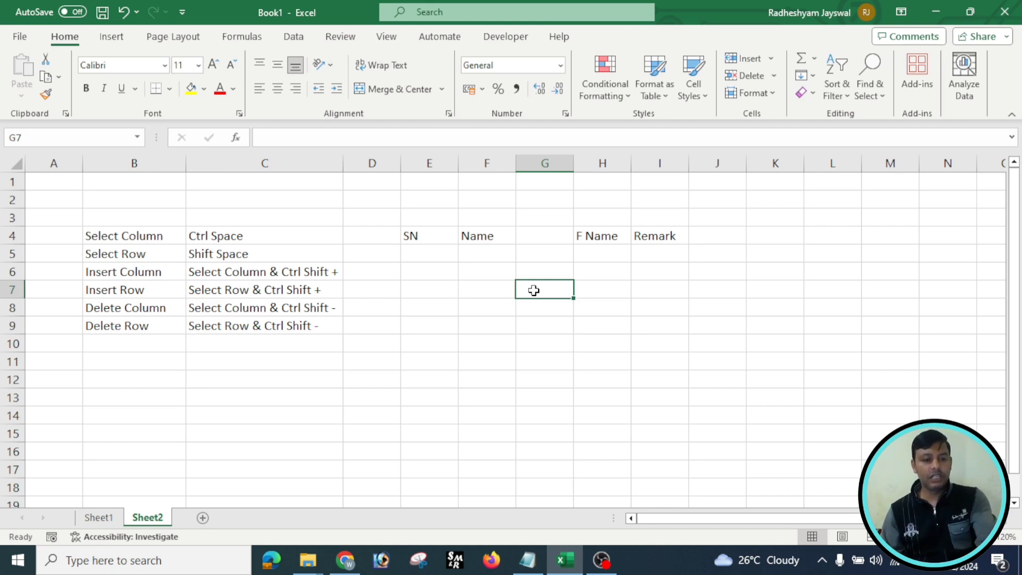
{"action": "key", "text": "shift+space"}
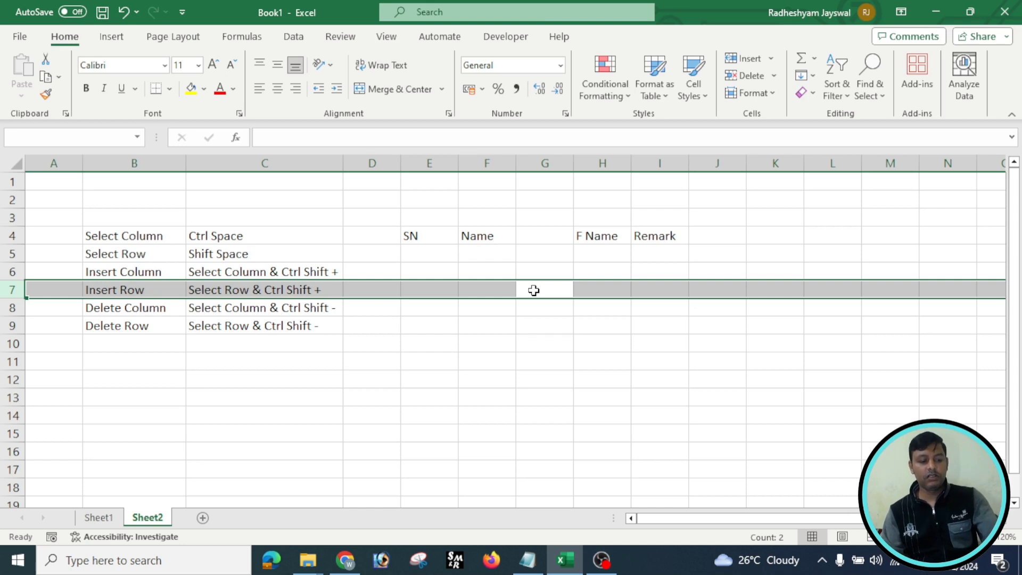
{"action": "key", "text": "ctrl+shift+plus"}
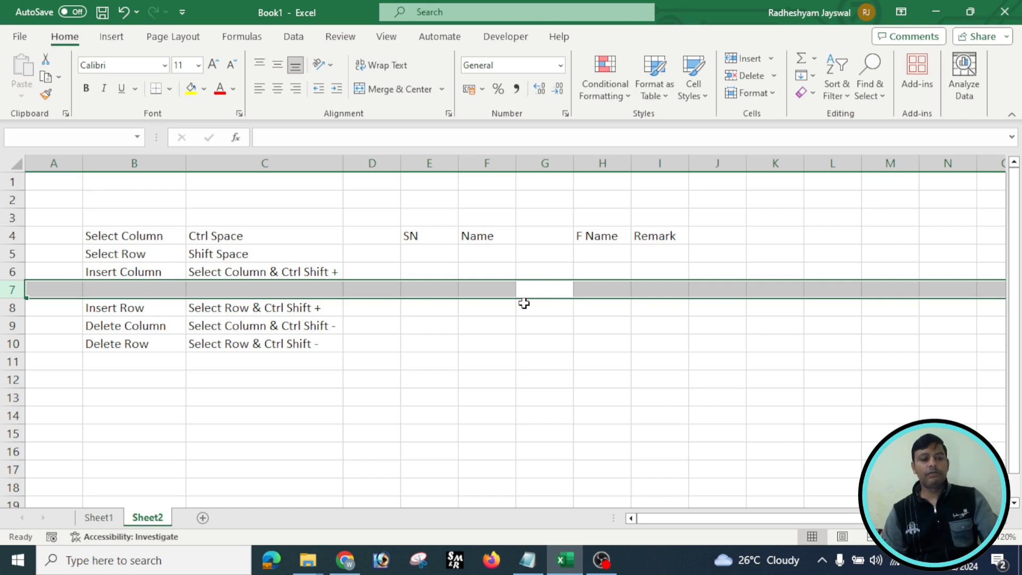
{"action": "left_click", "coordinate": [524, 322]}
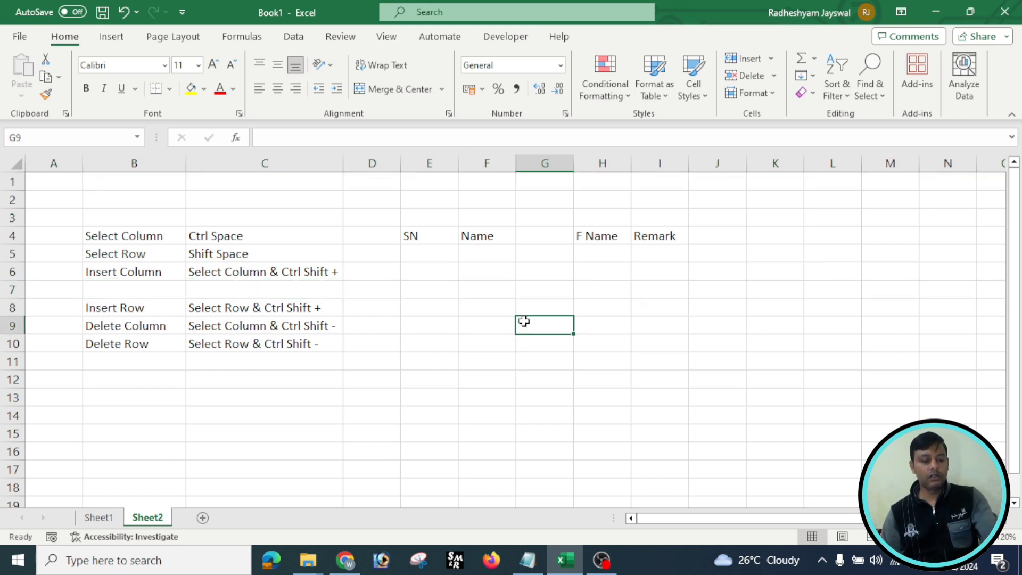
Step: Undo both the row insertion above Insert Row and the column insertion between Name and F Name
{"action": "key", "text": "ctrl+z"}
{"action": "key", "text": "ctrl+z"}
{"action": "left_click", "coordinate": [101, 311]}
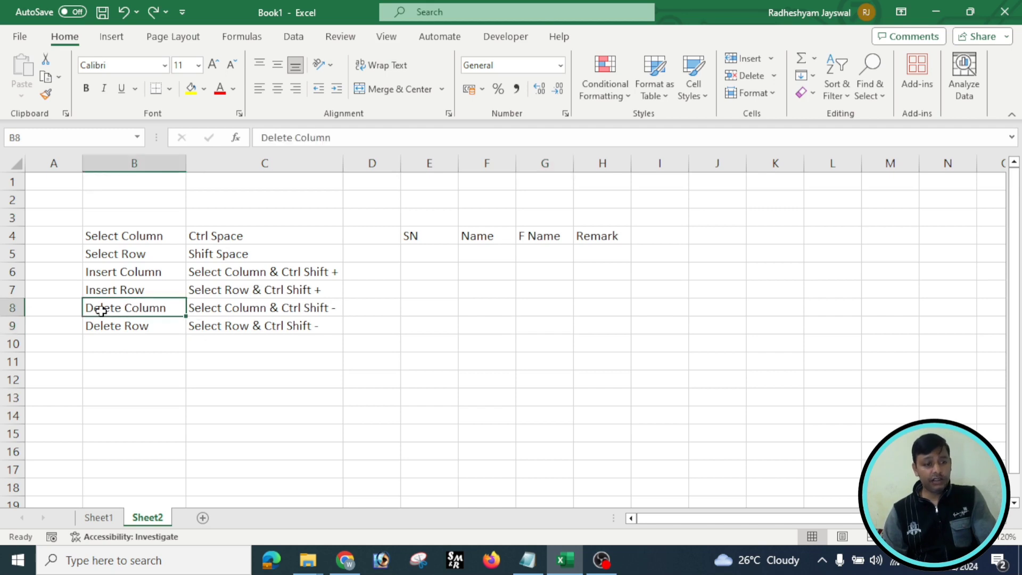
{"action": "left_click", "coordinate": [107, 328]}
{"action": "left_click", "coordinate": [429, 325]}
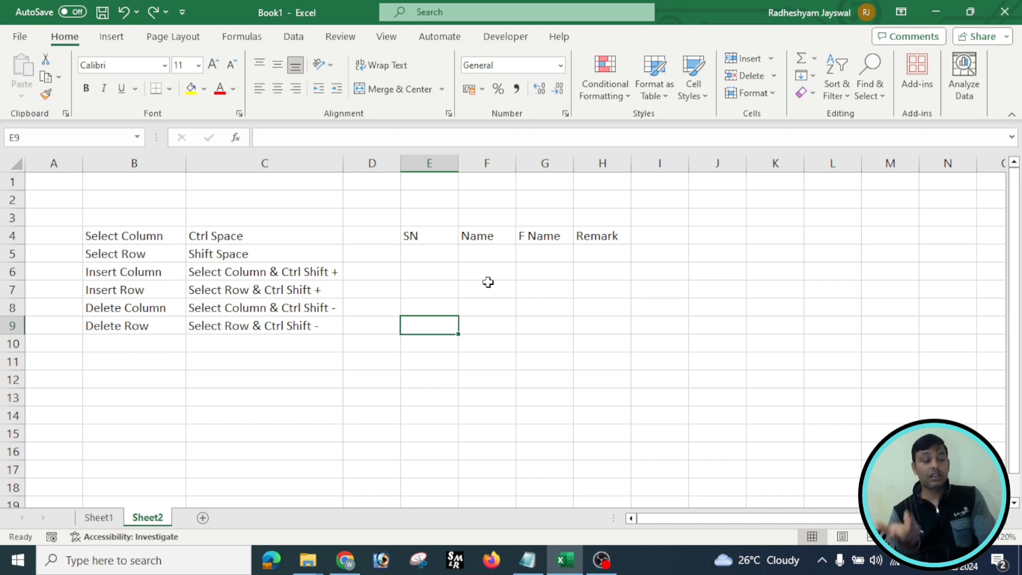
Step: Delete the entire F Name column, column G
{"action": "left_click", "coordinate": [537, 162]}
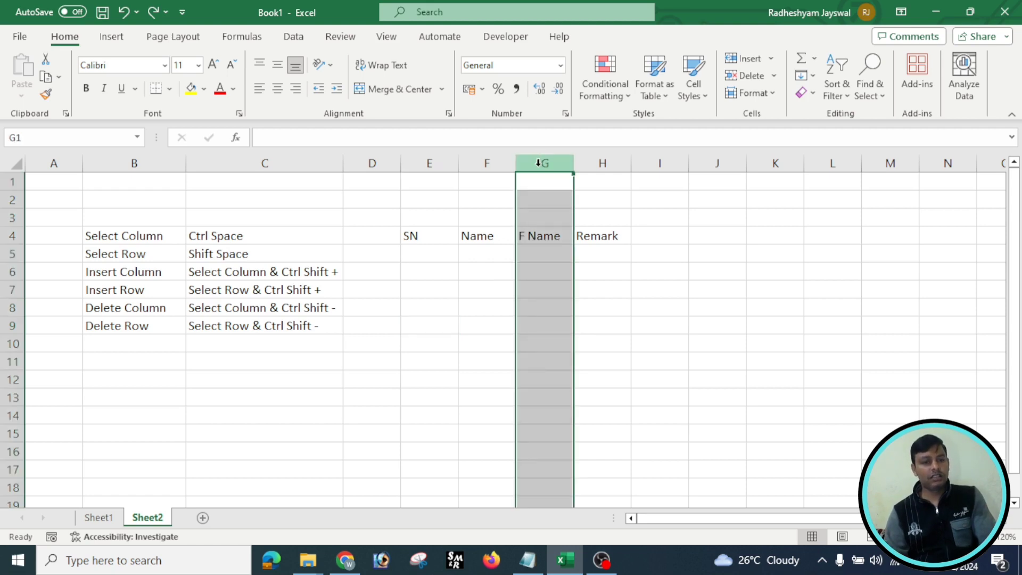
{"action": "right_click", "coordinate": [538, 162]}
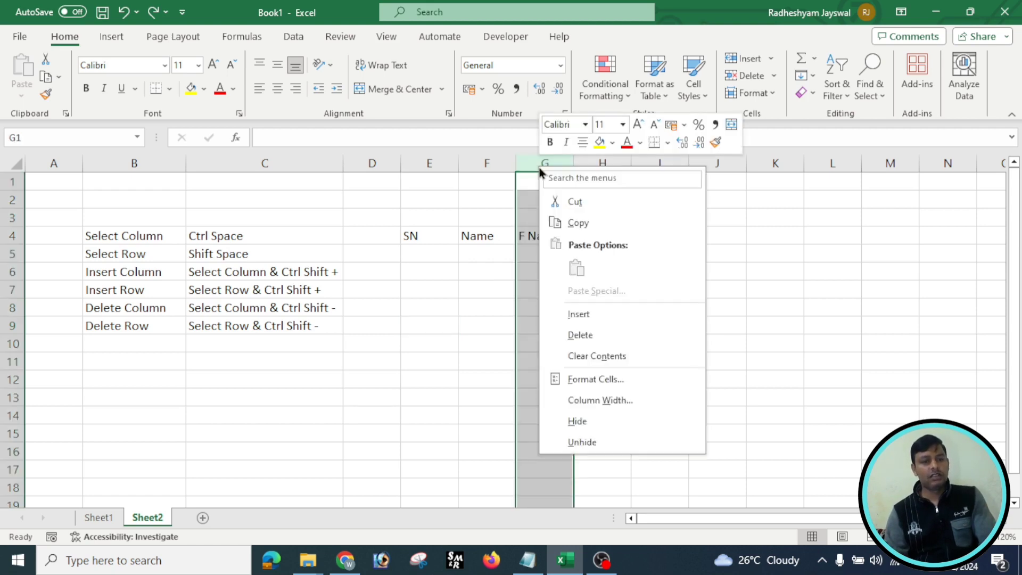
{"action": "left_click", "coordinate": [572, 334]}
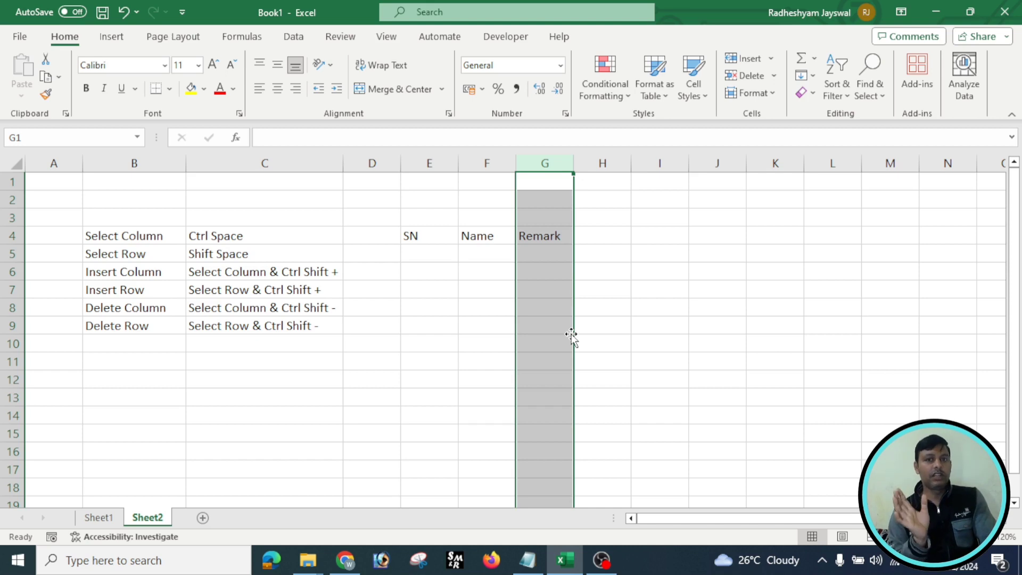
Step: Enter the sample value 2 in cell E11
{"action": "left_click", "coordinate": [8, 362]}
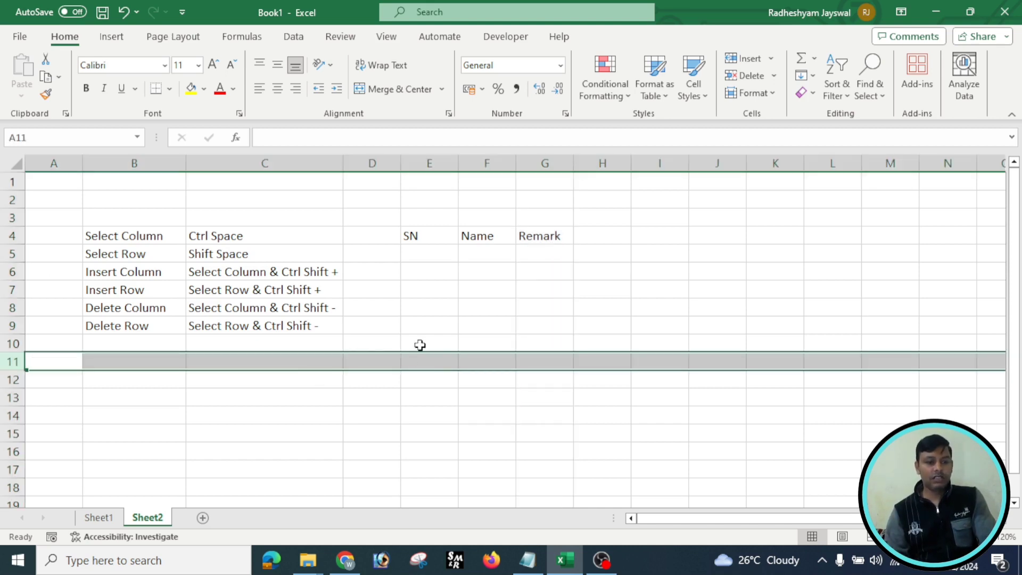
{"action": "left_click", "coordinate": [434, 361]}
{"action": "type", "text": "2"}
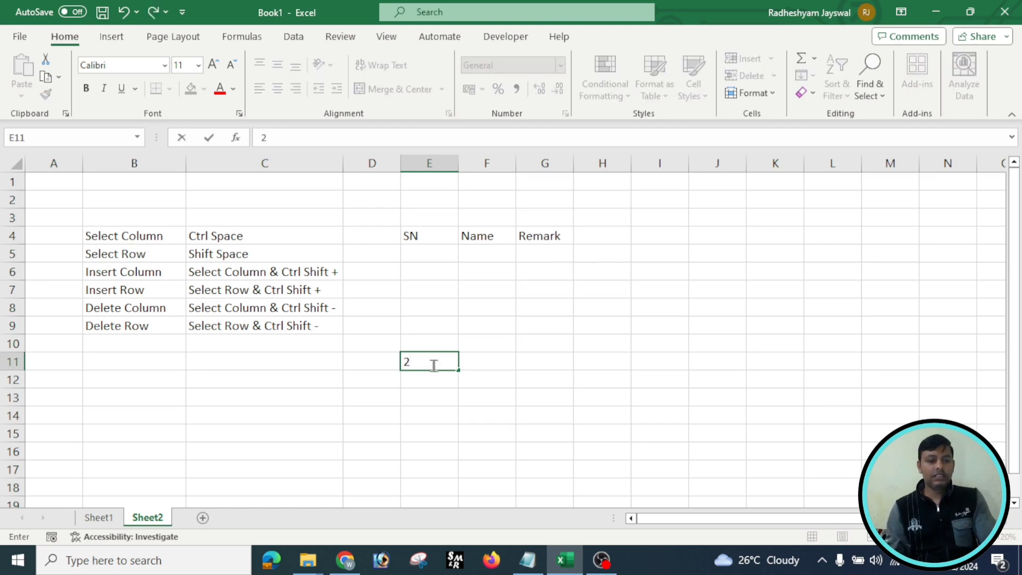
{"action": "key", "text": "Return"}
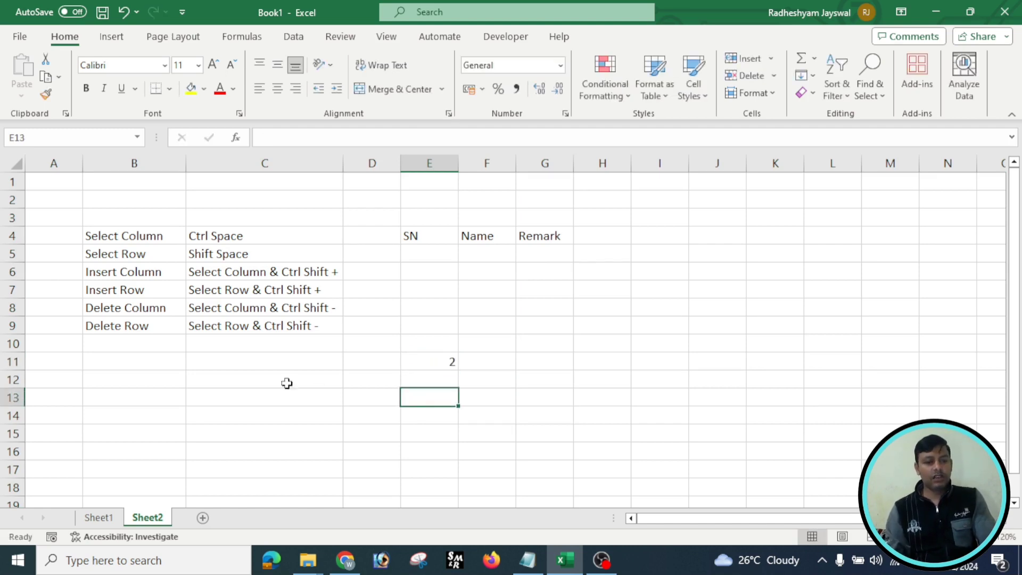
Step: Delete the entire row 11 that holds the sample value 2
{"action": "left_click", "coordinate": [6, 362]}
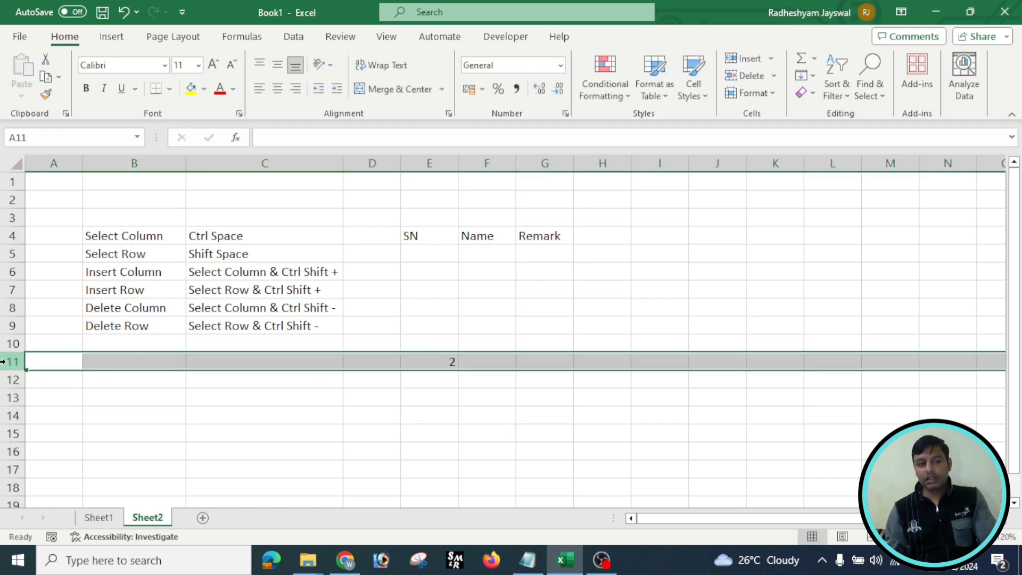
{"action": "right_click", "coordinate": [6, 361]}
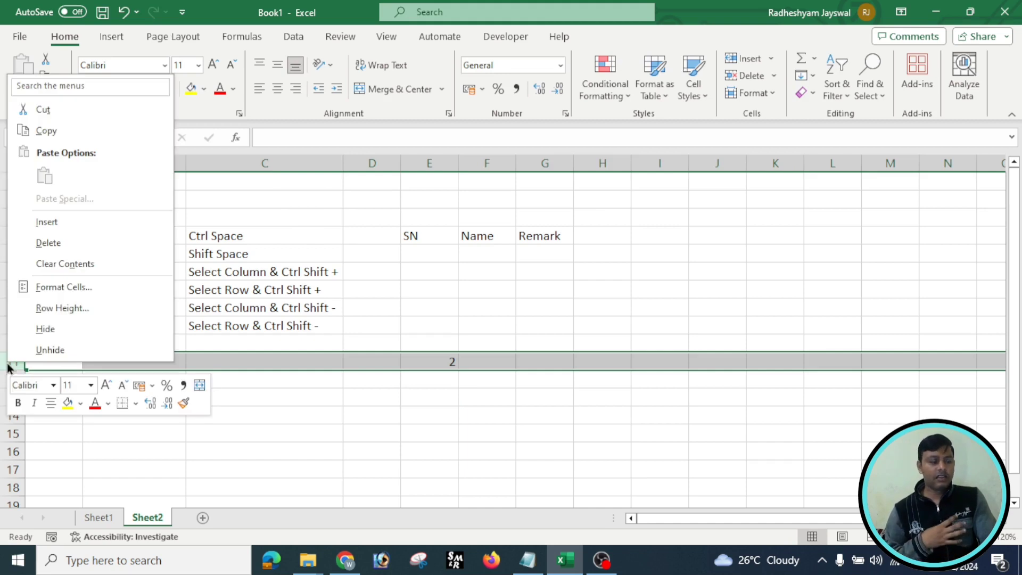
{"action": "left_click", "coordinate": [51, 244]}
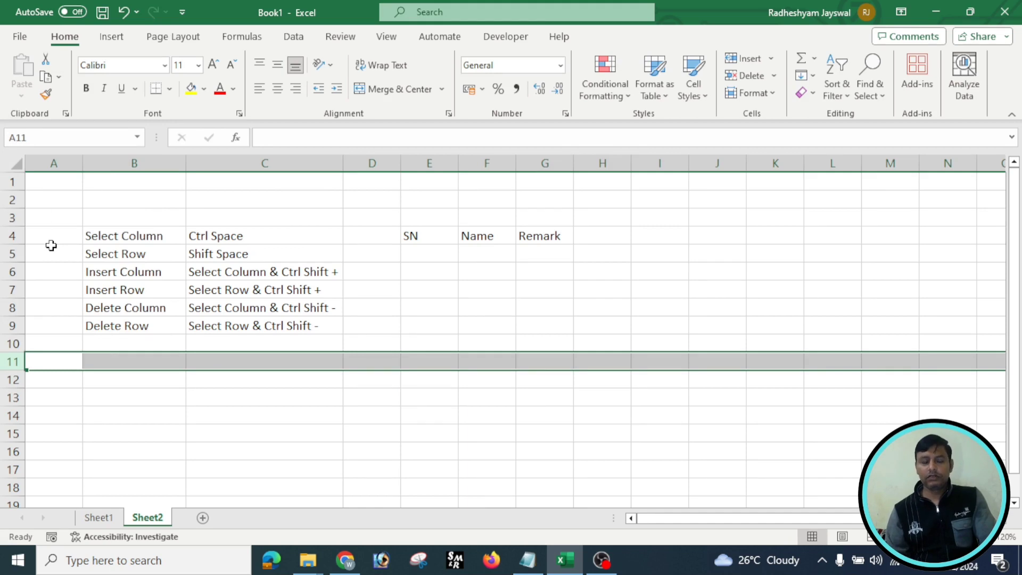
Step: Delete the entire Name column, column F
{"action": "left_click", "coordinate": [503, 306]}
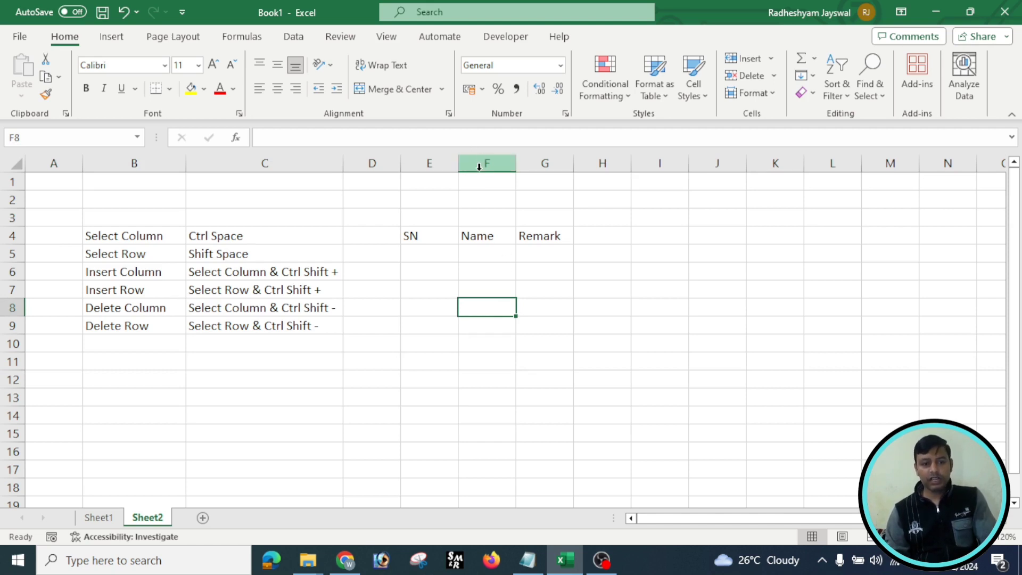
{"action": "left_click", "coordinate": [490, 156]}
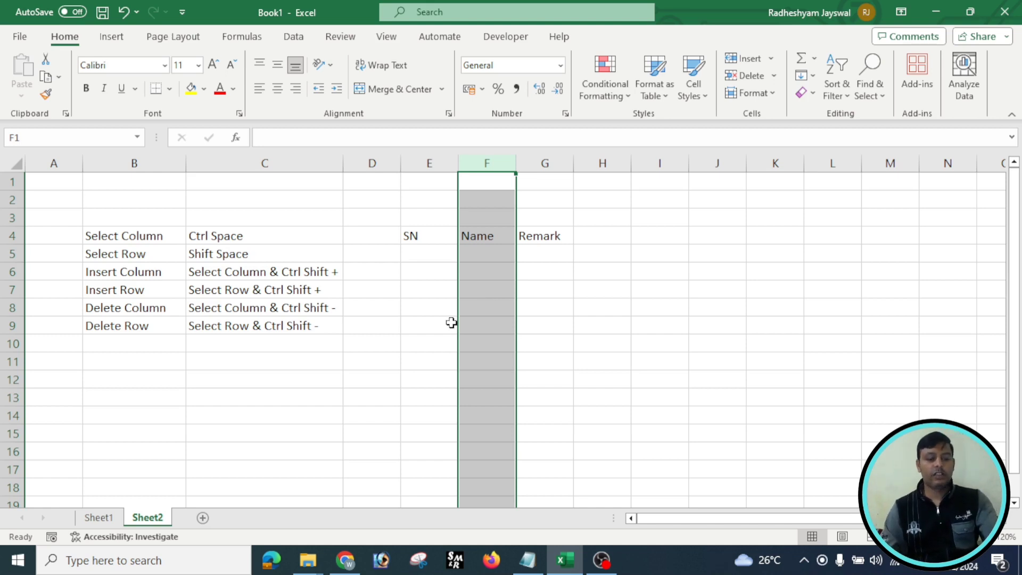
{"action": "key", "text": "ctrl+minus"}
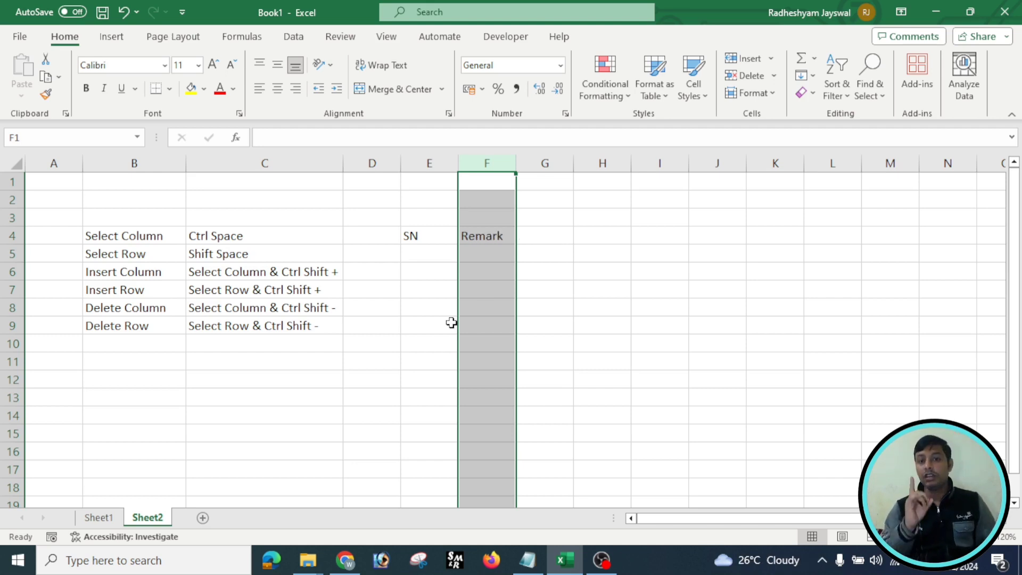
Step: Correct the delete shortcuts in C8 and C9 to "Select Column & Ctrl -" and "Select Row & Ctrl -"
{"action": "double_click", "coordinate": [328, 308]}
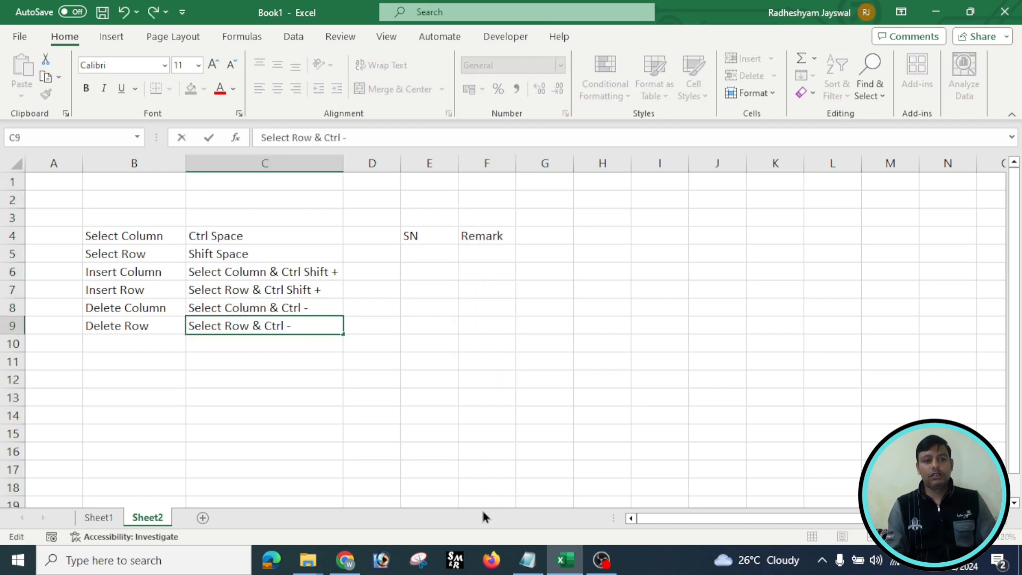
{"action": "left_click", "coordinate": [502, 429]}
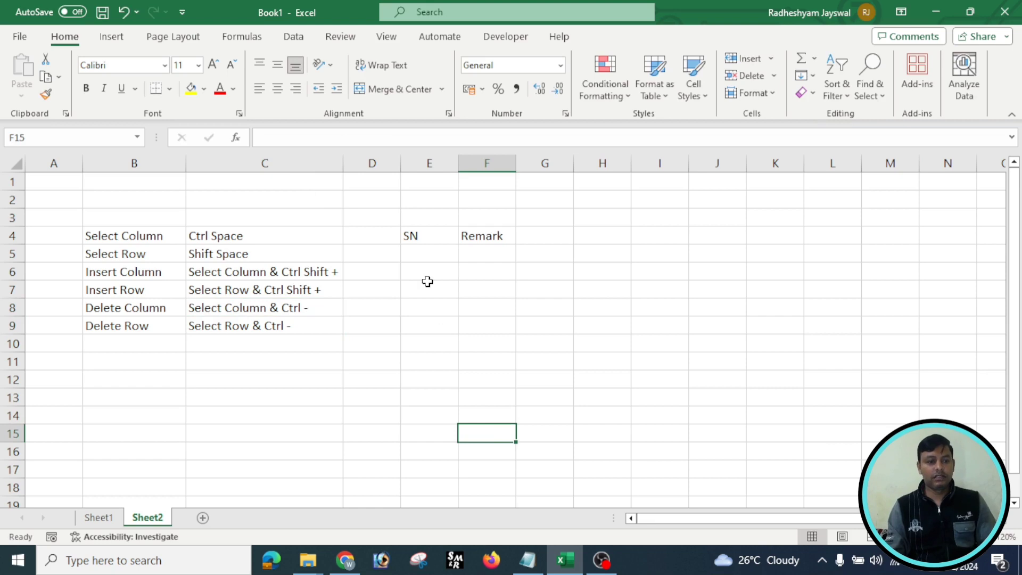
Step: Enter the sample text "a" in cell E11
{"action": "left_click", "coordinate": [452, 362]}
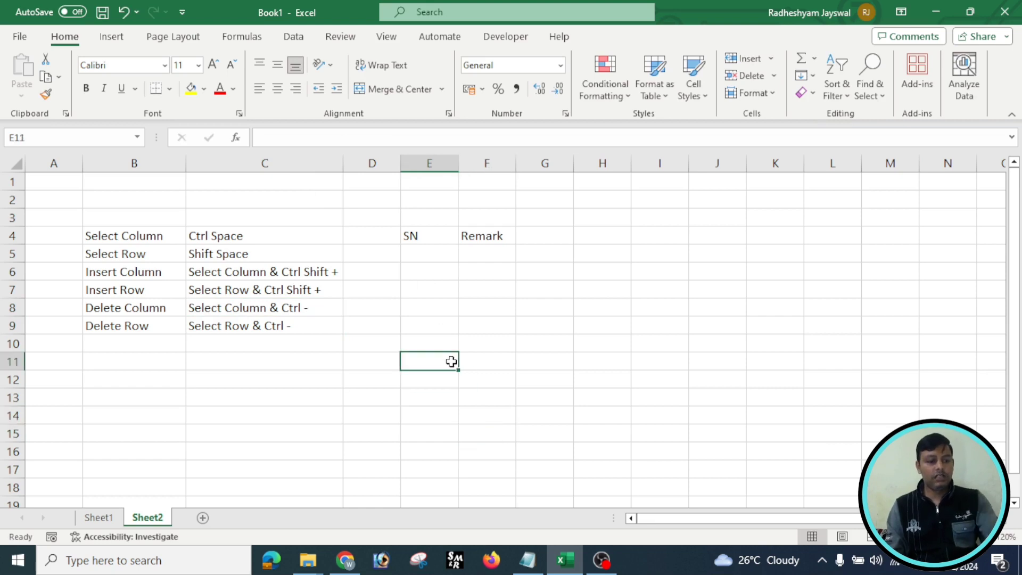
{"action": "type", "text": "a"}
{"action": "left_click", "coordinate": [417, 397]}
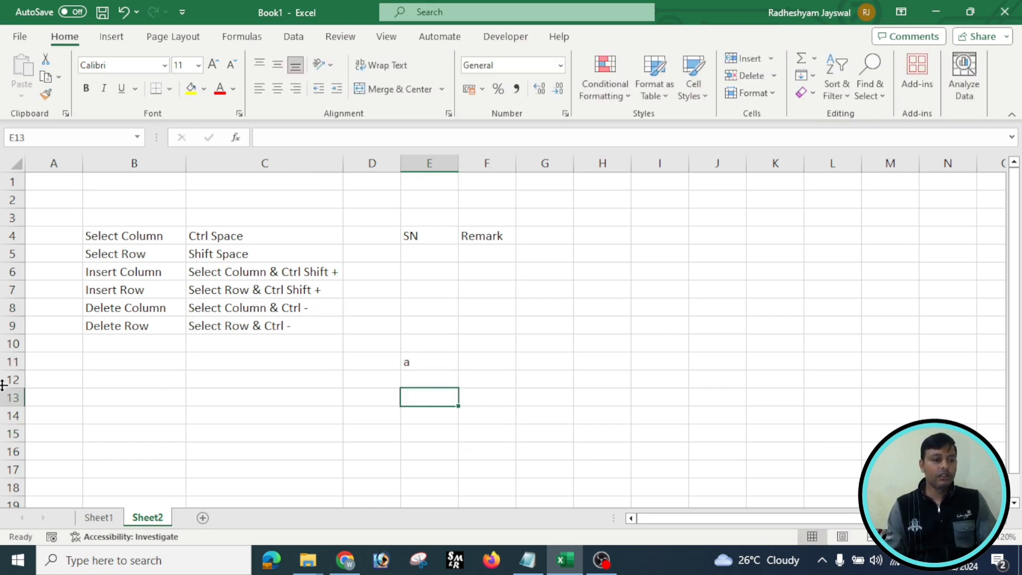
Step: Delete the entire row 11 containing the sample text "a", and clear the row selection
{"action": "left_click", "coordinate": [8, 362]}
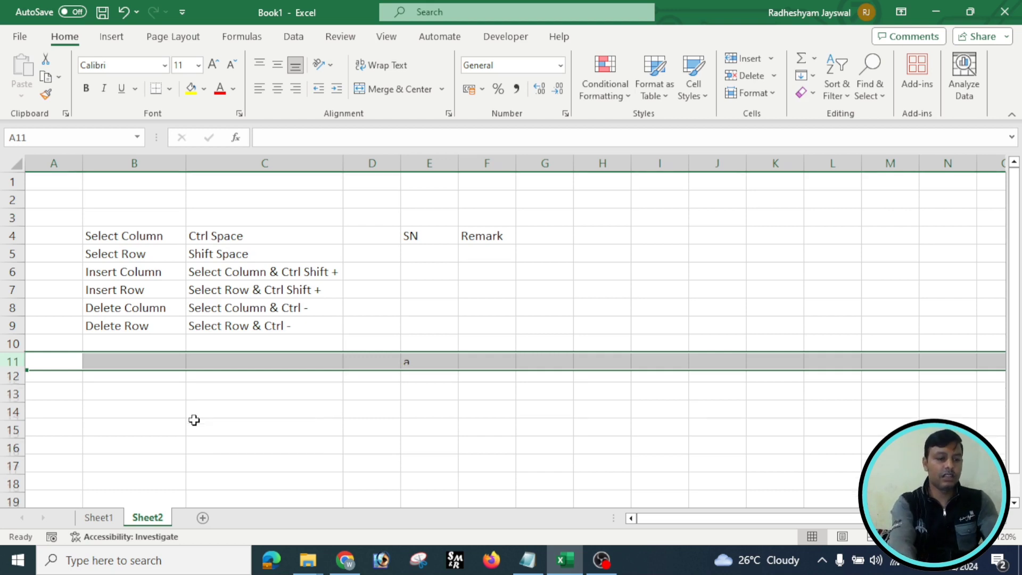
{"action": "key", "text": "ctrl+minus"}
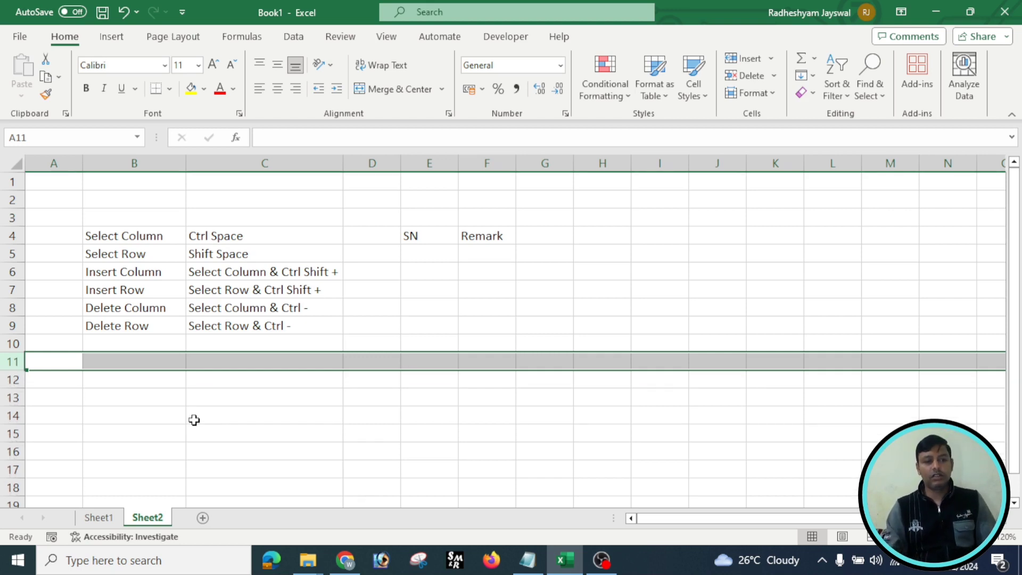
{"action": "left_click", "coordinate": [415, 312]}
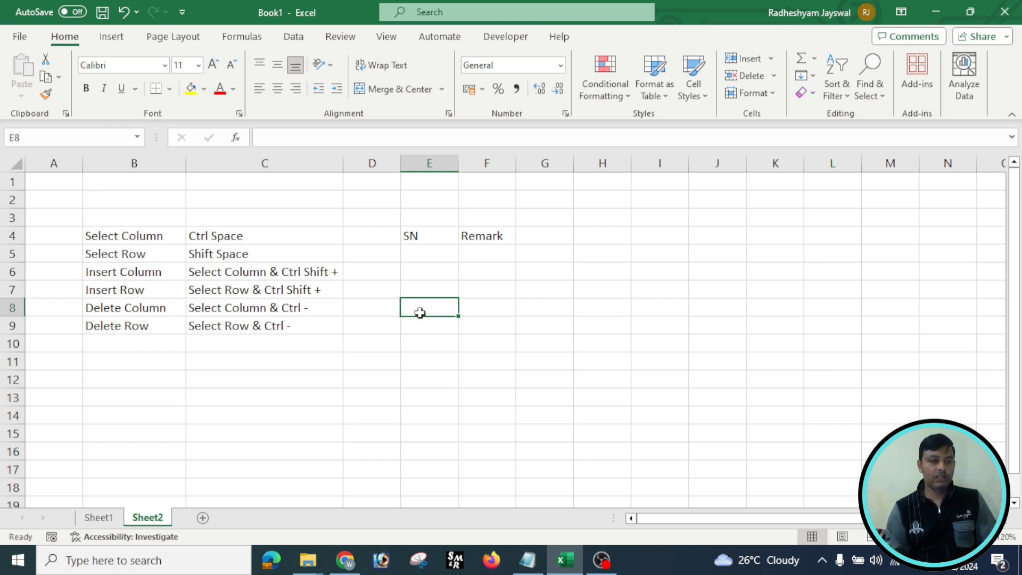
{"action": "left_click", "coordinate": [429, 330]}
{"action": "left_click_drag", "start_coordinate": [415, 235], "coordinate": [486, 321]}
{"action": "left_click", "coordinate": [435, 357]}
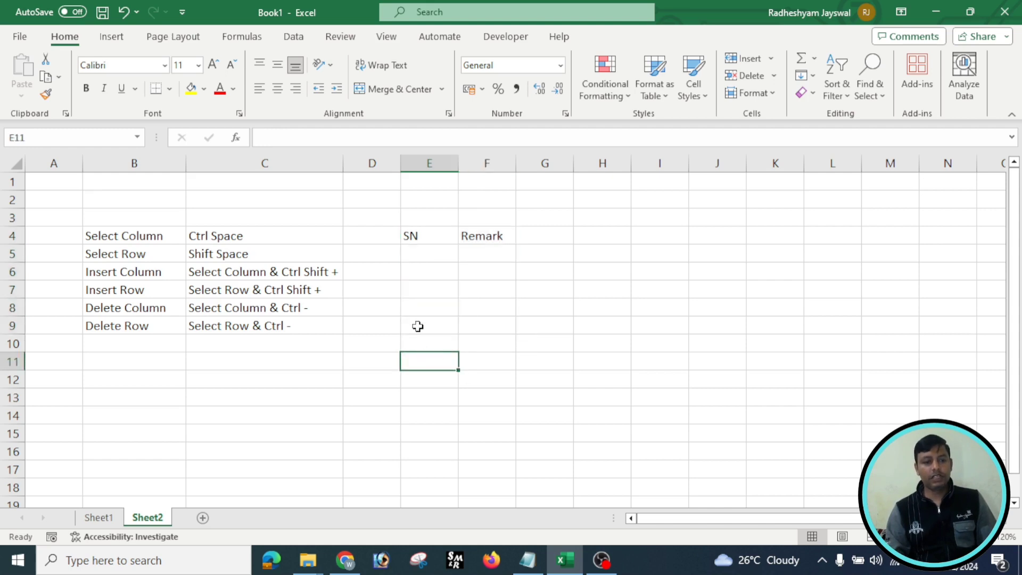
{"action": "left_click", "coordinate": [417, 312]}
{"action": "left_click", "coordinate": [420, 328]}
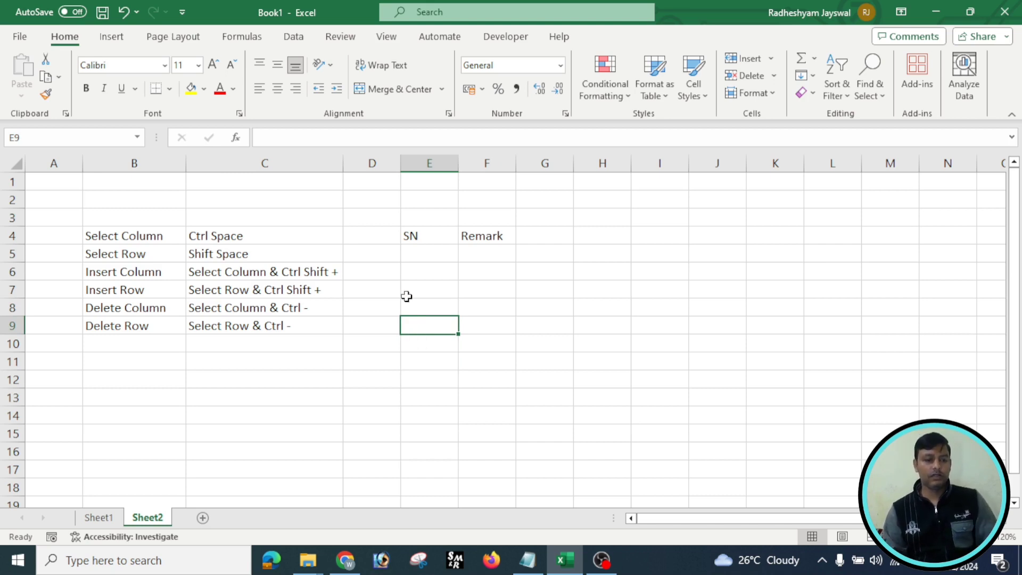
{"action": "left_click", "coordinate": [406, 296]}
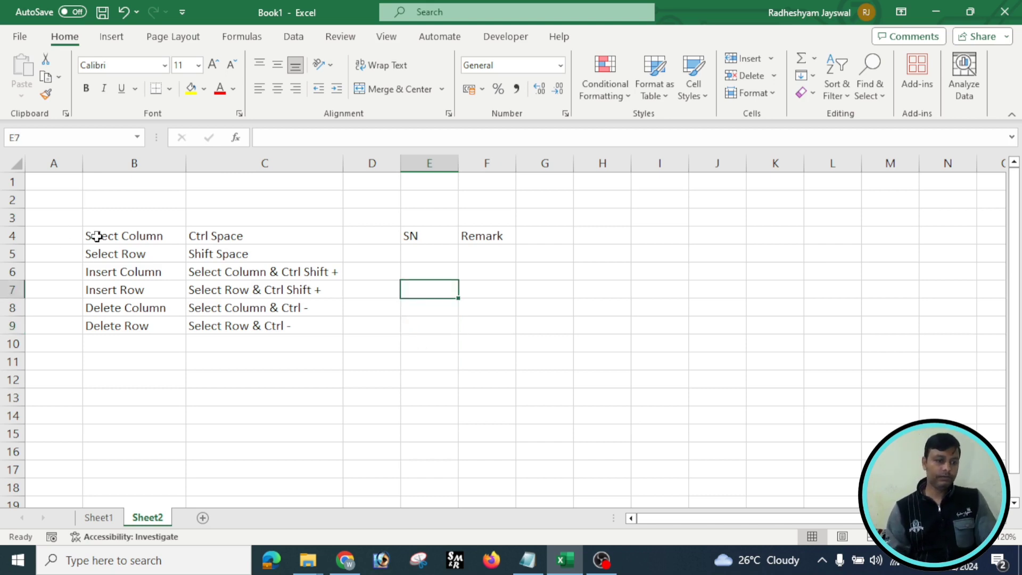
Step: Clear the old shortcut list and sample table in B4:G10 of Sheet2, and switch to Sheet1
{"action": "left_click_drag", "start_coordinate": [130, 235], "coordinate": [554, 334]}
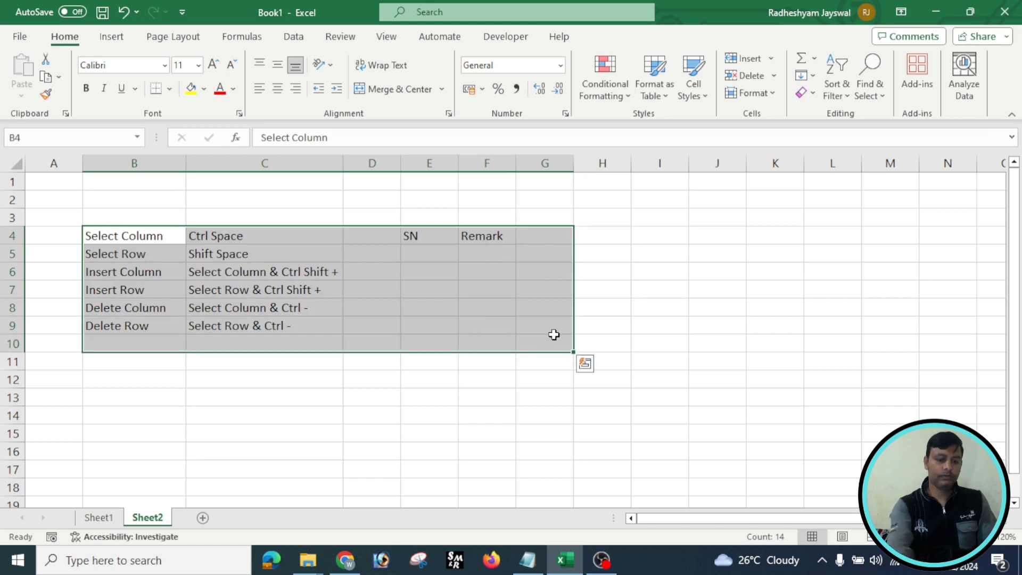
{"action": "key", "text": "Delete"}
{"action": "left_click", "coordinate": [85, 520]}
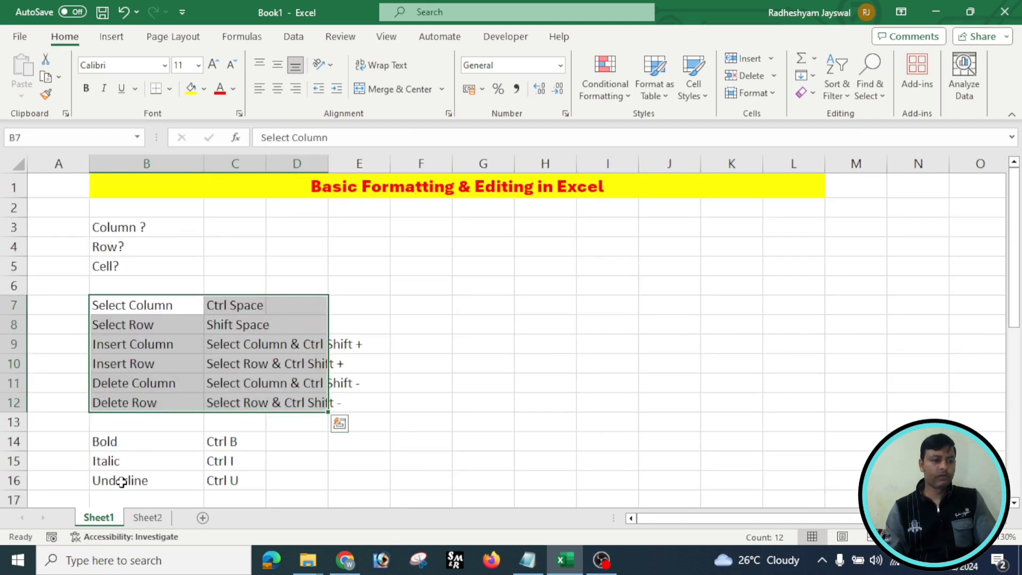
Step: Copy the Bold, Italic and Underline shortcut list from B14:C16 on Sheet1 to cell B3 of Sheet2
{"action": "scroll", "coordinate": [159, 413], "scroll_direction": "down", "scroll_amount": 2}
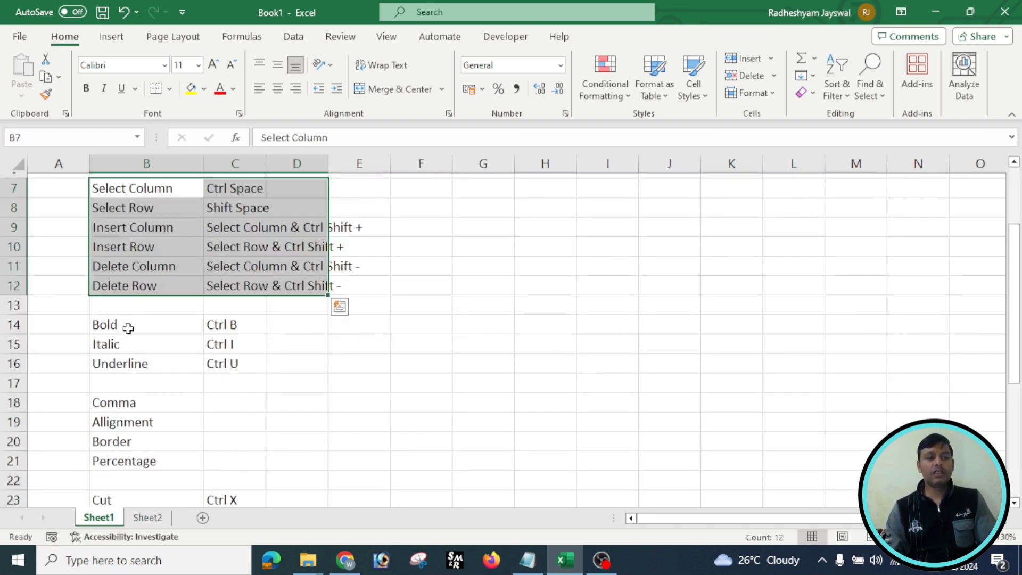
{"action": "left_click", "coordinate": [128, 328]}
{"action": "left_click", "coordinate": [133, 358]}
{"action": "left_click", "coordinate": [133, 347]}
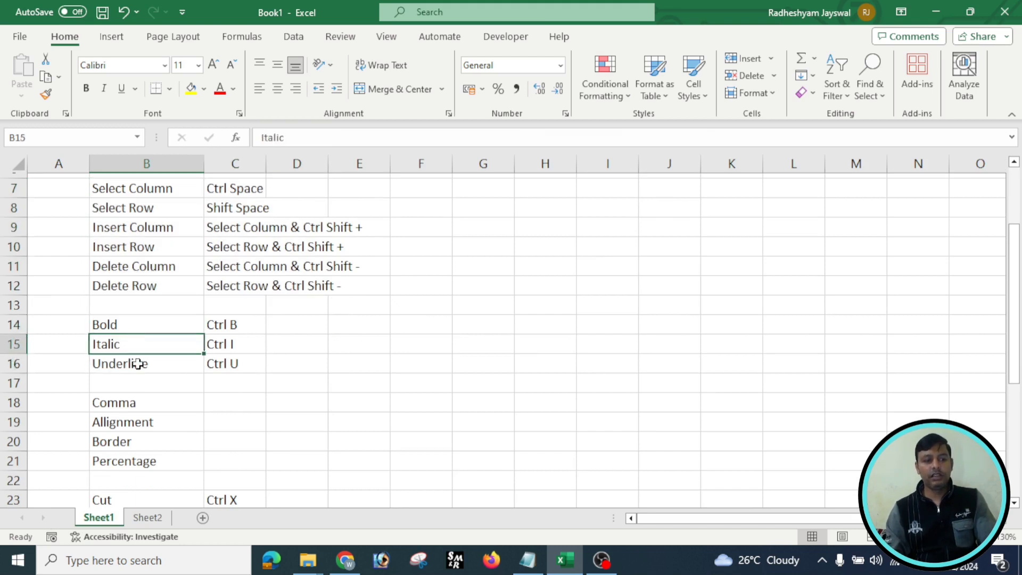
{"action": "left_click", "coordinate": [138, 363]}
{"action": "left_click", "coordinate": [131, 332]}
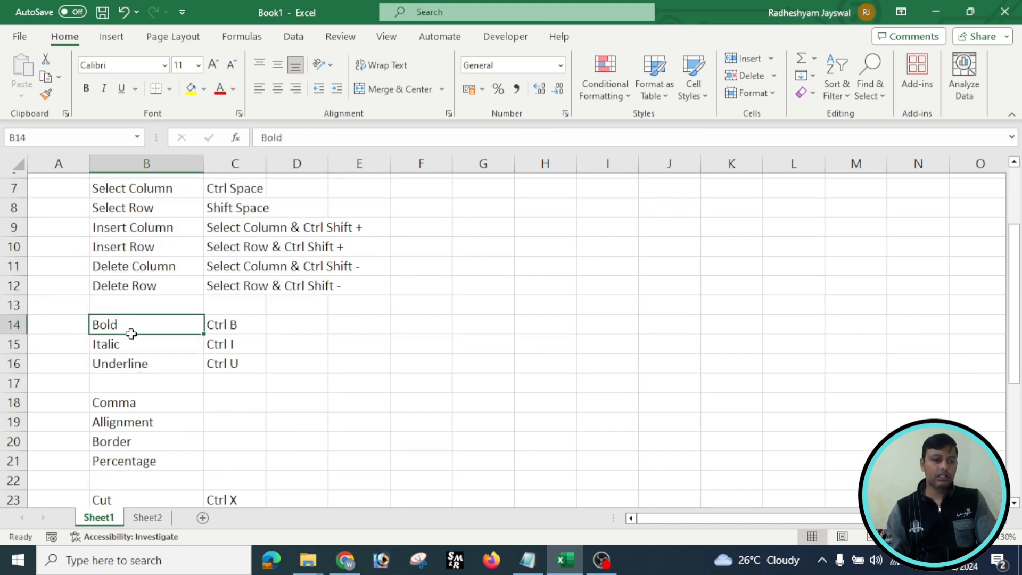
{"action": "left_click_drag", "start_coordinate": [131, 334], "coordinate": [237, 366]}
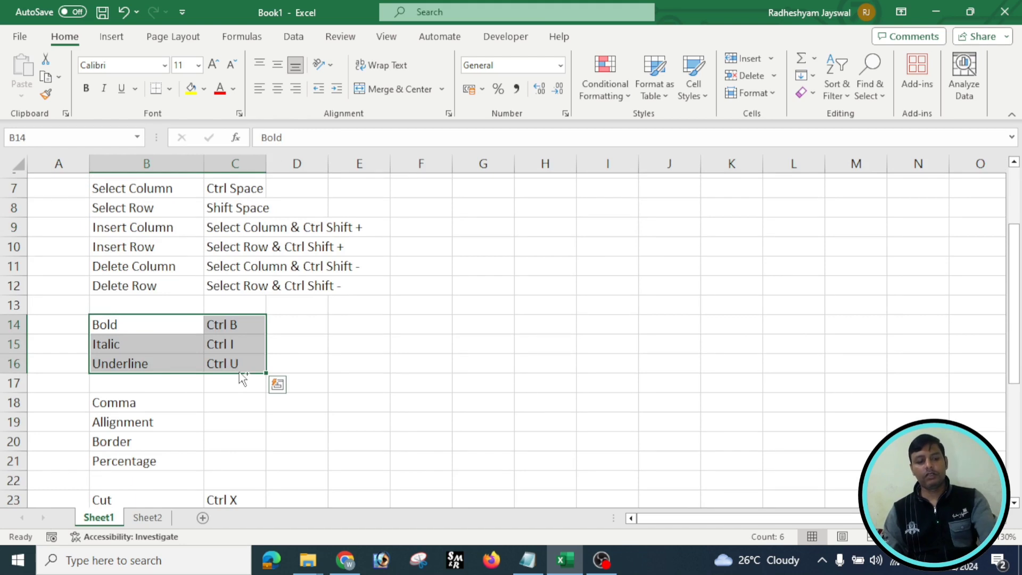
{"action": "key", "text": "ctrl+c"}
{"action": "left_click", "coordinate": [147, 517]}
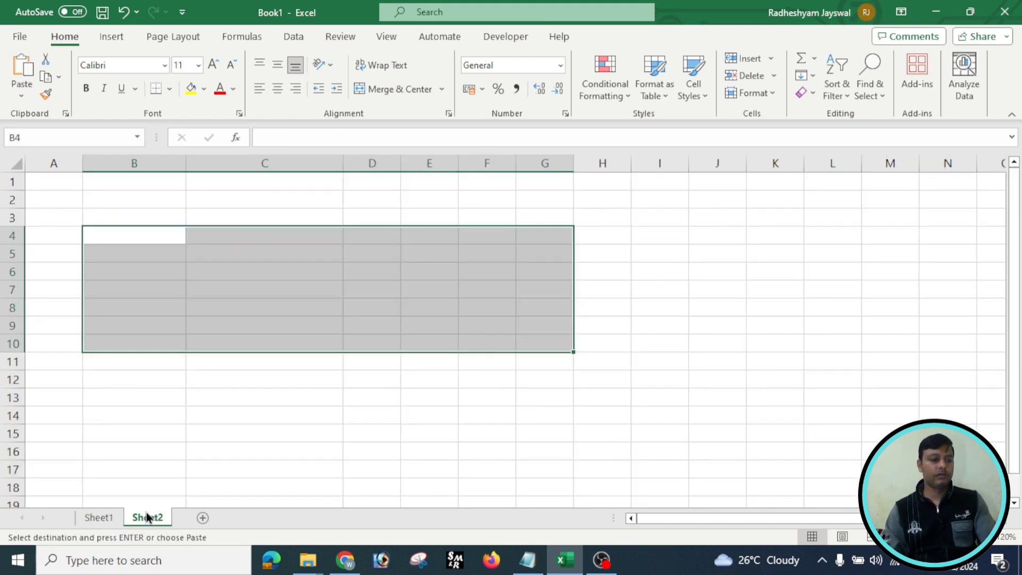
{"action": "left_click", "coordinate": [96, 213]}
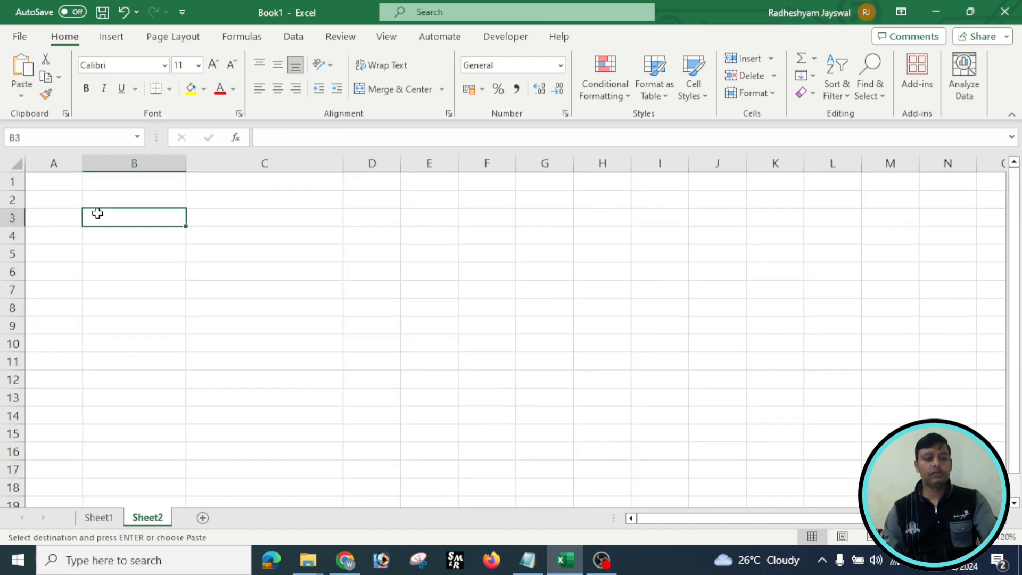
{"action": "key", "text": "ctrl+v"}
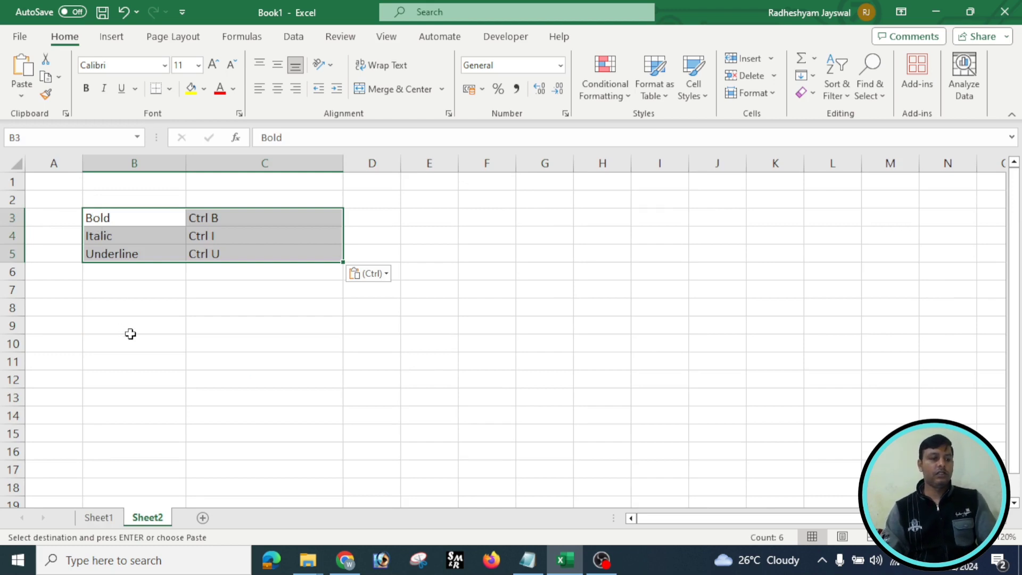
Step: Examine the pasted Bold, Italic and Underline names and their shortcuts in B3:C5
{"action": "left_click", "coordinate": [159, 325]}
{"action": "left_click", "coordinate": [149, 213]}
{"action": "left_click_drag", "start_coordinate": [151, 215], "coordinate": [200, 255]}
{"action": "left_click", "coordinate": [219, 325]}
{"action": "left_click", "coordinate": [126, 218]}
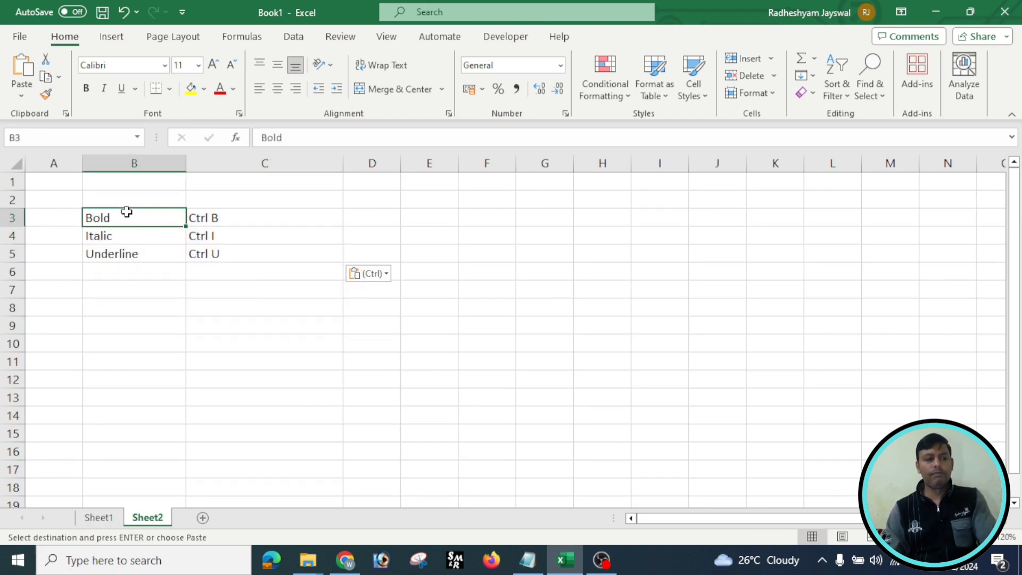
{"action": "left_click", "coordinate": [397, 221]}
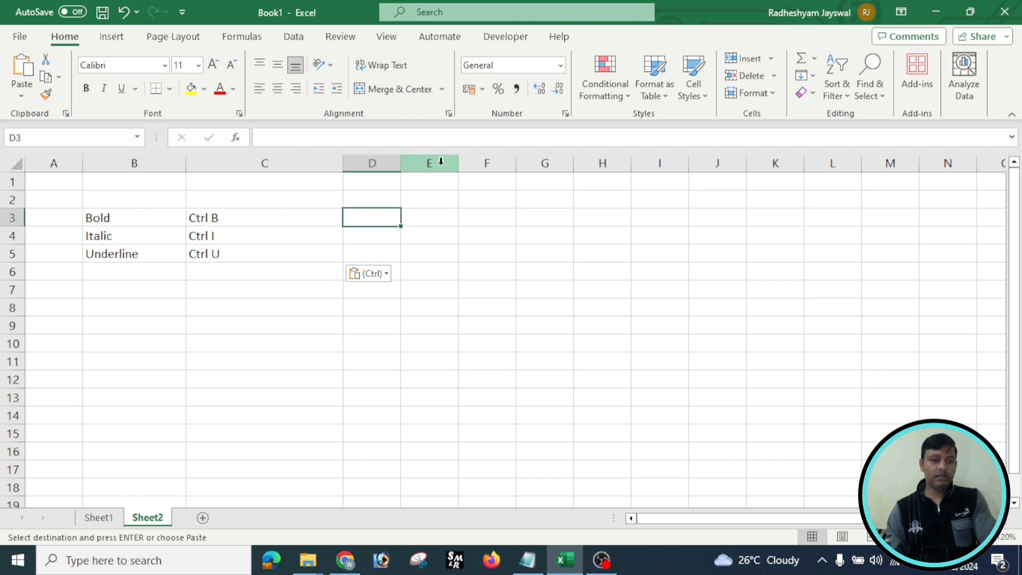
{"action": "left_click", "coordinate": [238, 218]}
{"action": "left_click_drag", "start_coordinate": [238, 217], "coordinate": [239, 254]}
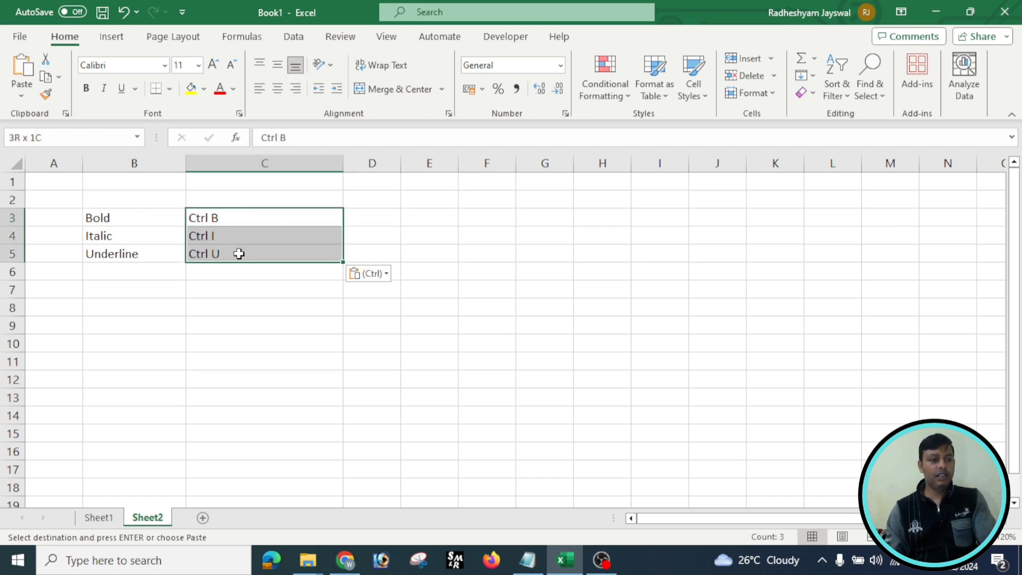
{"action": "left_click", "coordinate": [227, 288]}
Step: Apply bold to the "Ctrl B" text in C3, and undo that formatting
{"action": "left_click", "coordinate": [206, 217]}
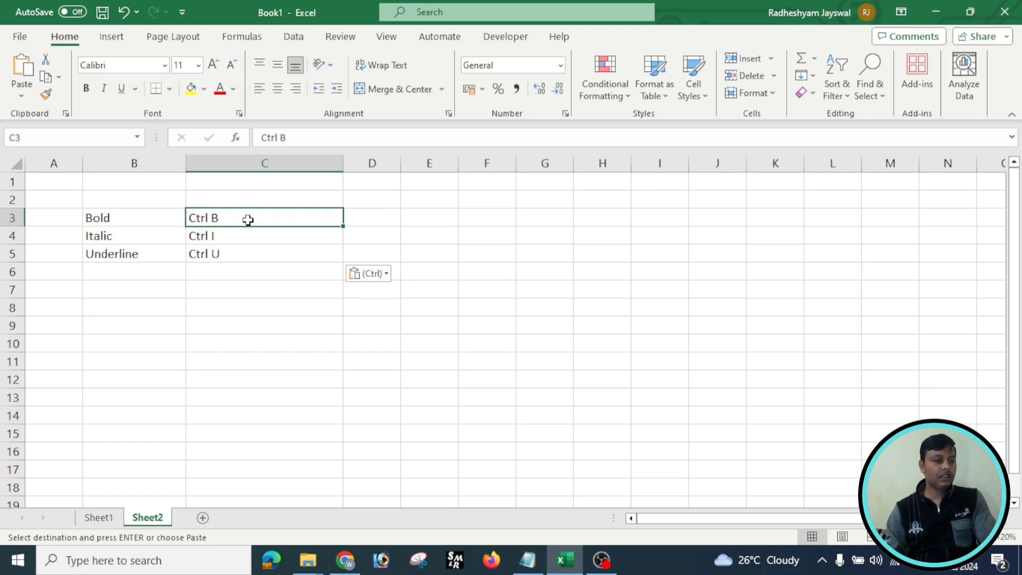
{"action": "left_click", "coordinate": [85, 89]}
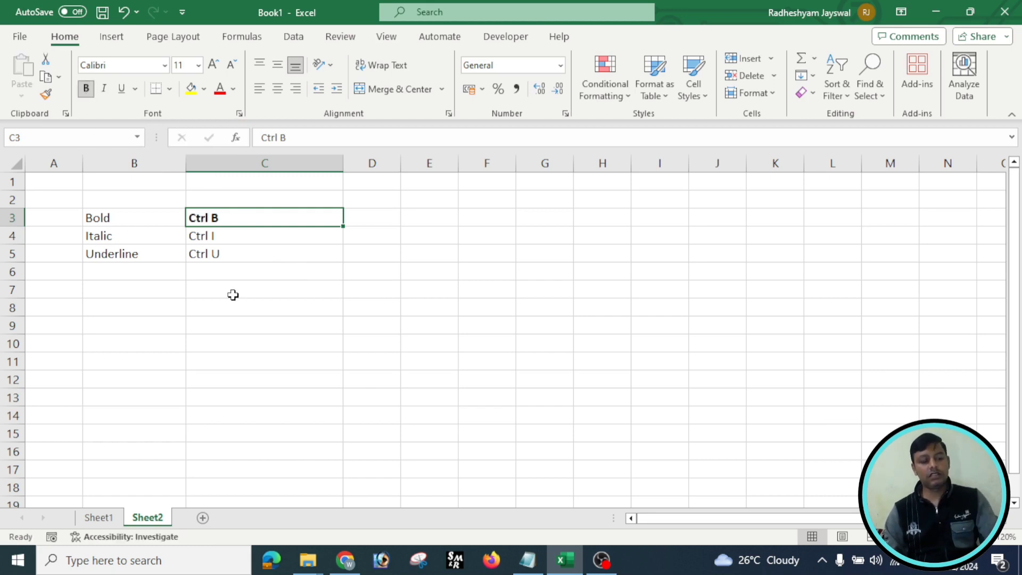
{"action": "key", "text": "ctrl+z"}
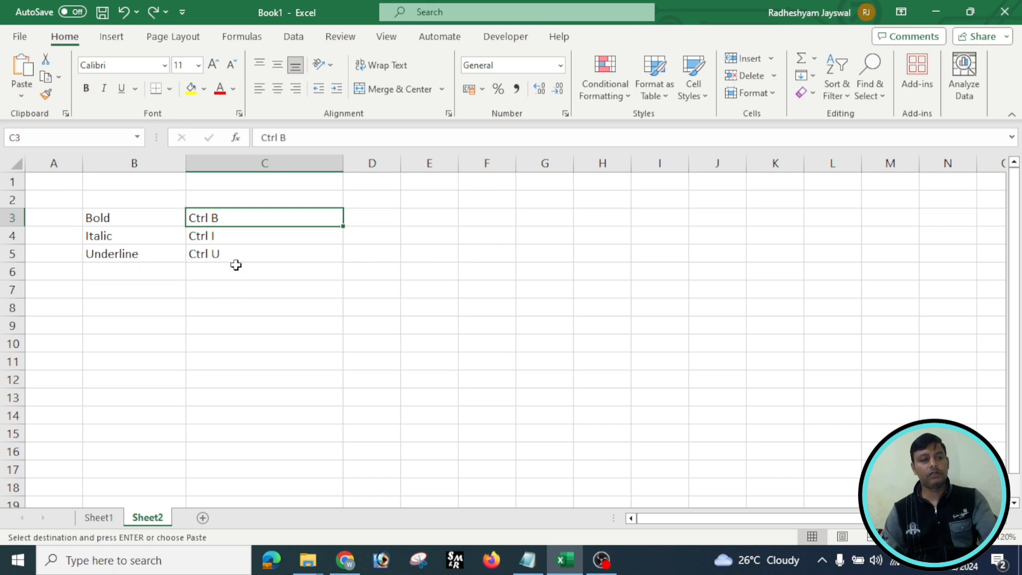
{"action": "left_click", "coordinate": [234, 290]}
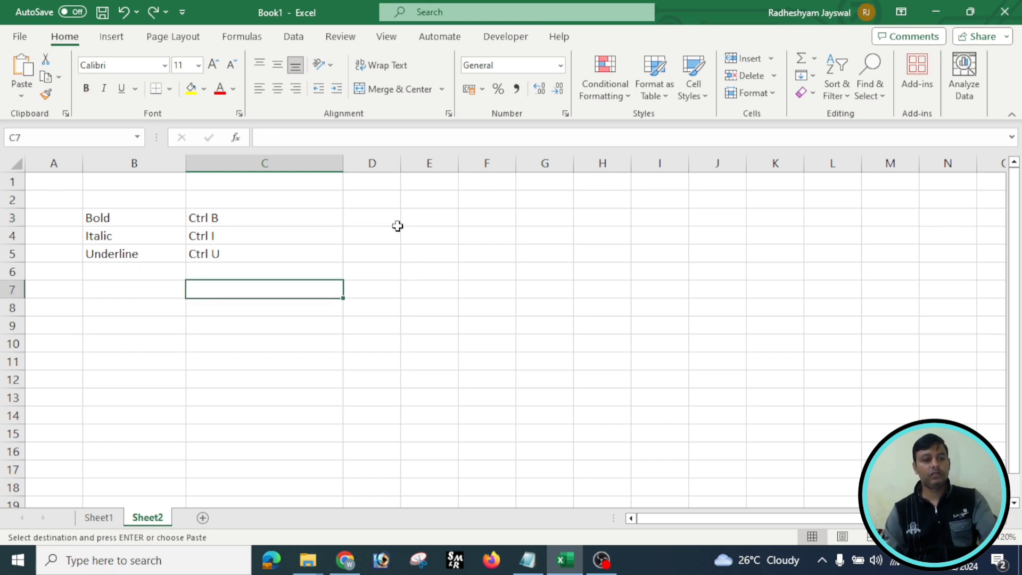
Step: Copy the Bold, Italic and Underline labels in B3:B5 and paste them three times down column E, at E3, E6 and E9
{"action": "left_click_drag", "start_coordinate": [134, 220], "coordinate": [137, 251]}
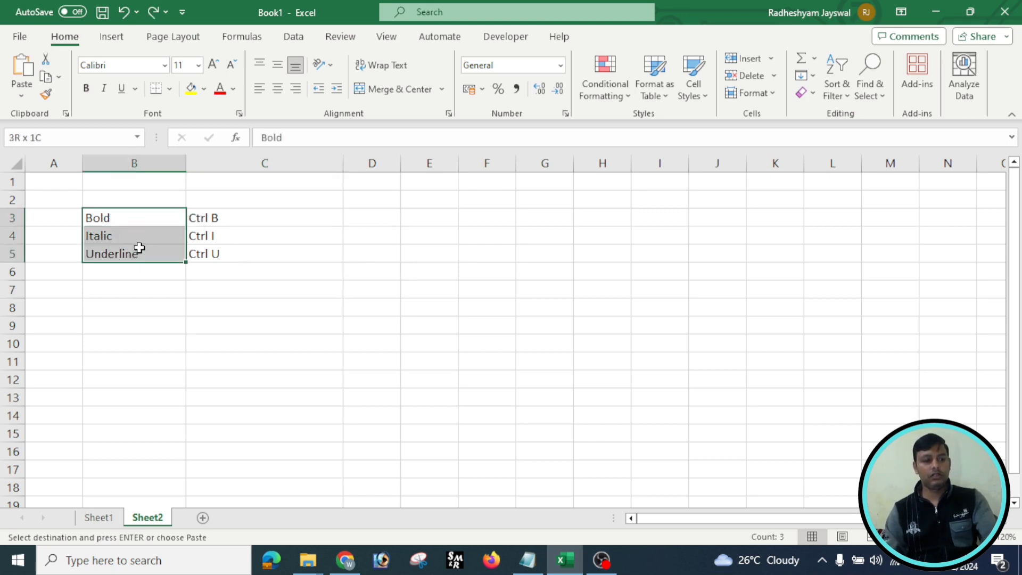
{"action": "key", "text": "ctrl+c"}
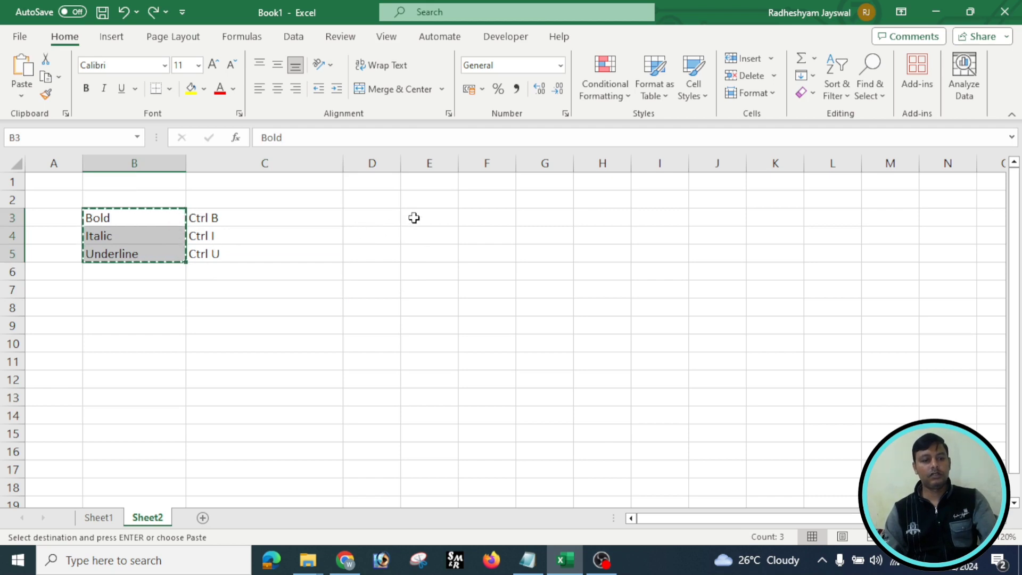
{"action": "left_click", "coordinate": [413, 218]}
{"action": "key", "text": "ctrl+v"}
{"action": "left_click", "coordinate": [418, 270]}
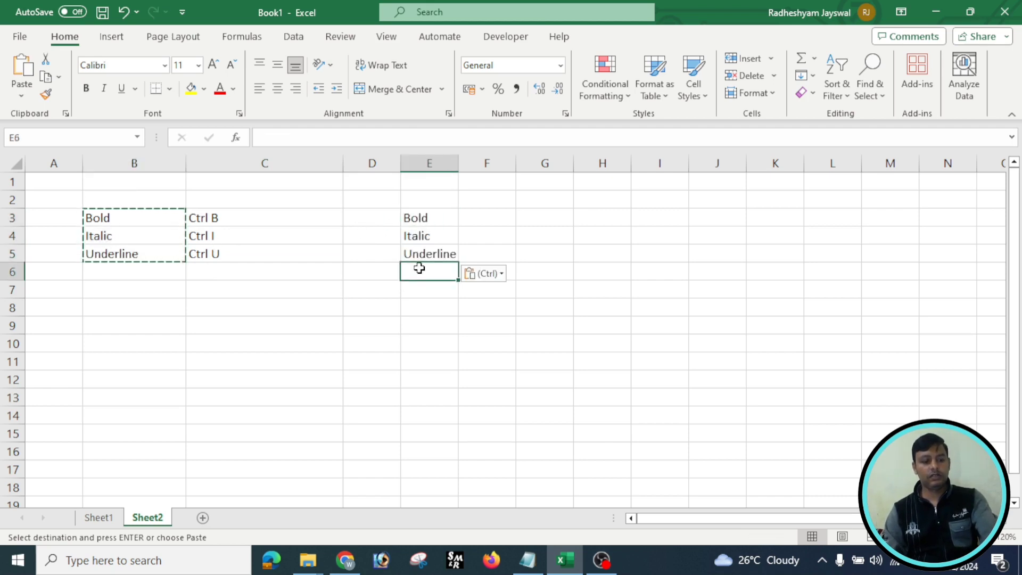
{"action": "key", "text": "ctrl+v"}
{"action": "key", "text": "ctrl"}
{"action": "key", "text": "ctrl"}
{"action": "left_click", "coordinate": [408, 329]}
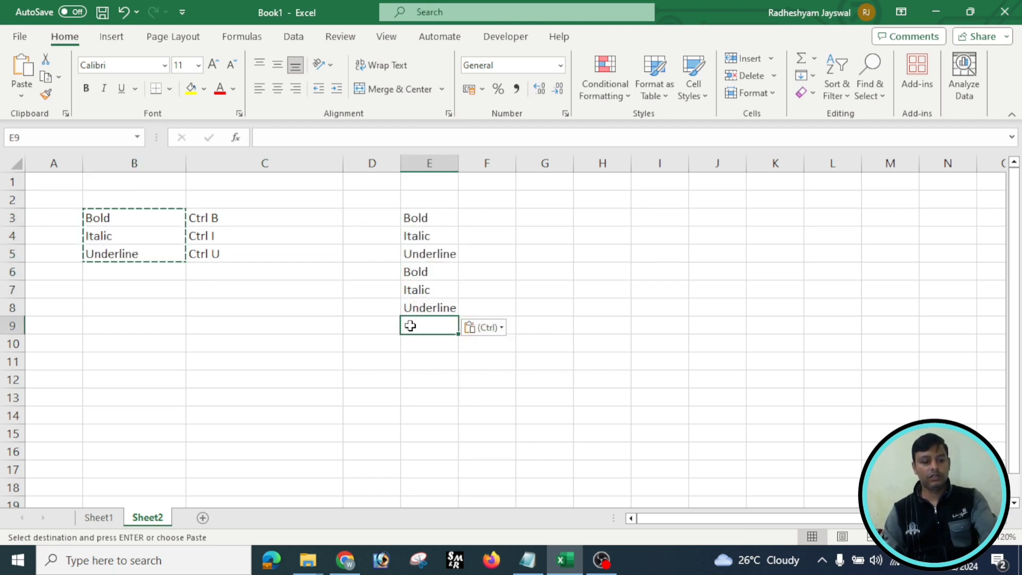
{"action": "key", "text": "ctrl+v"}
{"action": "left_click", "coordinate": [344, 385]}
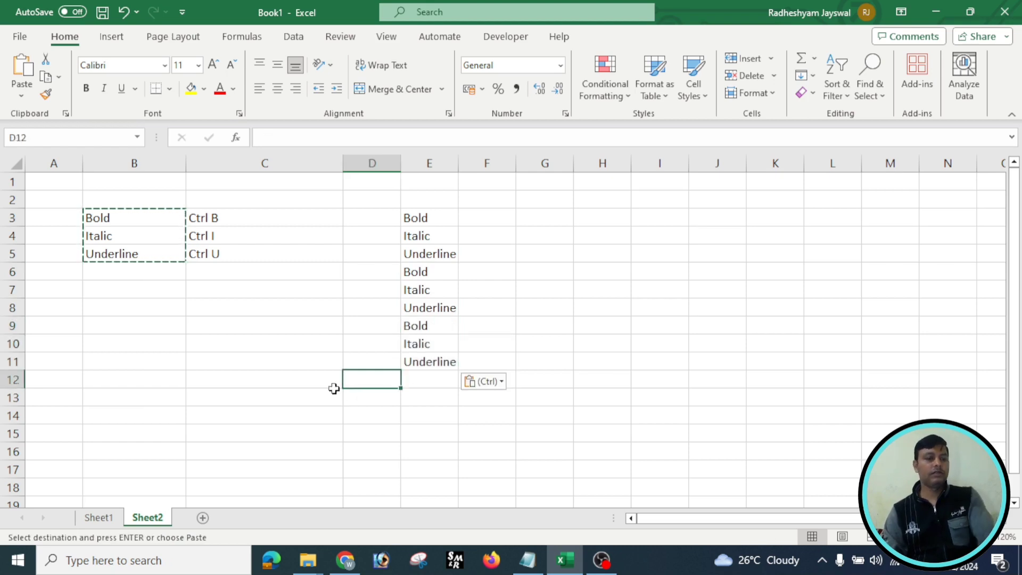
Step: Make the text in cell E3 bold
{"action": "left_click", "coordinate": [405, 235]}
{"action": "left_click", "coordinate": [414, 220]}
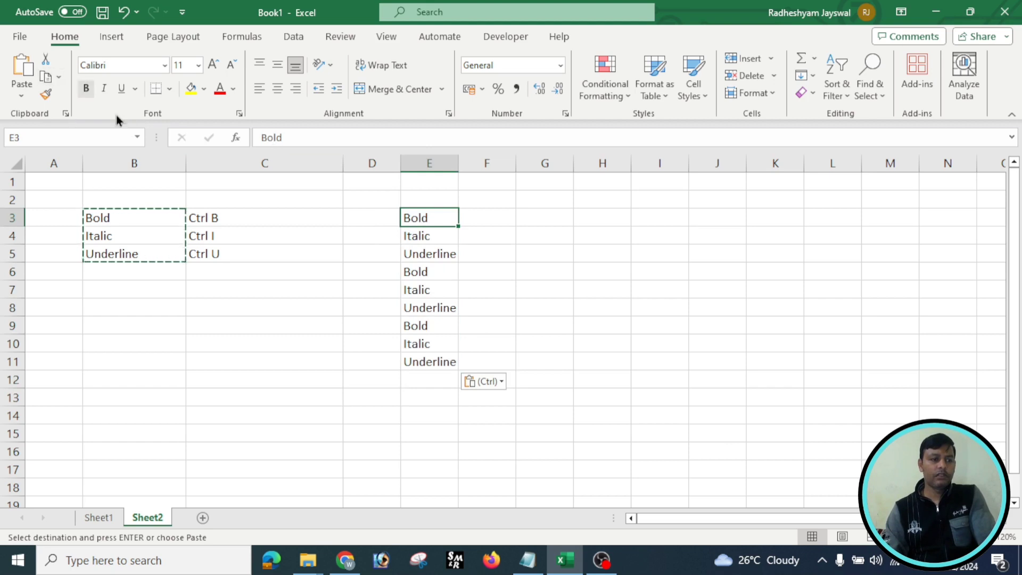
{"action": "left_click", "coordinate": [85, 88]}
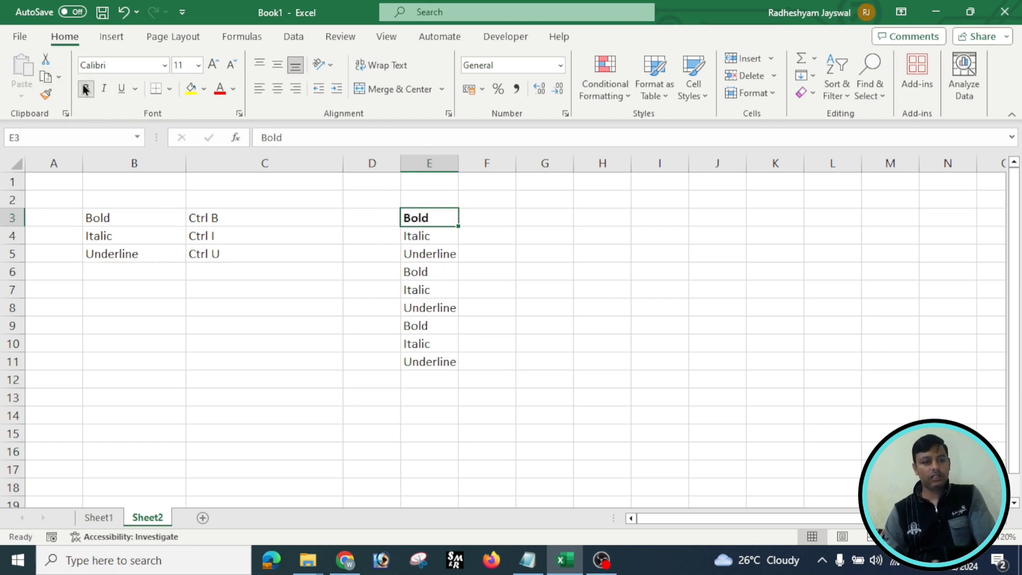
{"action": "left_click", "coordinate": [242, 305]}
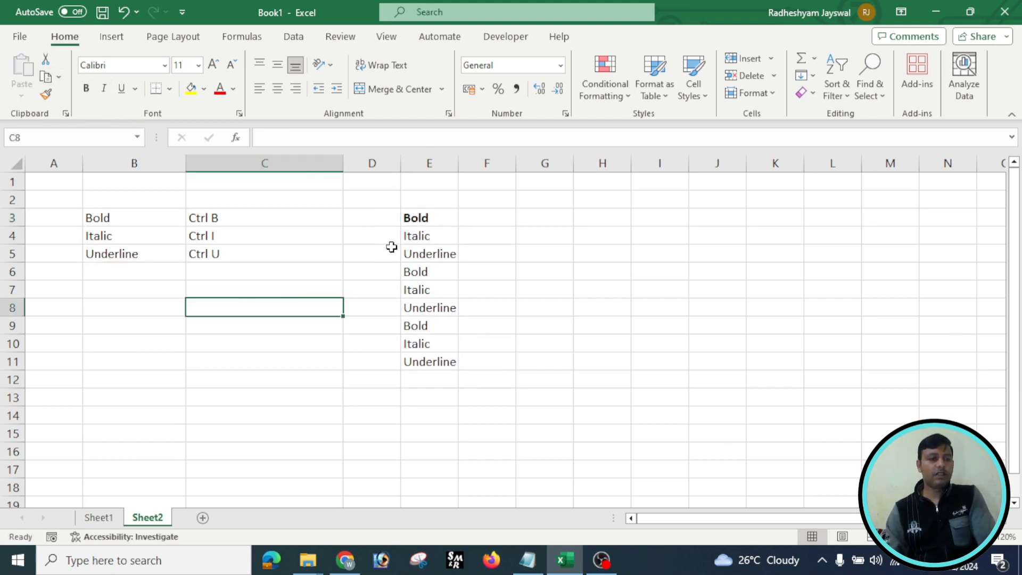
Step: Select cells E3:E6 and toggle bold until all four are bold
{"action": "left_click_drag", "start_coordinate": [414, 216], "coordinate": [421, 267]}
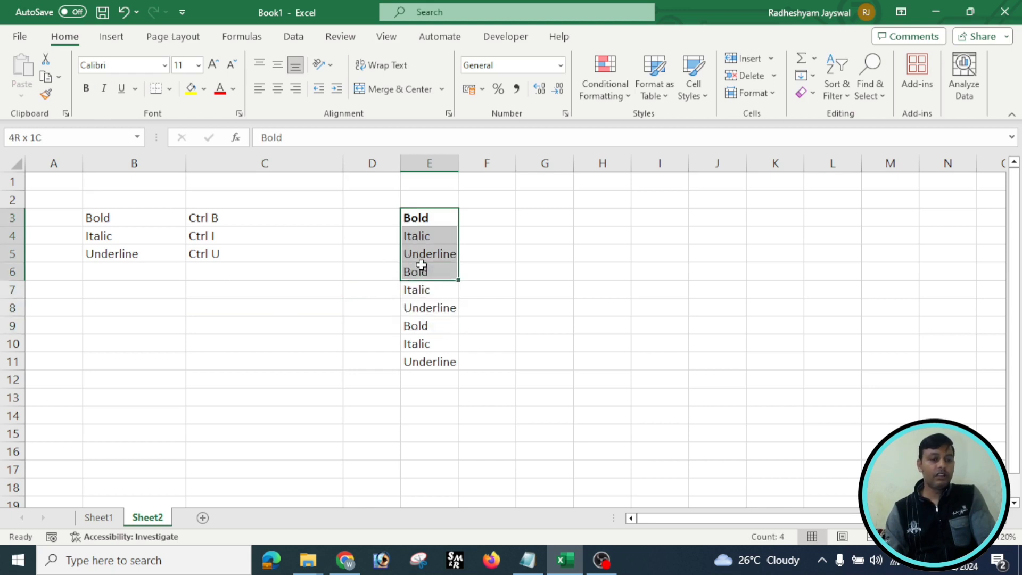
{"action": "left_click", "coordinate": [410, 344]}
{"action": "left_click", "coordinate": [406, 219]}
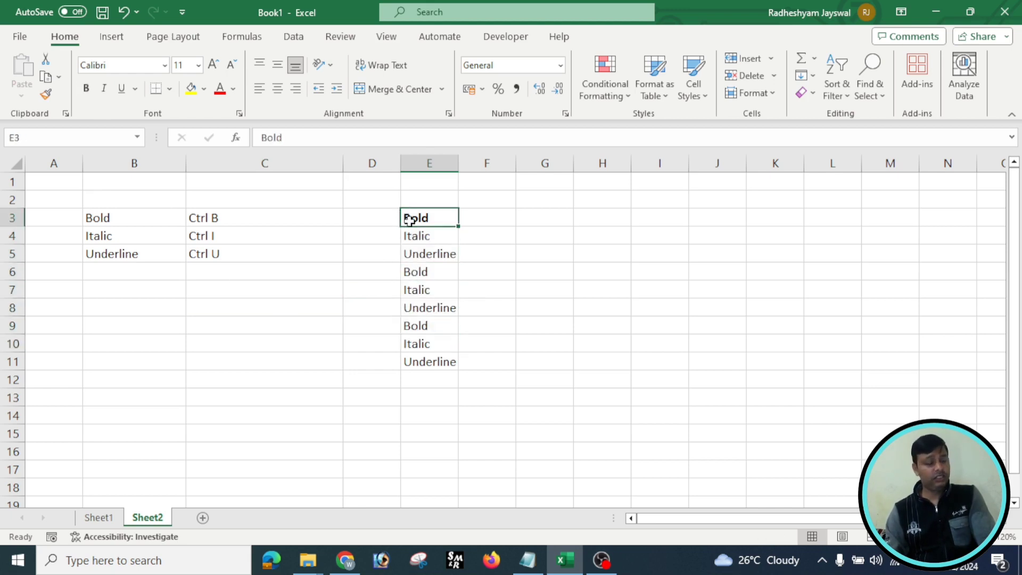
{"action": "left_click_drag", "start_coordinate": [409, 220], "coordinate": [410, 272]}
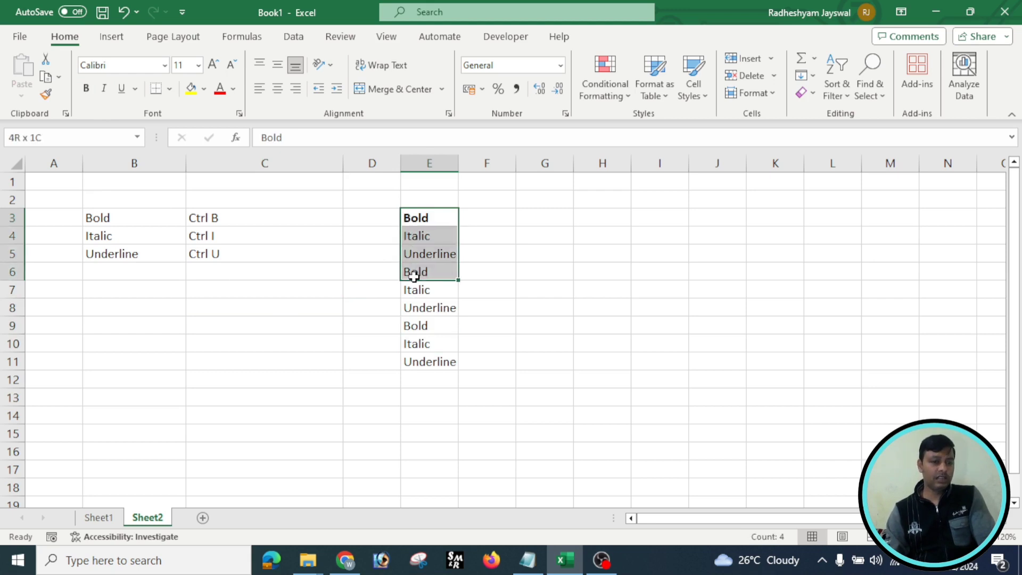
{"action": "left_click", "coordinate": [84, 90]}
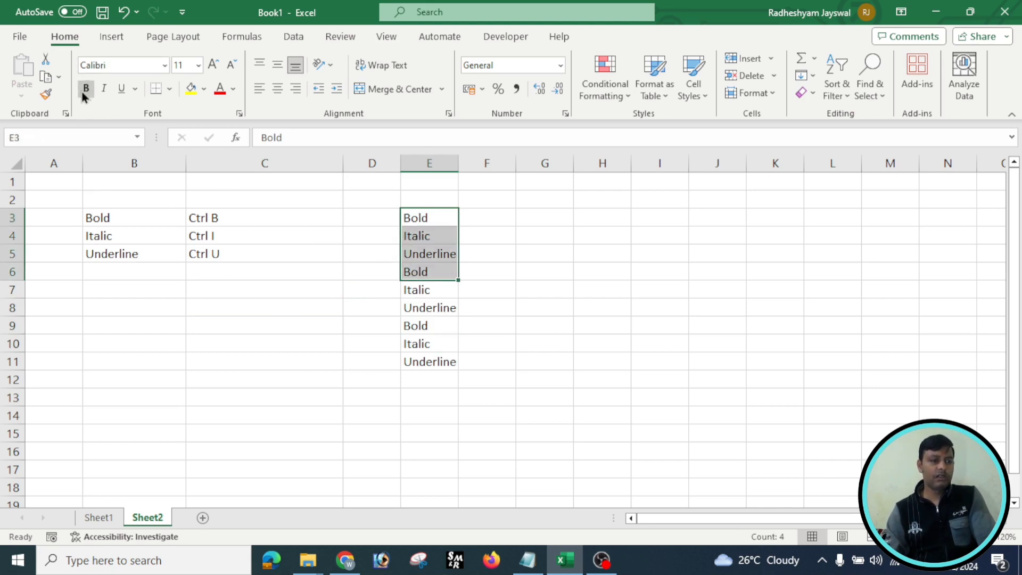
{"action": "left_click", "coordinate": [84, 90]}
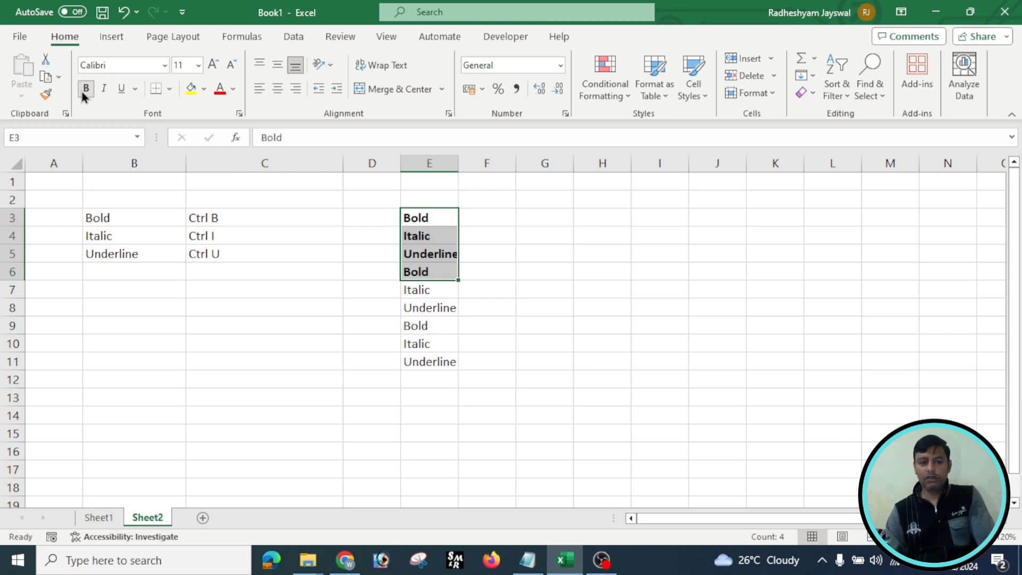
{"action": "left_click", "coordinate": [438, 296]}
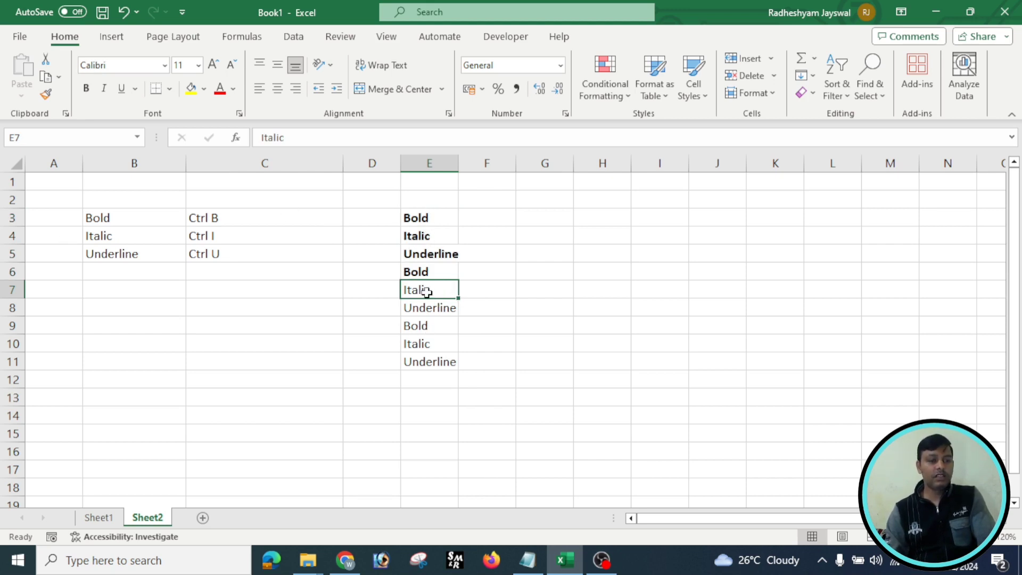
Step: Add italic and underline formatting to cells E3:E6
{"action": "left_click", "coordinate": [431, 211]}
{"action": "left_click_drag", "start_coordinate": [431, 211], "coordinate": [445, 266]}
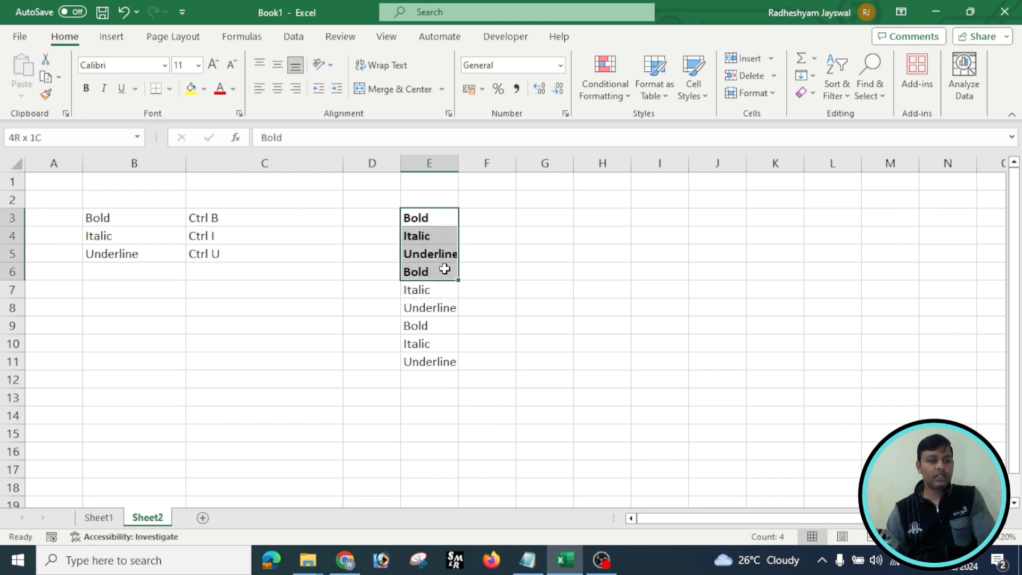
{"action": "left_click", "coordinate": [104, 88]}
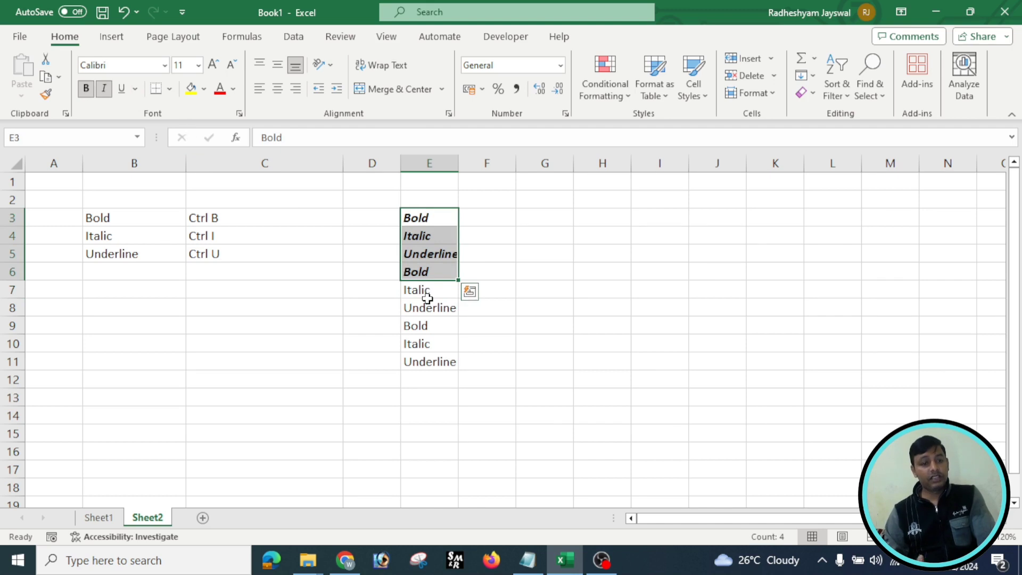
{"action": "left_click", "coordinate": [123, 89]}
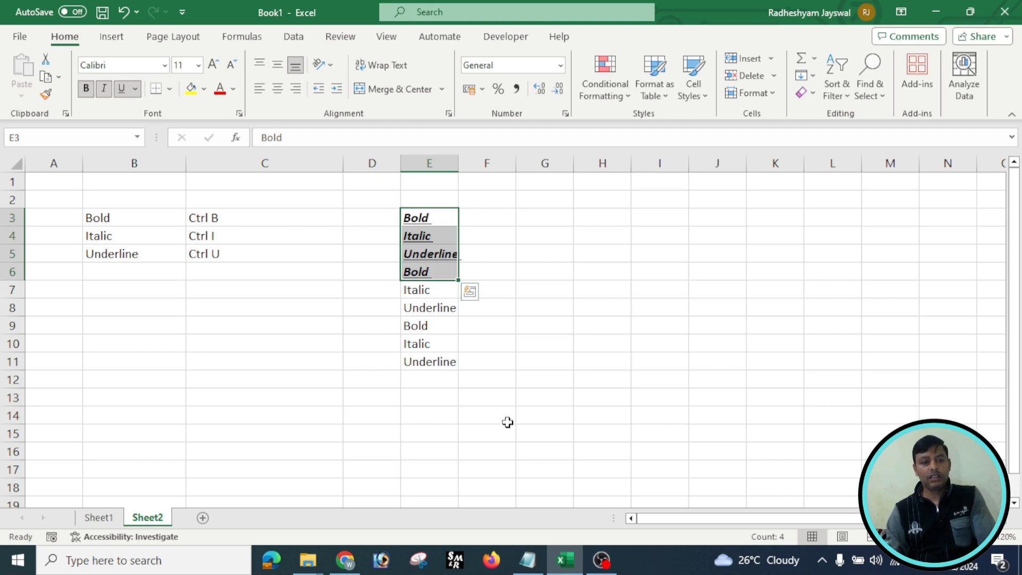
{"action": "left_click", "coordinate": [465, 376]}
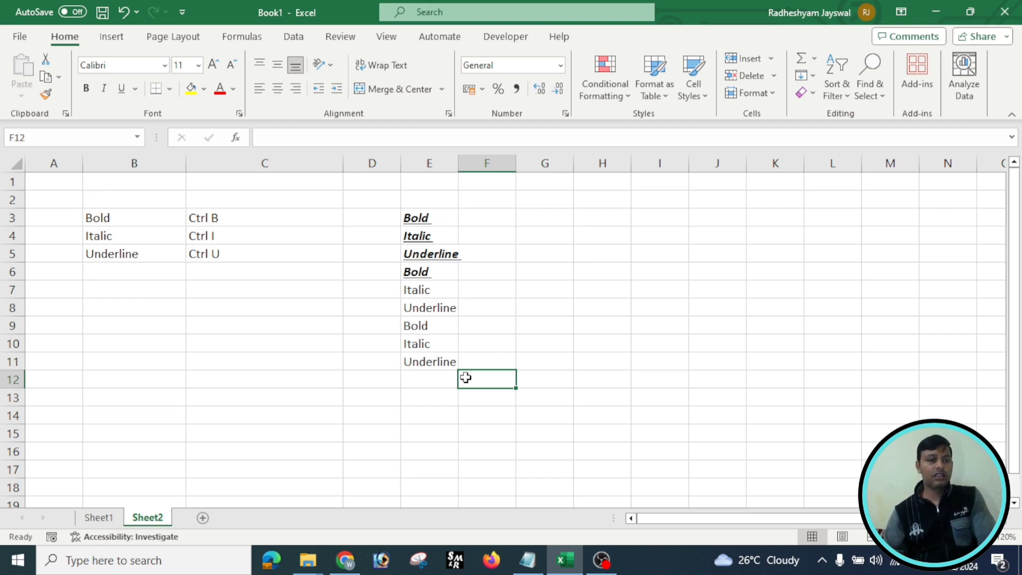
Step: Undo the underline, italic and last bold formatting applied to E3:E6
{"action": "key", "text": "ctrl+z"}
{"action": "key", "text": "ctrl+z"}
{"action": "key", "text": "ctrl+z"}
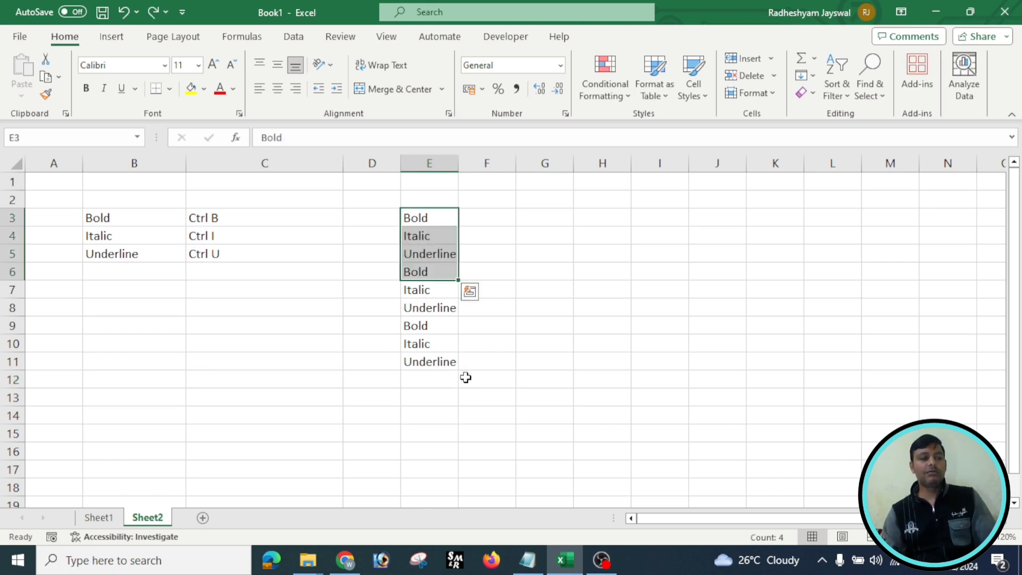
Step: Select cells E3:E7 and apply bold and italic formatting to them
{"action": "left_click", "coordinate": [464, 377]}
{"action": "left_click", "coordinate": [416, 216]}
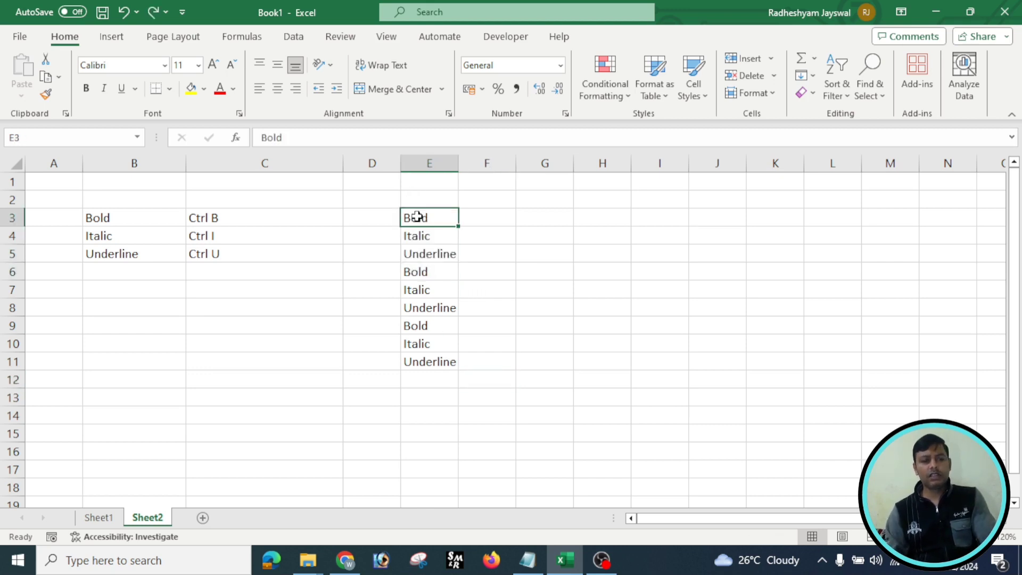
{"action": "left_click_drag", "start_coordinate": [416, 216], "coordinate": [414, 294]}
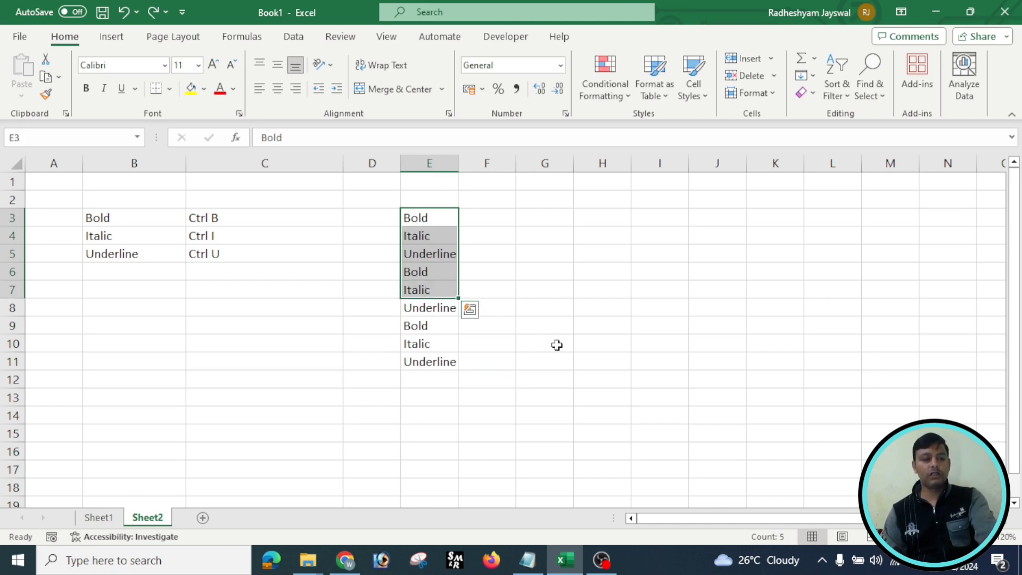
{"action": "key", "text": "ctrl+b"}
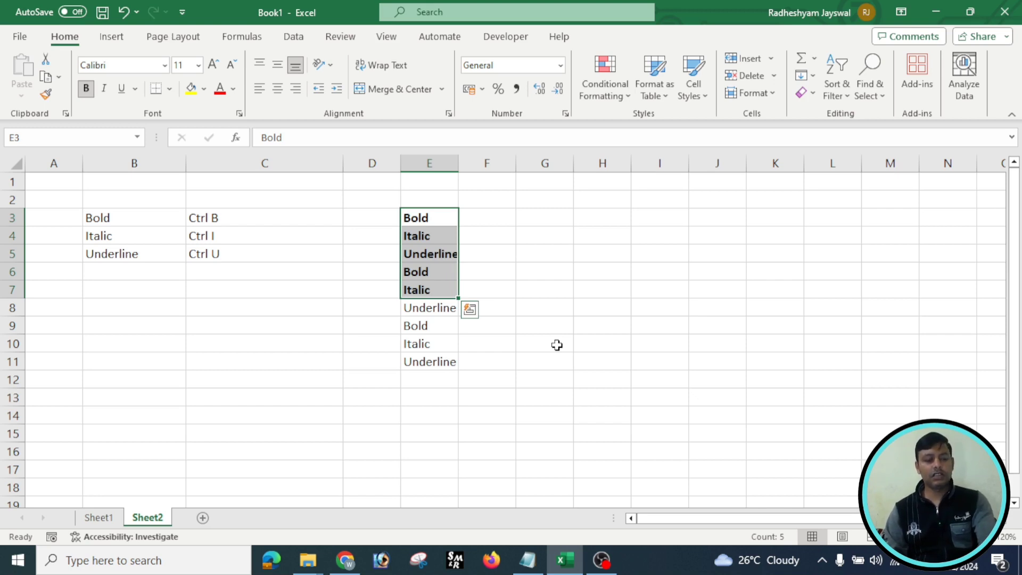
{"action": "key", "text": "ctrl+i"}
{"action": "key", "text": "ctrl+q"}
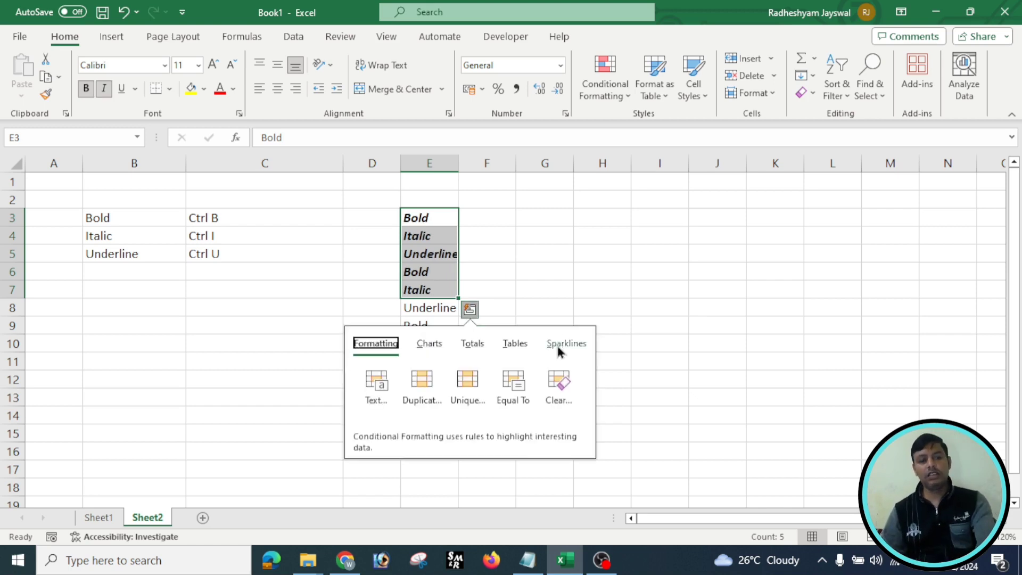
{"action": "left_click", "coordinate": [601, 291]}
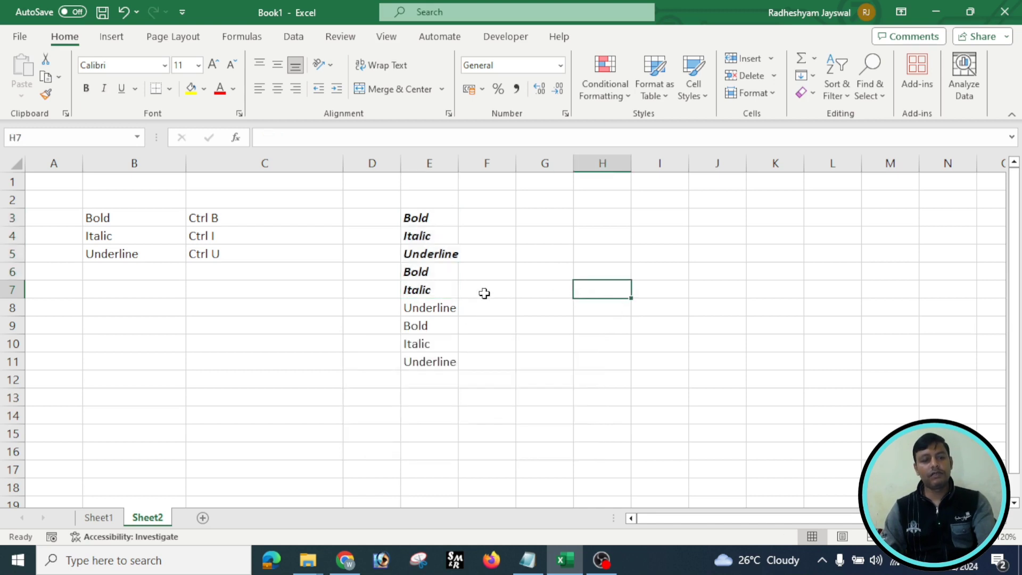
Step: Reselect cells E3:E7, underline their text, and undo the underline
{"action": "left_click", "coordinate": [407, 234]}
{"action": "left_click", "coordinate": [415, 220]}
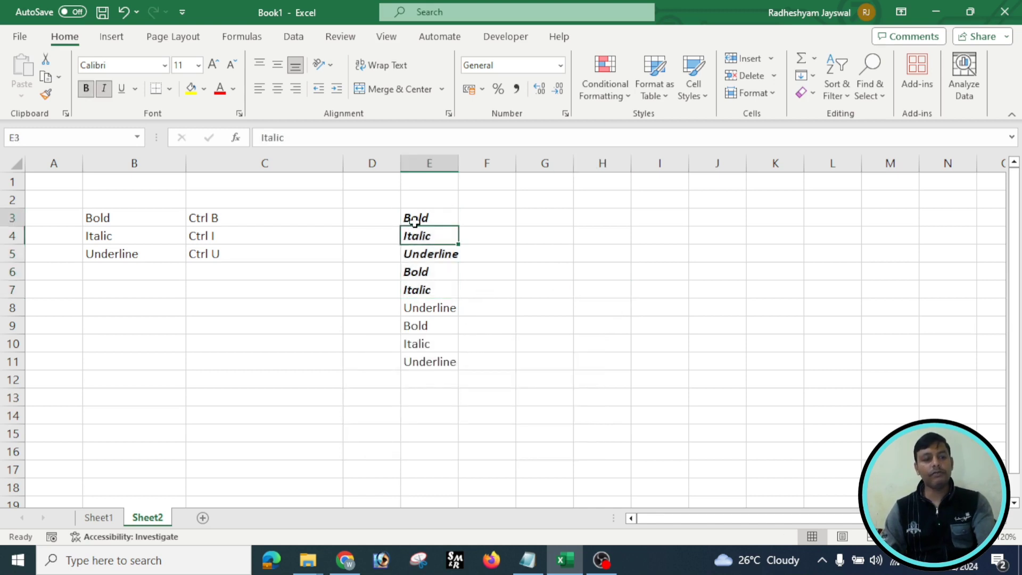
{"action": "left_click_drag", "start_coordinate": [415, 220], "coordinate": [415, 290]}
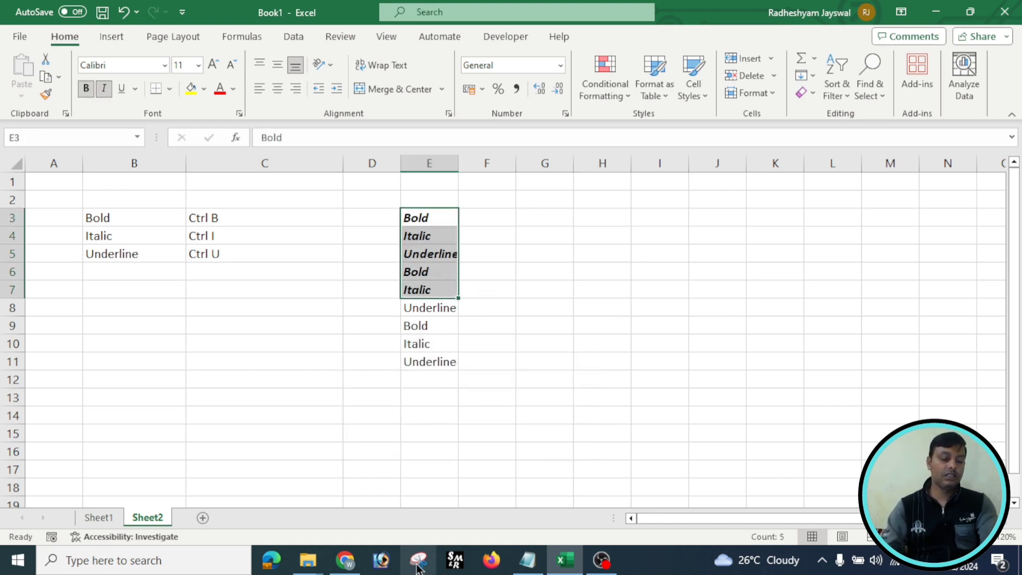
{"action": "key", "text": "ctrl+u"}
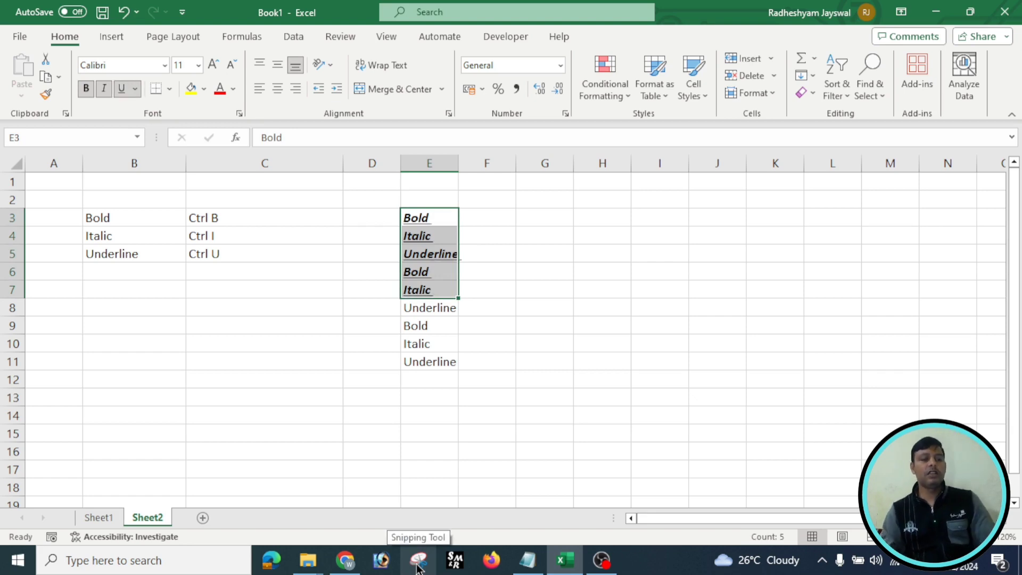
{"action": "left_click", "coordinate": [571, 397]}
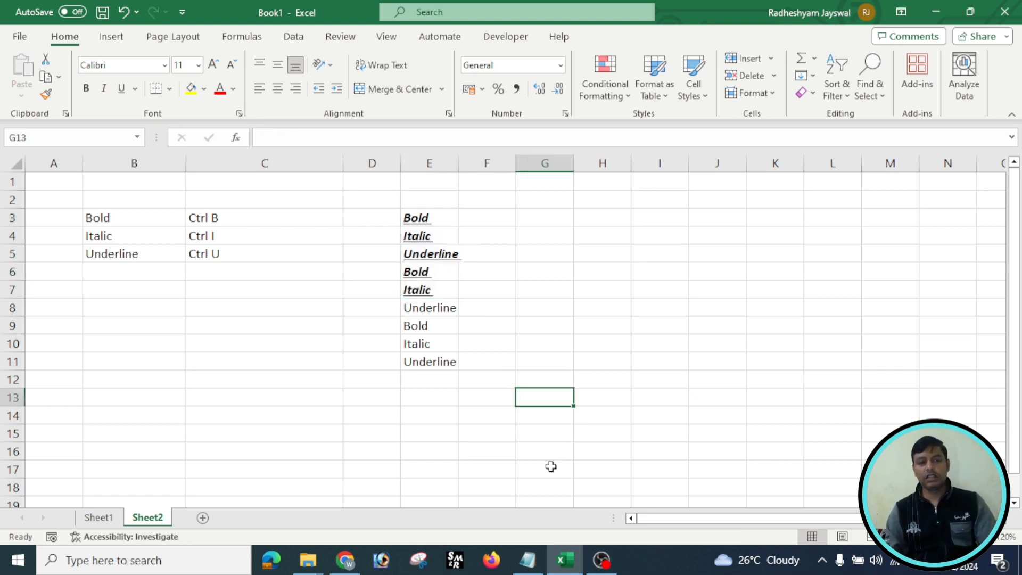
{"action": "key", "text": "ctrl+z"}
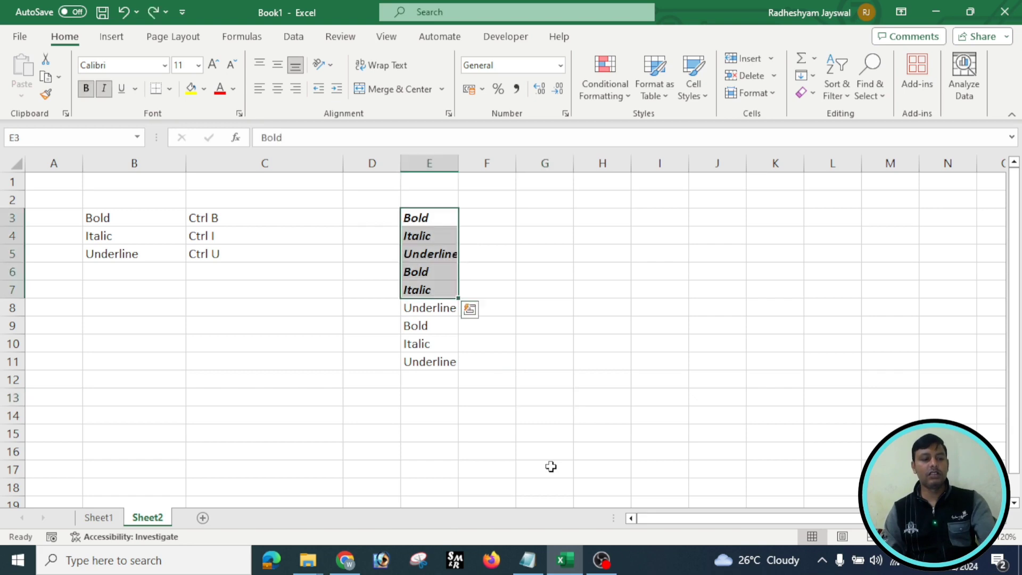
Step: Remove the bold and italic formatting from the range B3:E13 and delete all of its contents
{"action": "left_click_drag", "start_coordinate": [98, 220], "coordinate": [428, 397]}
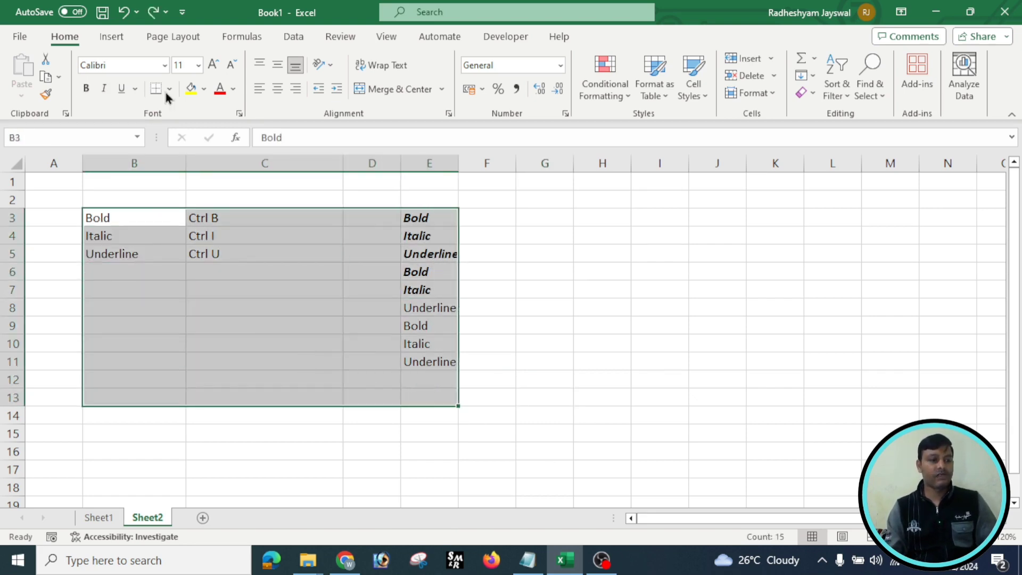
{"action": "left_click", "coordinate": [85, 89]}
{"action": "left_click", "coordinate": [84, 88]}
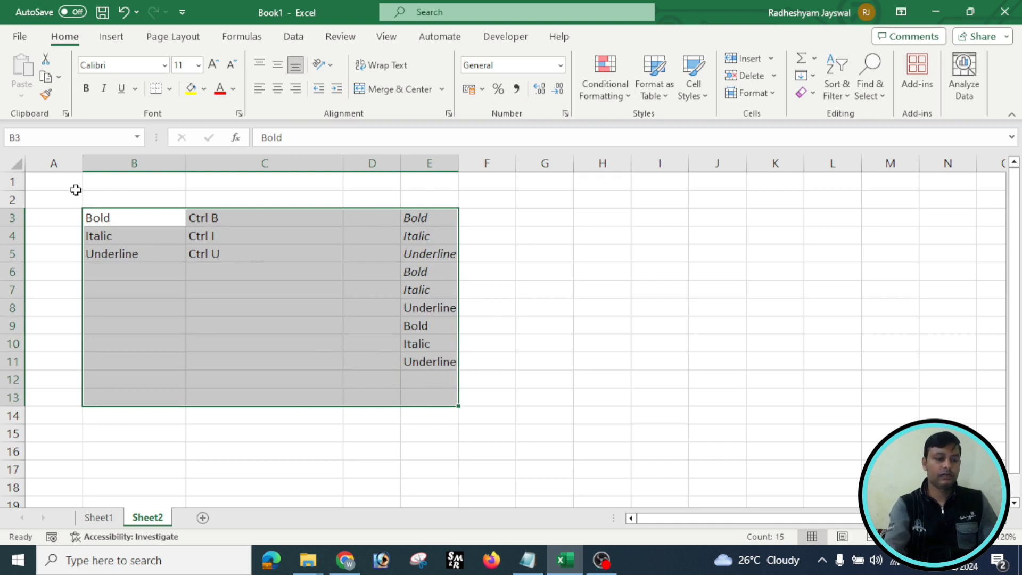
{"action": "left_click", "coordinate": [103, 90]}
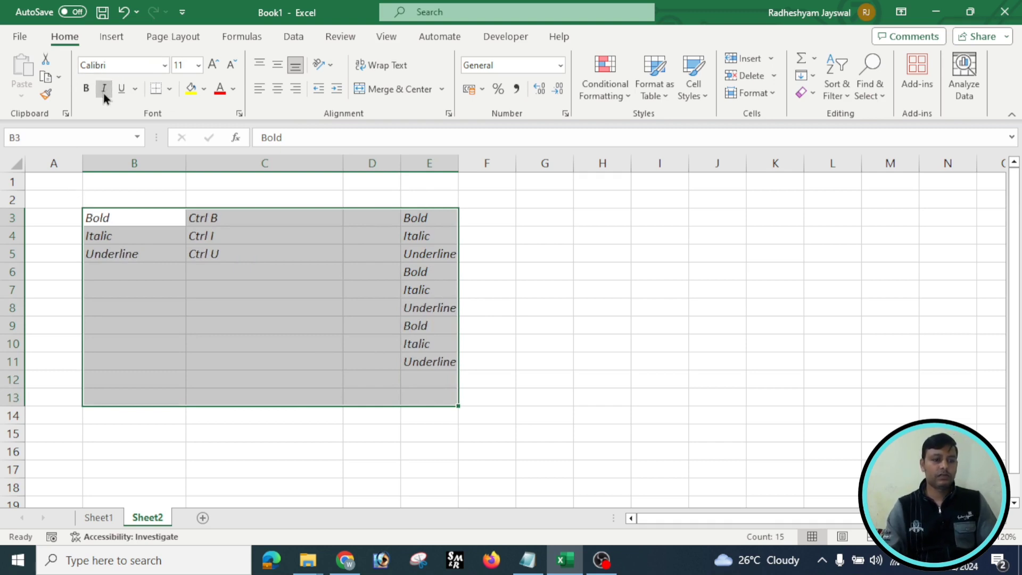
{"action": "left_click", "coordinate": [104, 90]}
{"action": "key", "text": "Delete"}
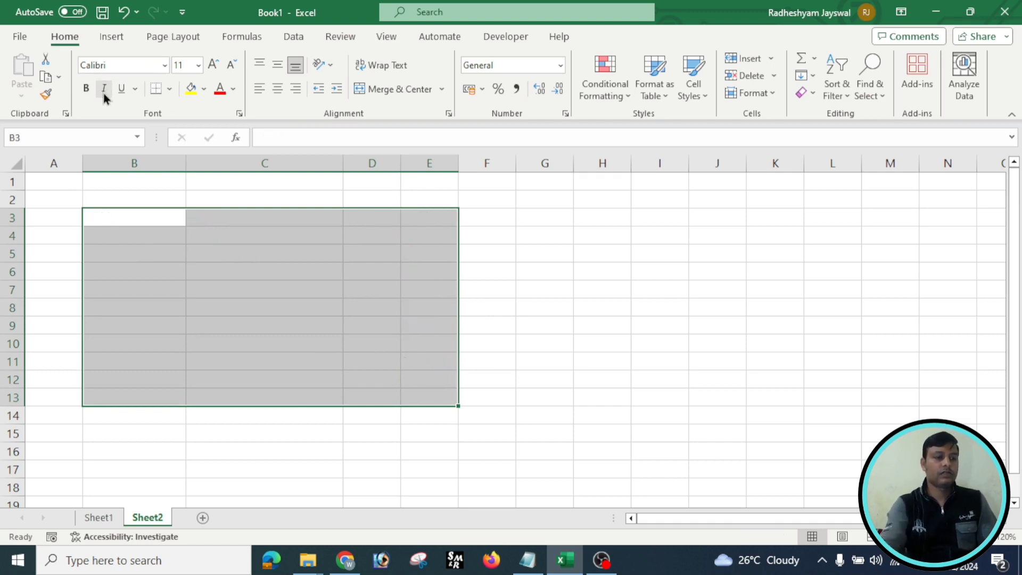
Step: Copy the Comma, Allignment, Border and Percentage entries from B18:B21 on Sheet1 and paste them into Sheet2 starting at B3
{"action": "left_click", "coordinate": [100, 516]}
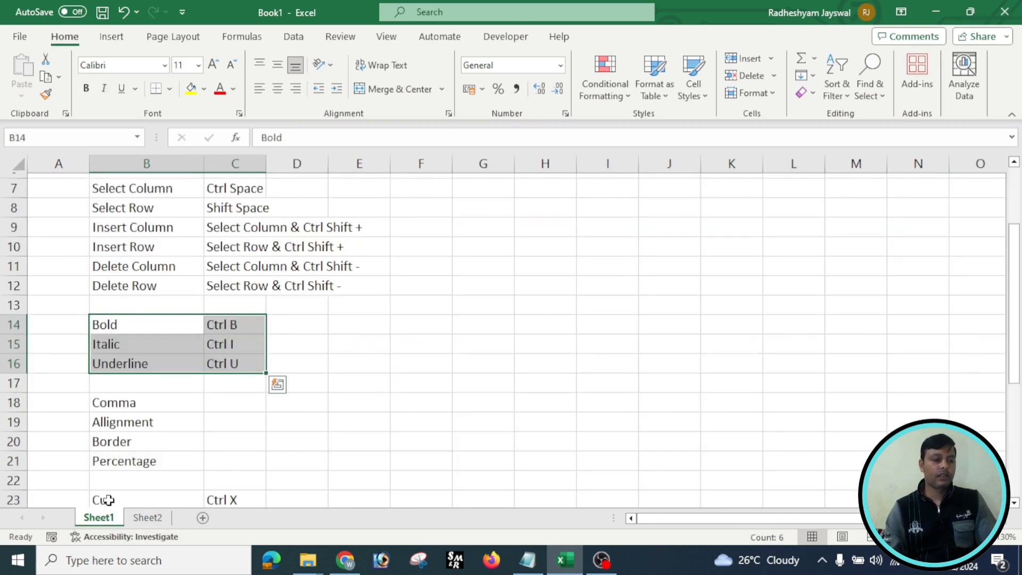
{"action": "left_click", "coordinate": [178, 421]}
{"action": "scroll", "coordinate": [178, 421], "scroll_direction": "down", "scroll_amount": 3}
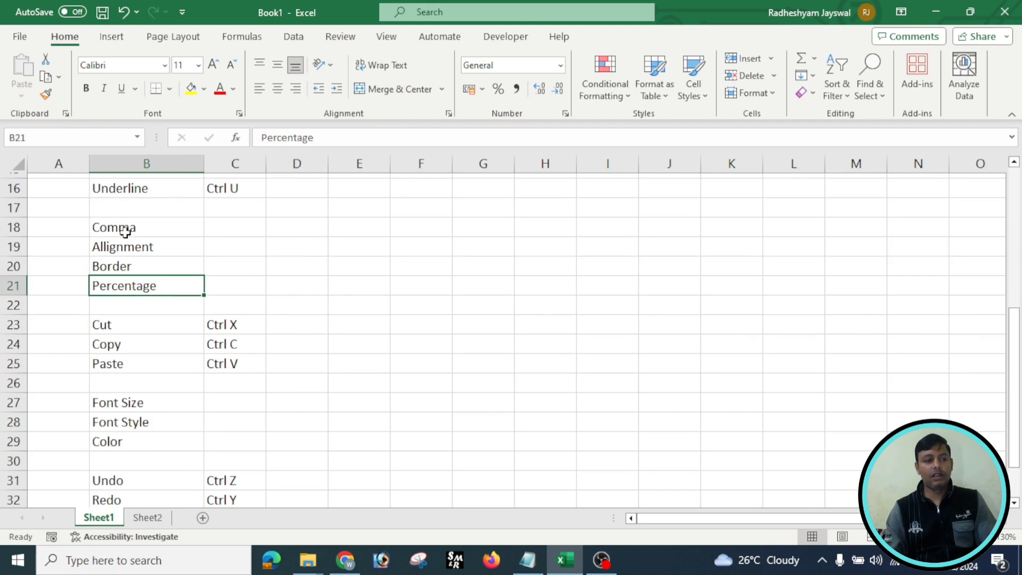
{"action": "left_click_drag", "start_coordinate": [126, 228], "coordinate": [143, 281]}
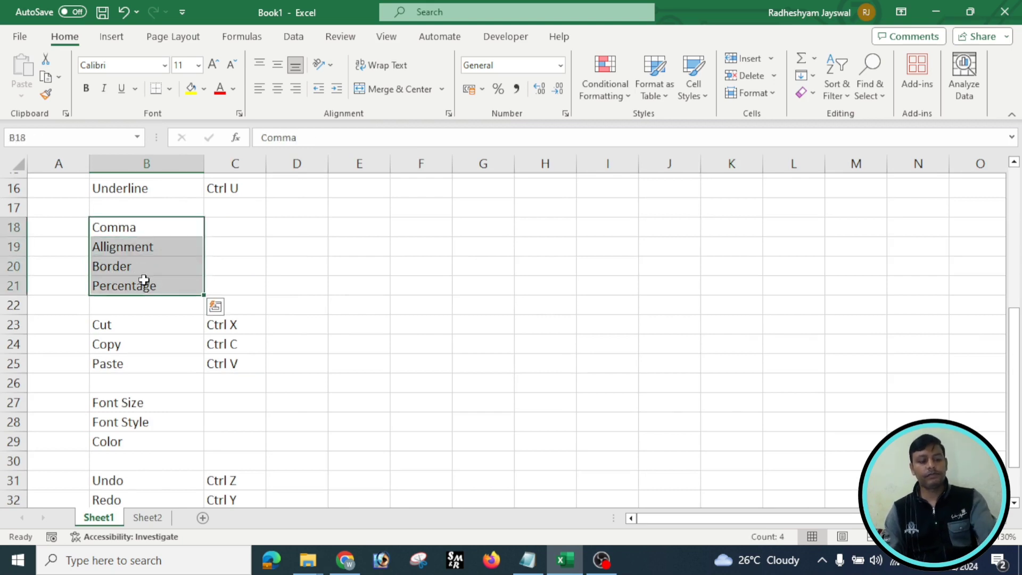
{"action": "key", "text": "ctrl+c"}
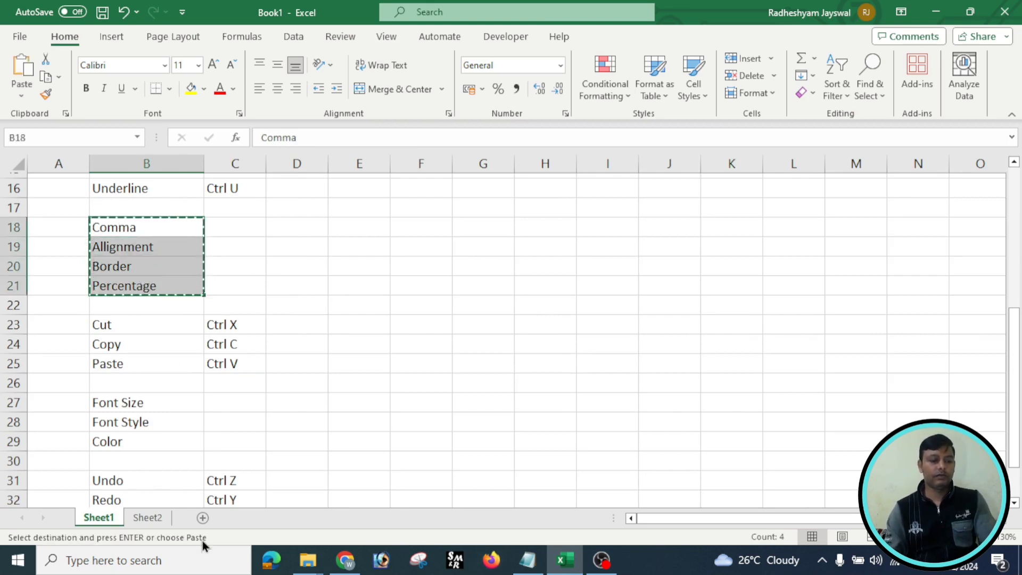
{"action": "left_click", "coordinate": [161, 518]}
{"action": "left_click", "coordinate": [154, 218]}
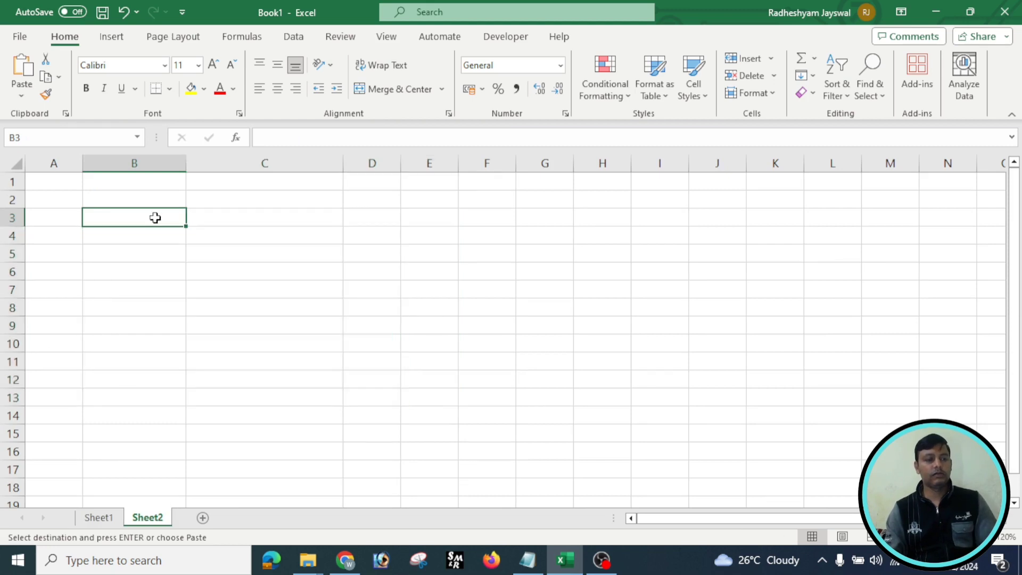
{"action": "key", "text": "ctrl+v"}
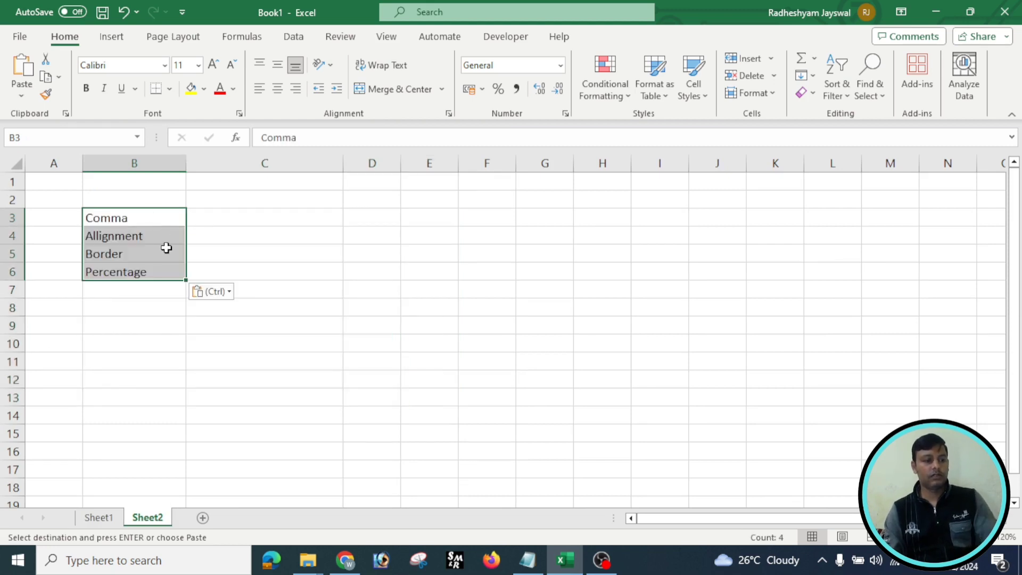
{"action": "left_click", "coordinate": [154, 337]}
Step: Enter 100000 in cell C3 and 15000 in cell C4
{"action": "left_click", "coordinate": [285, 220]}
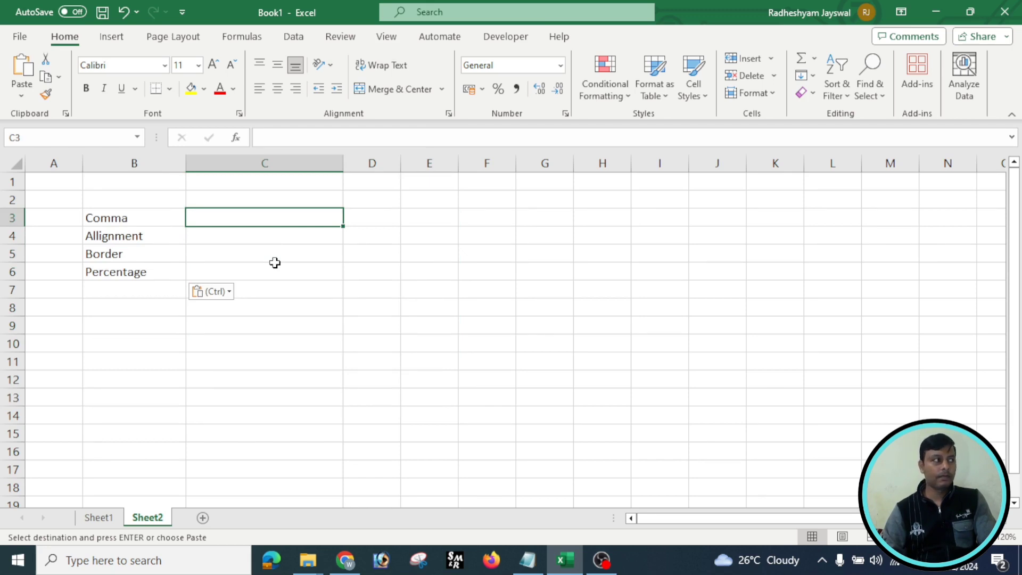
{"action": "type", "text": "10000"}
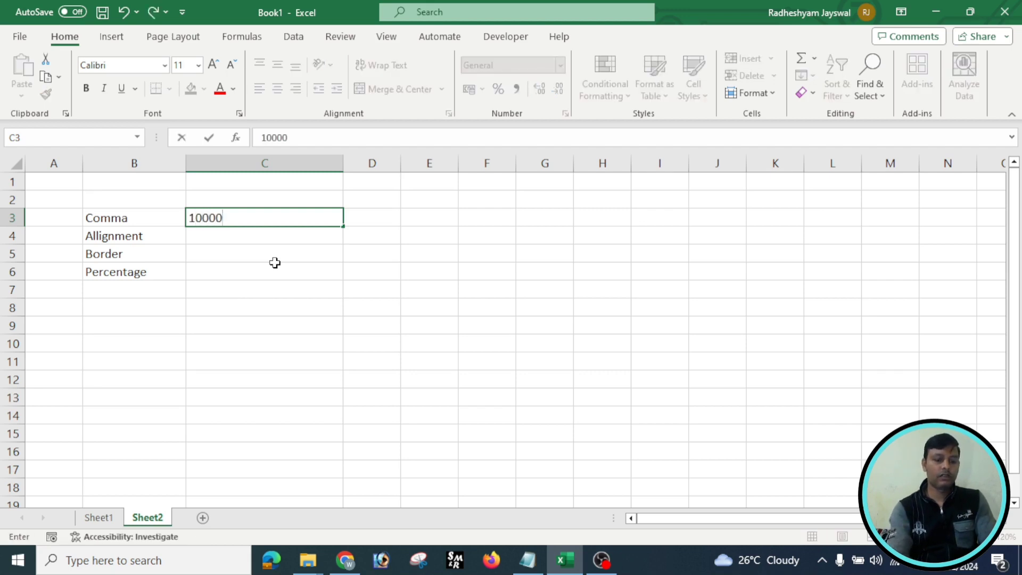
{"action": "type", "text": "0"}
{"action": "key", "text": "Return"}
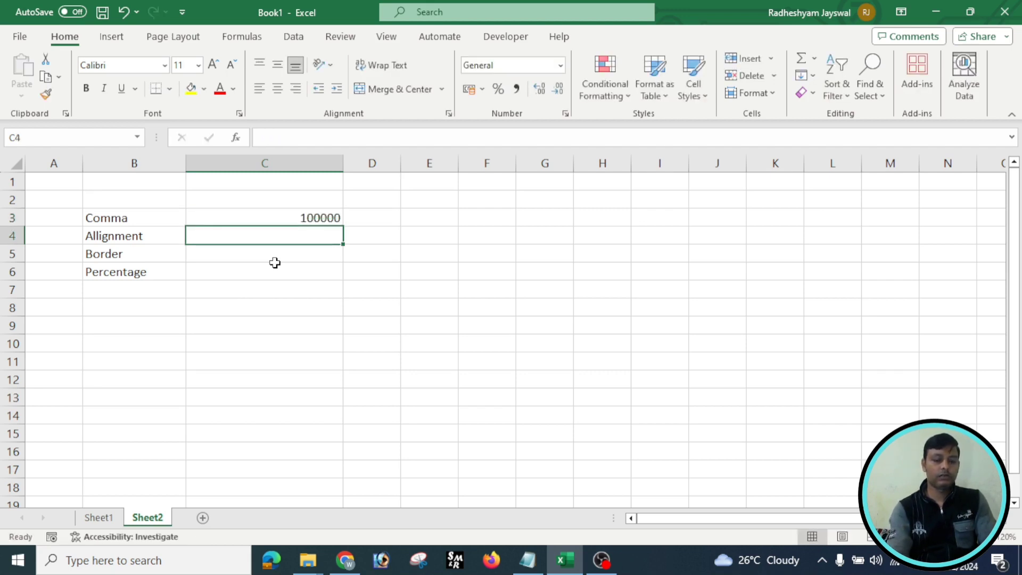
{"action": "type", "text": "15000"}
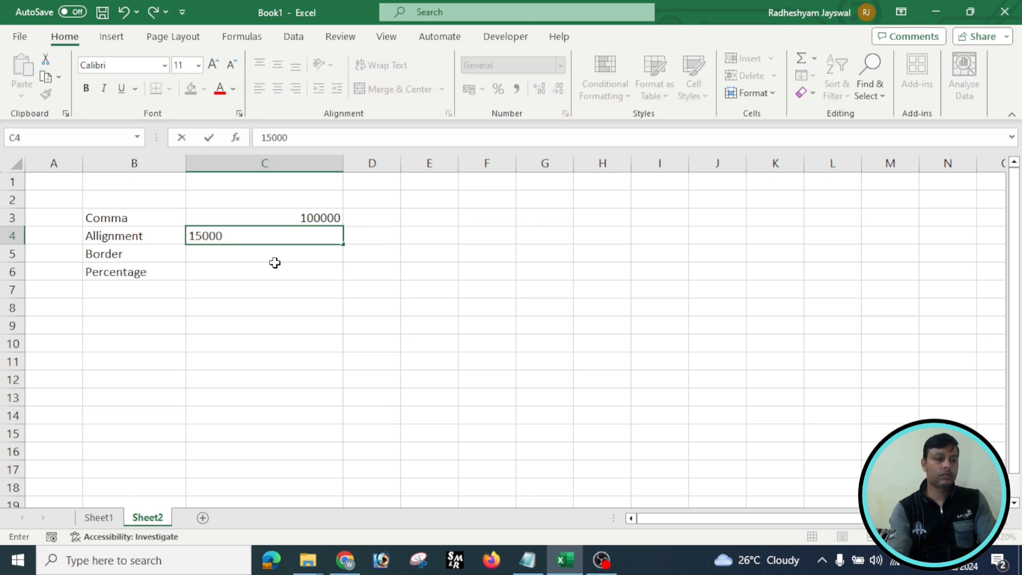
{"action": "key", "text": "Return"}
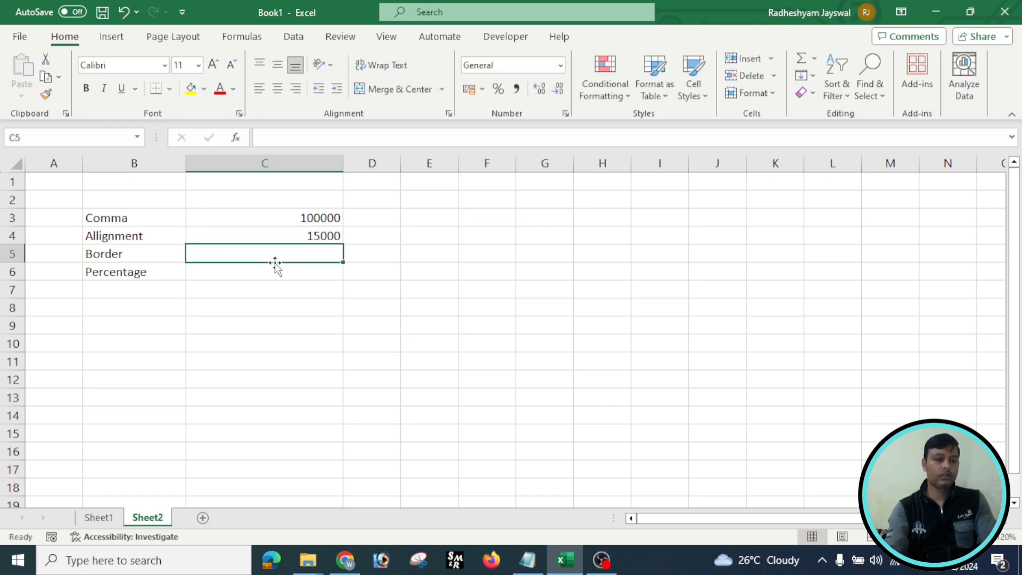
Step: Change the value in cell C3, beside Comma, to 10000
{"action": "left_click", "coordinate": [309, 220]}
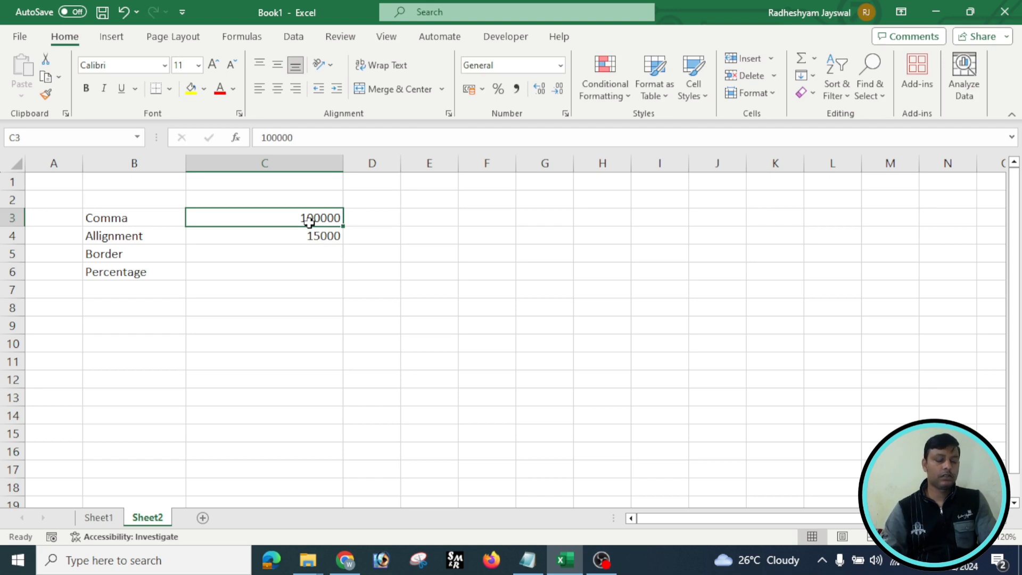
{"action": "type", "text": "10000"}
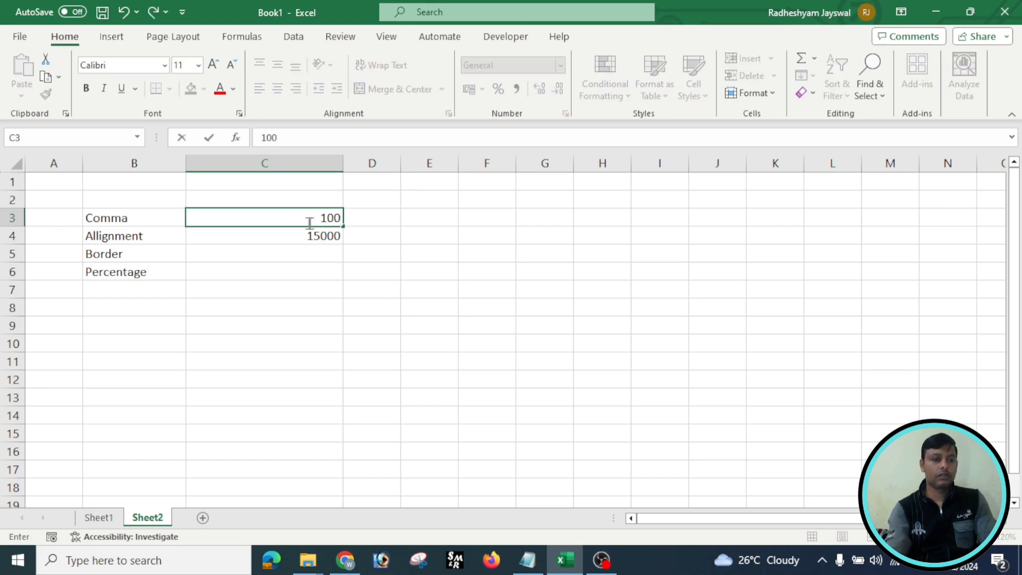
{"action": "key", "text": "Return"}
{"action": "key", "text": "Return"}
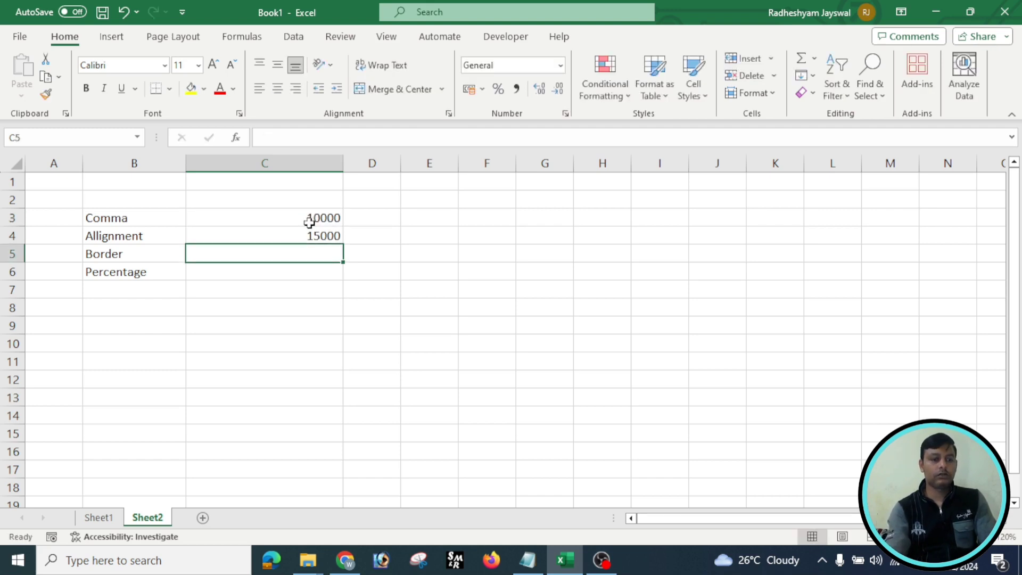
Step: Enter 20000 in cell C5 and 22000 in cell C6
{"action": "type", "text": "20000"}
{"action": "key", "text": "Return"}
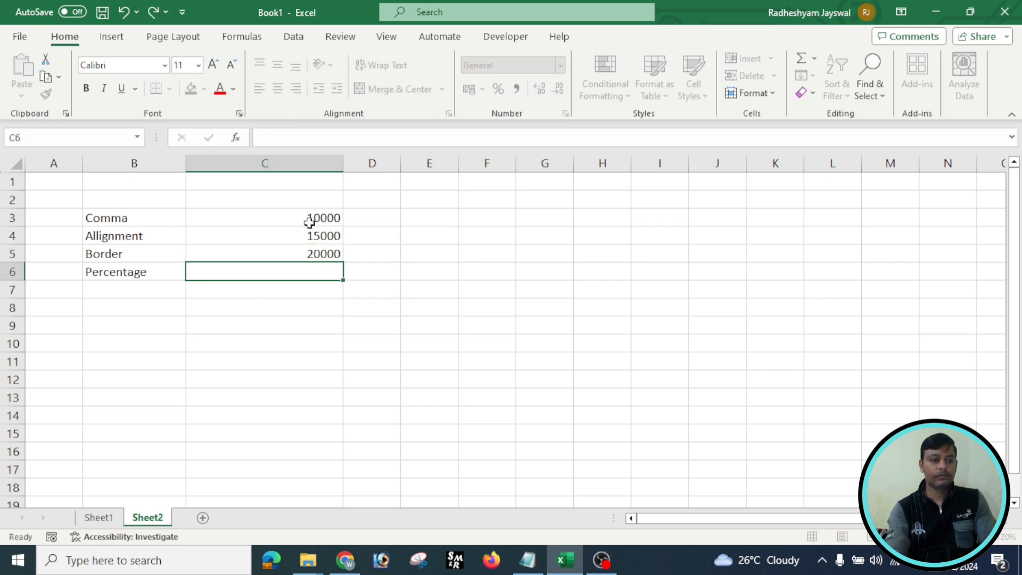
{"action": "type", "text": "25"}
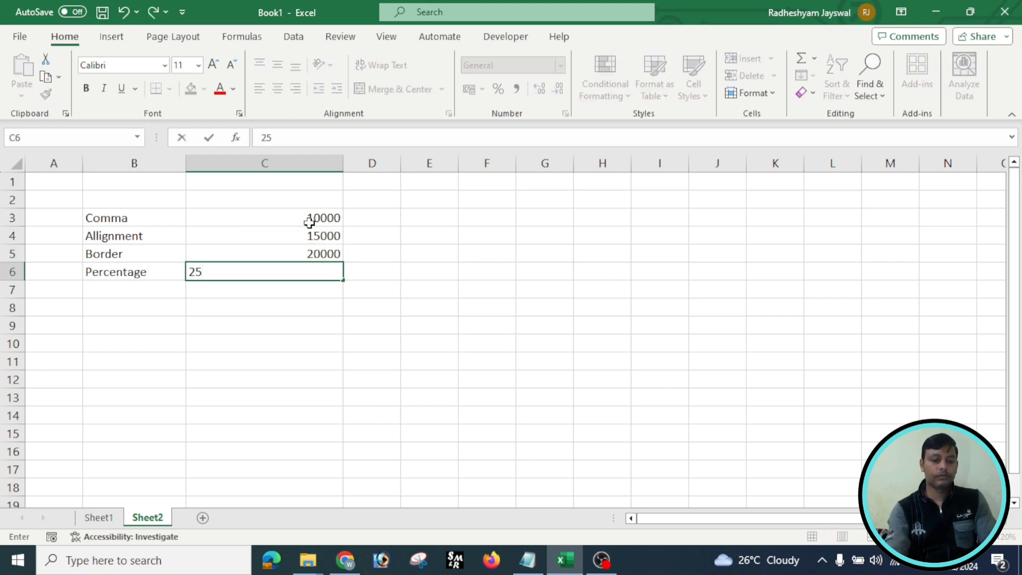
{"action": "key", "text": "BackSpace"}
{"action": "type", "text": "2000"}
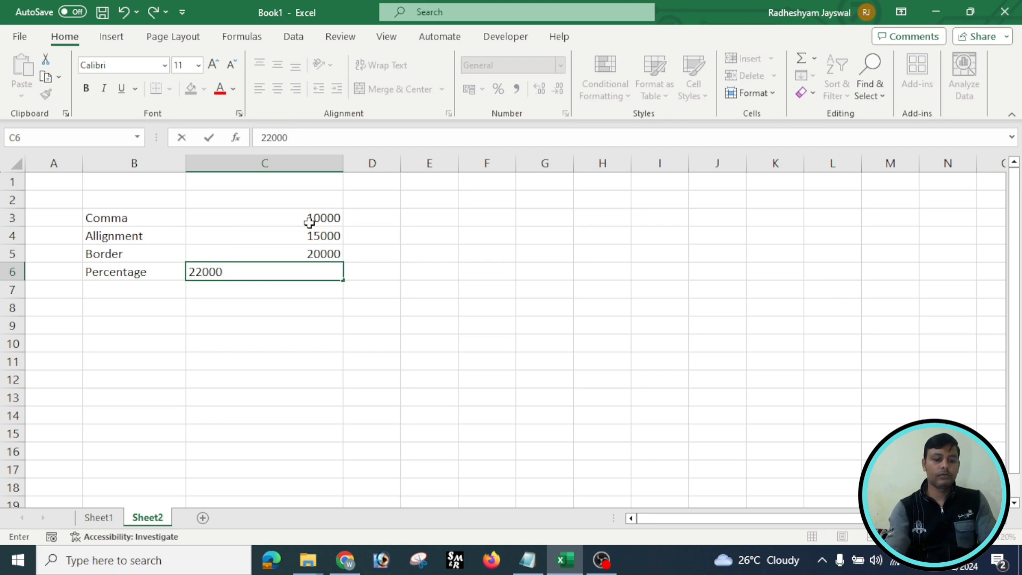
{"action": "key", "text": "Return"}
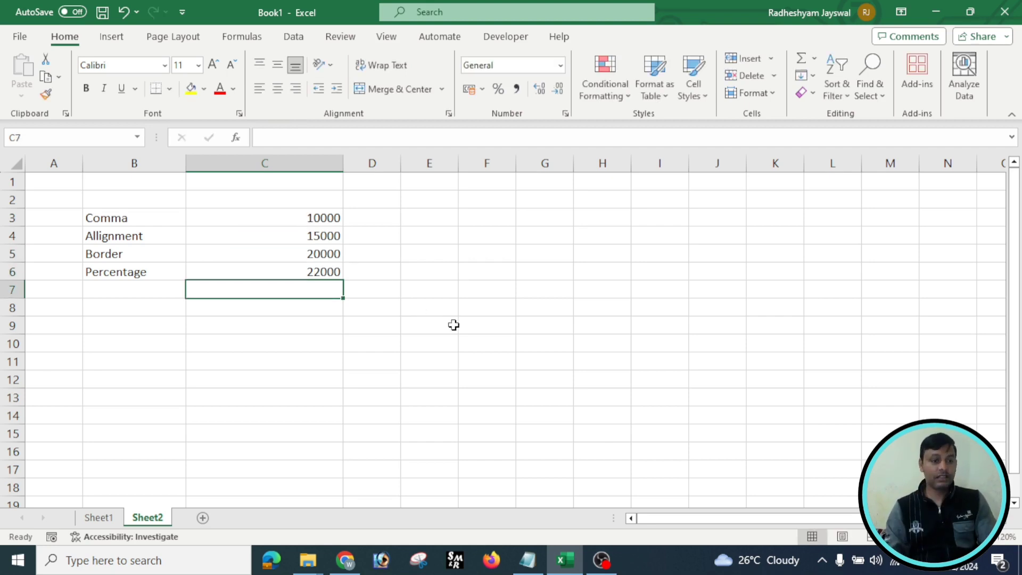
Step: Apply the Comma Style number format to the values in cells C3:C6
{"action": "left_click", "coordinate": [363, 249]}
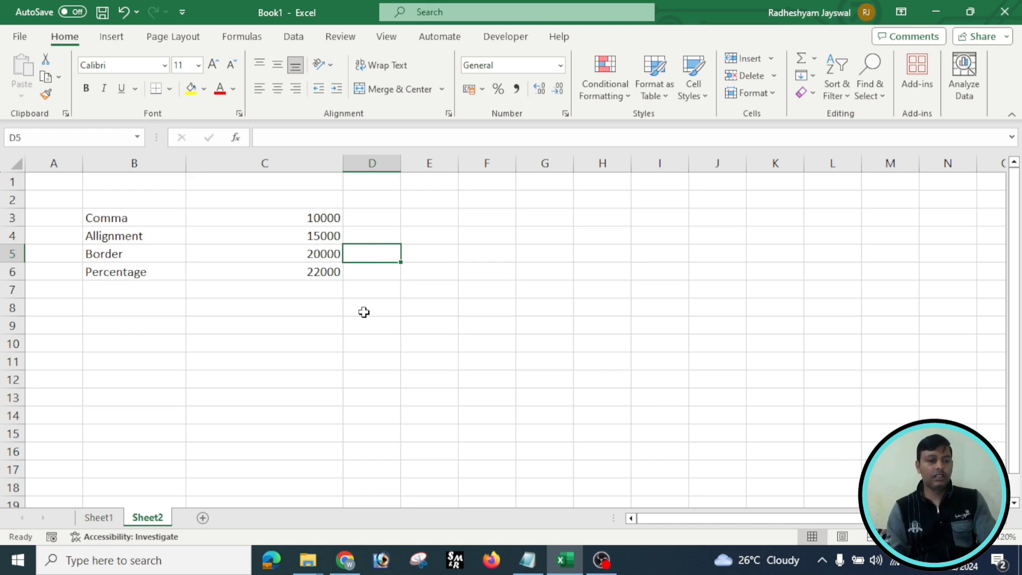
{"action": "left_click", "coordinate": [305, 315]}
{"action": "left_click_drag", "start_coordinate": [321, 221], "coordinate": [331, 272]}
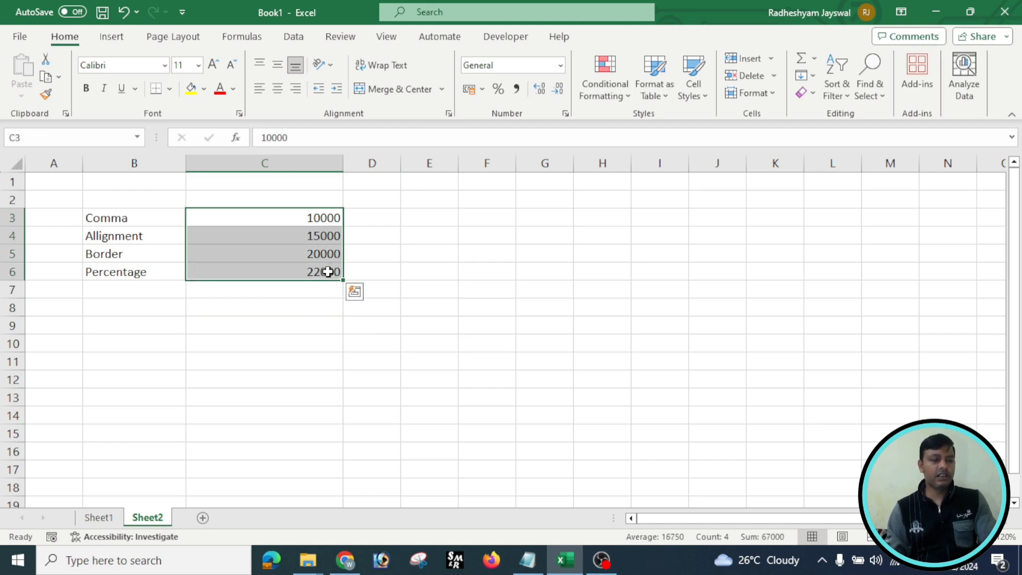
{"action": "left_click", "coordinate": [518, 88]}
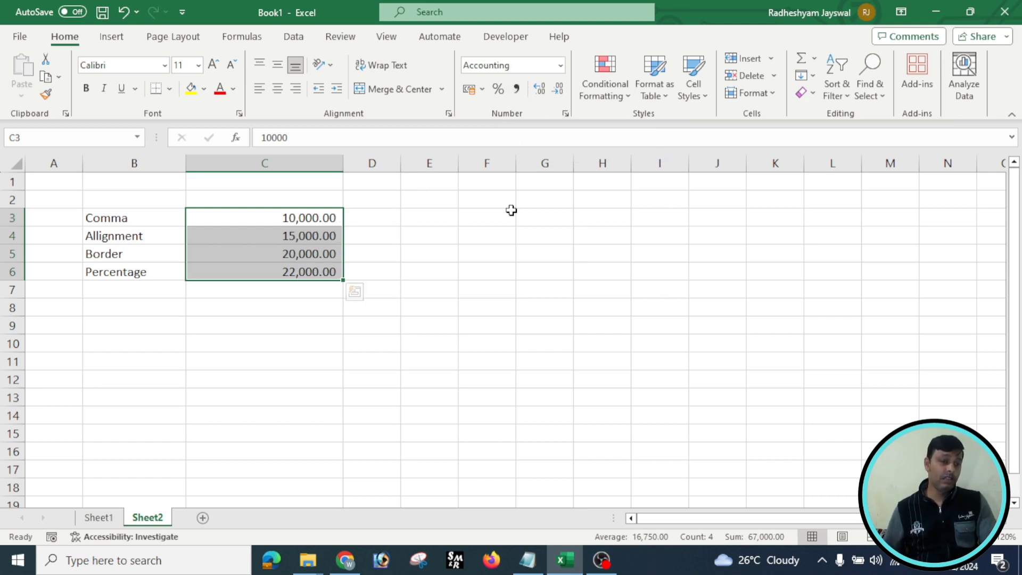
Step: Reapply the Comma Style number format to the values in cells C3:C6
{"action": "left_click", "coordinate": [445, 228]}
{"action": "left_click", "coordinate": [327, 219]}
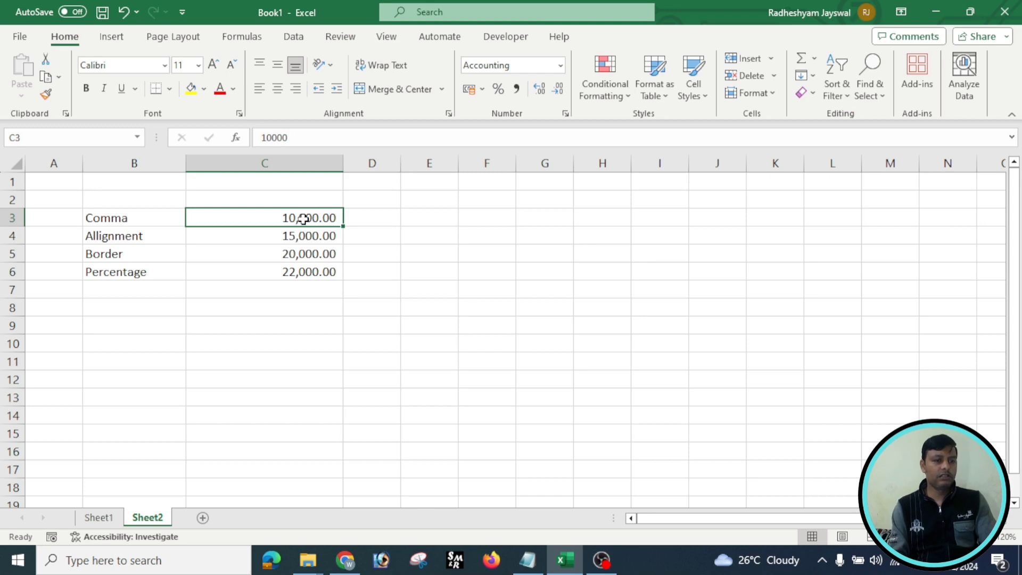
{"action": "left_click", "coordinate": [326, 258]}
{"action": "left_click_drag", "start_coordinate": [324, 218], "coordinate": [326, 271]}
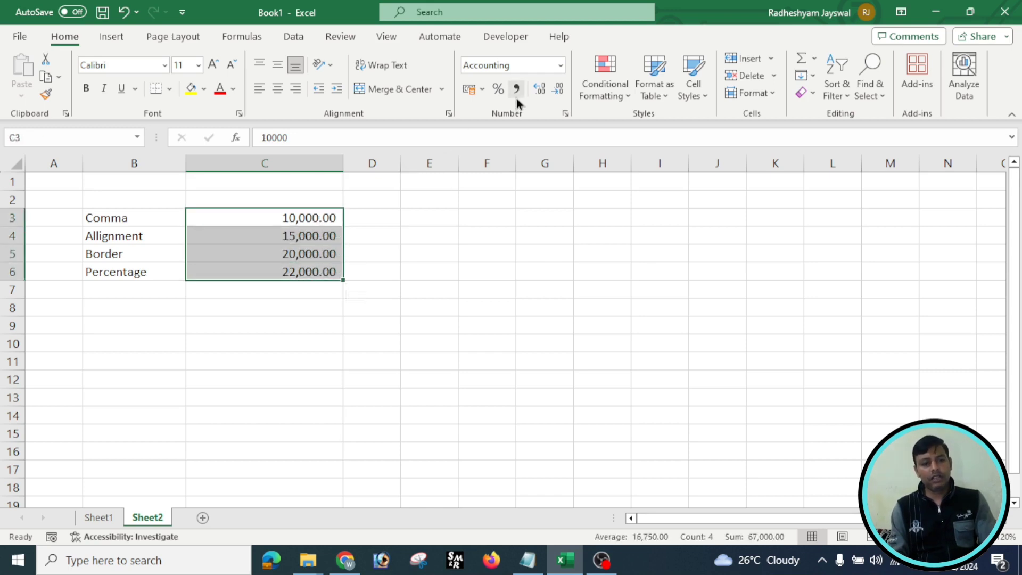
{"action": "left_click", "coordinate": [379, 303]}
{"action": "left_click_drag", "start_coordinate": [314, 218], "coordinate": [314, 272]}
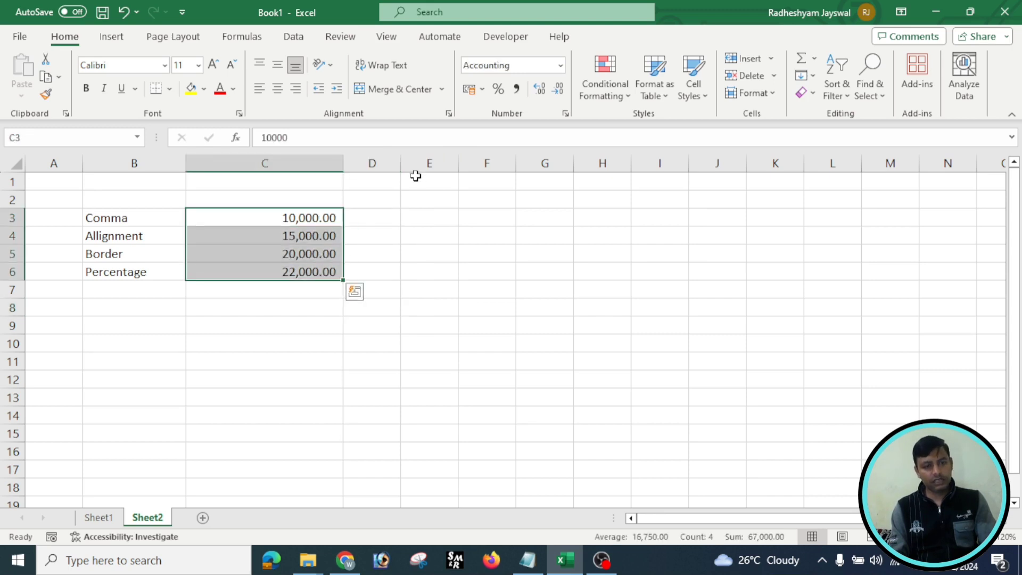
{"action": "left_click", "coordinate": [516, 94]}
{"action": "left_click", "coordinate": [516, 93]}
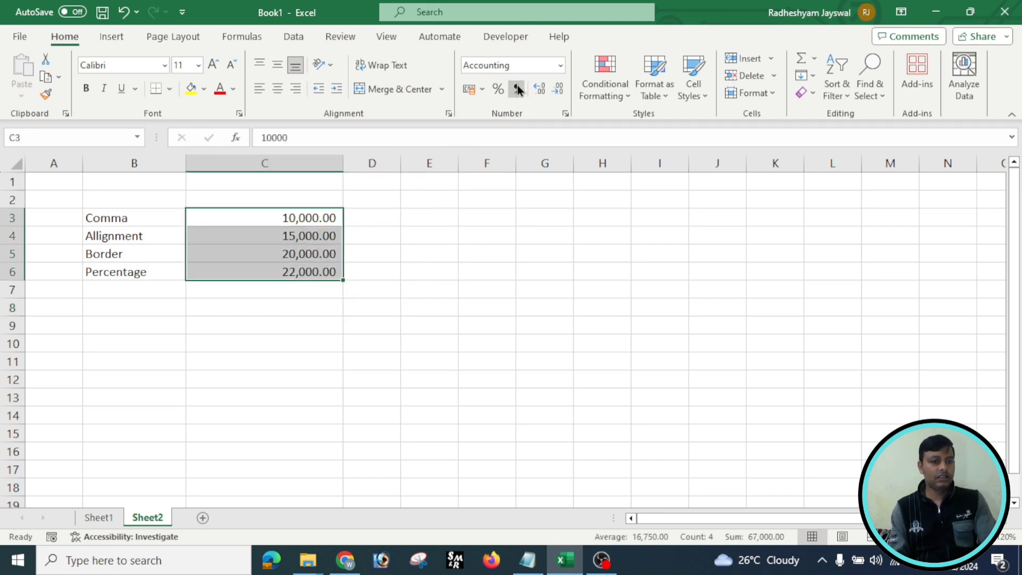
{"action": "left_click", "coordinate": [509, 207]}
{"action": "left_click", "coordinate": [514, 90]}
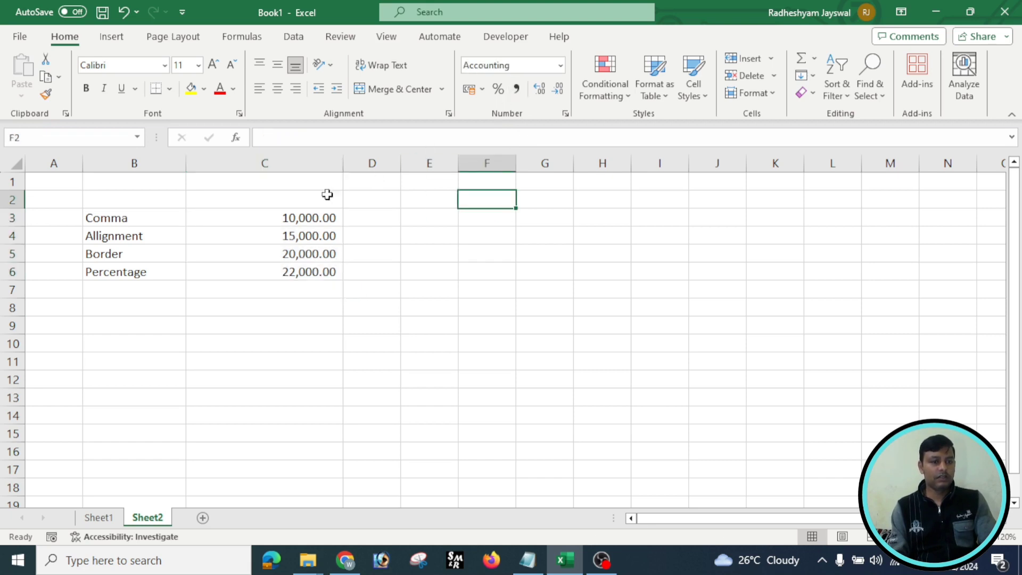
Step: Reduce the values in cells C3:C6 to zero decimal places
{"action": "left_click_drag", "start_coordinate": [321, 221], "coordinate": [320, 267]}
{"action": "left_click_drag", "start_coordinate": [322, 212], "coordinate": [321, 271]}
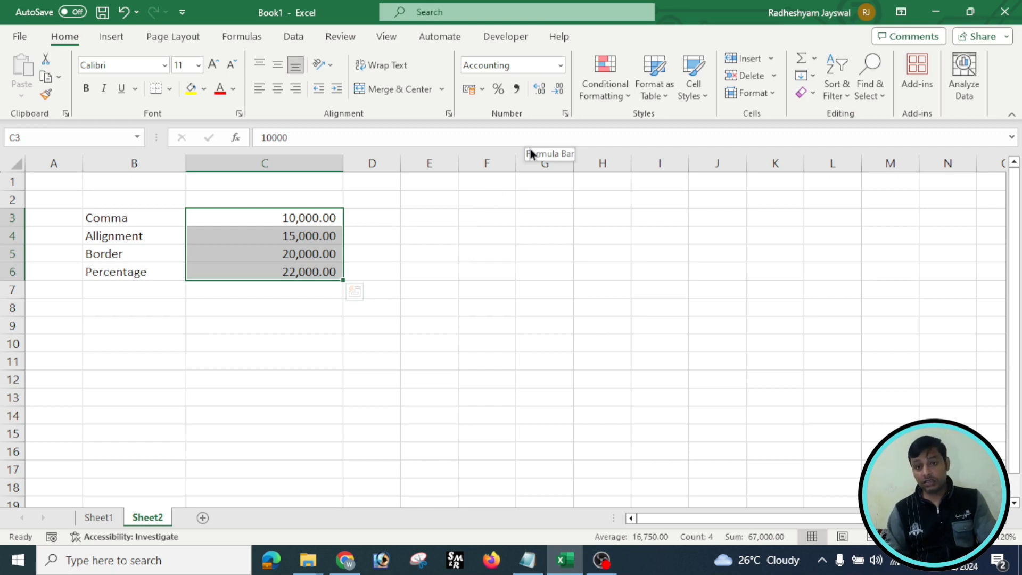
{"action": "left_click", "coordinate": [555, 95]}
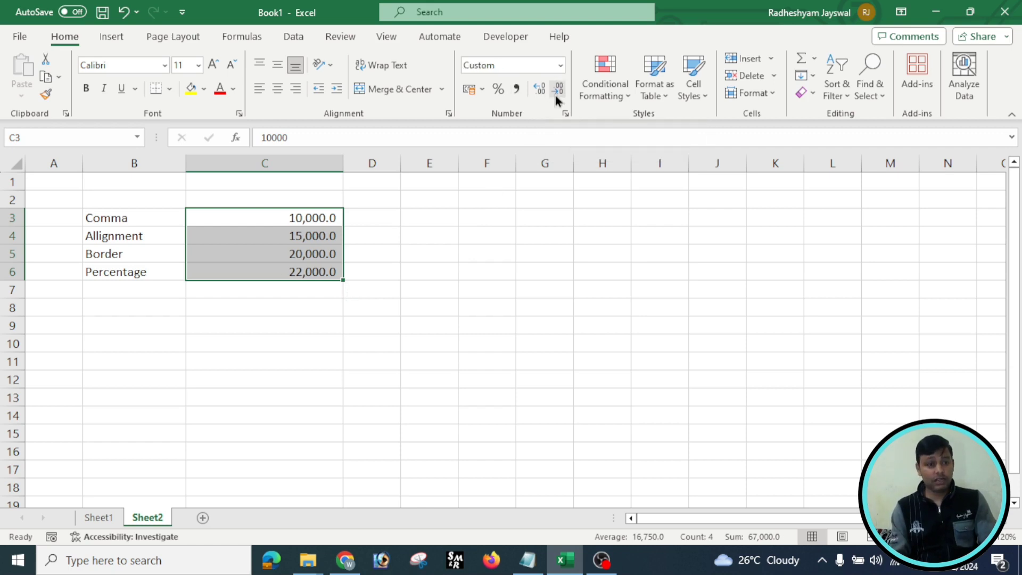
{"action": "left_click", "coordinate": [556, 95]}
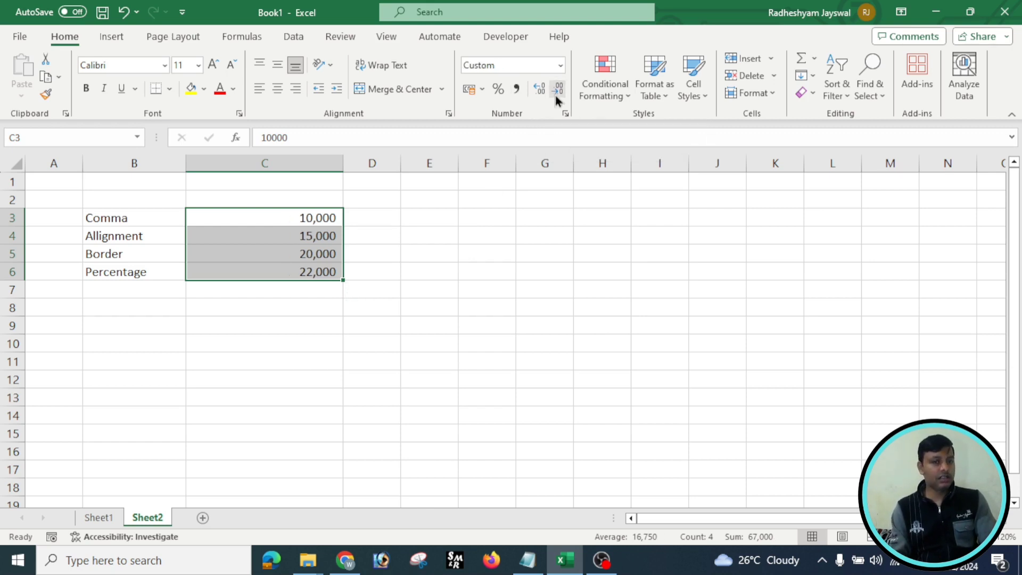
Step: Increase the decimals of cells C3:C6 to five places and reduce them back to two
{"action": "left_click", "coordinate": [539, 92]}
{"action": "left_click", "coordinate": [539, 92]}
{"action": "left_click", "coordinate": [539, 91]}
{"action": "left_click", "coordinate": [540, 91]}
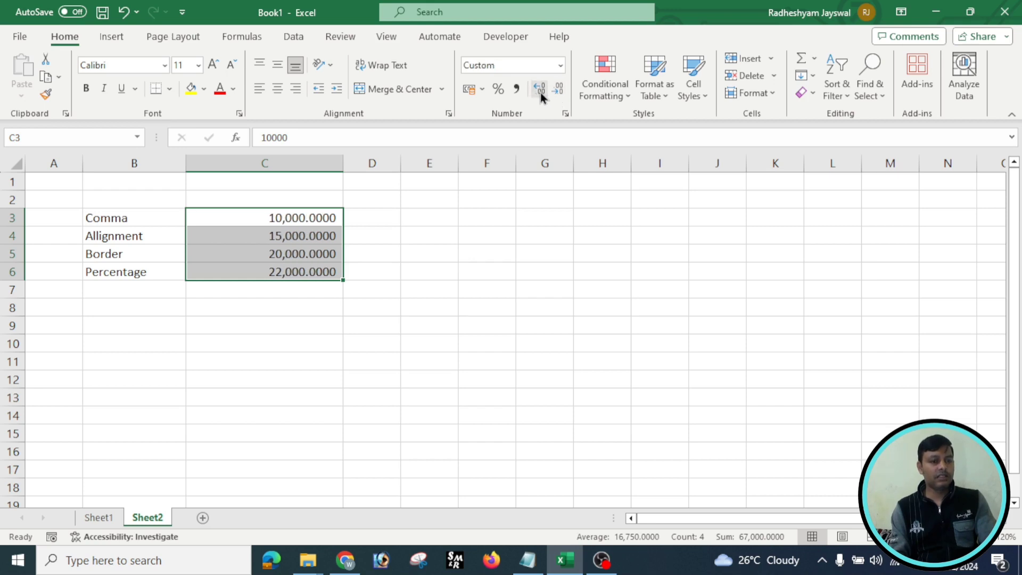
{"action": "left_click", "coordinate": [540, 92]}
{"action": "left_click", "coordinate": [558, 91]}
{"action": "left_click", "coordinate": [556, 92]}
{"action": "left_click", "coordinate": [556, 91]}
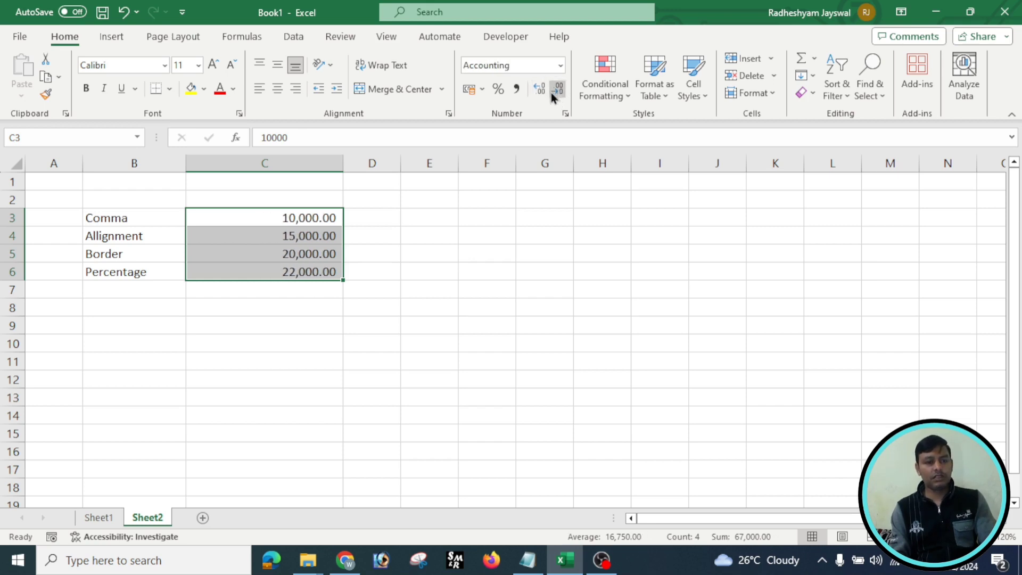
{"action": "left_click", "coordinate": [497, 287]}
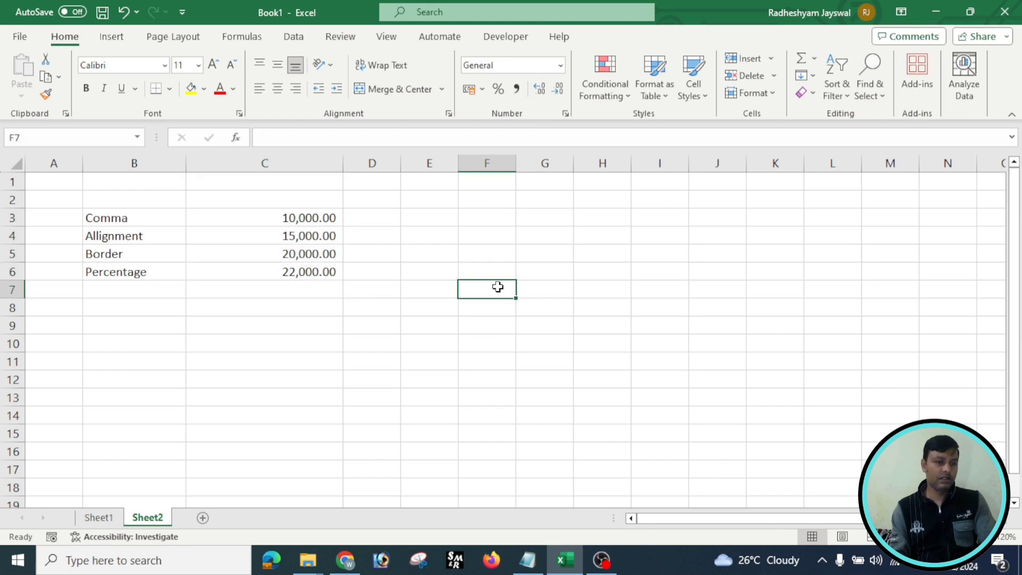
Step: Try changing the horizontal alignment of the comma-formatted values in cells C3:C6
{"action": "left_click_drag", "start_coordinate": [316, 218], "coordinate": [312, 269]}
{"action": "left_click", "coordinate": [496, 266]}
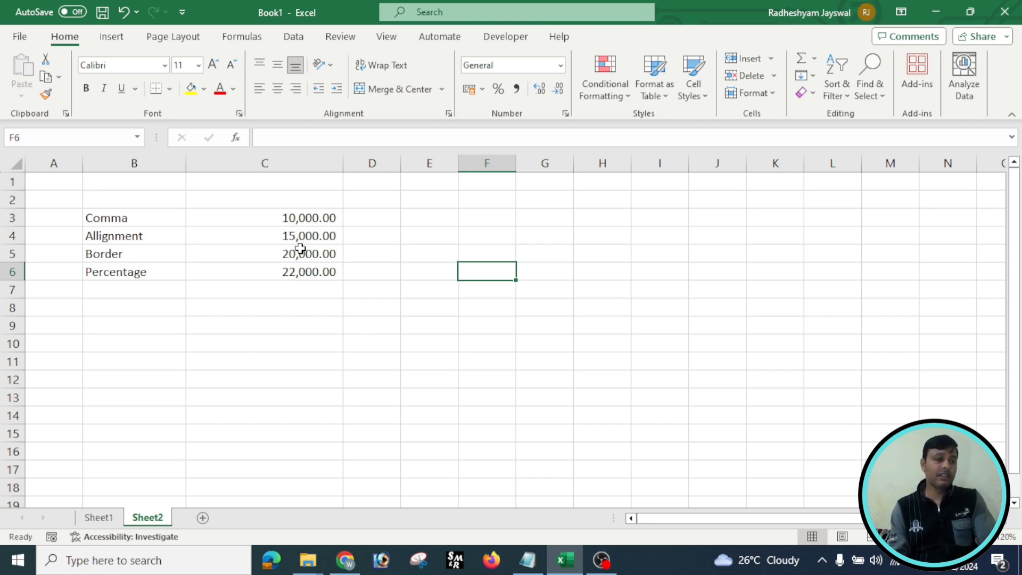
{"action": "left_click", "coordinate": [240, 235]}
{"action": "left_click_drag", "start_coordinate": [261, 215], "coordinate": [286, 279]}
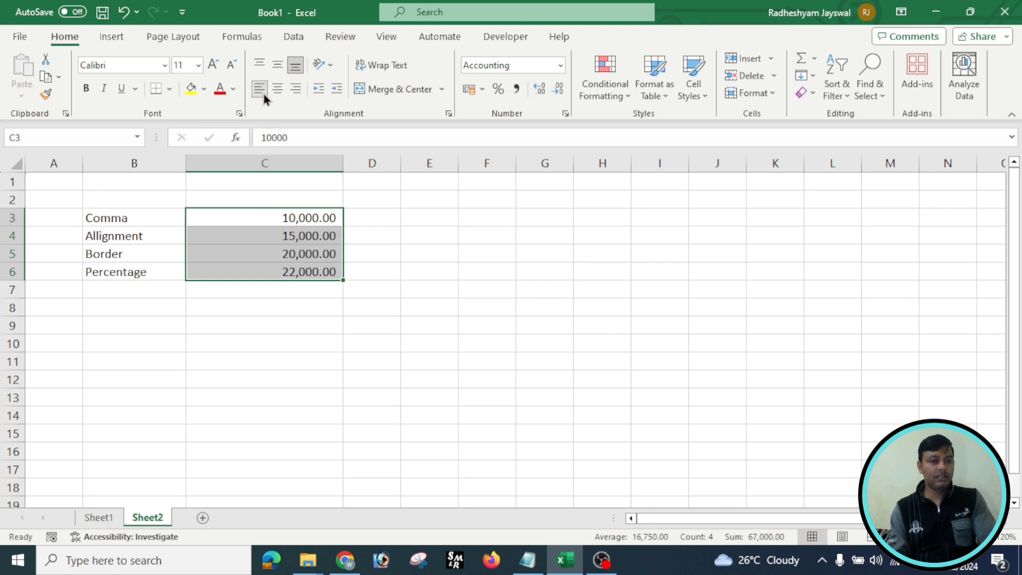
{"action": "left_click", "coordinate": [365, 217]}
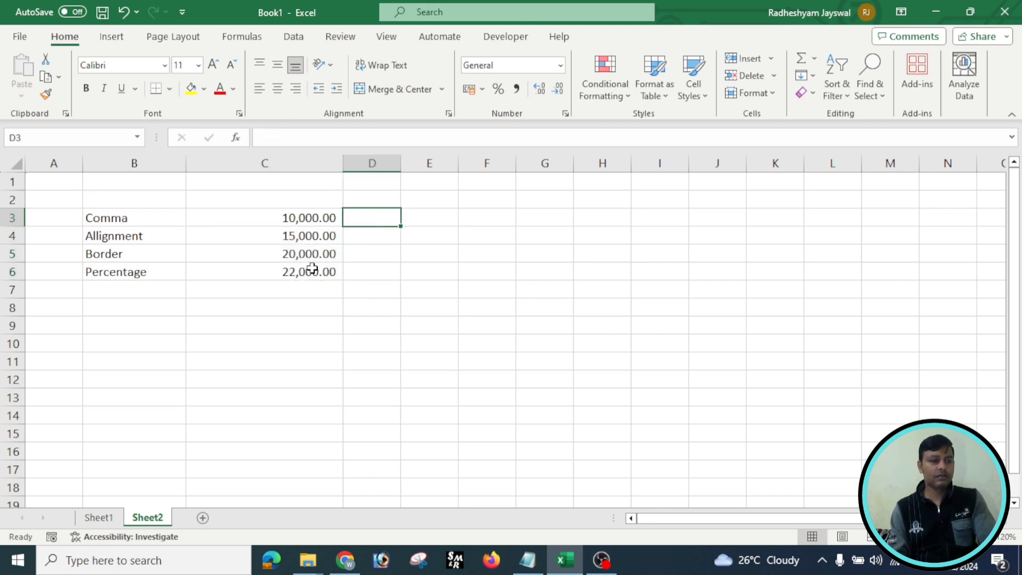
{"action": "left_click", "coordinate": [278, 216]}
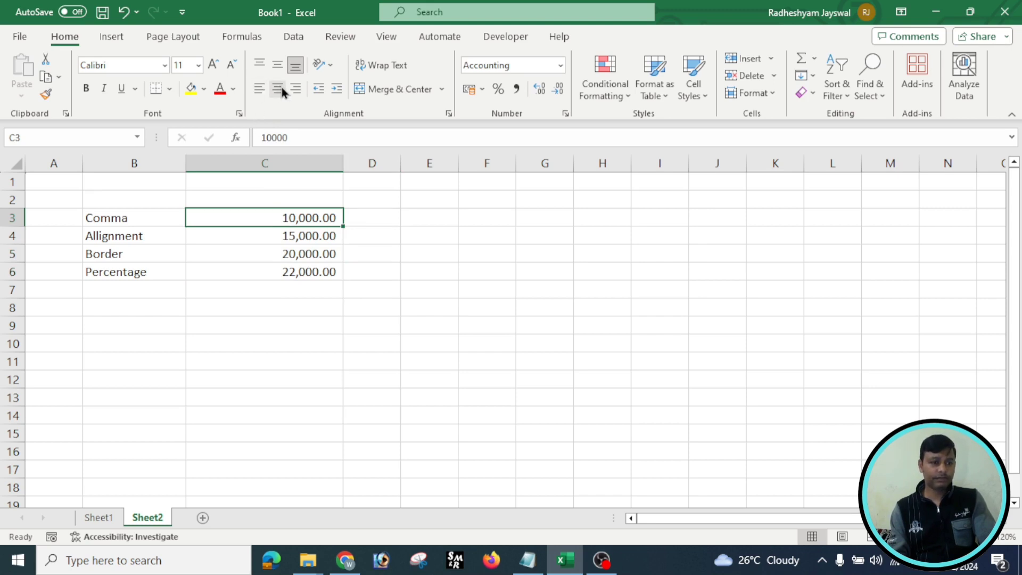
{"action": "left_click", "coordinate": [351, 330]}
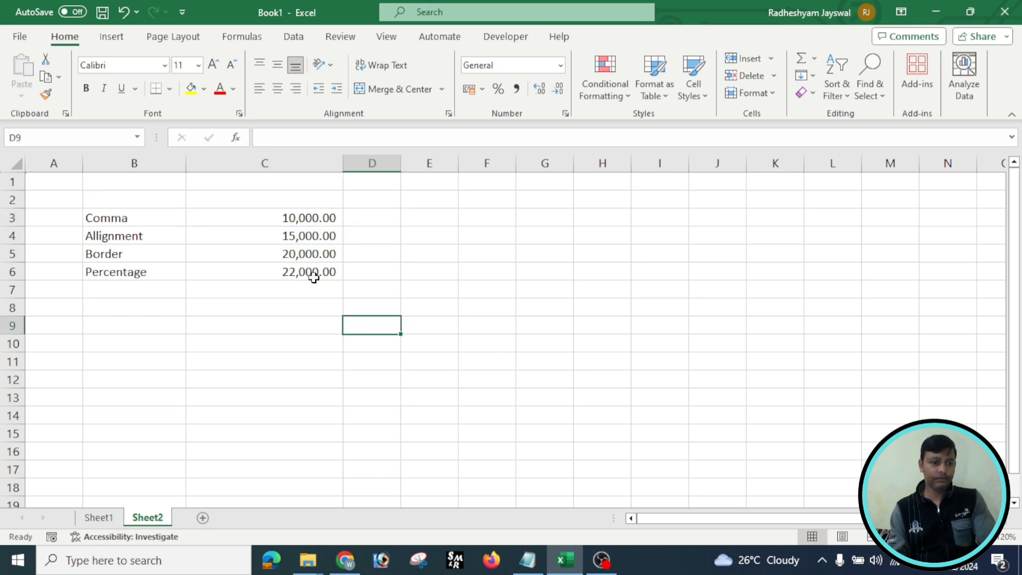
{"action": "left_click_drag", "start_coordinate": [299, 214], "coordinate": [297, 271]}
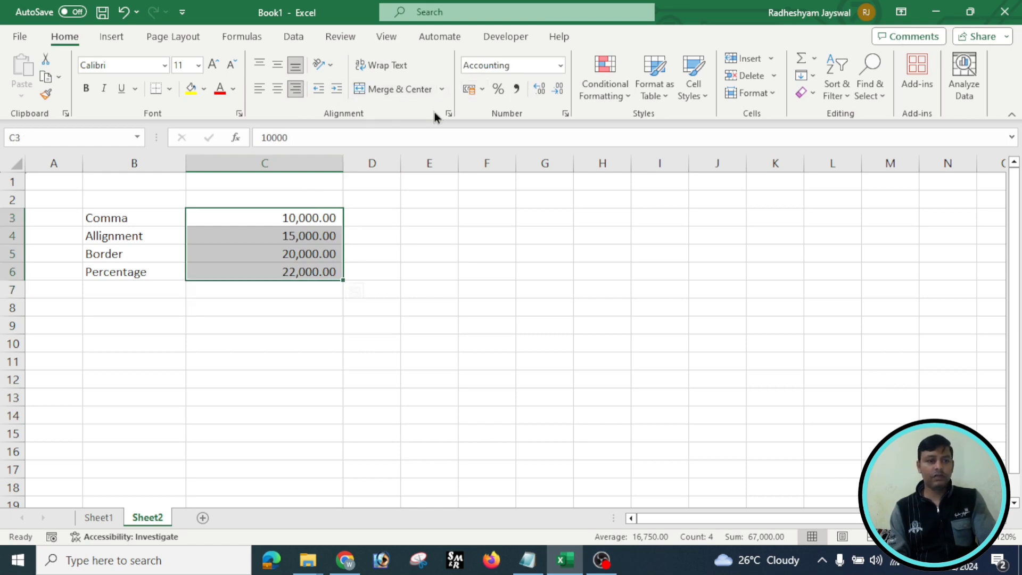
Step: Undo the alignment, decimal place and Comma Style changes made to cells C3:C6
{"action": "key", "text": "ctrl+z"}
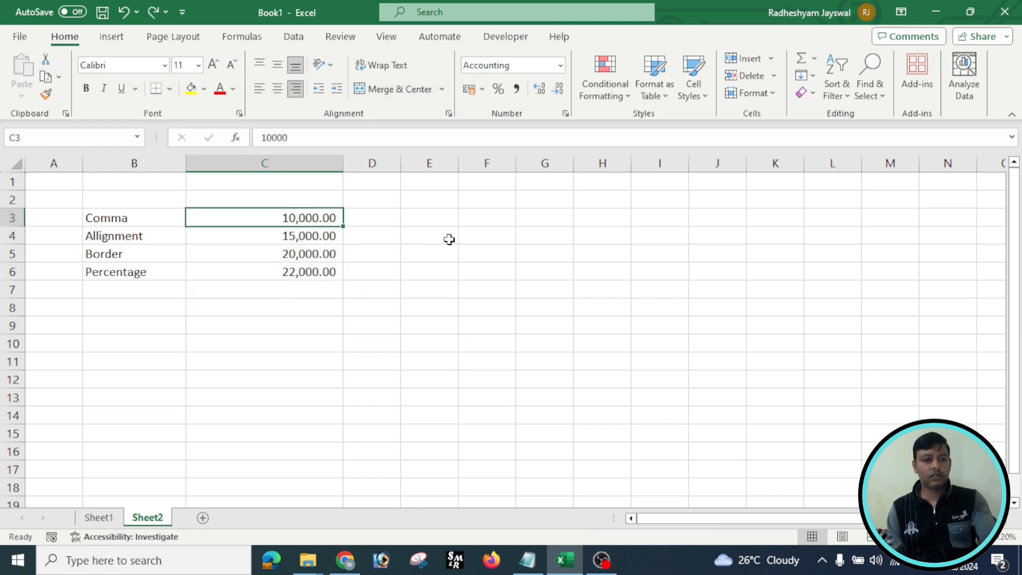
{"action": "key", "text": "ctrl+y"}
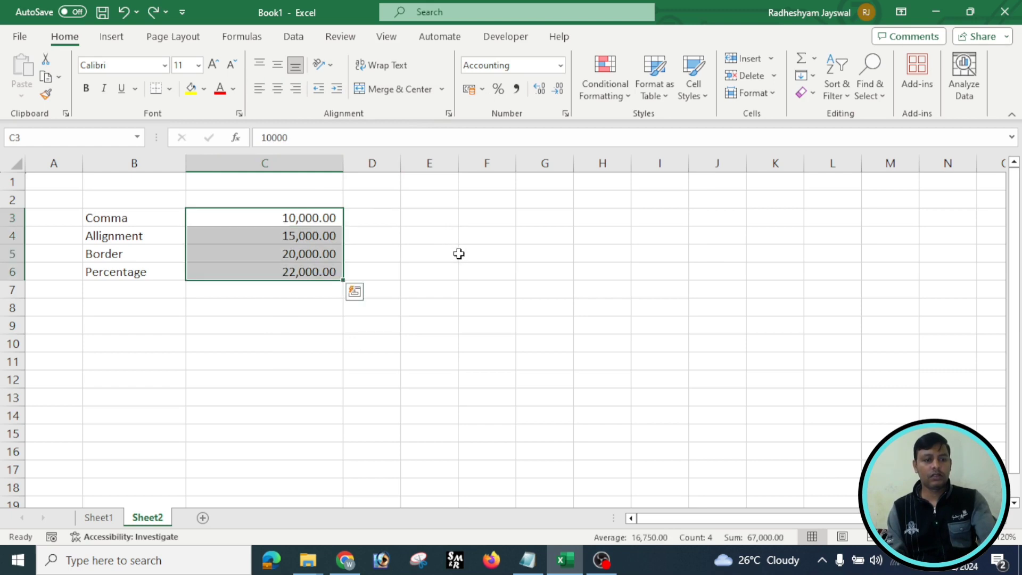
{"action": "key", "text": "ctrl+z"}
{"action": "key", "text": "ctrl+z"}
{"action": "key", "text": "ctrl+z"}
{"action": "key", "text": "ctrl+z"}
{"action": "key", "text": "ctrl+z"}
{"action": "key", "text": "ctrl+z"}
{"action": "key", "text": "ctrl+z"}
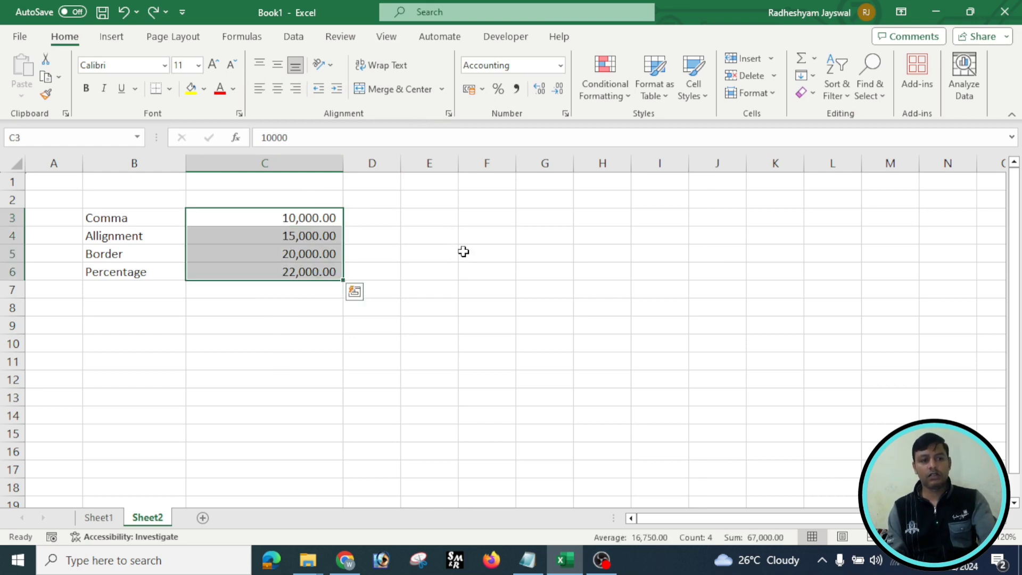
{"action": "key", "text": "ctrl+z"}
{"action": "key", "text": "ctrl+z"}
{"action": "key", "text": "ctrl+z"}
{"action": "key", "text": "ctrl+z"}
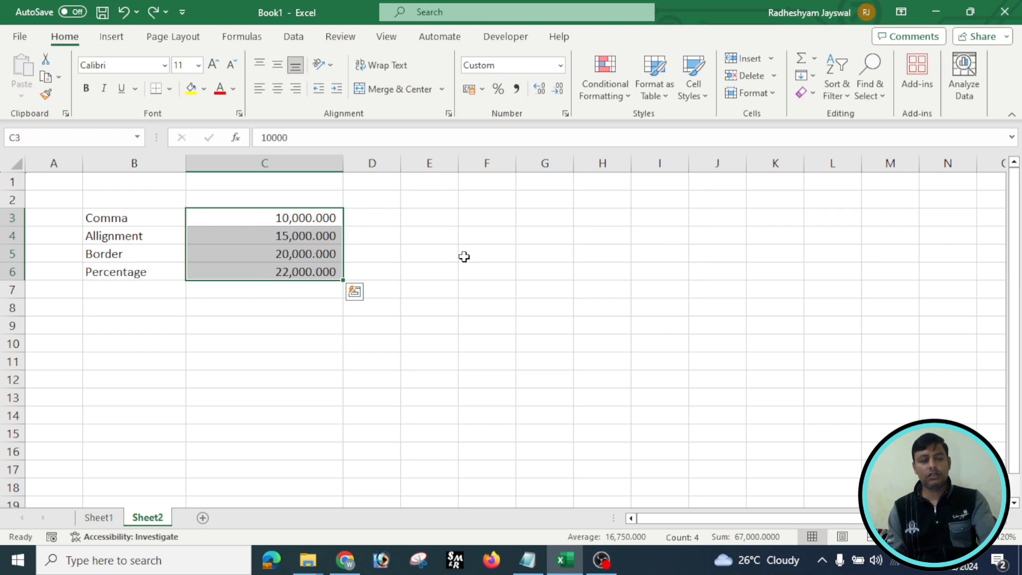
{"action": "key", "text": "ctrl+z"}
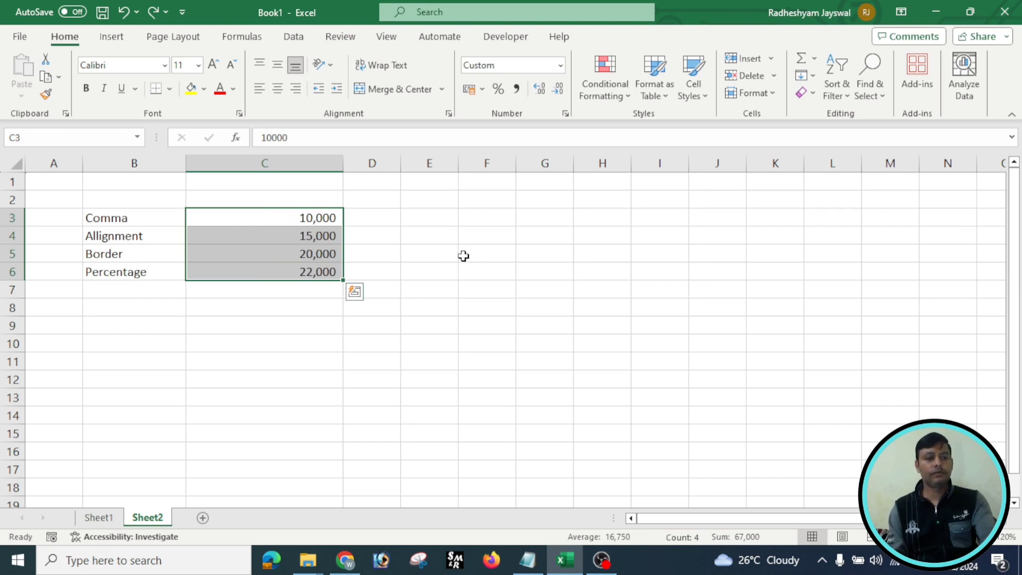
{"action": "key", "text": "ctrl+z"}
{"action": "key", "text": "ctrl+z"}
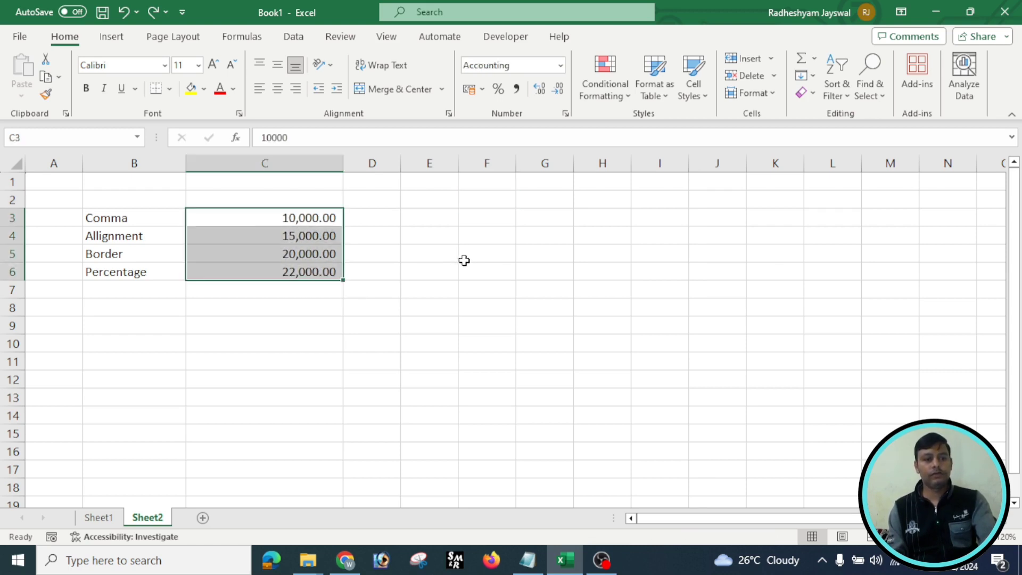
{"action": "key", "text": "ctrl+z"}
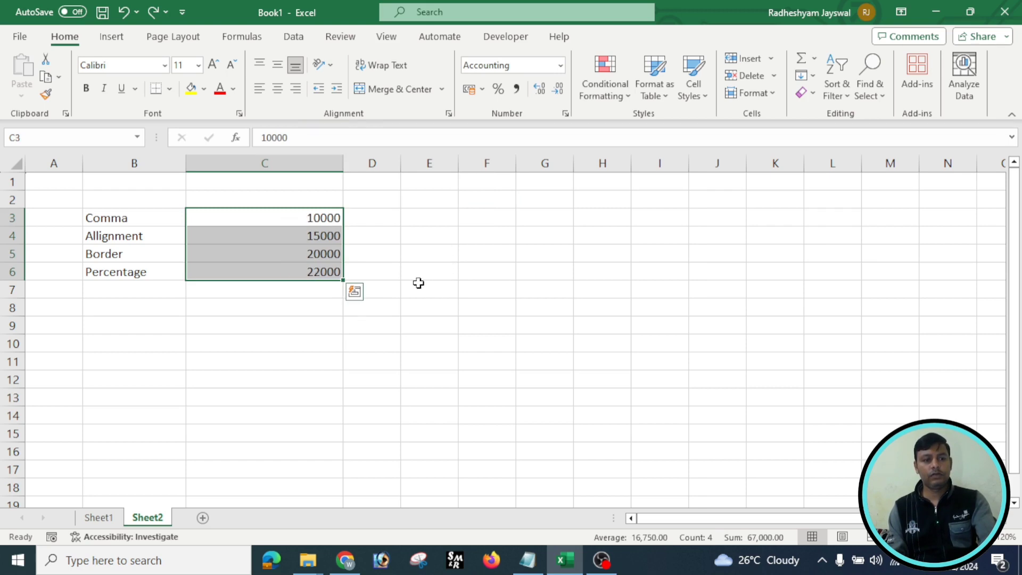
Step: Undo the entry in cell C6, beside Percentage, and enter 22000 there again
{"action": "key", "text": "ctrl+z"}
{"action": "type", "text": "22000"}
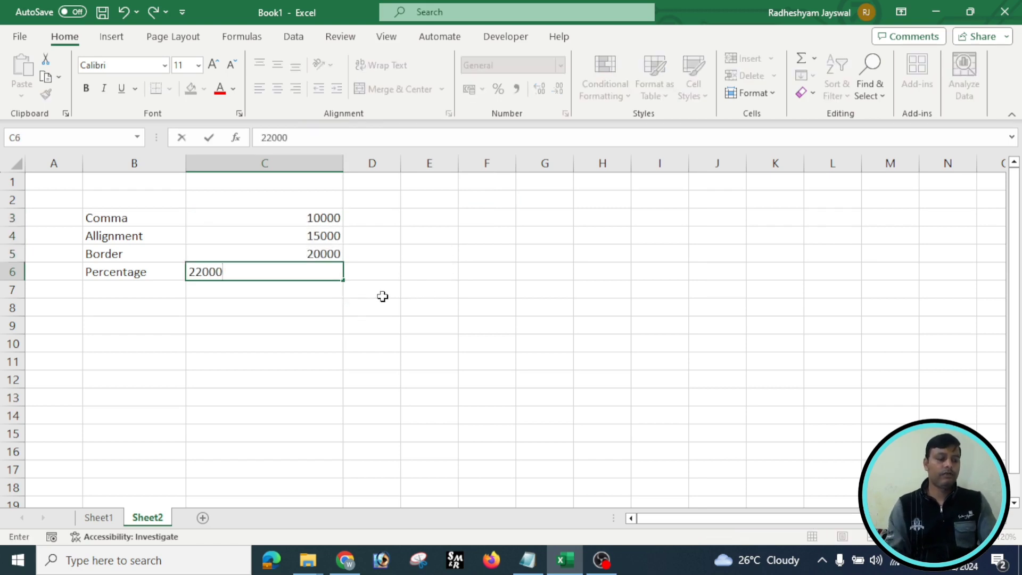
{"action": "left_click", "coordinate": [382, 296]}
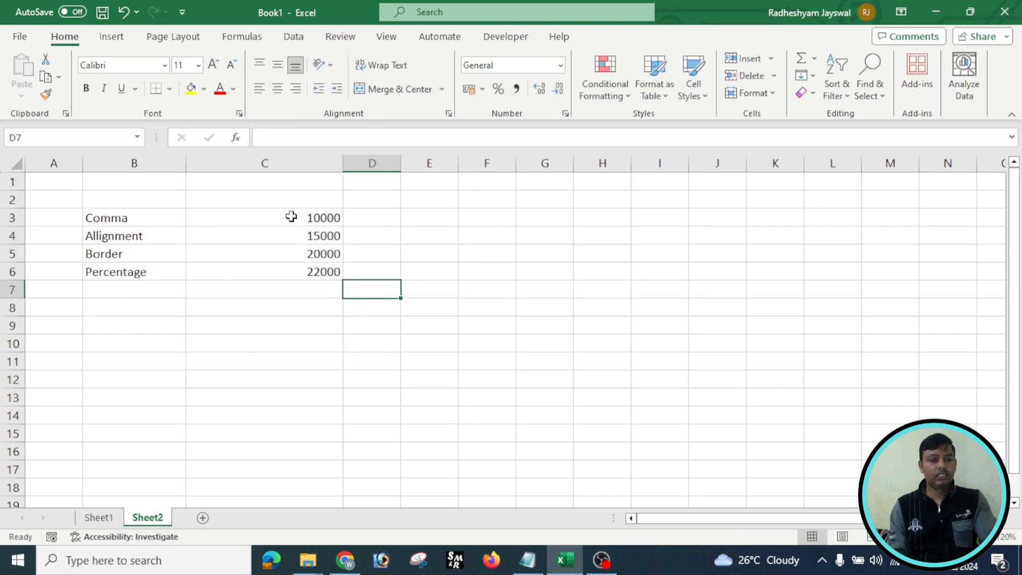
Step: Try left and right alignment on the values in cells C3:C6 and leave them horizontally centered
{"action": "left_click_drag", "start_coordinate": [290, 216], "coordinate": [296, 270]}
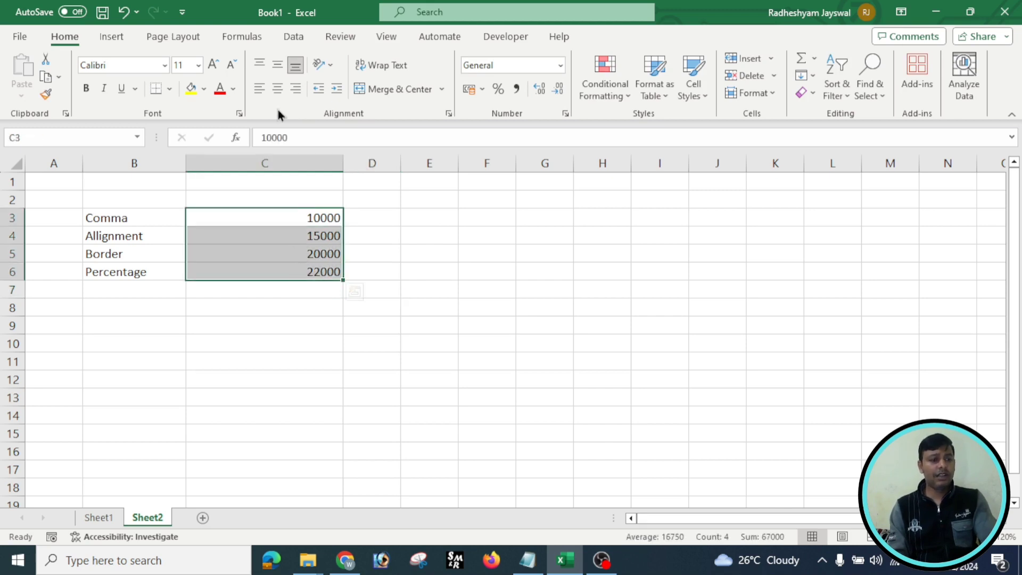
{"action": "left_click", "coordinate": [261, 90]}
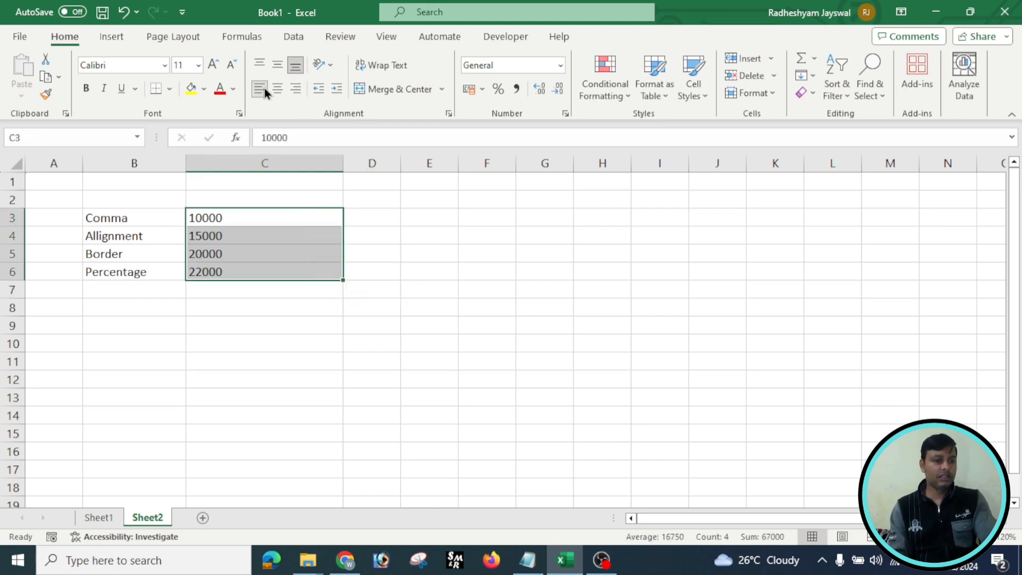
{"action": "left_click", "coordinate": [302, 87]}
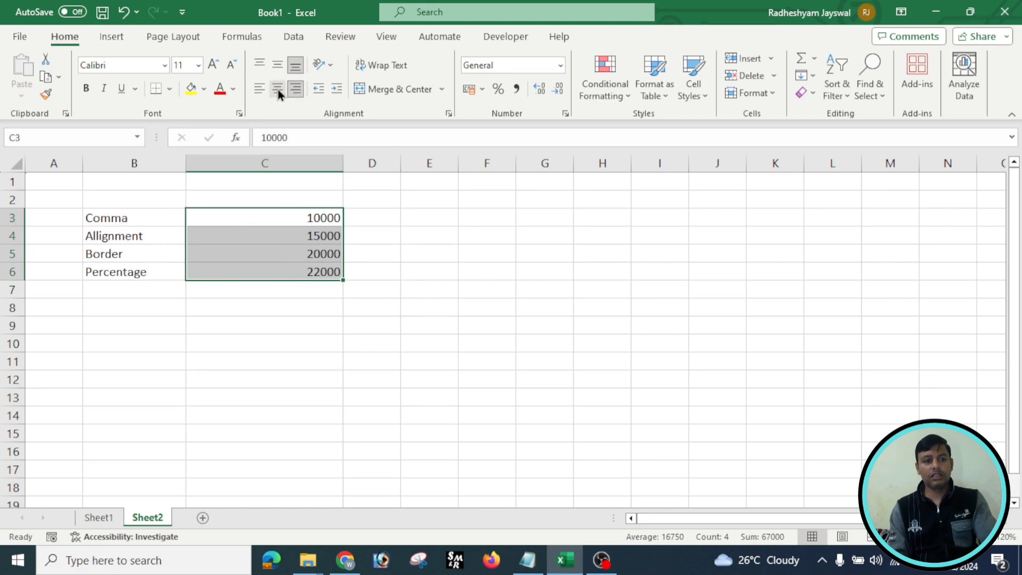
{"action": "left_click", "coordinate": [278, 89]}
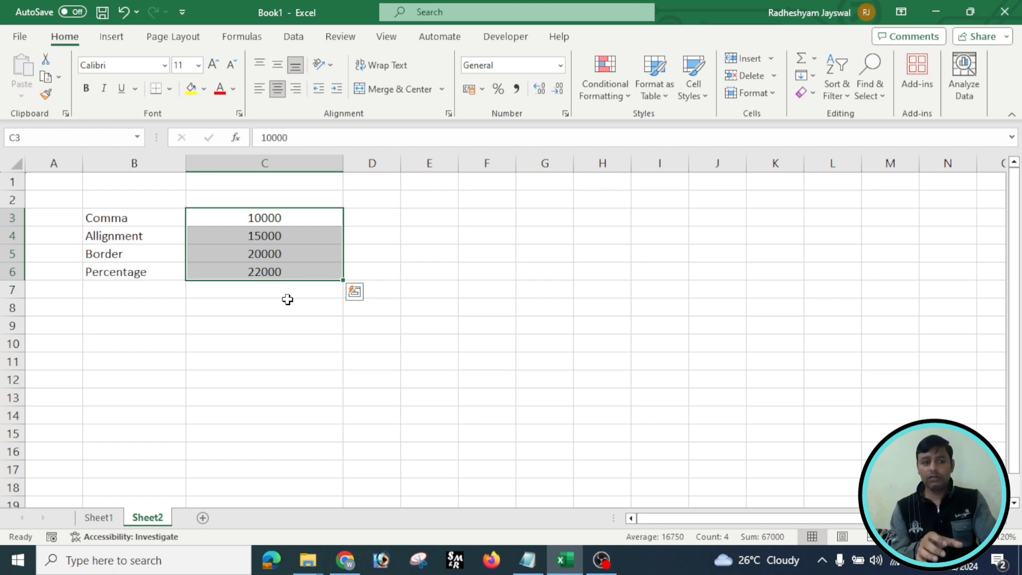
Step: Make row 3 taller and try top, middle and bottom alignment on cells C3:C6, leaving them middle-aligned
{"action": "left_click", "coordinate": [260, 65]}
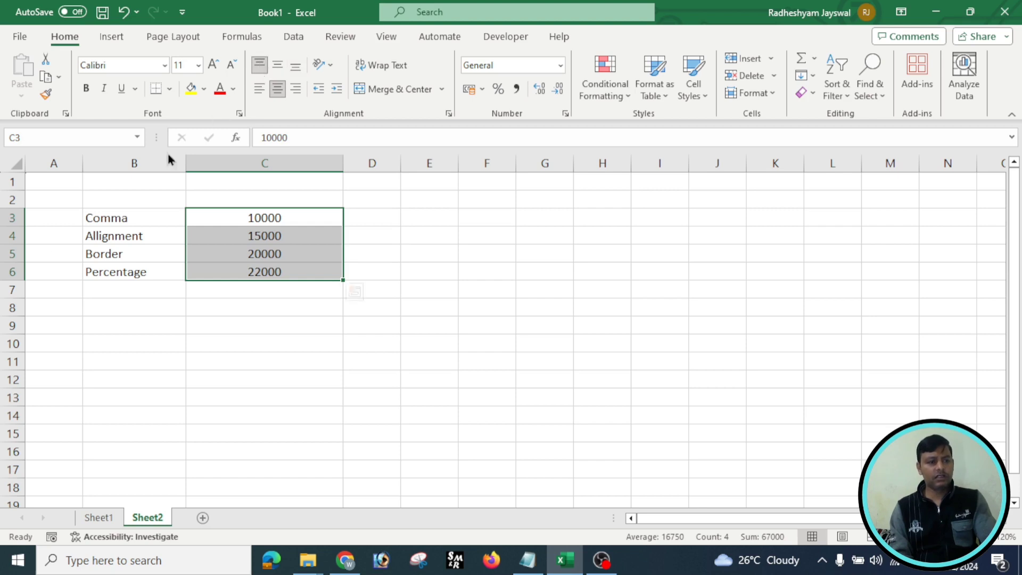
{"action": "left_click_drag", "start_coordinate": [14, 223], "coordinate": [14, 252]}
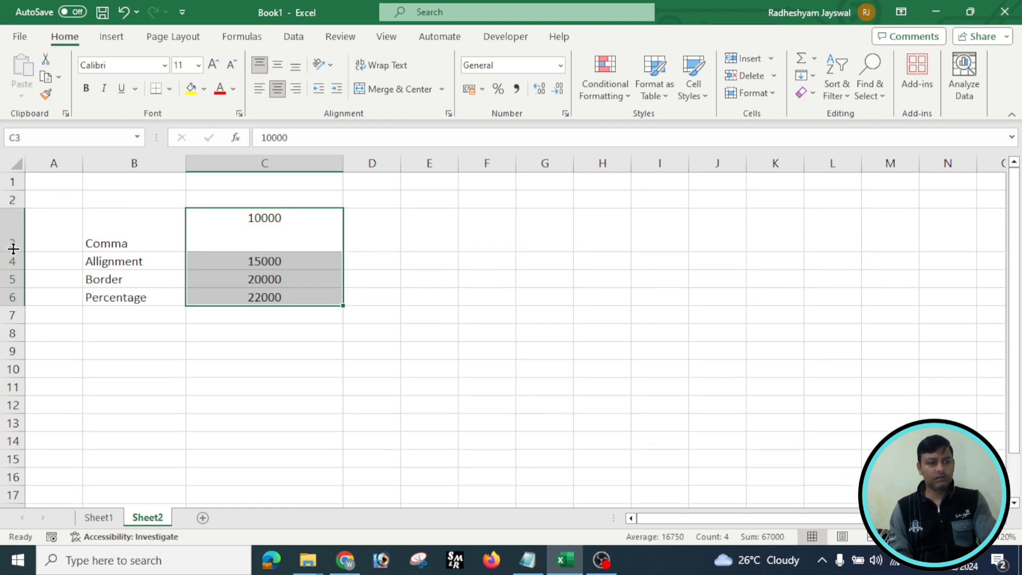
{"action": "left_click", "coordinate": [275, 65]}
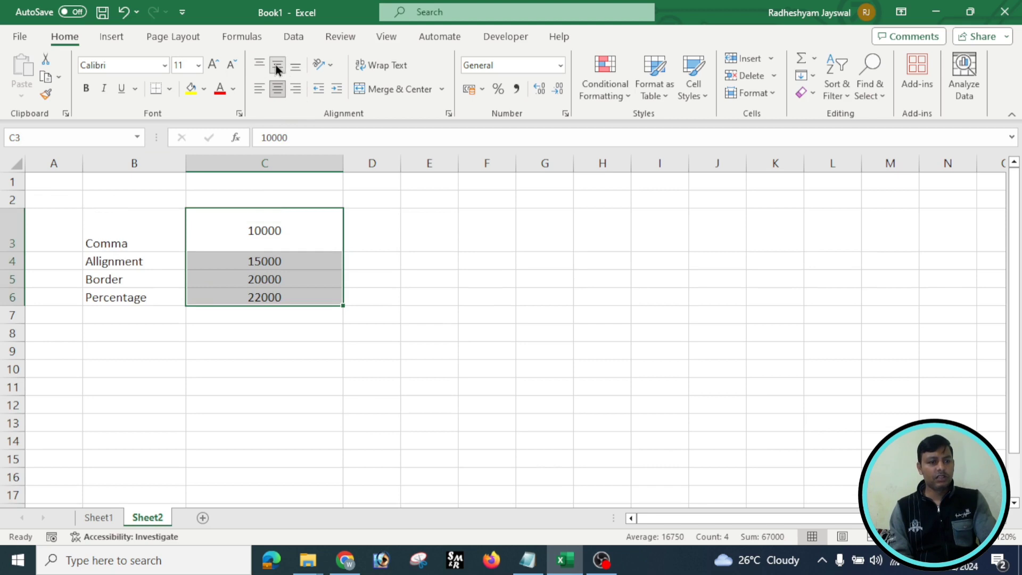
{"action": "left_click", "coordinate": [295, 66]}
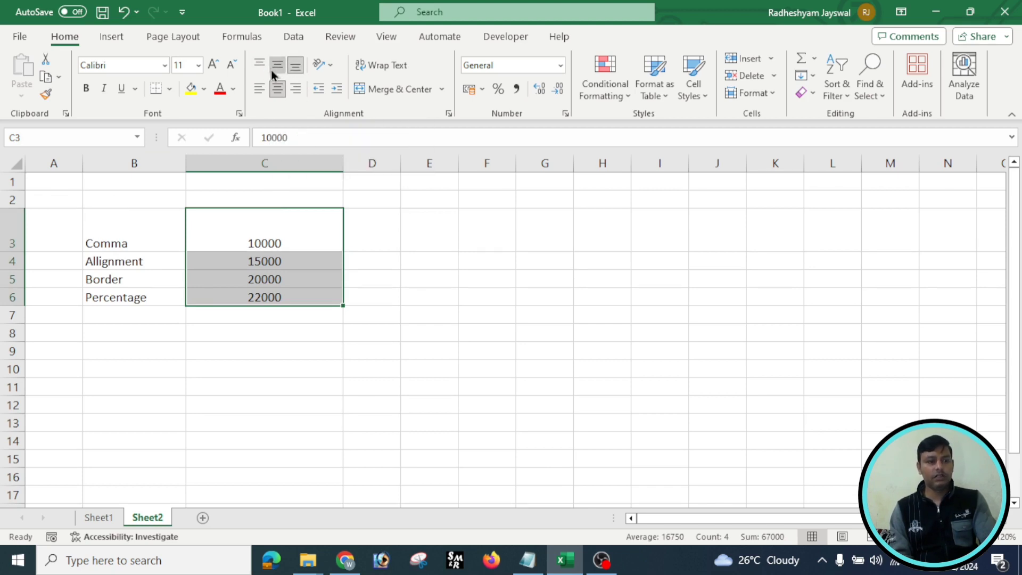
{"action": "left_click", "coordinate": [272, 69]}
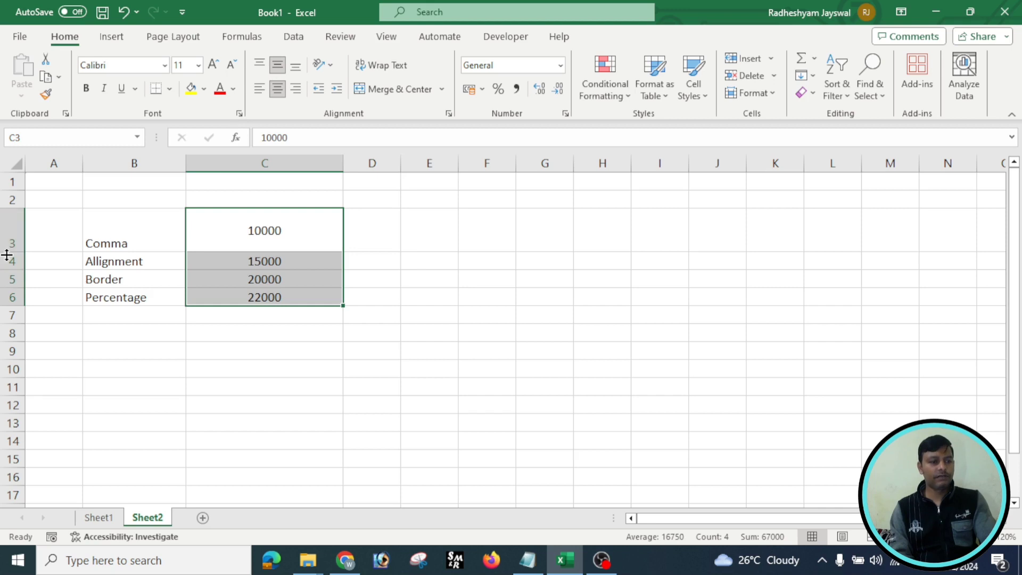
Step: Reduce the height of row 3 until it roughly matches the other rows
{"action": "left_click_drag", "start_coordinate": [7, 252], "coordinate": [10, 236]}
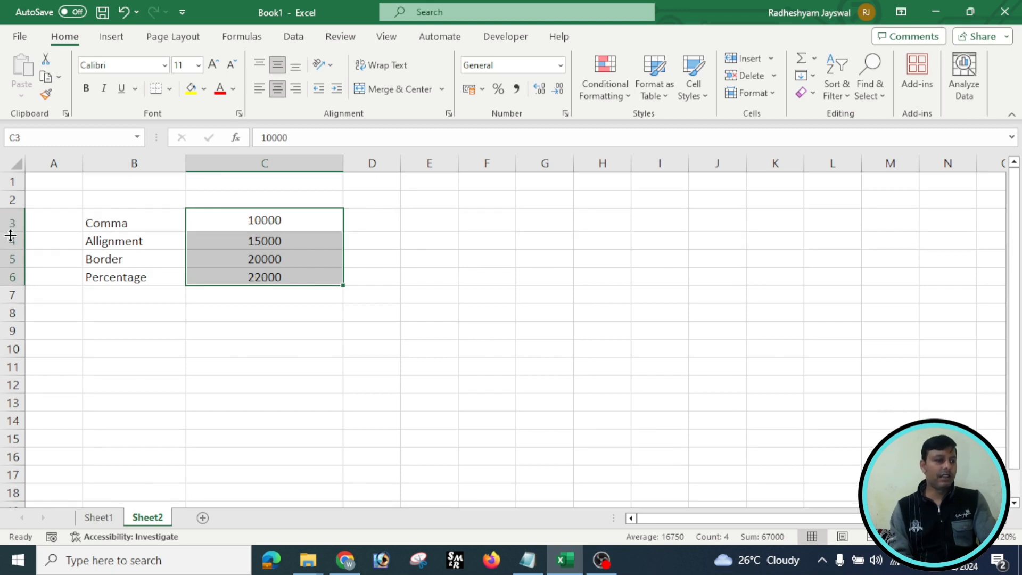
{"action": "left_click_drag", "start_coordinate": [10, 236], "coordinate": [11, 228]}
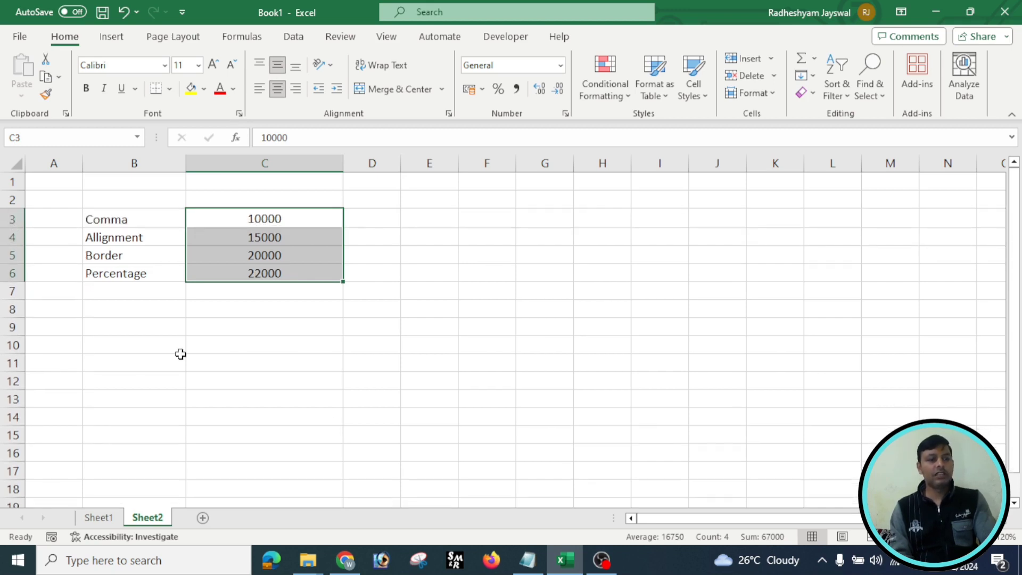
{"action": "left_click", "coordinate": [351, 362]}
Step: Apply All Borders to the values in cells C3:C6, beside the Comma to Percentage labels
{"action": "left_click", "coordinate": [135, 257]}
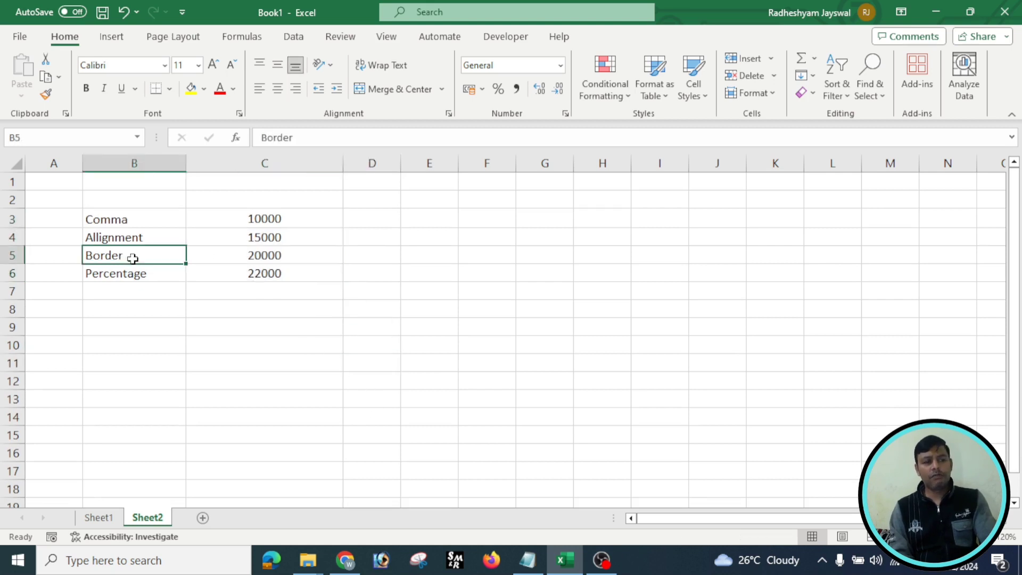
{"action": "left_click", "coordinate": [284, 319]}
{"action": "left_click_drag", "start_coordinate": [266, 219], "coordinate": [268, 266]}
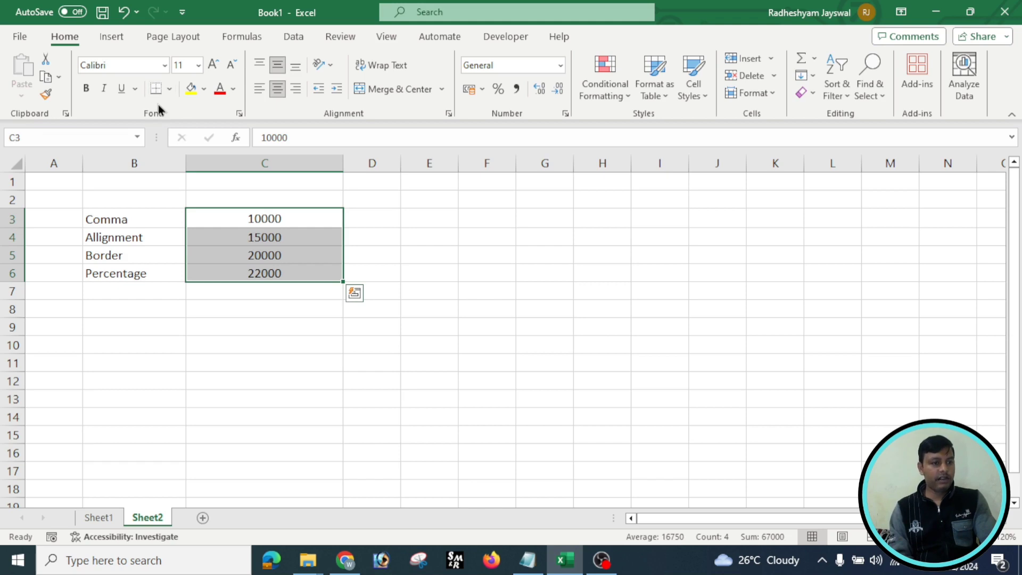
{"action": "left_click", "coordinate": [169, 89]}
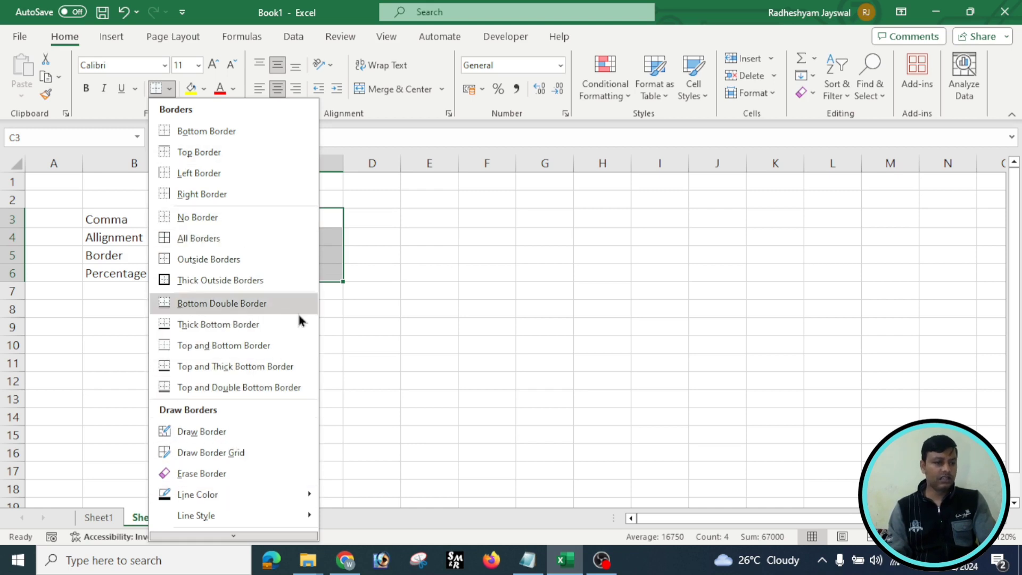
{"action": "left_click", "coordinate": [168, 240]}
{"action": "left_click", "coordinate": [260, 362]}
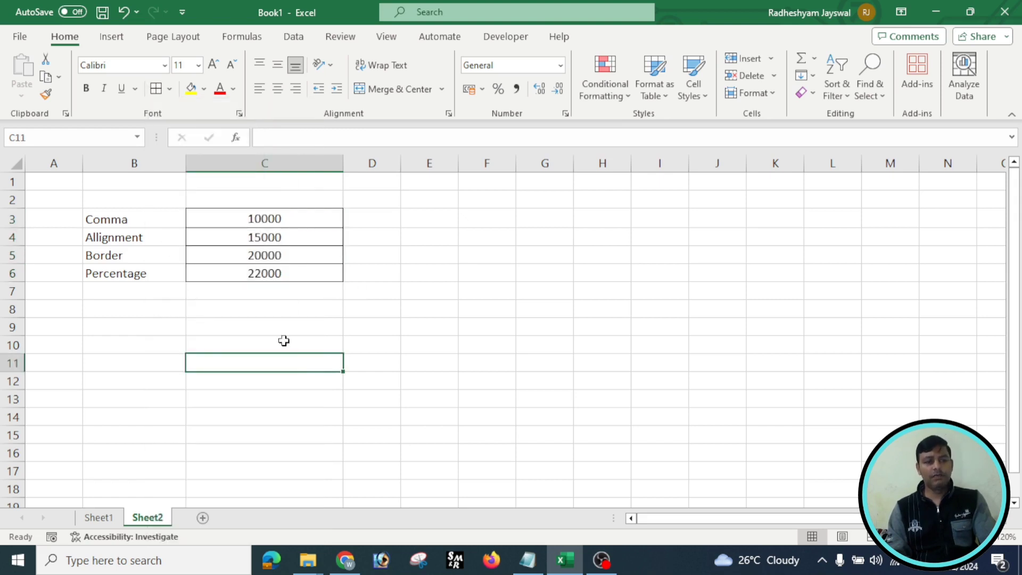
Step: Add a Thick Bottom Border to the range C3:C6
{"action": "left_click_drag", "start_coordinate": [291, 222], "coordinate": [292, 274]}
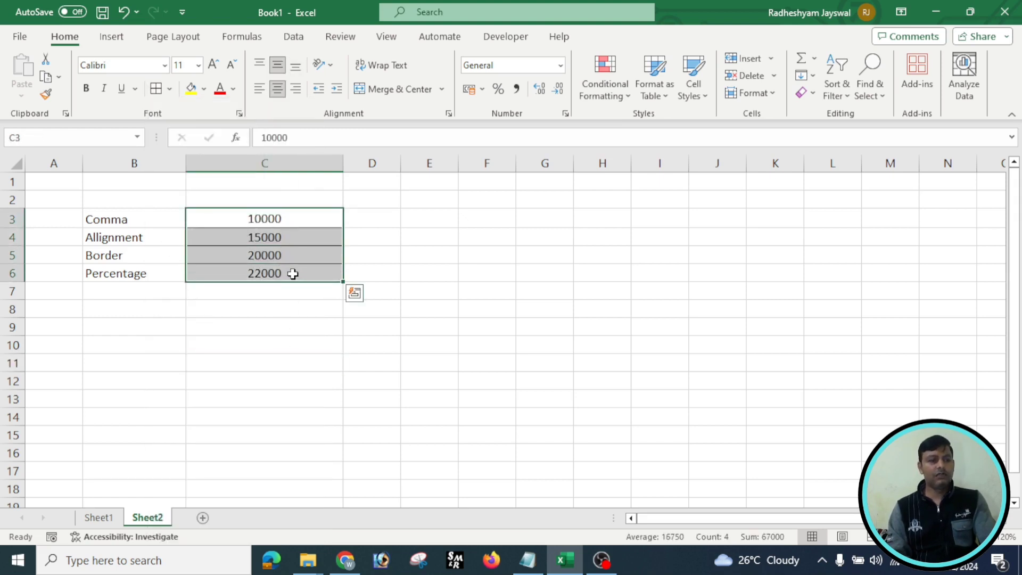
{"action": "left_click", "coordinate": [171, 89]}
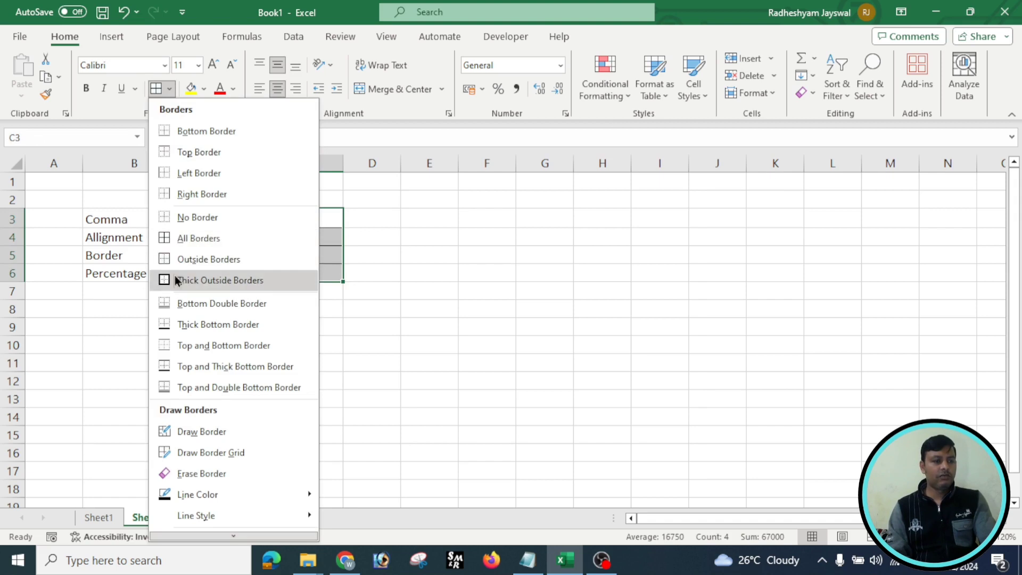
{"action": "left_click", "coordinate": [178, 325]}
{"action": "left_click", "coordinate": [258, 314]}
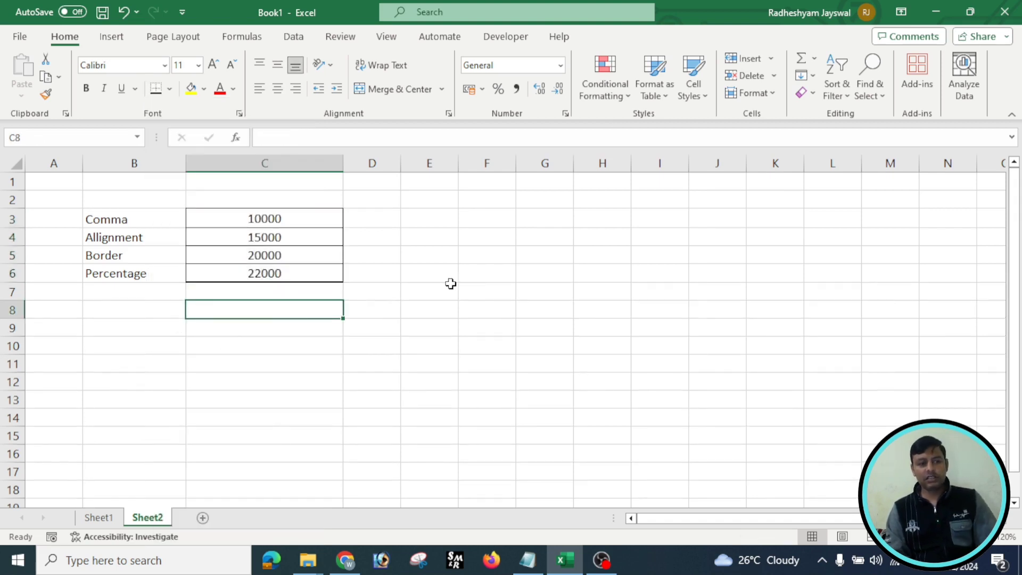
Step: Undo both border changes on cells C3:C6 while keeping row 3 at its reduced height
{"action": "key", "text": "ctrl+z"}
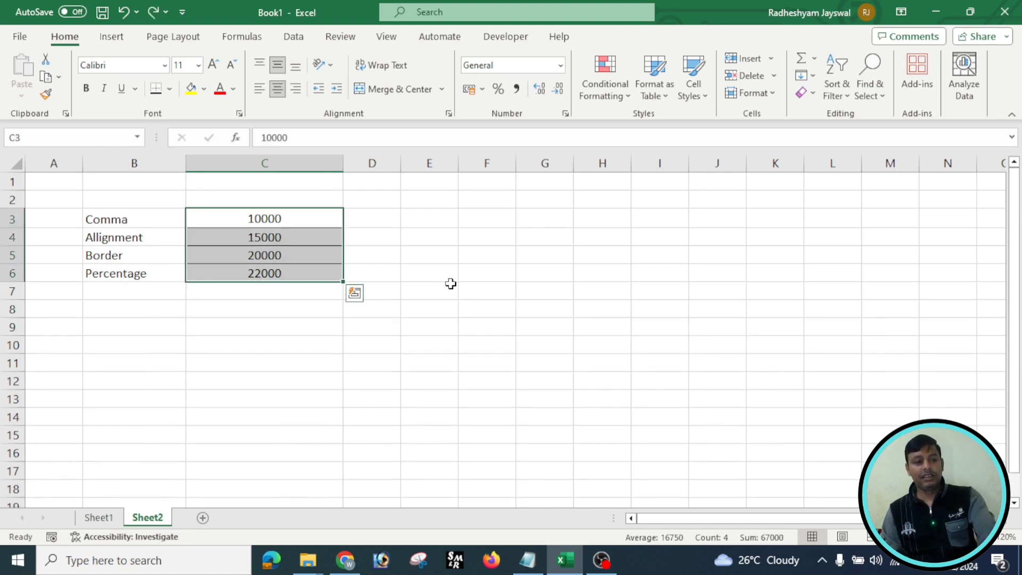
{"action": "key", "text": "ctrl+z"}
{"action": "key", "text": "ctrl+z"}
{"action": "key", "text": "ctrl+z"}
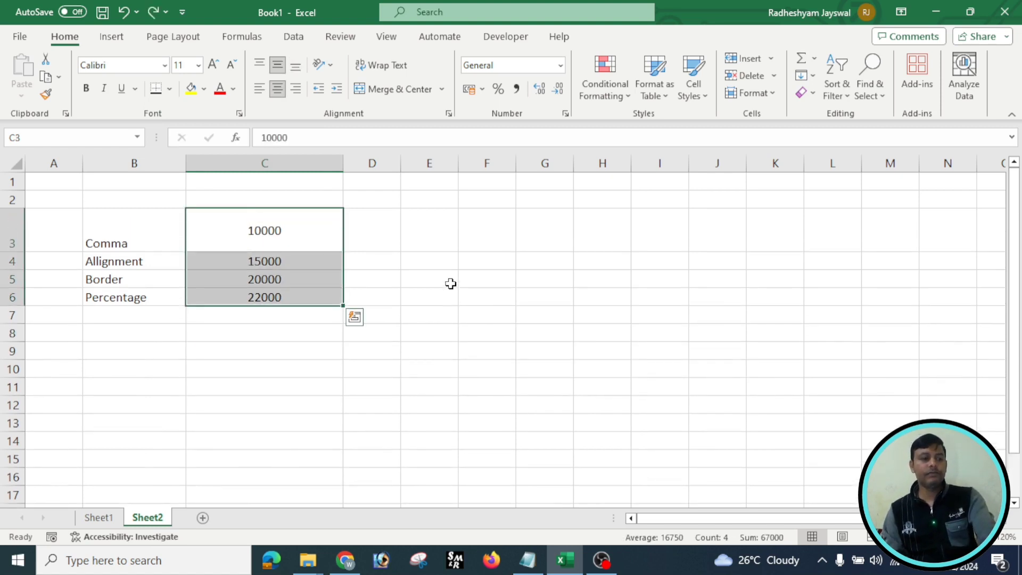
{"action": "key", "text": "ctrl+z"}
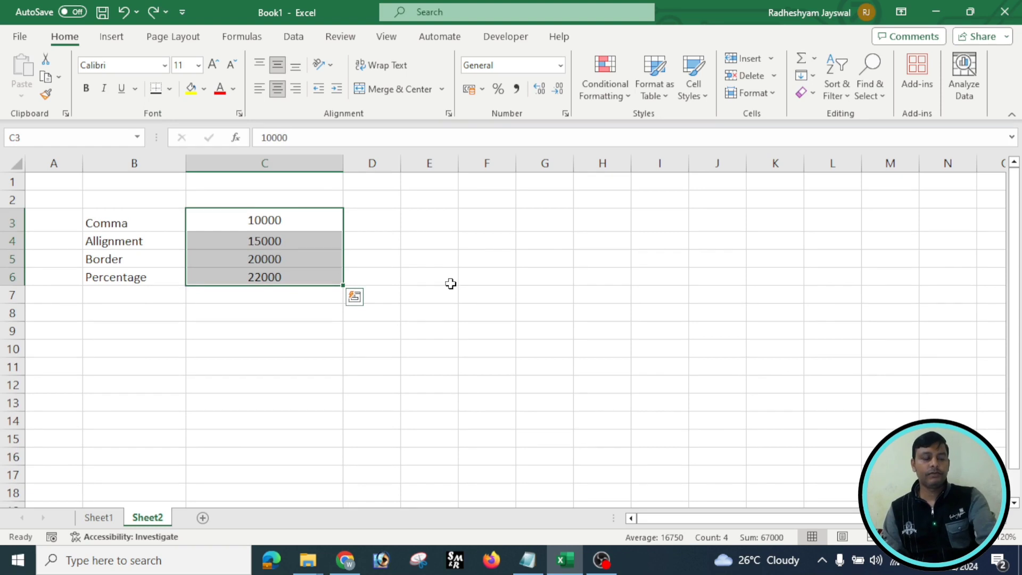
{"action": "key", "text": "ctrl+z"}
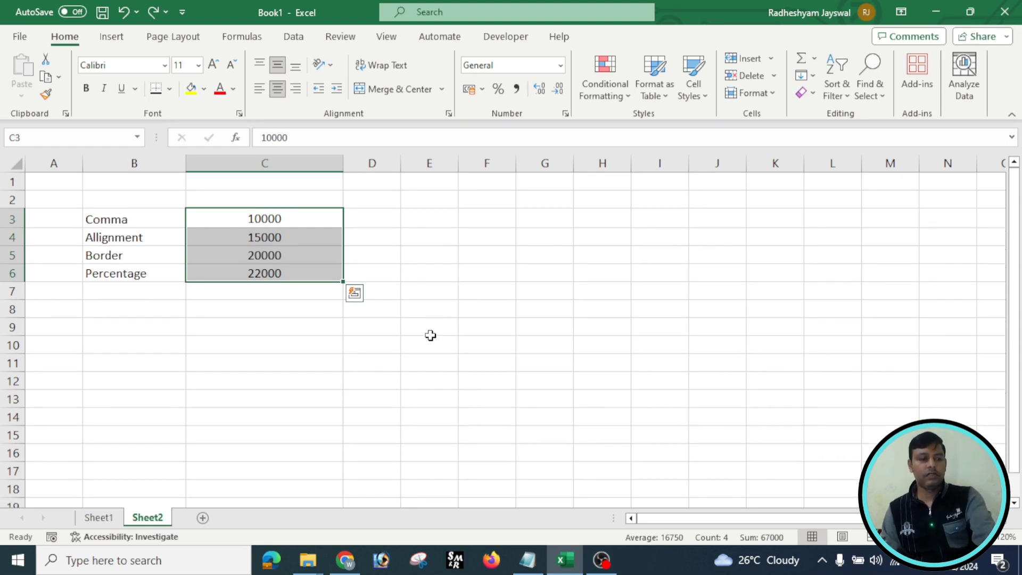
Step: Try Percent Style on the existing values in cells C3:C6, then undo it
{"action": "left_click", "coordinate": [367, 356]}
{"action": "left_click_drag", "start_coordinate": [288, 214], "coordinate": [302, 273]}
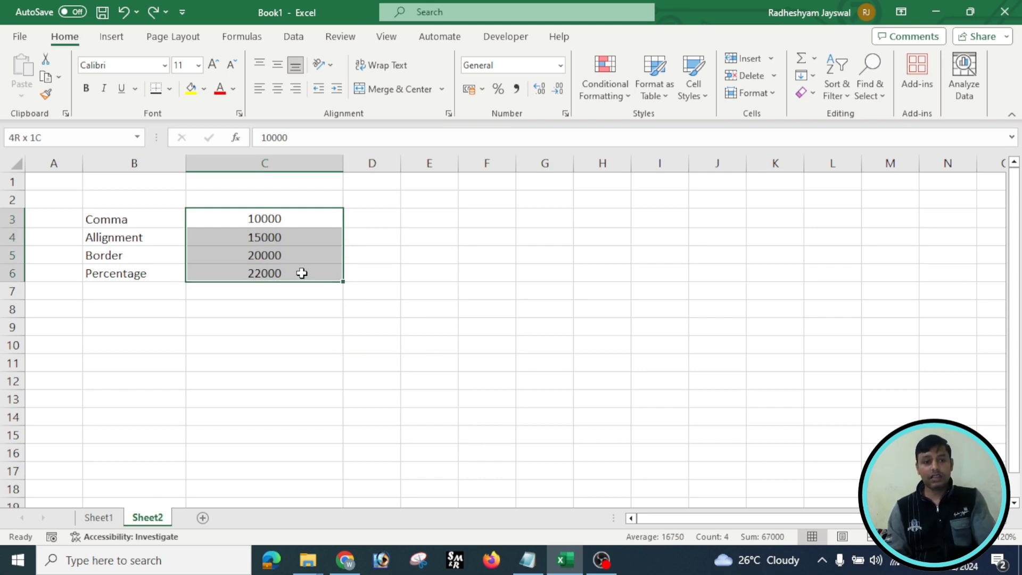
{"action": "left_click_drag", "start_coordinate": [302, 273], "coordinate": [301, 273]}
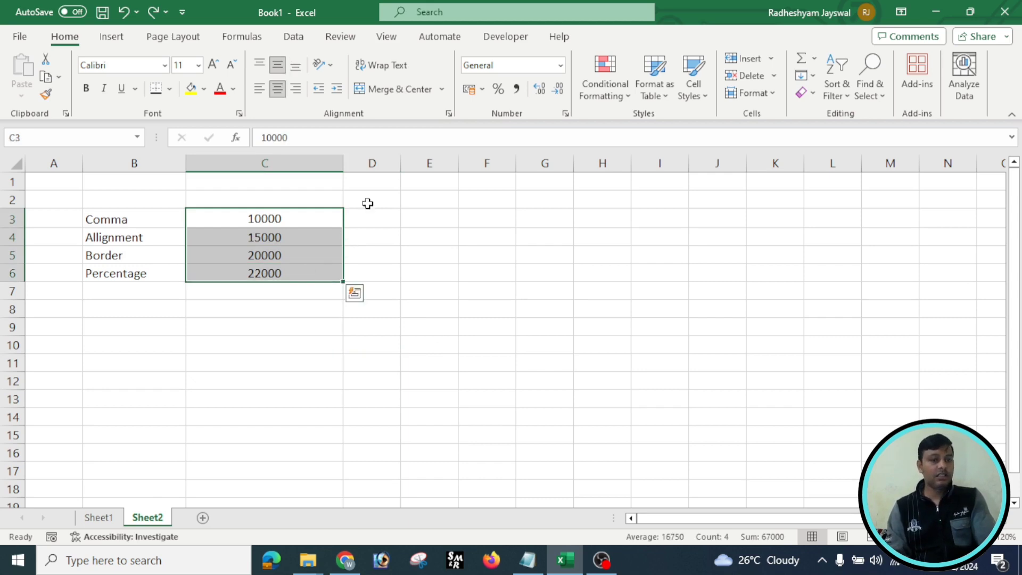
{"action": "left_click", "coordinate": [497, 90]}
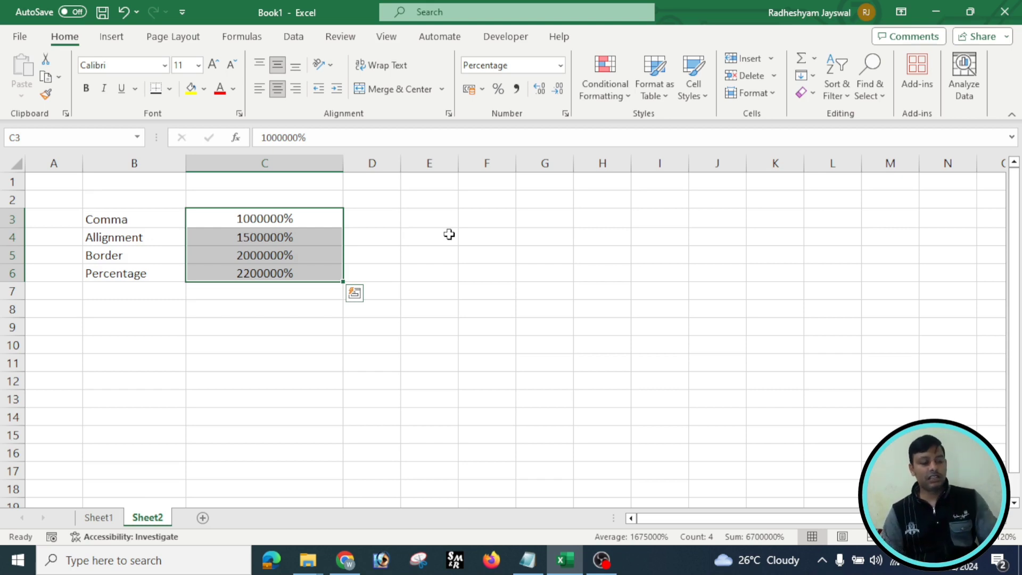
{"action": "key", "text": "ctrl+z"}
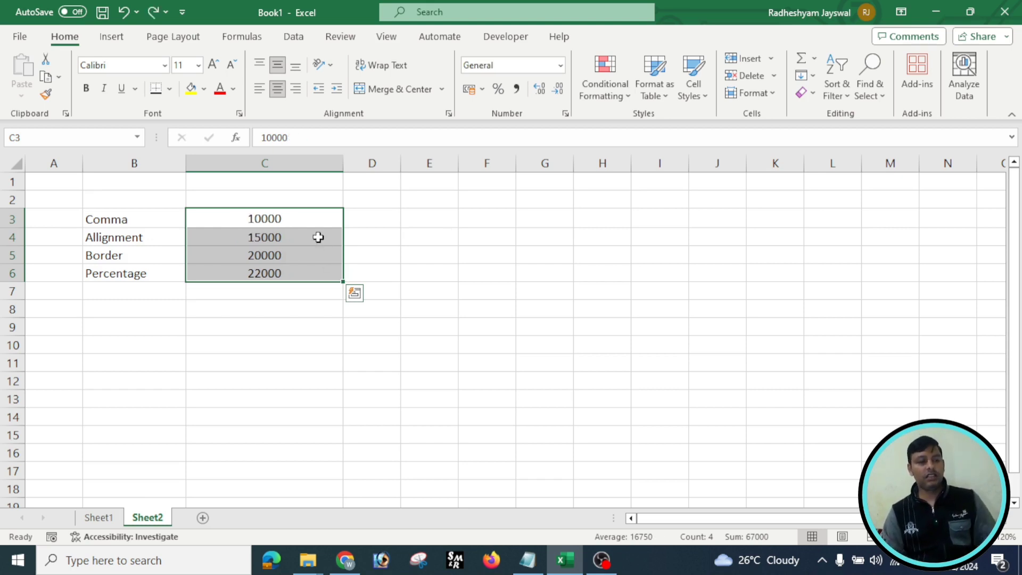
Step: Delete the four values in cells C3:C6
{"action": "left_click_drag", "start_coordinate": [312, 220], "coordinate": [318, 281]}
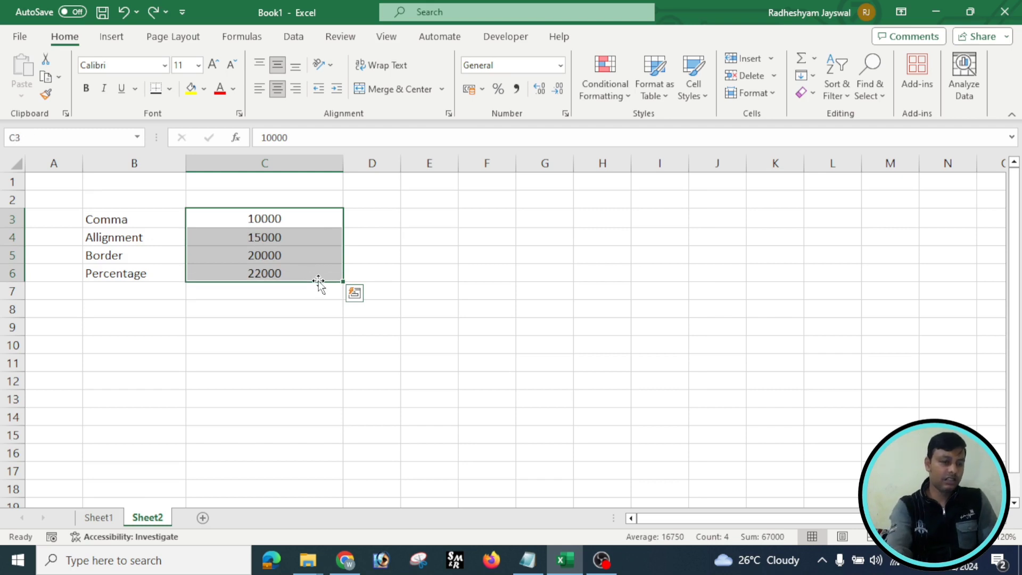
{"action": "key", "text": "Delete"}
{"action": "left_click", "coordinate": [376, 260]}
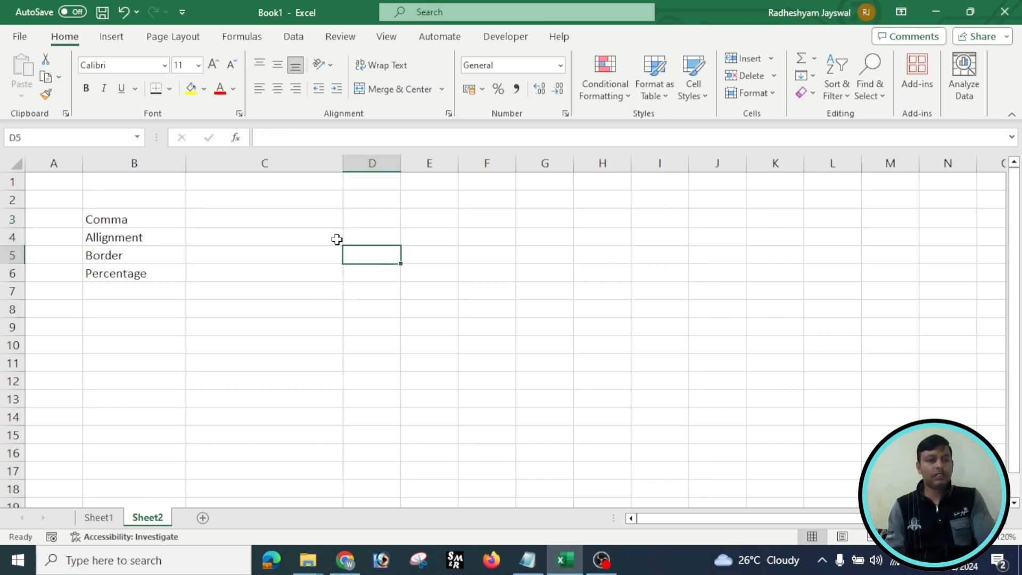
Step: Format the empty cells C3:C6 as Percentage and enter 100 in C3 and 200 in C4
{"action": "left_click_drag", "start_coordinate": [320, 221], "coordinate": [317, 269]}
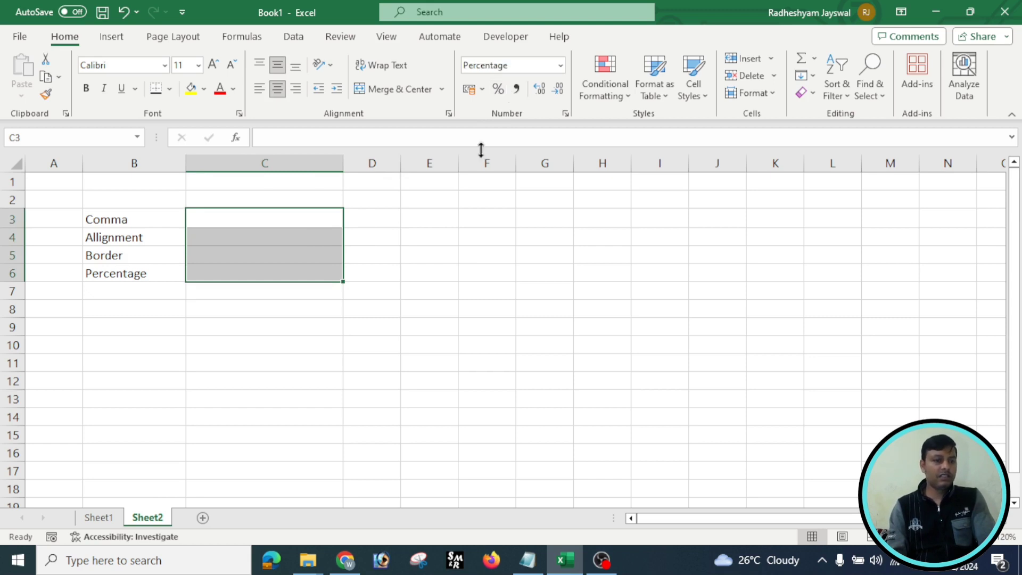
{"action": "left_click", "coordinate": [292, 212]}
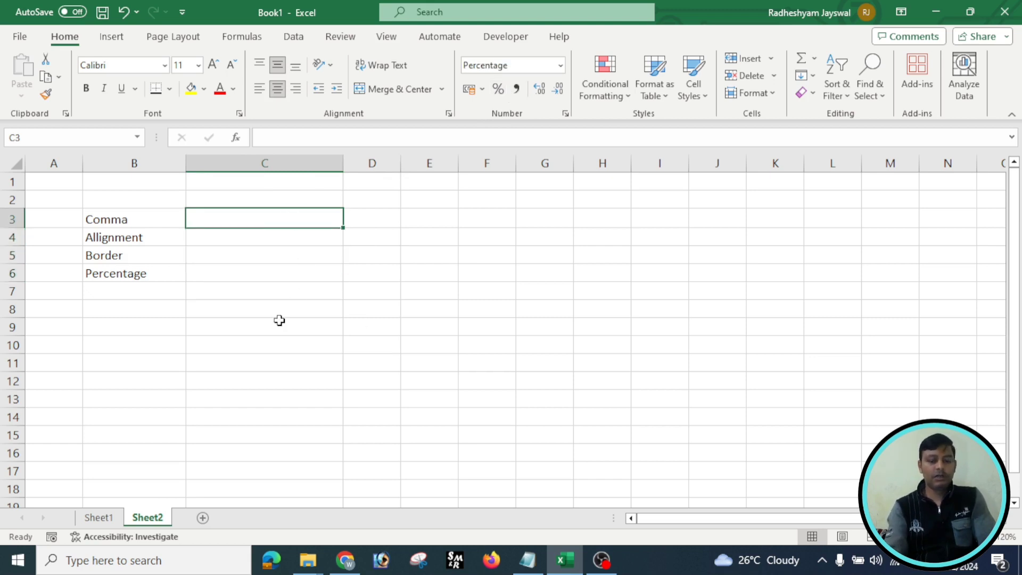
{"action": "type", "text": "100"}
{"action": "key", "text": "Return"}
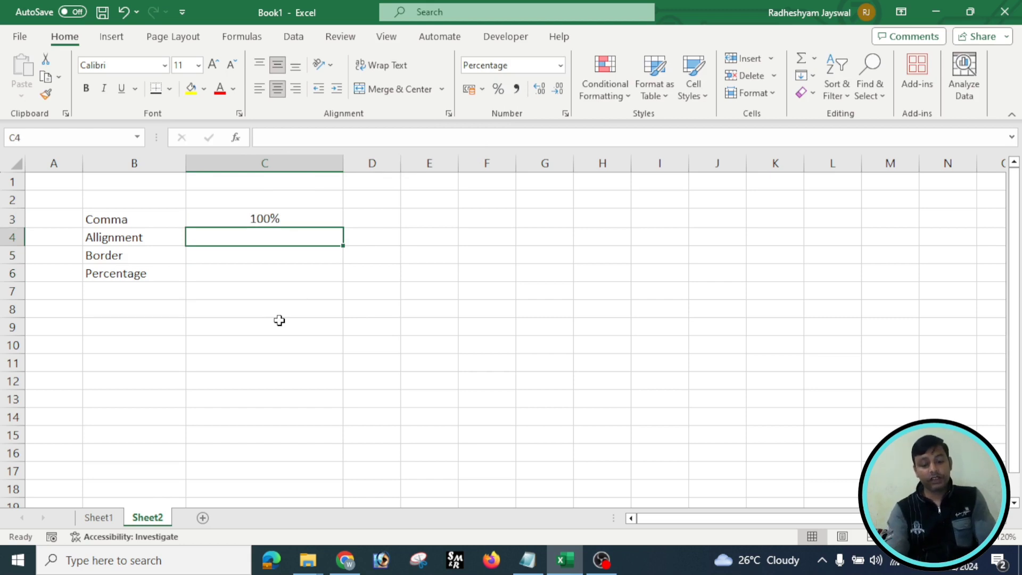
{"action": "type", "text": "200"}
{"action": "key", "text": "Return"}
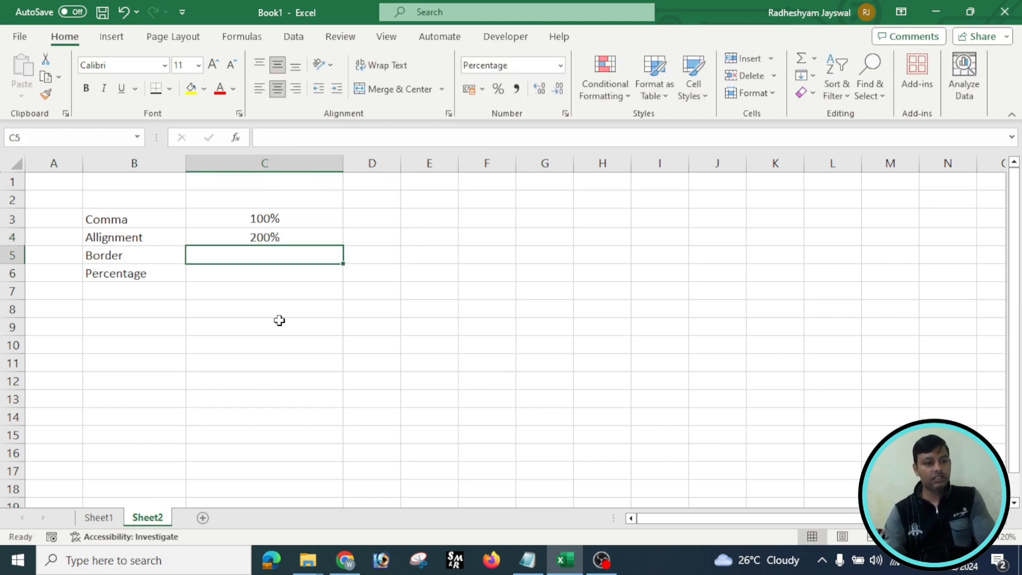
Step: Enter 100 in the unformatted cell D3 and apply Percent Style to it
{"action": "left_click", "coordinate": [381, 225]}
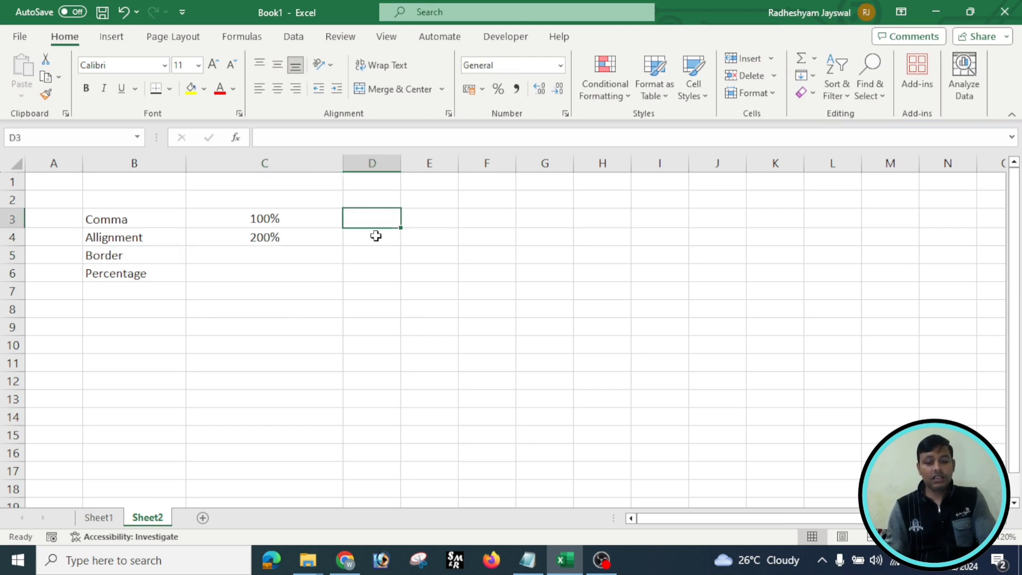
{"action": "type", "text": "100"}
{"action": "key", "text": "Return"}
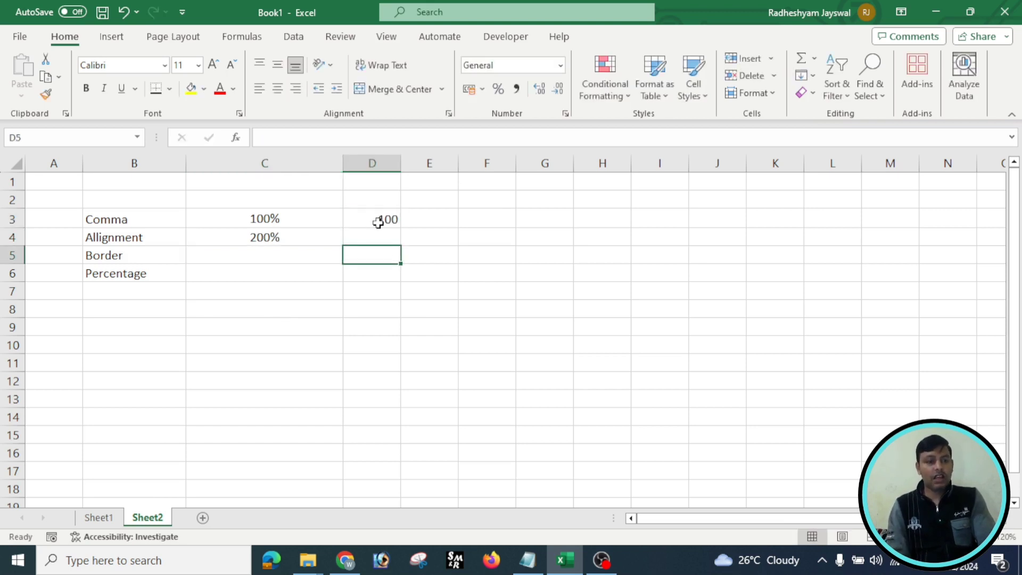
{"action": "left_click", "coordinate": [378, 222]}
{"action": "left_click", "coordinate": [501, 88]}
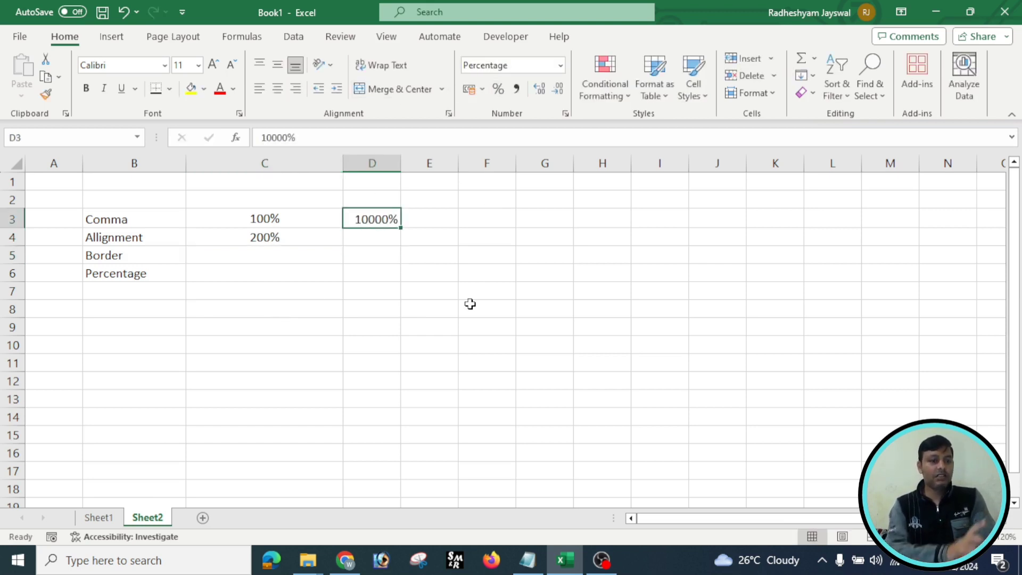
Step: Clear the sample values from D3 and C3:C5 and the labels from B3:B6
{"action": "left_click", "coordinate": [382, 276]}
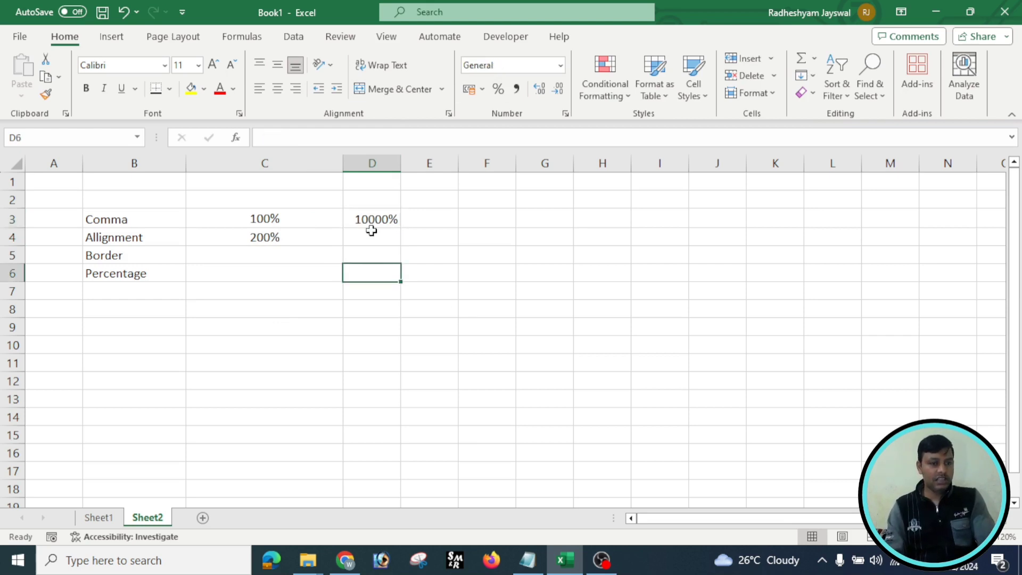
{"action": "left_click", "coordinate": [372, 224]}
{"action": "key", "text": "Delete"}
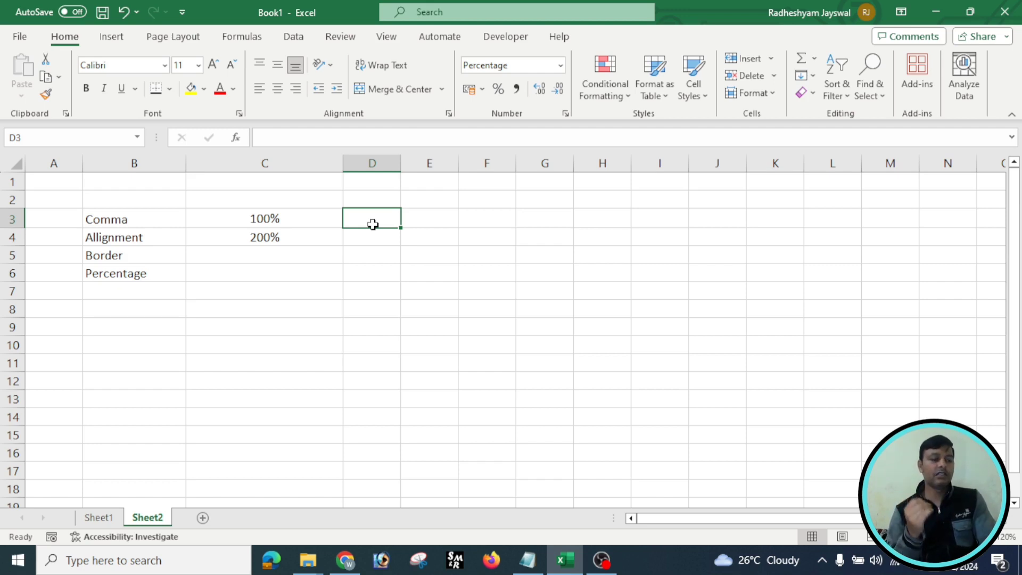
{"action": "left_click", "coordinate": [332, 255]}
{"action": "left_click_drag", "start_coordinate": [276, 213], "coordinate": [281, 246]}
{"action": "key", "text": "Delete"}
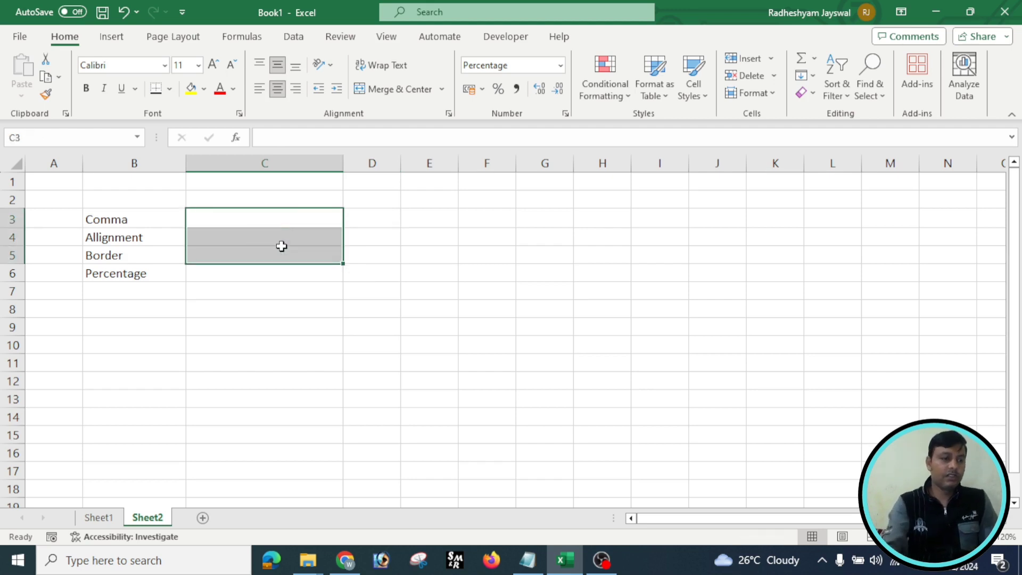
{"action": "left_click_drag", "start_coordinate": [121, 217], "coordinate": [123, 273]}
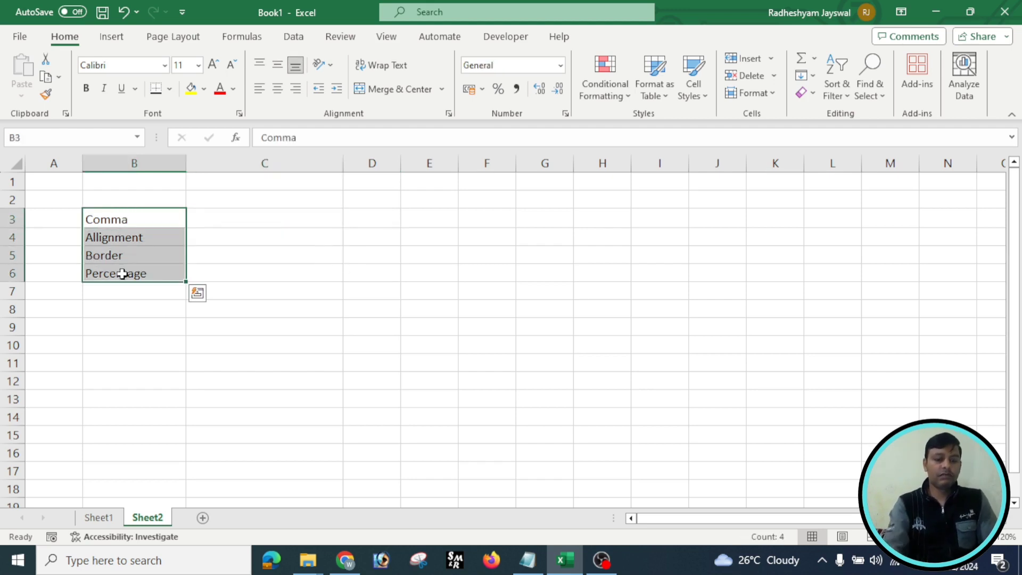
{"action": "key", "text": "Delete"}
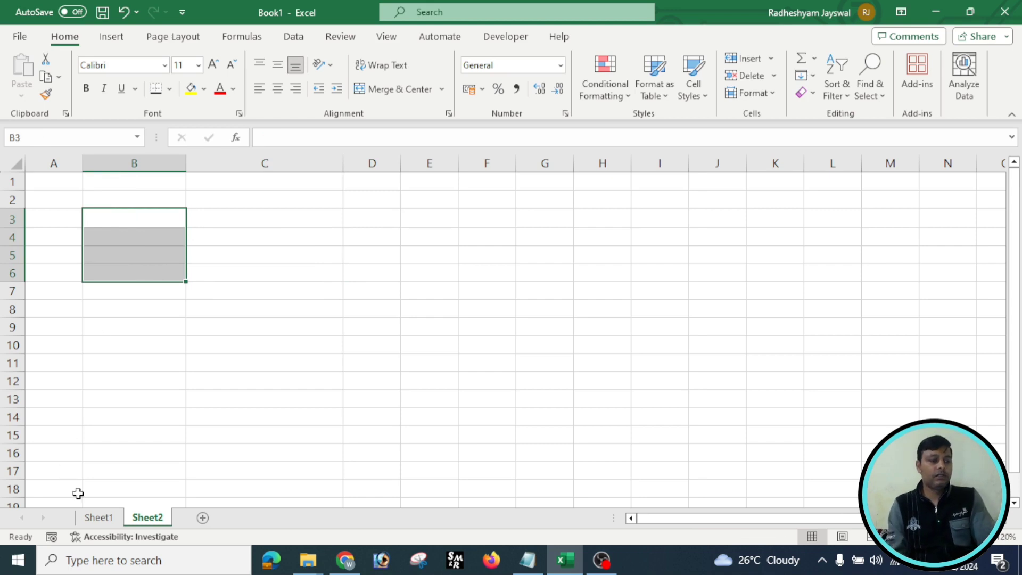
Step: Copy the Cut, Copy and Paste shortcut rows in B23:C25 of Sheet1 and paste them at B3 of Sheet2
{"action": "left_click", "coordinate": [101, 517]}
{"action": "left_click_drag", "start_coordinate": [133, 327], "coordinate": [224, 362]}
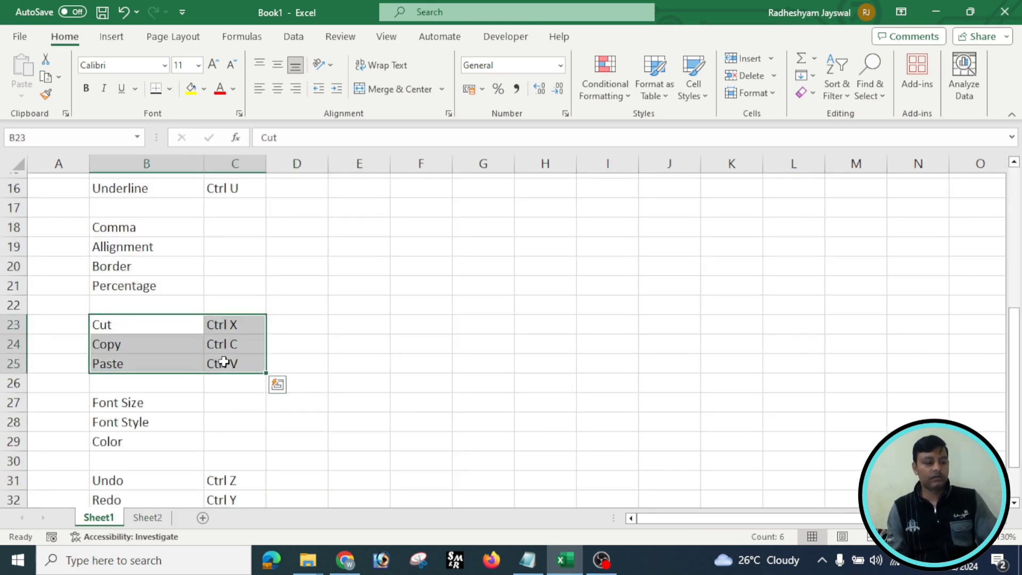
{"action": "key", "text": "ctrl+c"}
{"action": "key", "text": "ctrl+q"}
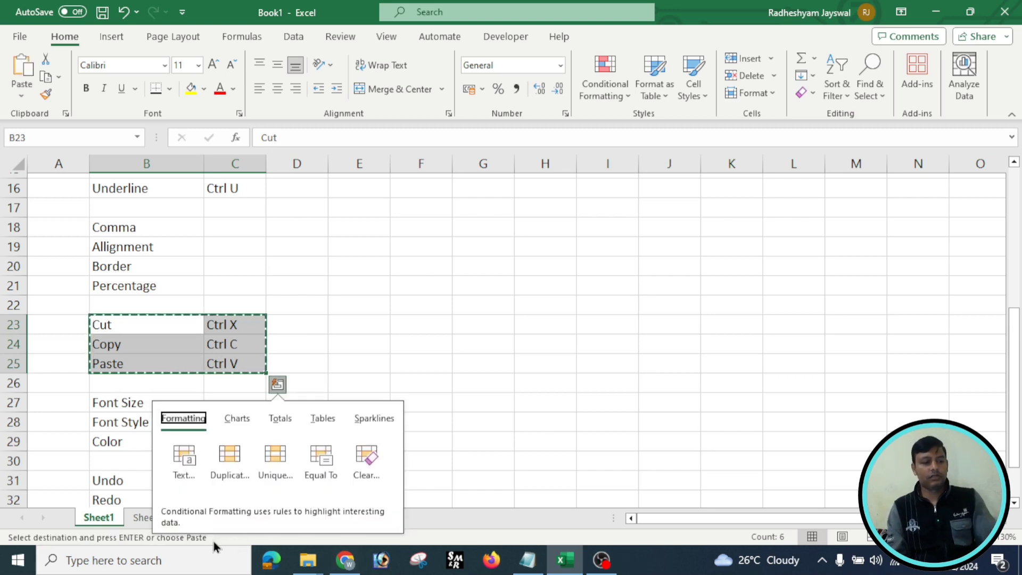
{"action": "left_click", "coordinate": [139, 518]}
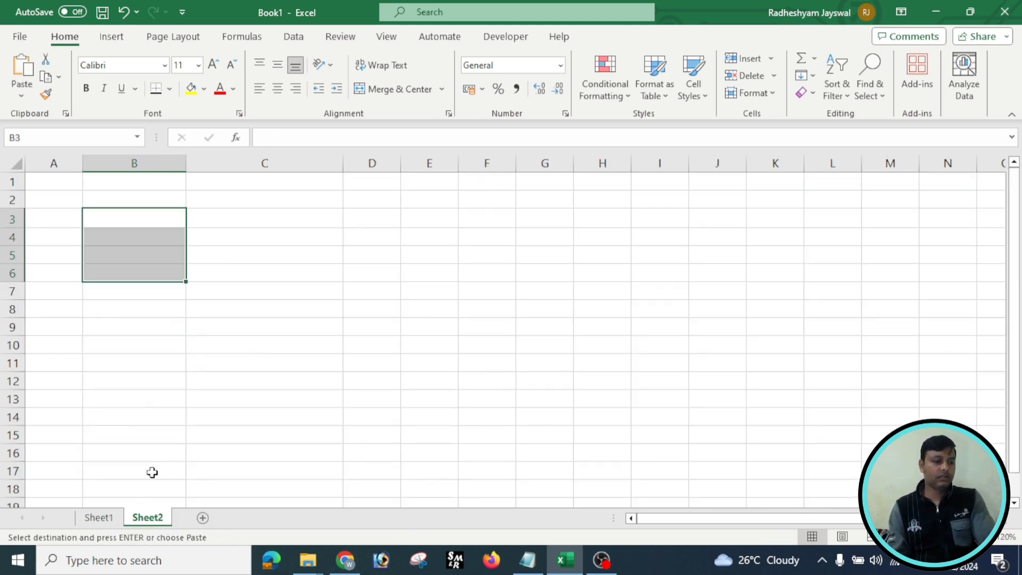
{"action": "left_click", "coordinate": [160, 310]}
{"action": "left_click", "coordinate": [138, 220]}
{"action": "key", "text": "ctrl+v"}
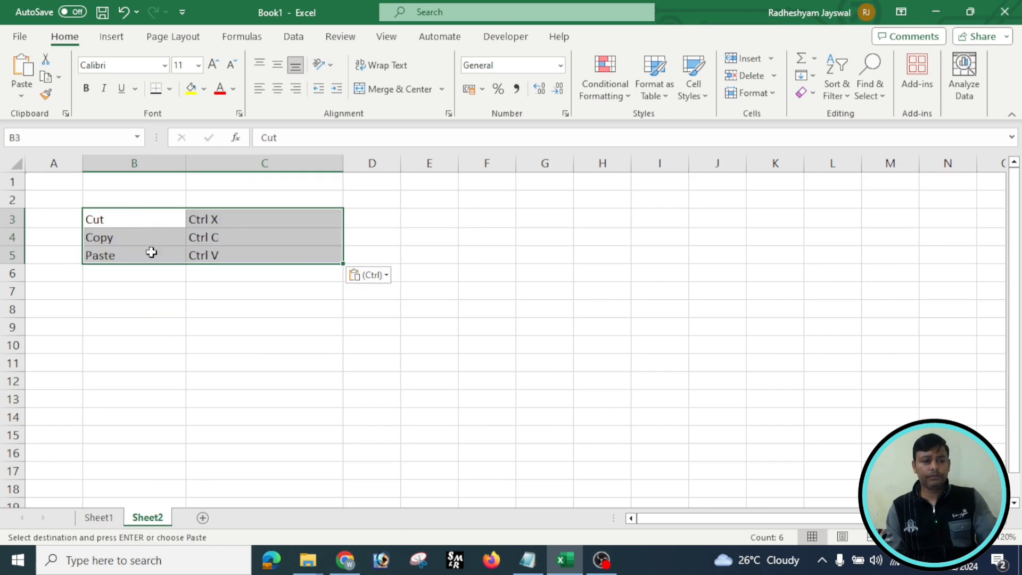
Step: Enter five sample first names in cells E3:E7 of Sheet2, one per row
{"action": "left_click", "coordinate": [322, 379]}
{"action": "left_click", "coordinate": [427, 220]}
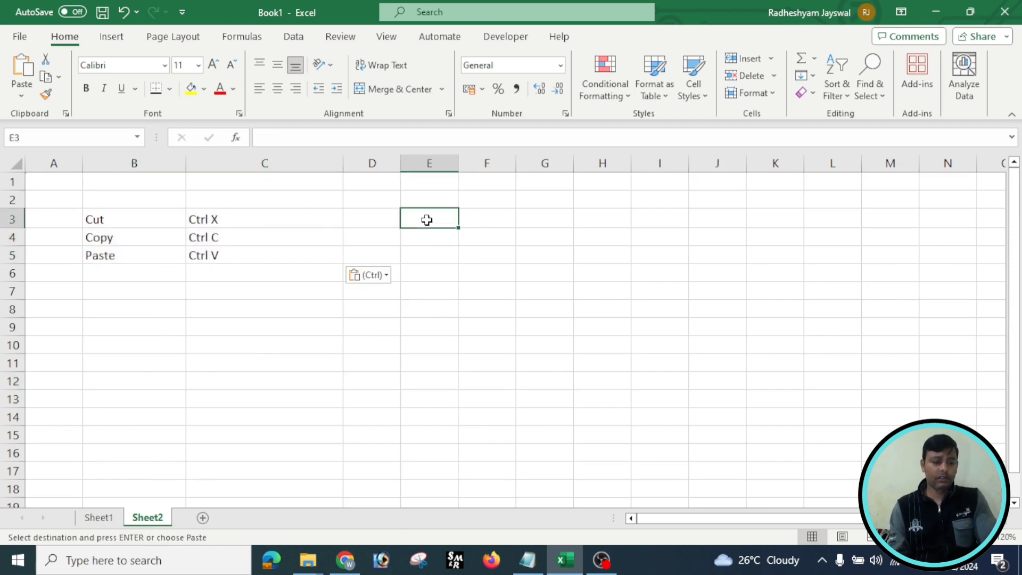
{"action": "type", "text": "Ram"}
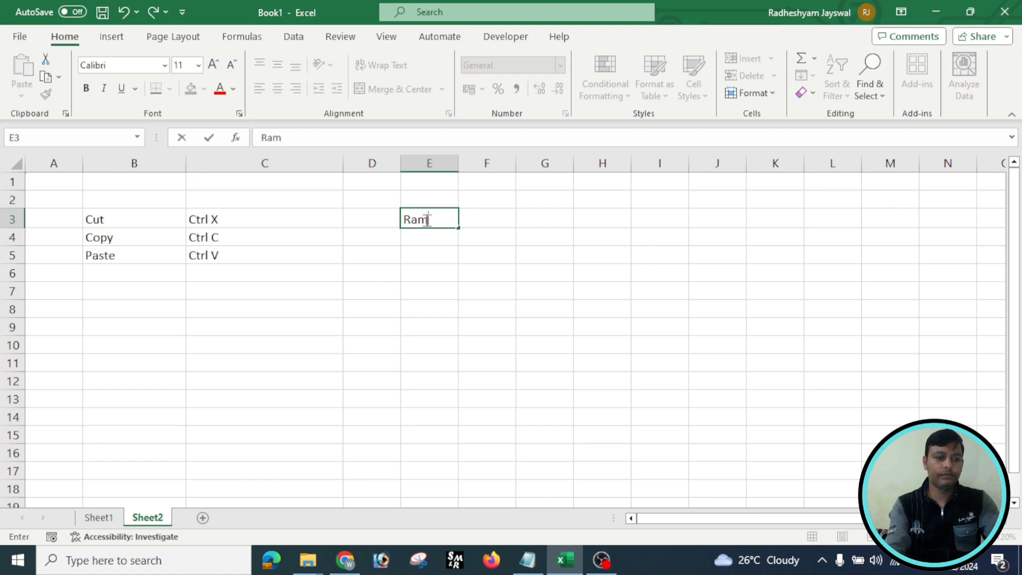
{"action": "key", "text": "Return"}
{"action": "type", "text": "Sh"}
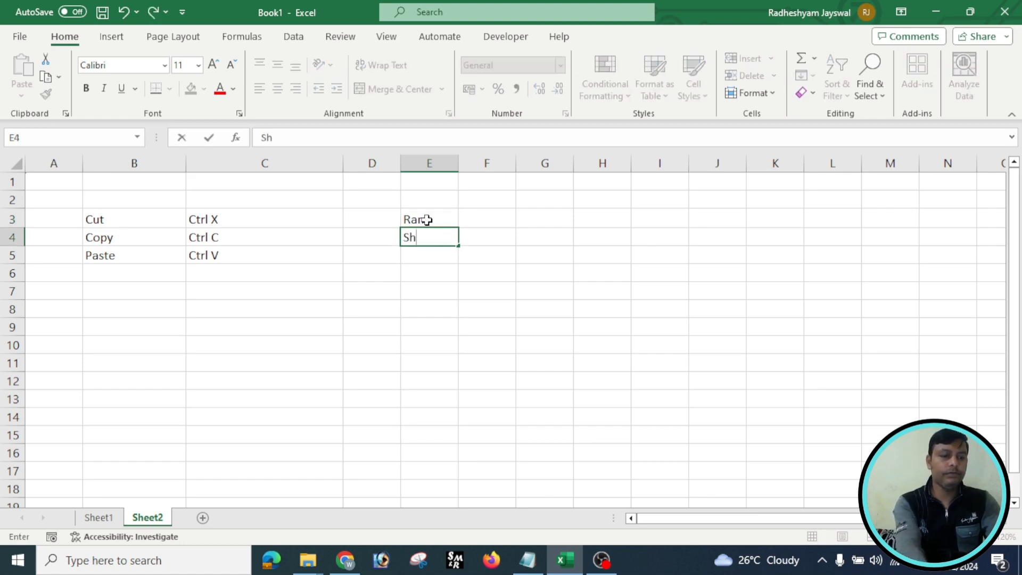
{"action": "type", "text": "yam"}
{"action": "key", "text": "Return"}
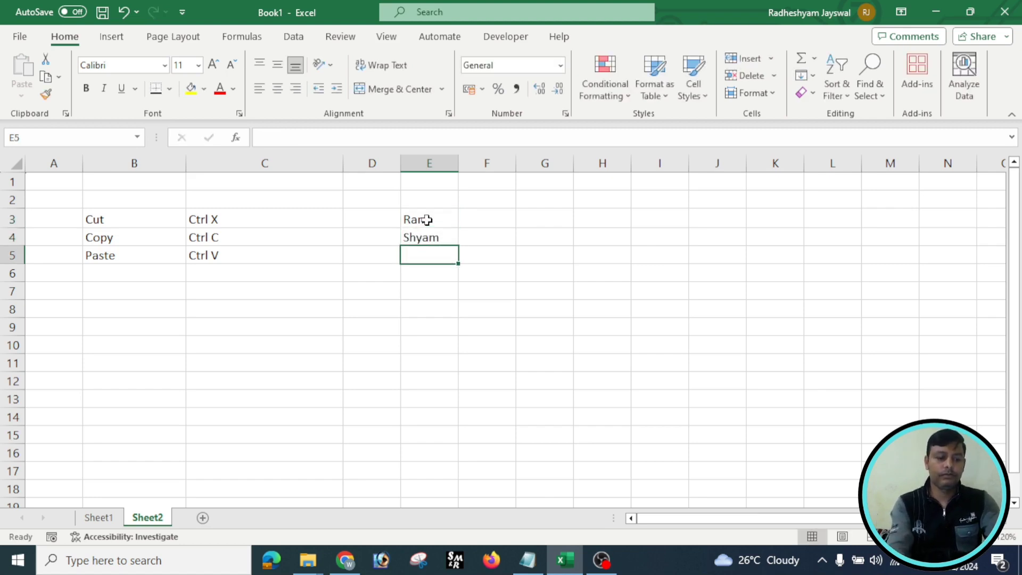
{"action": "type", "text": "Deepak"}
{"action": "key", "text": "Return"}
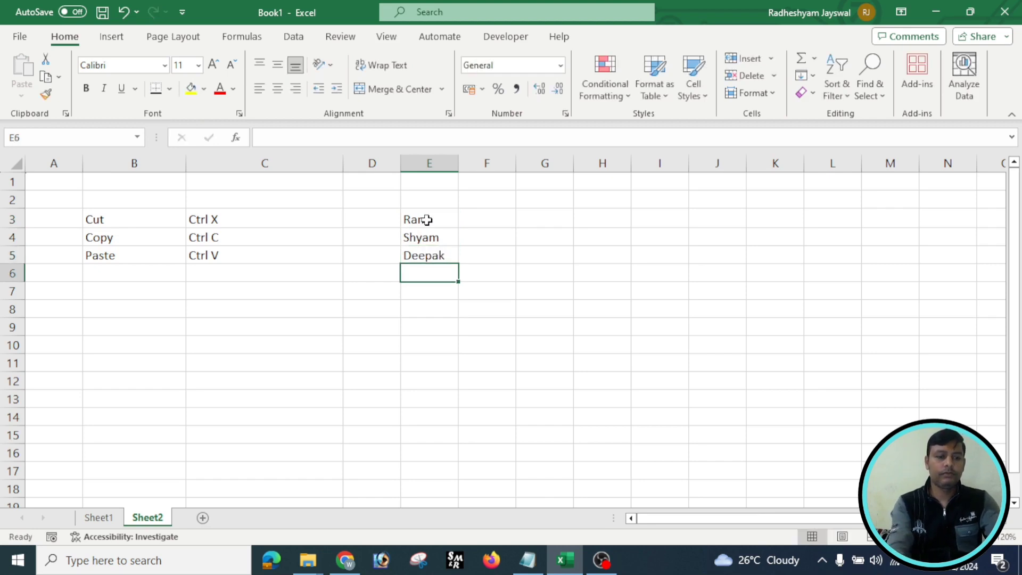
{"action": "type", "text": "Amit"}
{"action": "key", "text": "Return"}
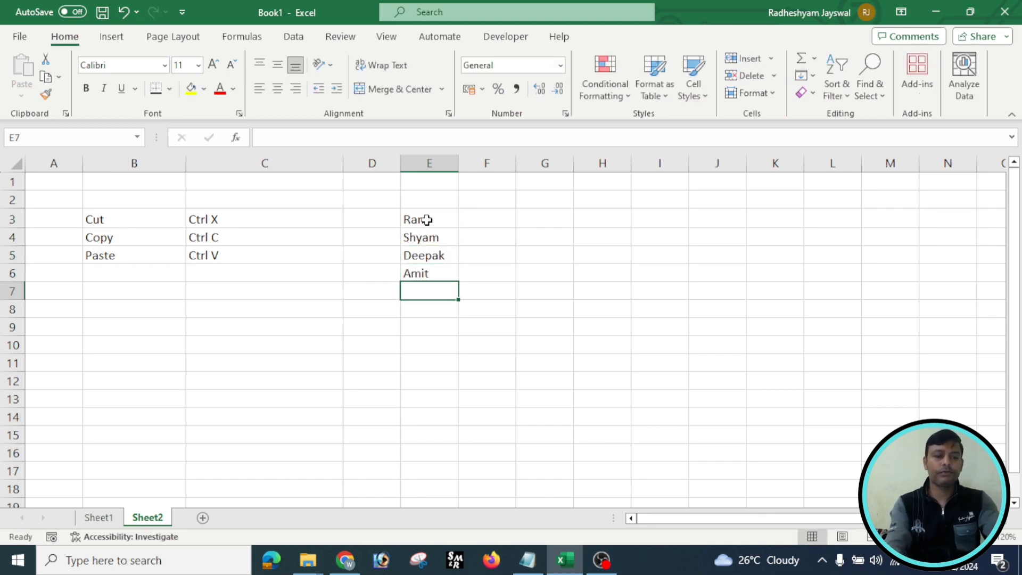
{"action": "type", "text": "Harish"}
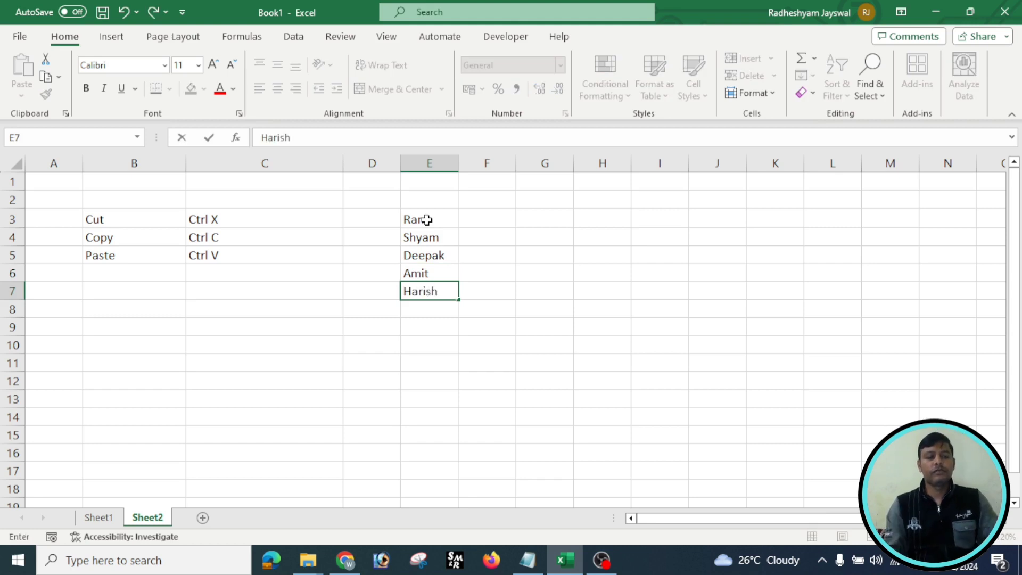
{"action": "left_click", "coordinate": [511, 323]}
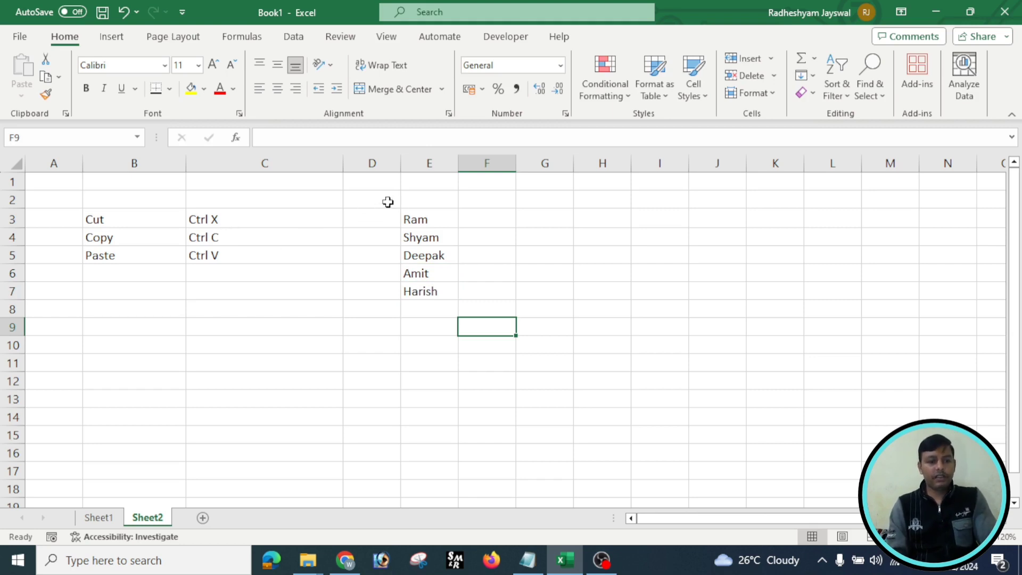
Step: Cut the first name in E3 and paste it into I3, then undo the move
{"action": "left_click", "coordinate": [418, 215]}
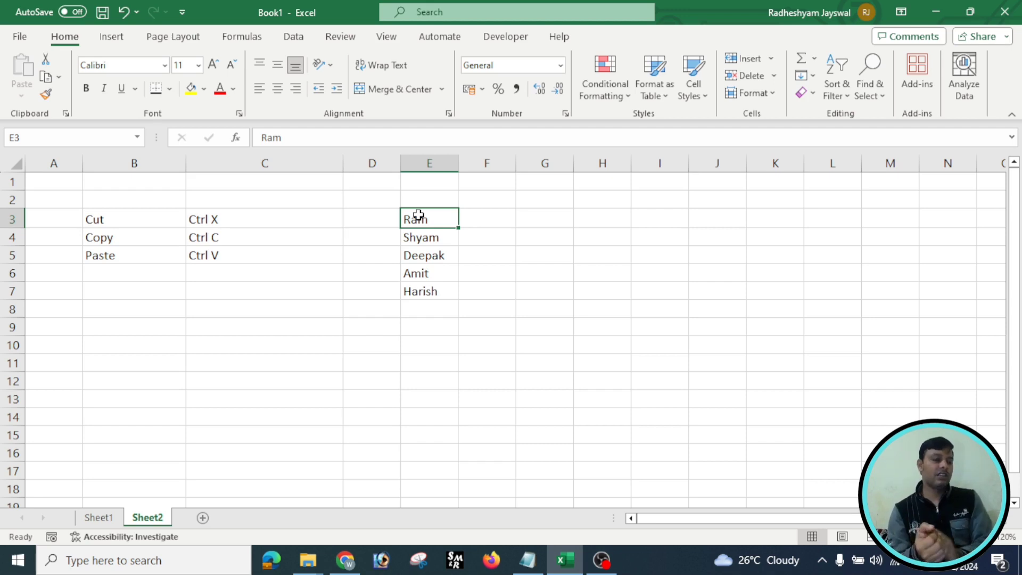
{"action": "left_click", "coordinate": [410, 288]}
{"action": "left_click", "coordinate": [418, 220]}
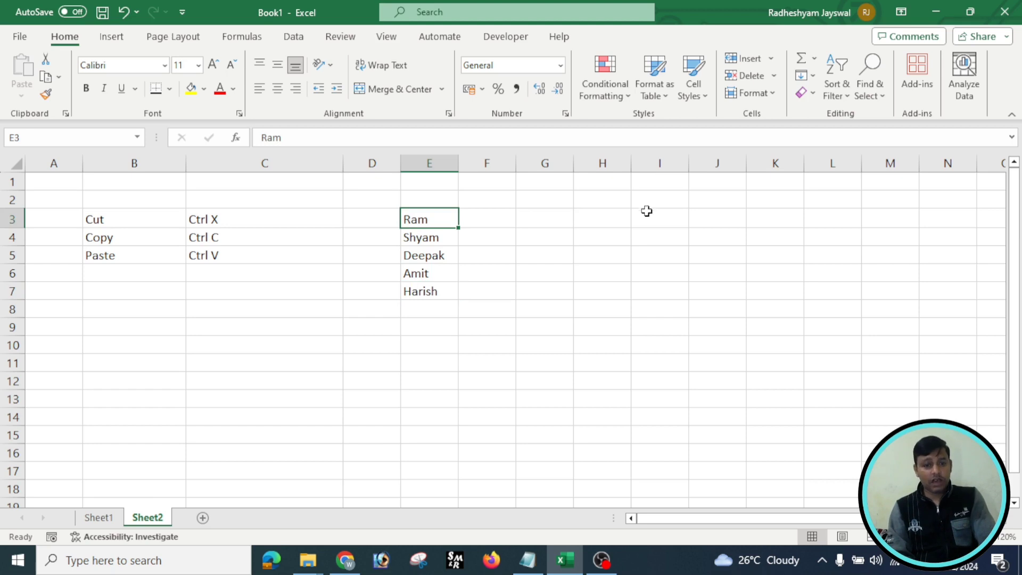
{"action": "left_click", "coordinate": [646, 218]}
{"action": "left_click", "coordinate": [415, 221]}
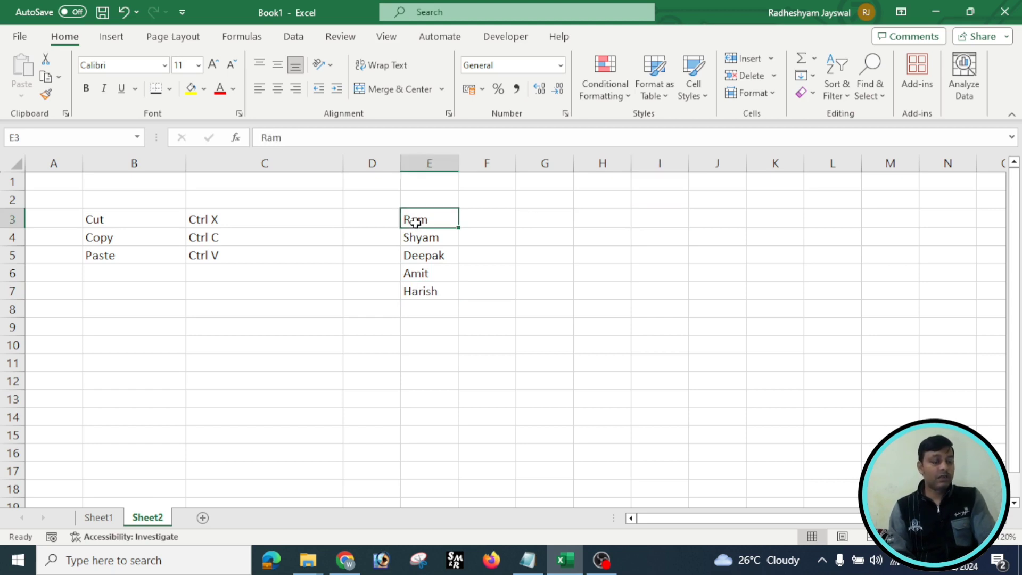
{"action": "right_click", "coordinate": [415, 222]}
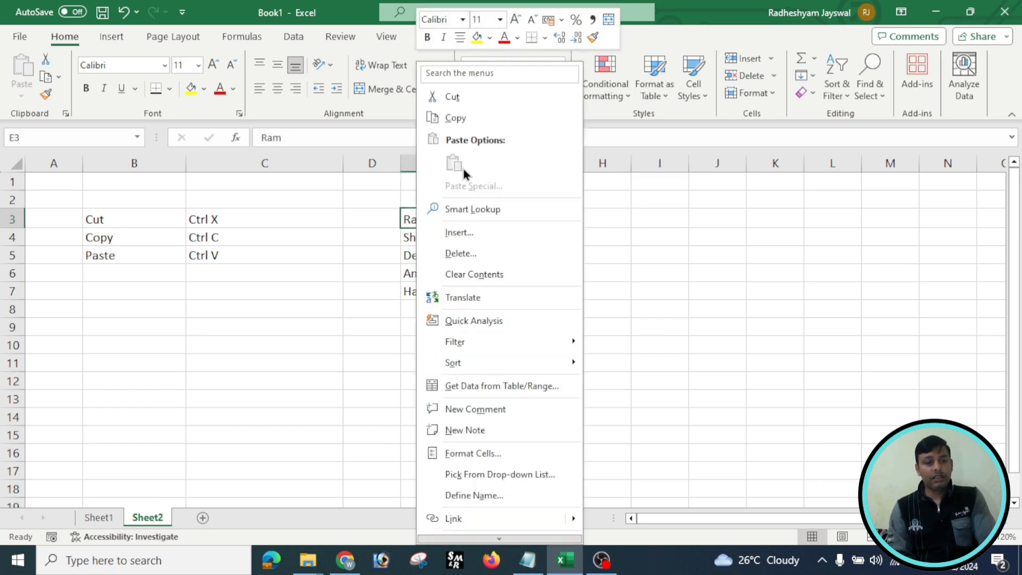
{"action": "left_click", "coordinate": [469, 98]}
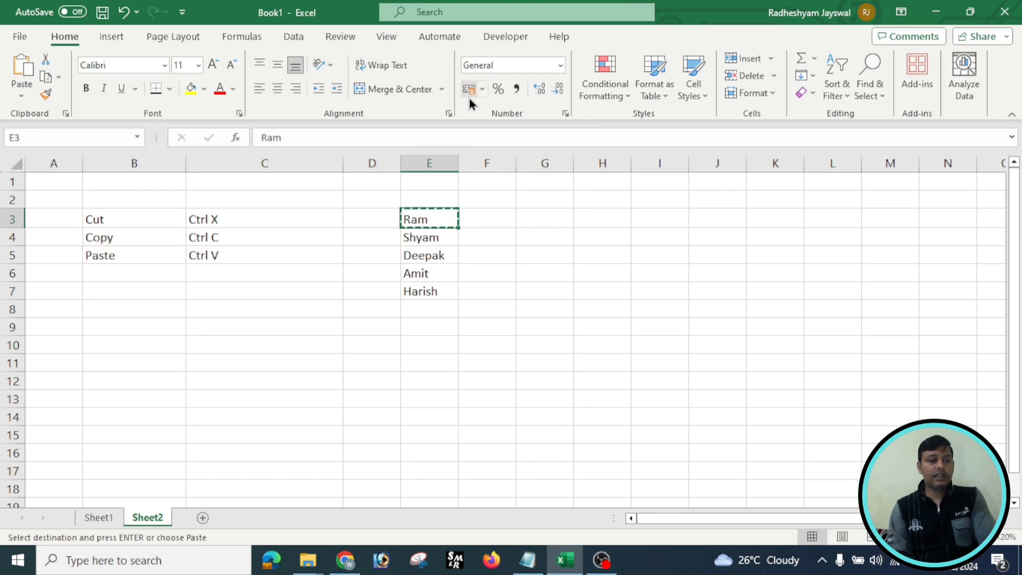
{"action": "left_click", "coordinate": [646, 215]}
{"action": "right_click", "coordinate": [647, 216]}
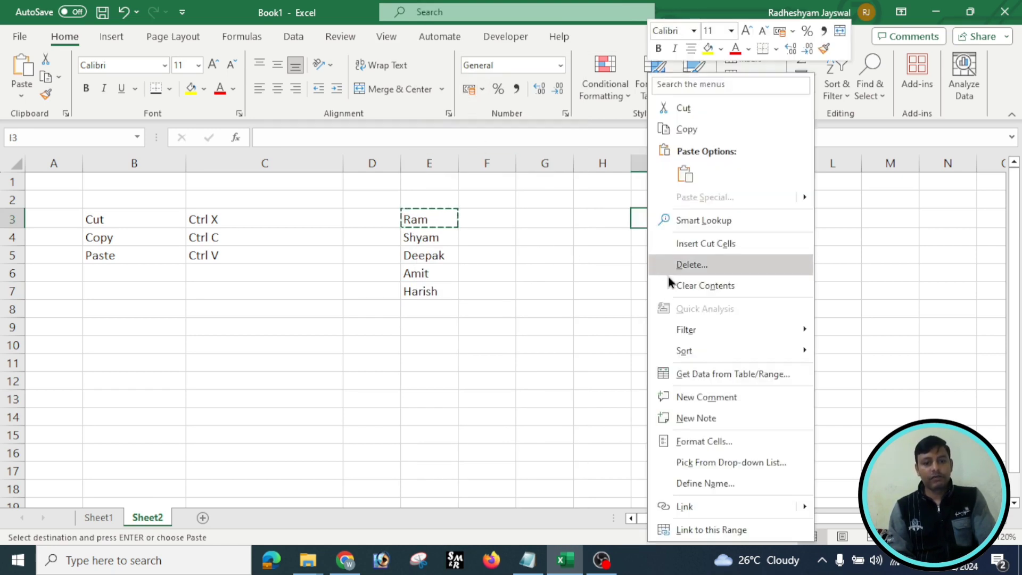
{"action": "left_click", "coordinate": [684, 175]}
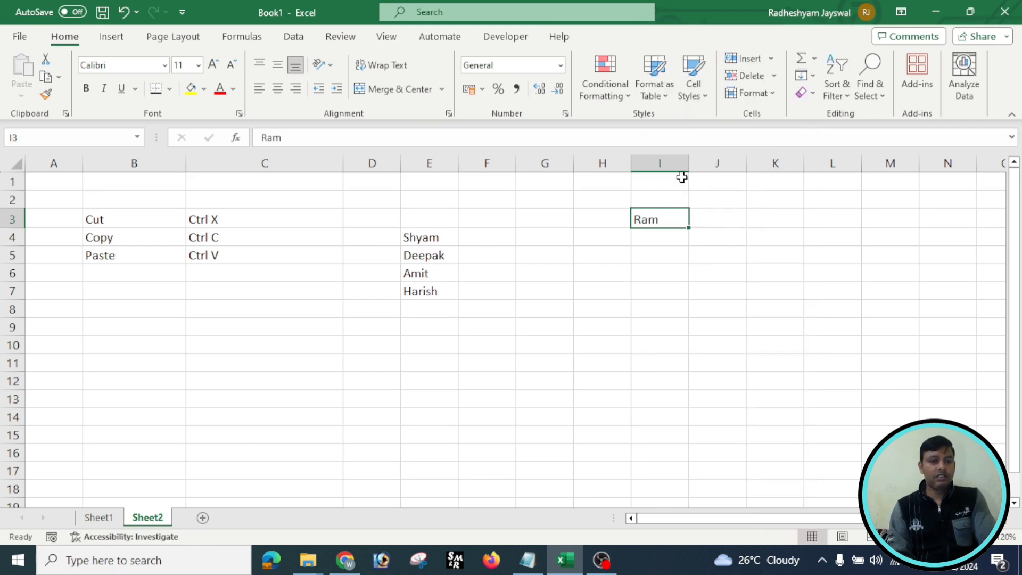
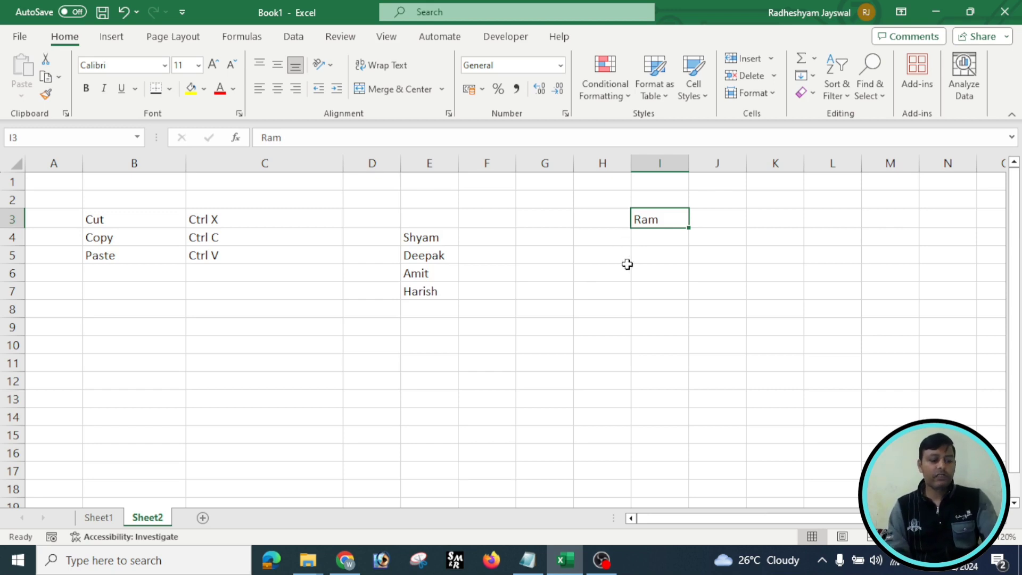
{"action": "key", "text": "ctrl+z"}
{"action": "left_click", "coordinate": [553, 288]}
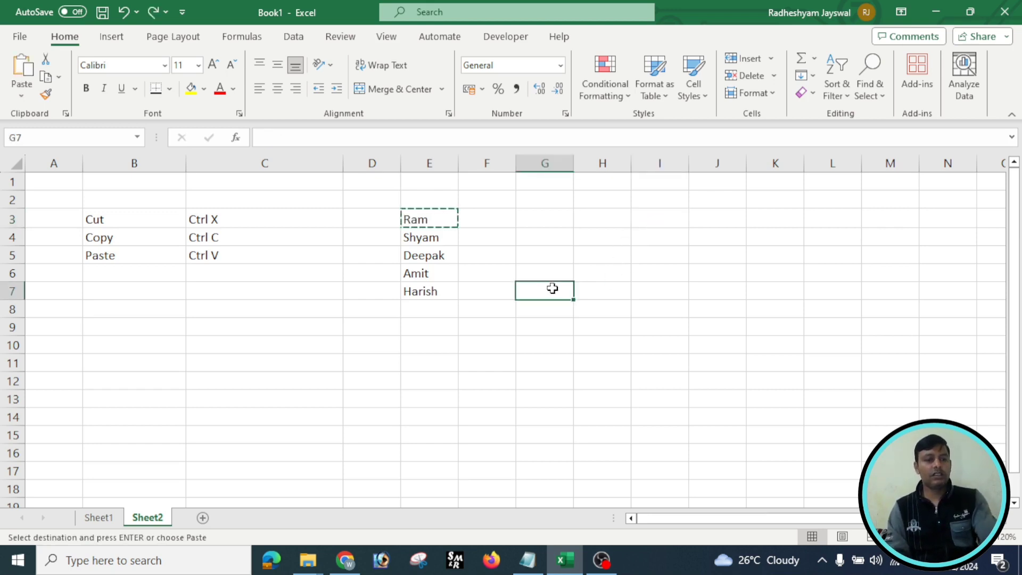
Step: Copy the name in E3 and paste it into I3, then clear the pasted copy
{"action": "left_click", "coordinate": [421, 223]}
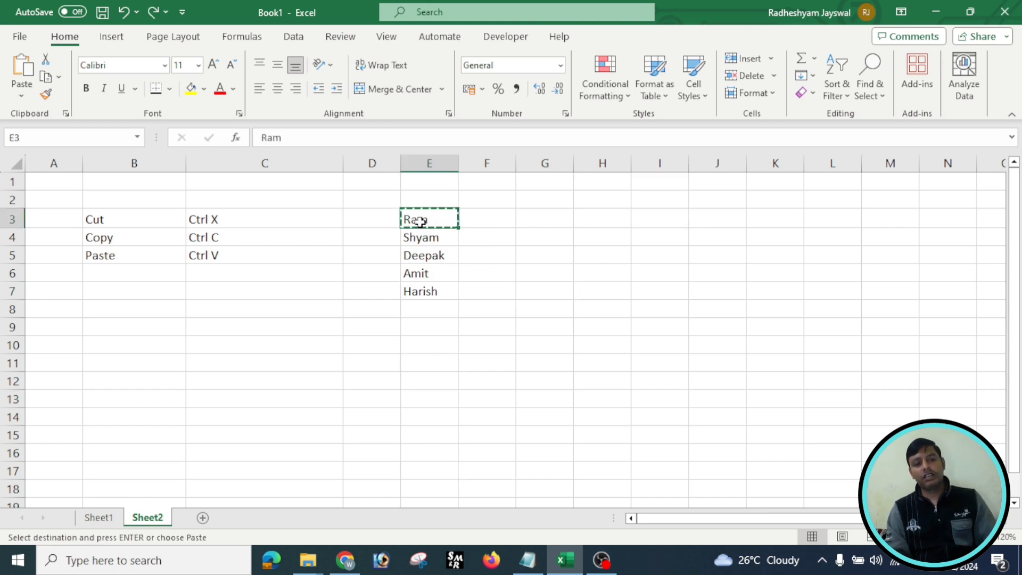
{"action": "right_click", "coordinate": [421, 224]}
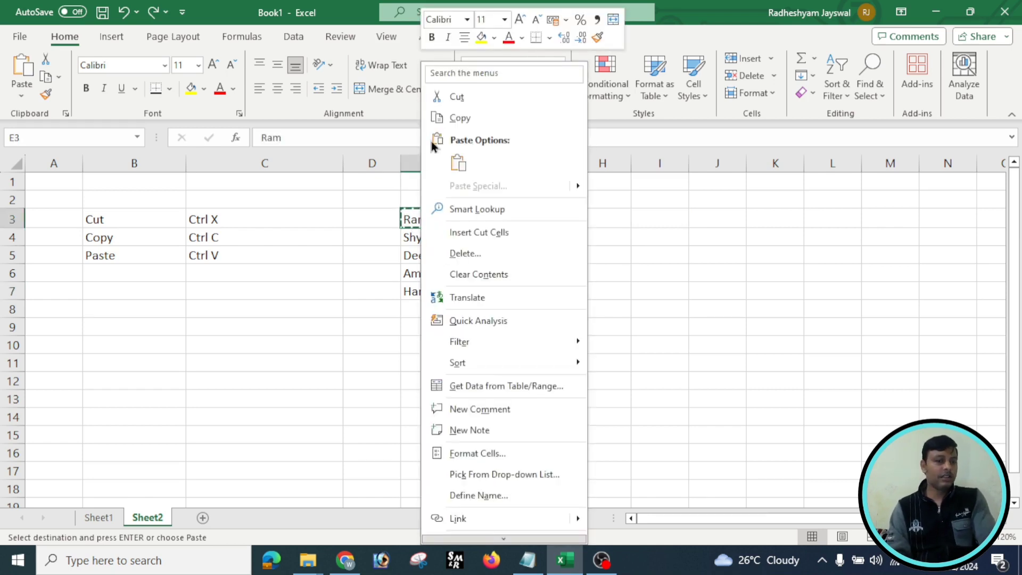
{"action": "left_click", "coordinate": [455, 113]}
{"action": "key", "text": "Right"}
{"action": "key", "text": "Right"}
{"action": "key", "text": "Right"}
{"action": "key", "text": "Right"}
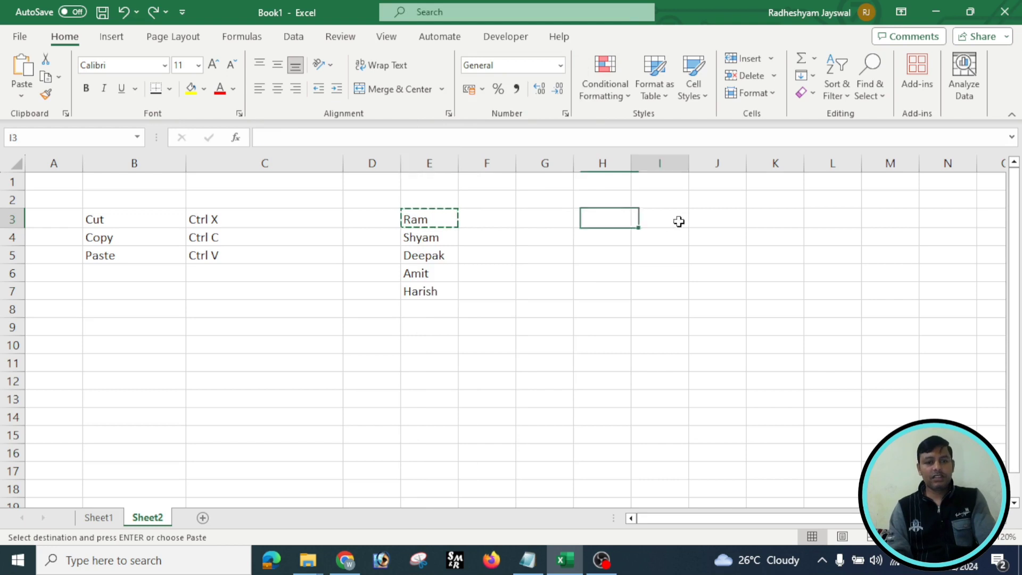
{"action": "right_click", "coordinate": [679, 222]}
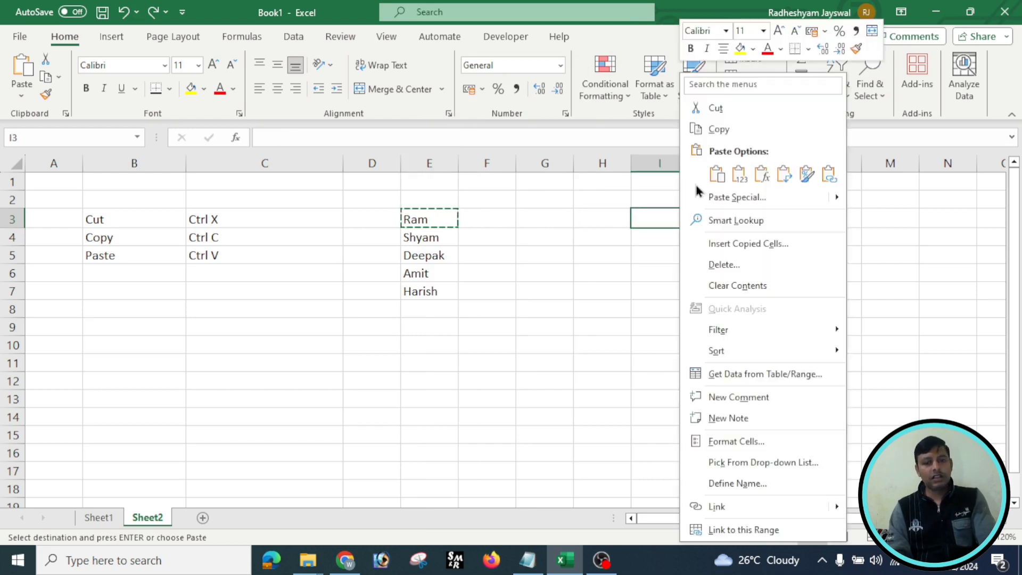
{"action": "left_click", "coordinate": [714, 178]}
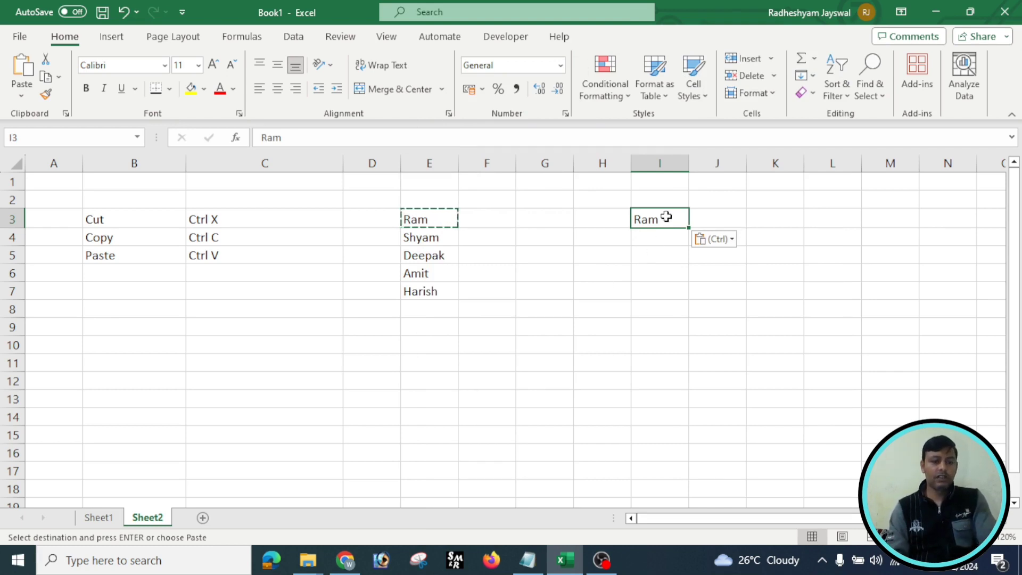
{"action": "key", "text": "Delete"}
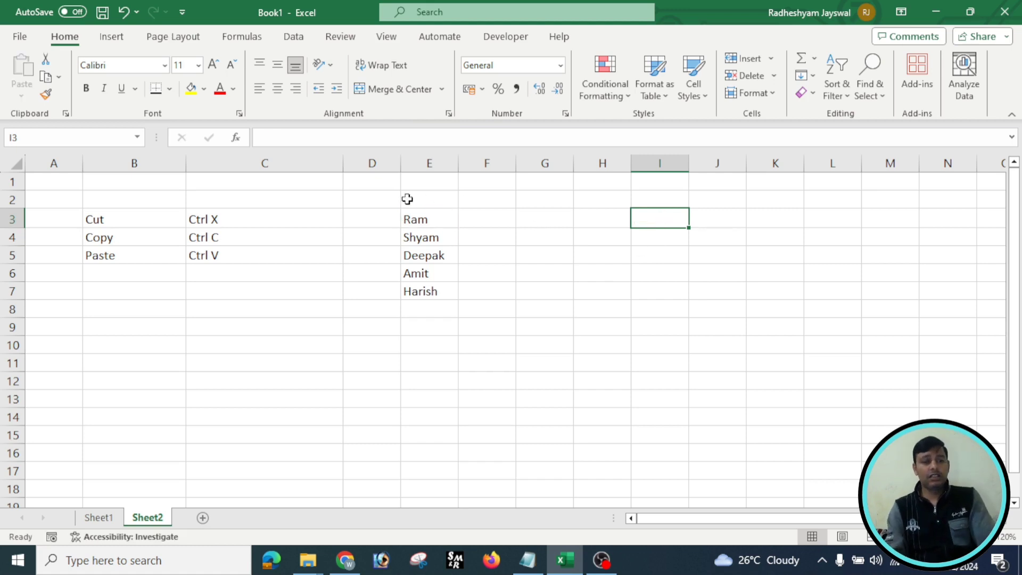
Step: Cut the third name in E5 and paste it into H5
{"action": "left_click", "coordinate": [421, 218]}
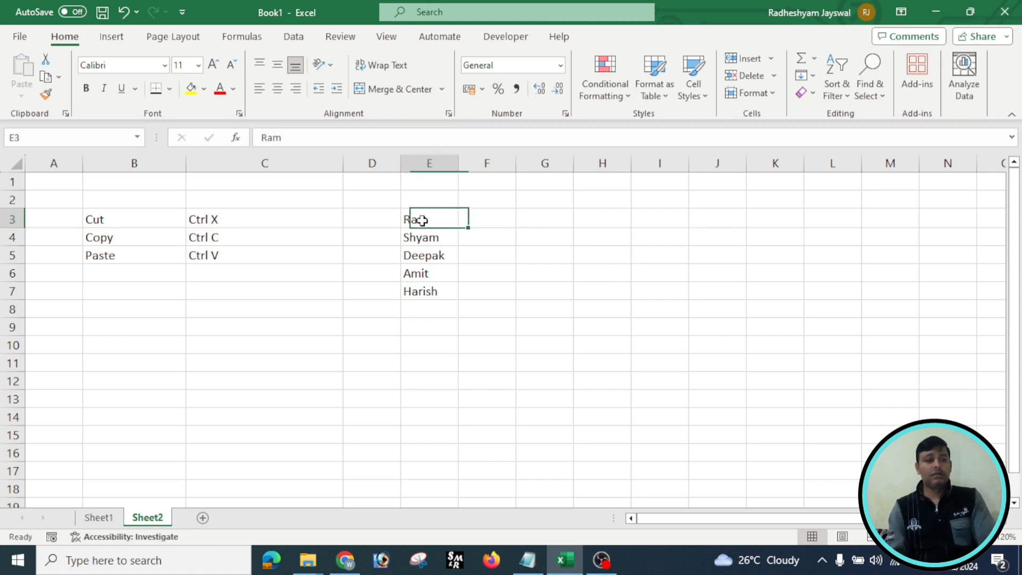
{"action": "left_click", "coordinate": [422, 258]}
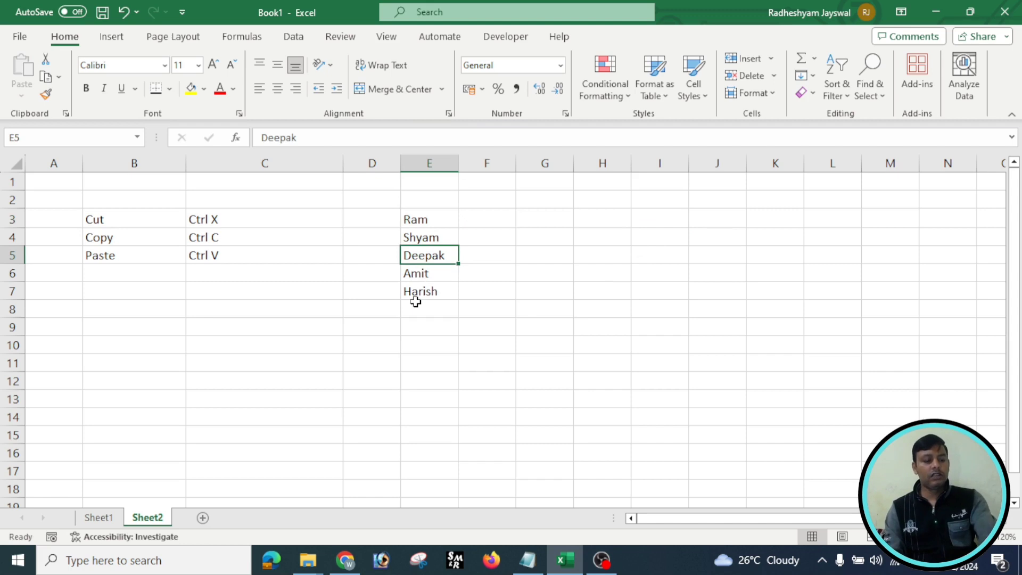
{"action": "key", "text": "ctrl+x"}
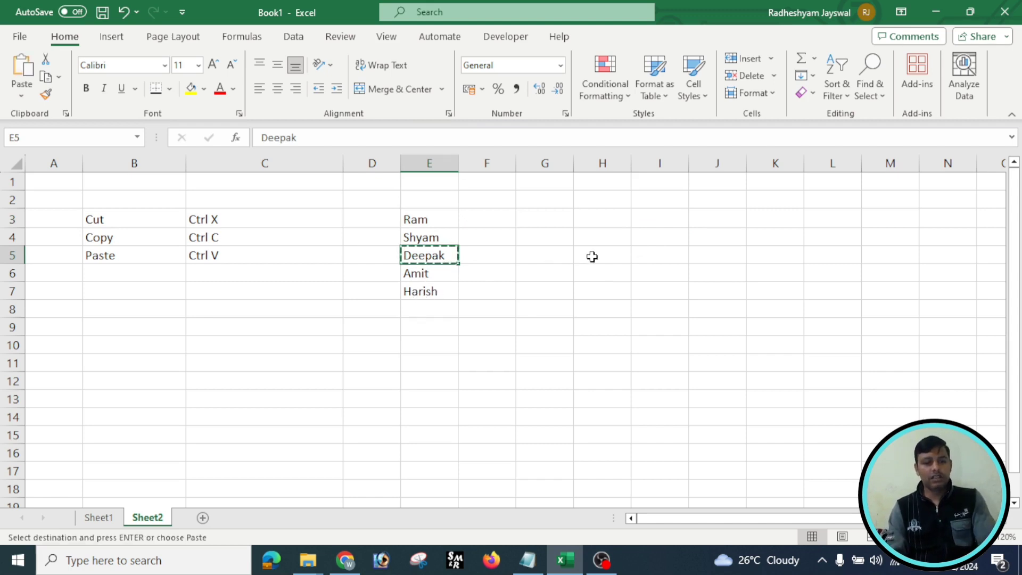
{"action": "left_click", "coordinate": [592, 256]}
{"action": "key", "text": "ctrl+v"}
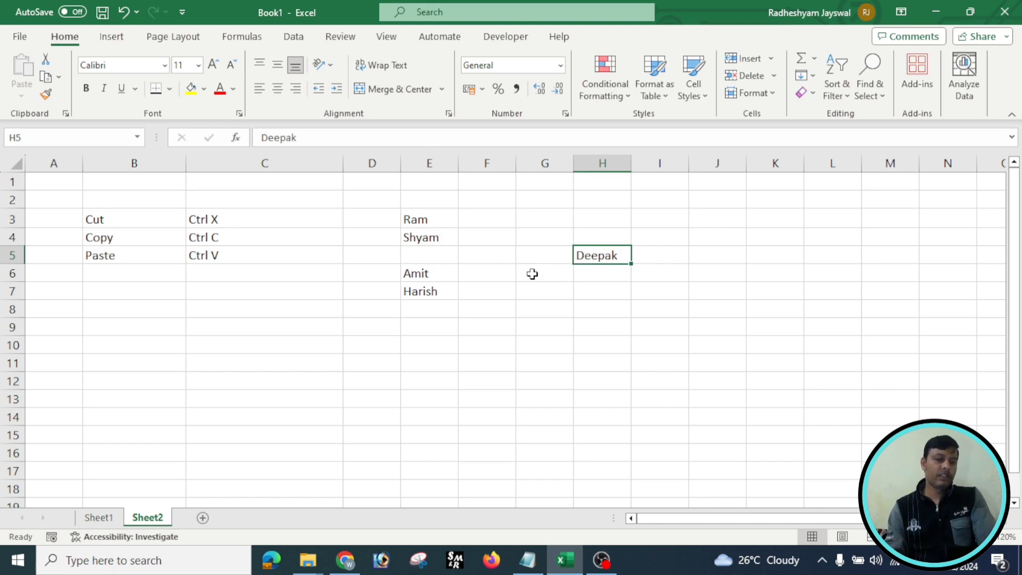
Step: Copy the second name in E4 and paste it into H4
{"action": "left_click", "coordinate": [414, 235]}
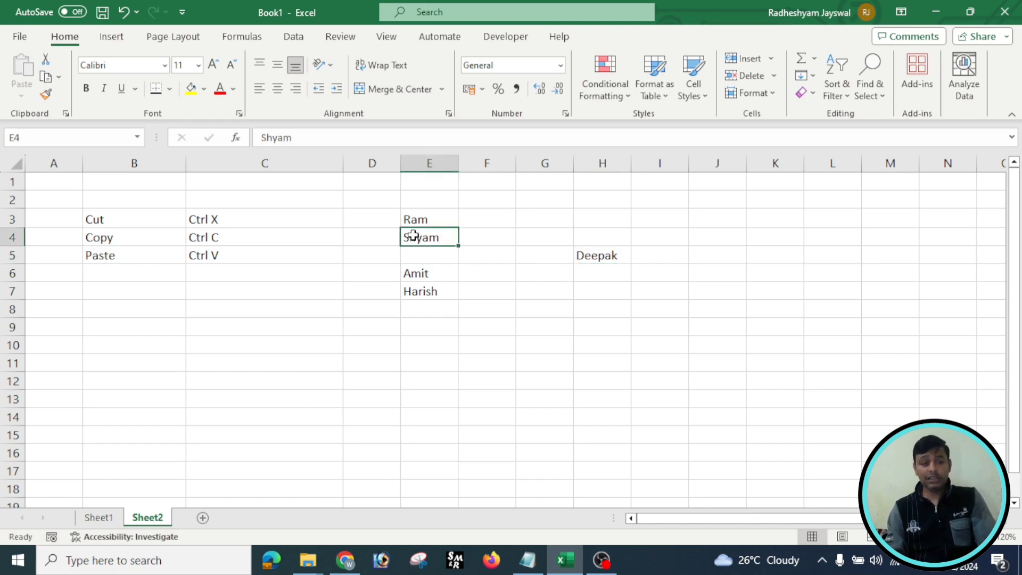
{"action": "key", "text": "ctrl+c"}
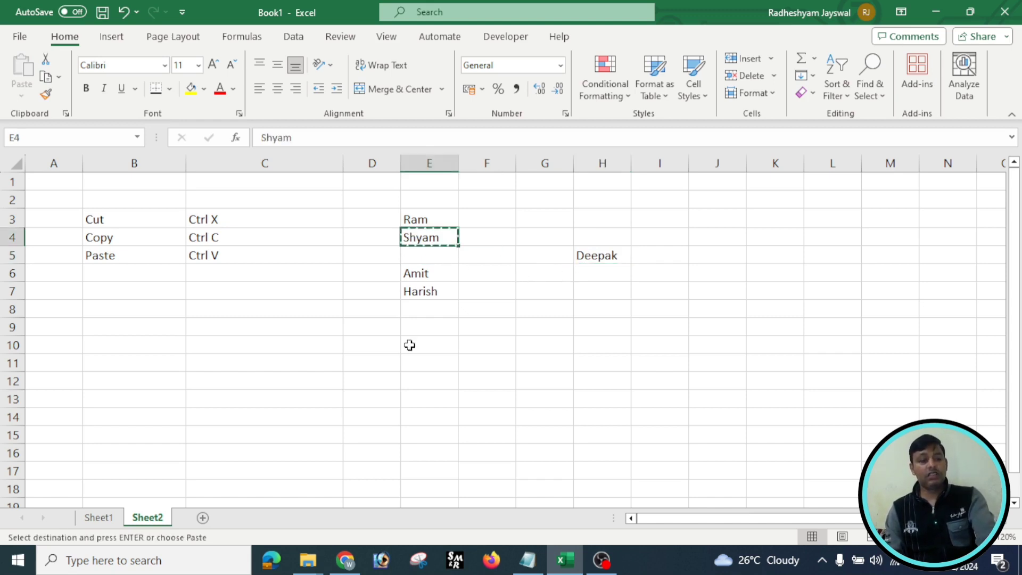
{"action": "left_click", "coordinate": [628, 237]}
{"action": "key", "text": "ctrl+v"}
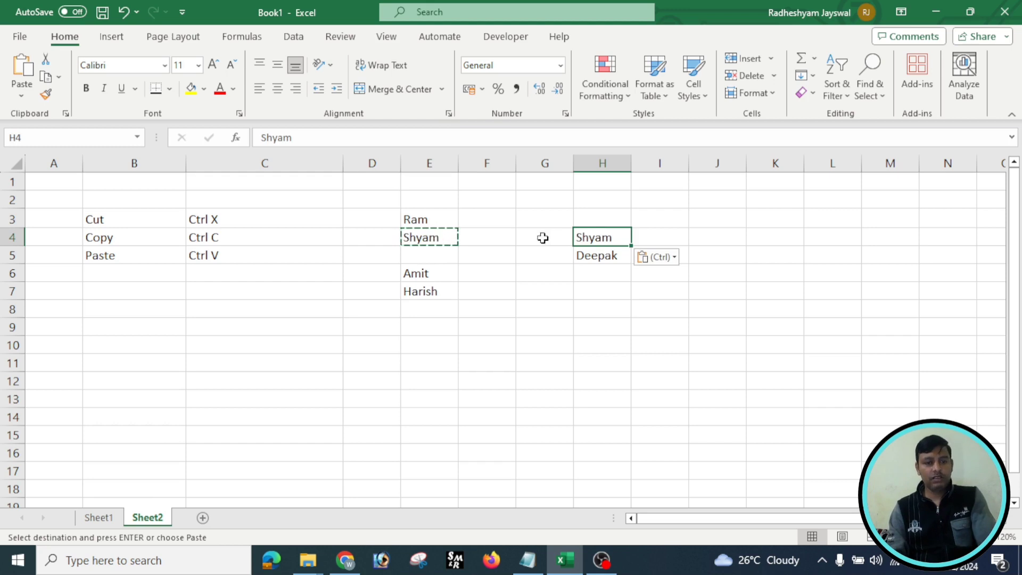
{"action": "left_click", "coordinate": [418, 254]}
{"action": "left_click", "coordinate": [613, 257]}
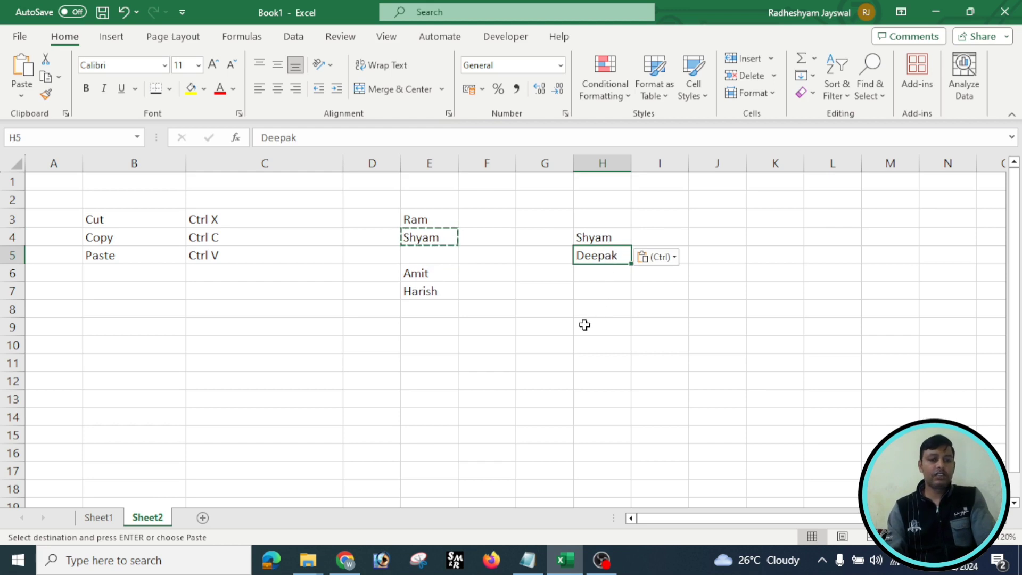
Step: Clear the shortcut rows and all sample names from B3:J9 of Sheet2
{"action": "scroll", "coordinate": [585, 324], "scroll_direction": "down", "scroll_amount": 1}
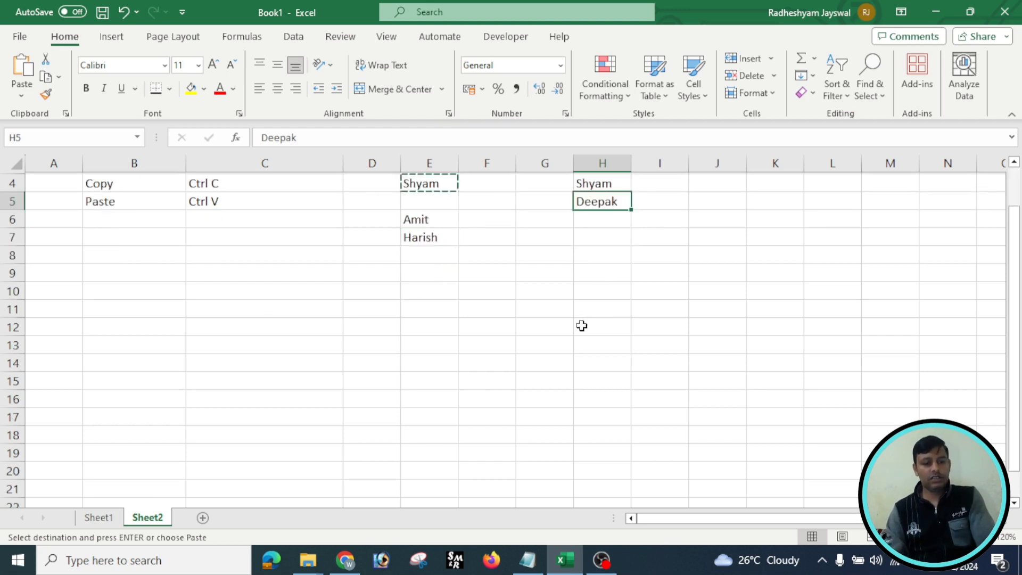
{"action": "left_click", "coordinate": [535, 330]}
{"action": "scroll", "coordinate": [529, 333], "scroll_direction": "up", "scroll_amount": 1}
{"action": "left_click_drag", "start_coordinate": [101, 219], "coordinate": [738, 326]}
{"action": "key", "text": "Delete"}
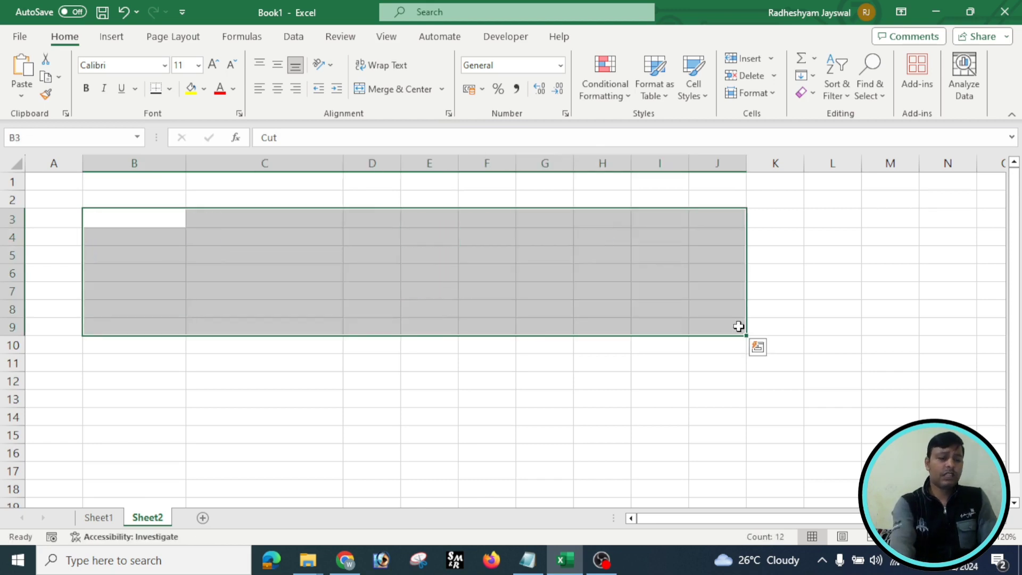
Step: Copy the Font Size, Font Style and Color topics from B27:B29 of Sheet1 into Sheet2 starting at B3
{"action": "left_click", "coordinate": [91, 522]}
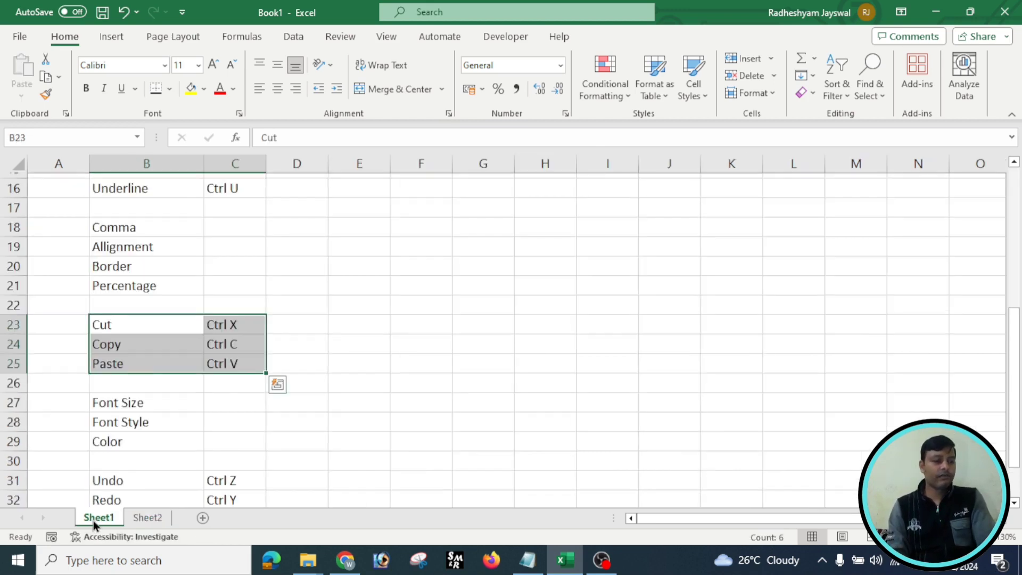
{"action": "scroll", "coordinate": [130, 458], "scroll_direction": "down", "scroll_amount": 3}
{"action": "scroll", "coordinate": [132, 458], "scroll_direction": "up", "scroll_amount": 1}
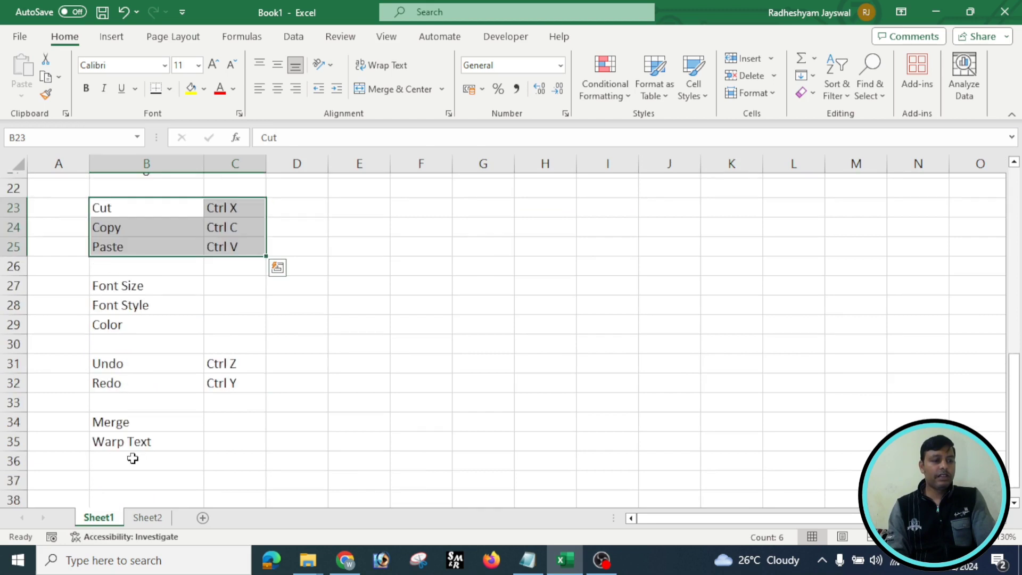
{"action": "left_click_drag", "start_coordinate": [139, 292], "coordinate": [141, 326]}
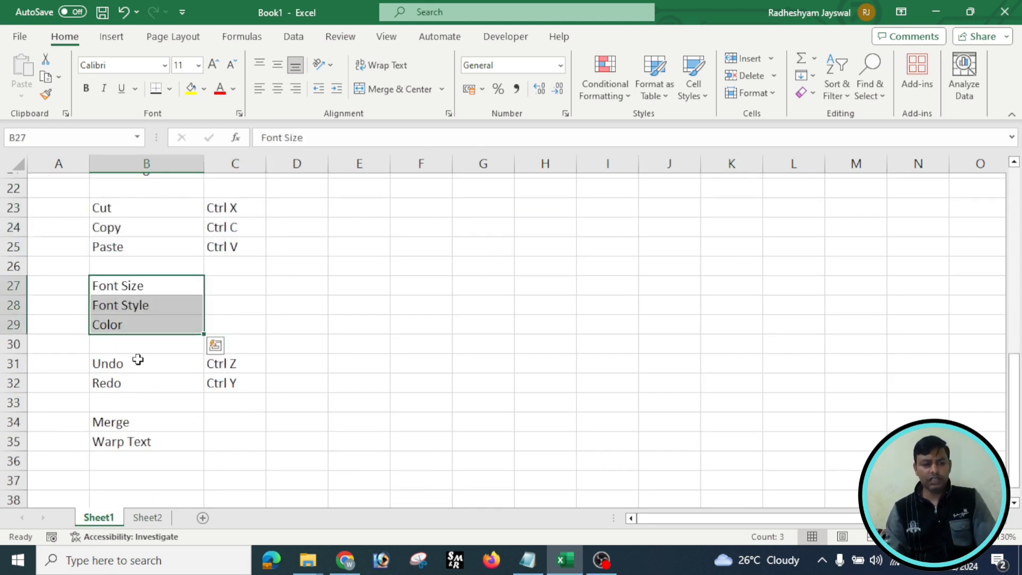
{"action": "key", "text": "ctrl+c"}
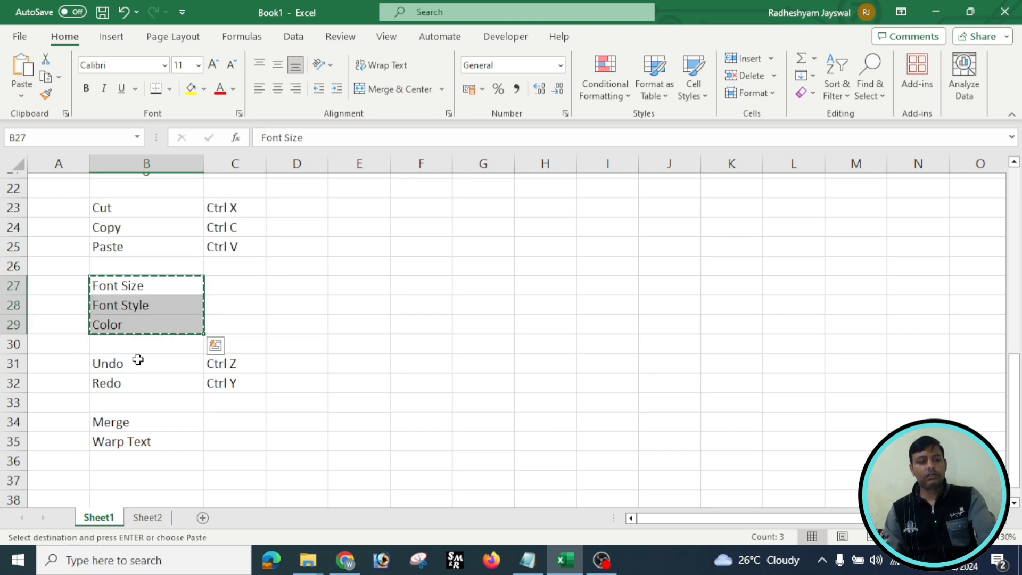
{"action": "key", "text": "ctrl+q"}
{"action": "left_click", "coordinate": [147, 517]}
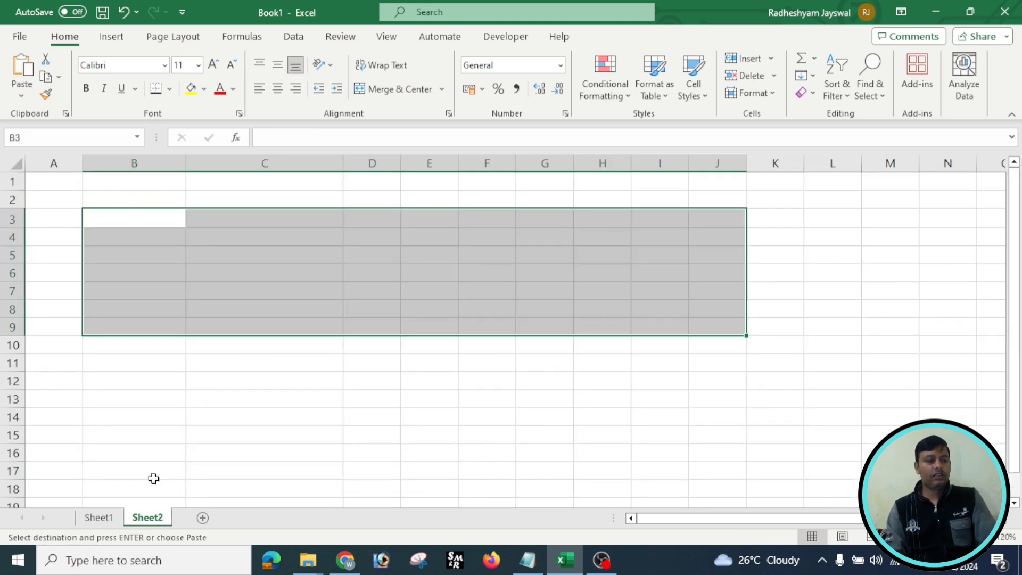
{"action": "left_click", "coordinate": [128, 216]}
{"action": "key", "text": "ctrl+v"}
{"action": "left_click", "coordinate": [125, 286]}
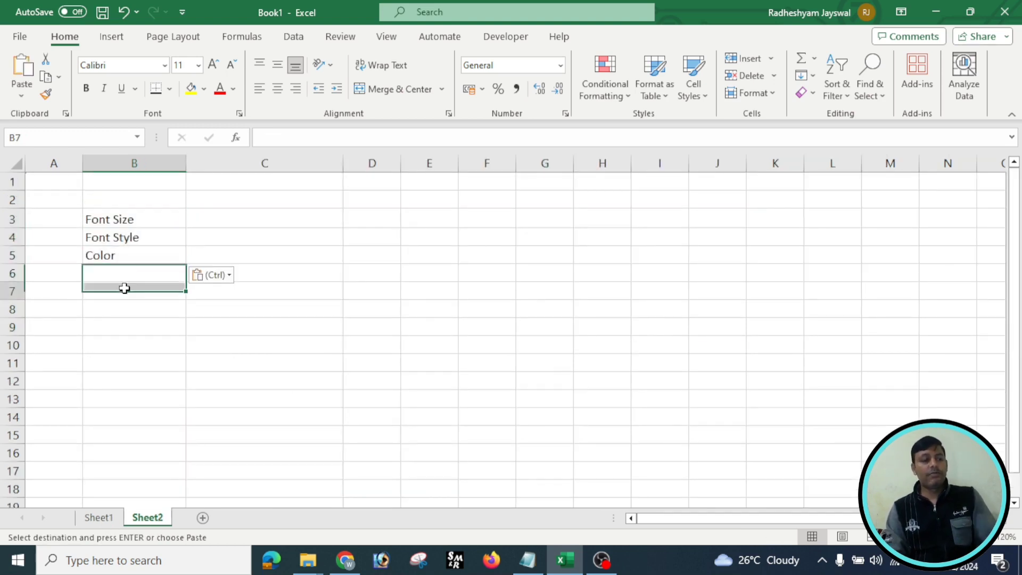
Step: Enter four sample first names in D3:D6 of Sheet2
{"action": "left_click", "coordinate": [359, 226]}
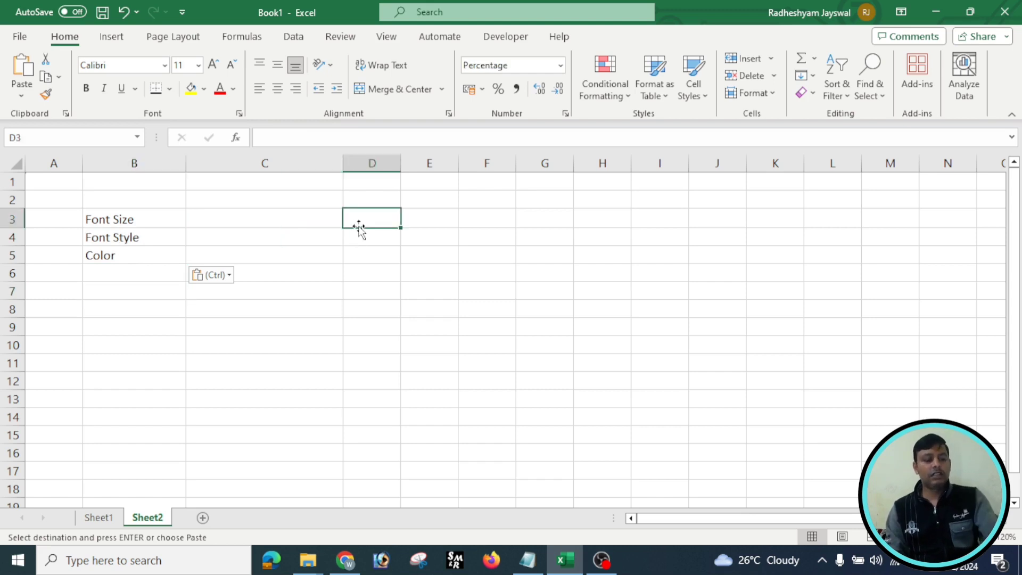
{"action": "key", "text": "Escape"}
{"action": "type", "text": "Ram"}
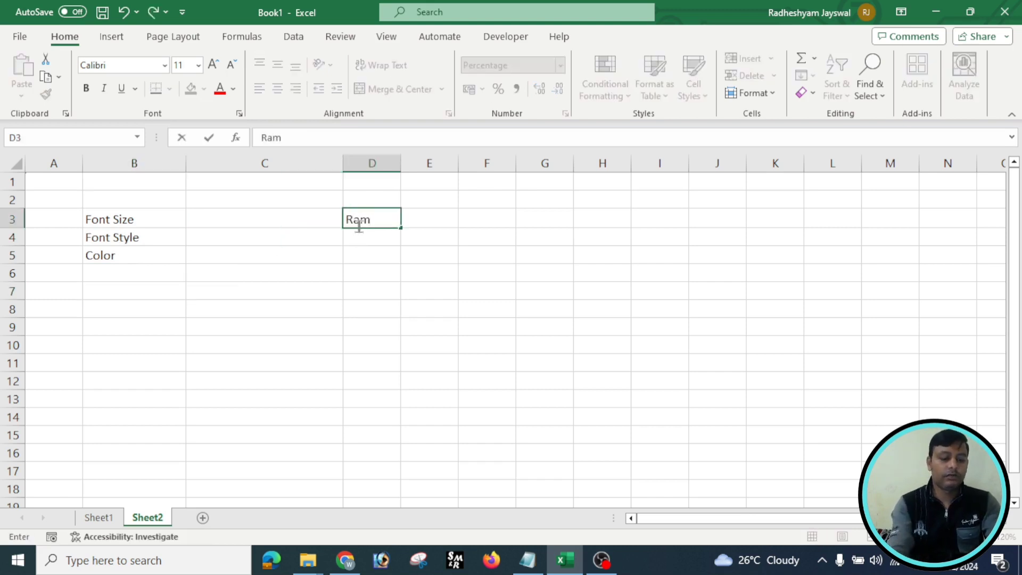
{"action": "key", "text": "Return"}
{"action": "type", "text": "Rah"}
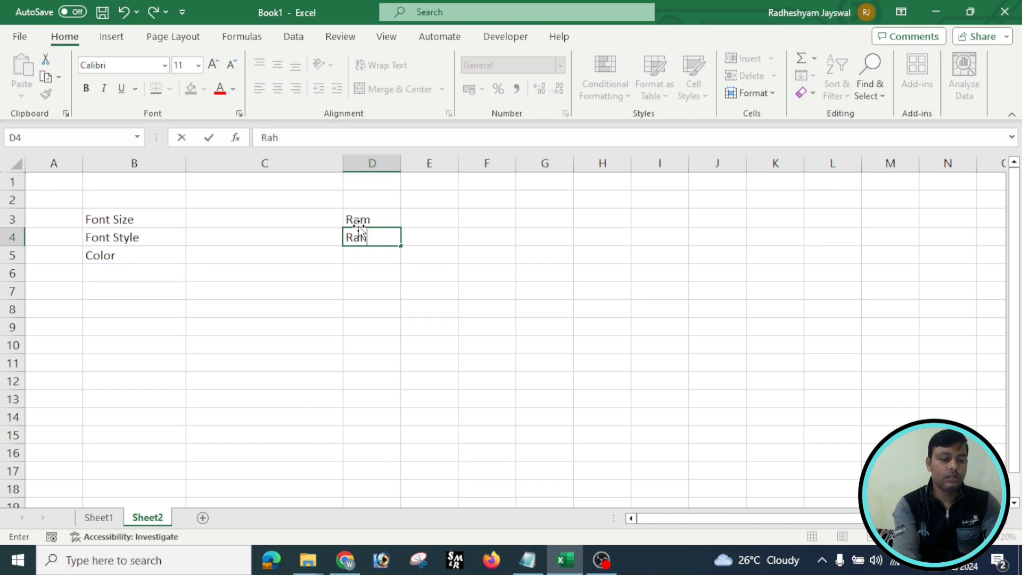
{"action": "type", "text": "im"}
{"action": "key", "text": "Return"}
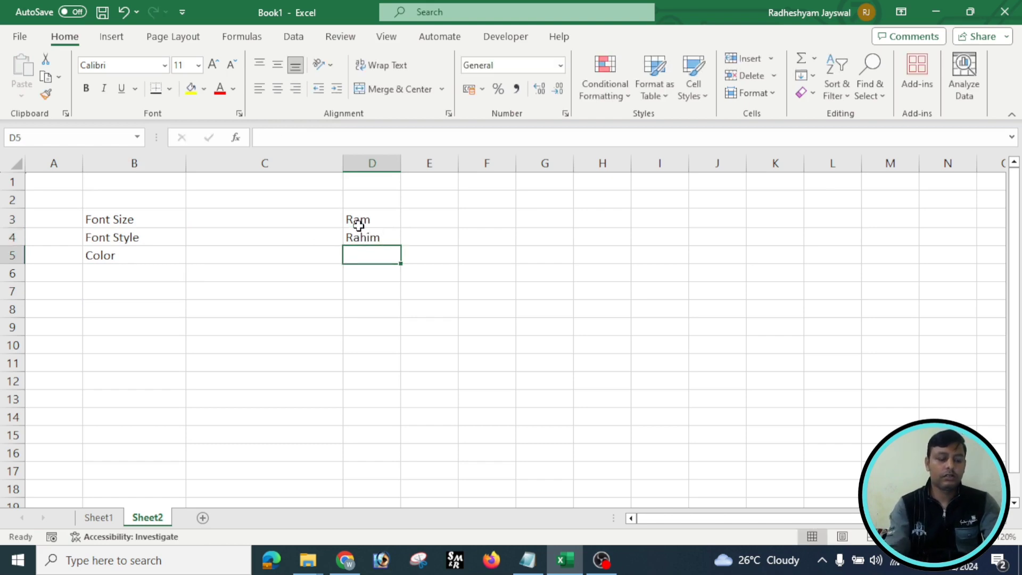
{"action": "type", "text": "Vinod"}
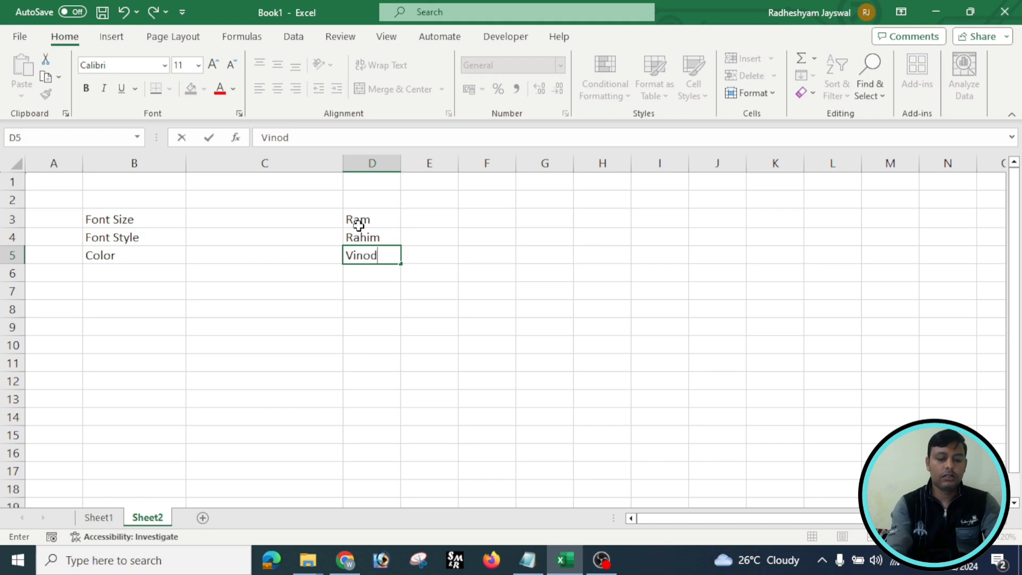
{"action": "key", "text": "Return"}
{"action": "type", "text": "A"}
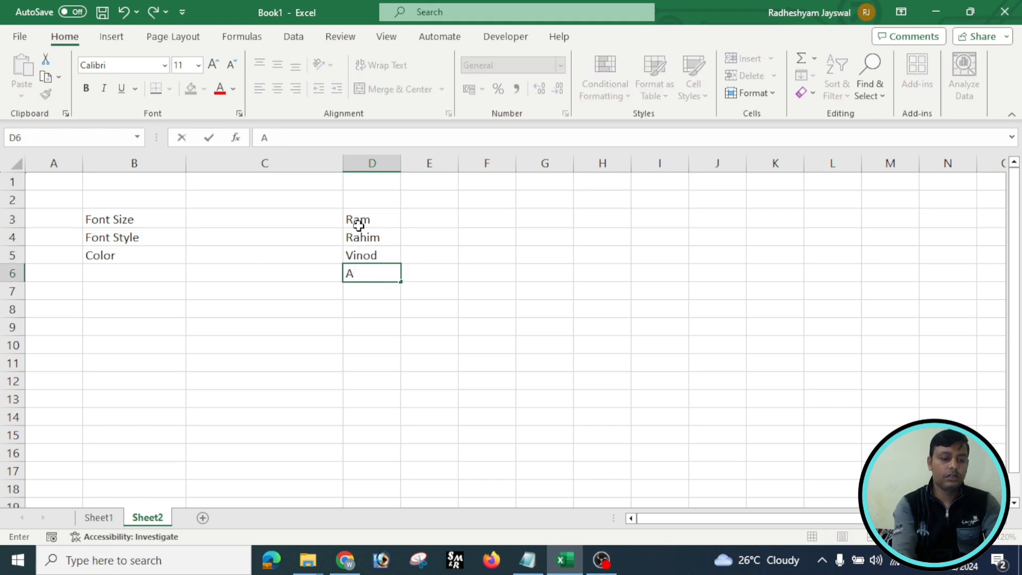
{"action": "type", "text": "mit"}
{"action": "left_click", "coordinate": [363, 342]}
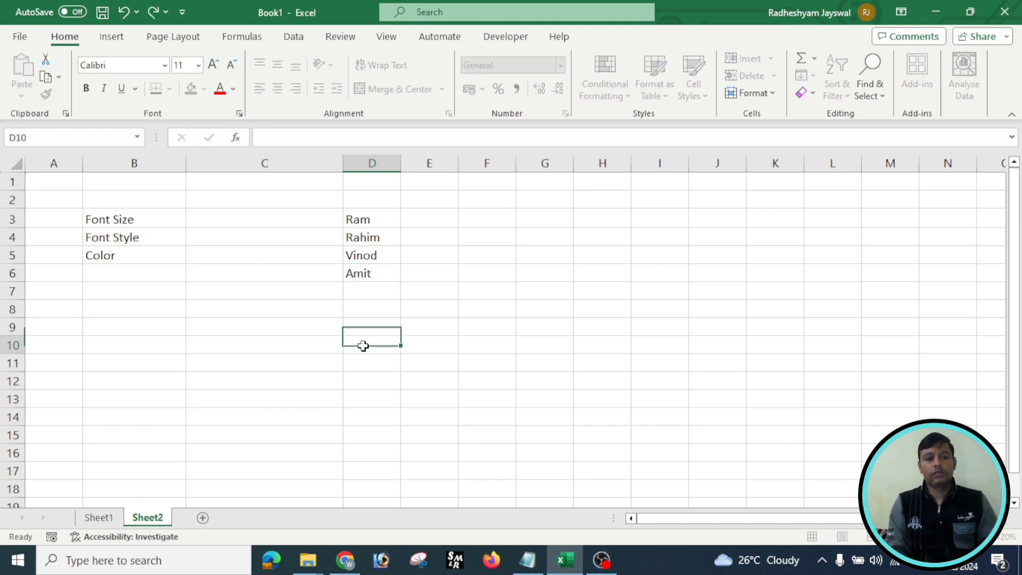
Step: Preview larger font sizes, such as 26, on the name in D3 without applying one
{"action": "left_click_drag", "start_coordinate": [383, 213], "coordinate": [384, 265]}
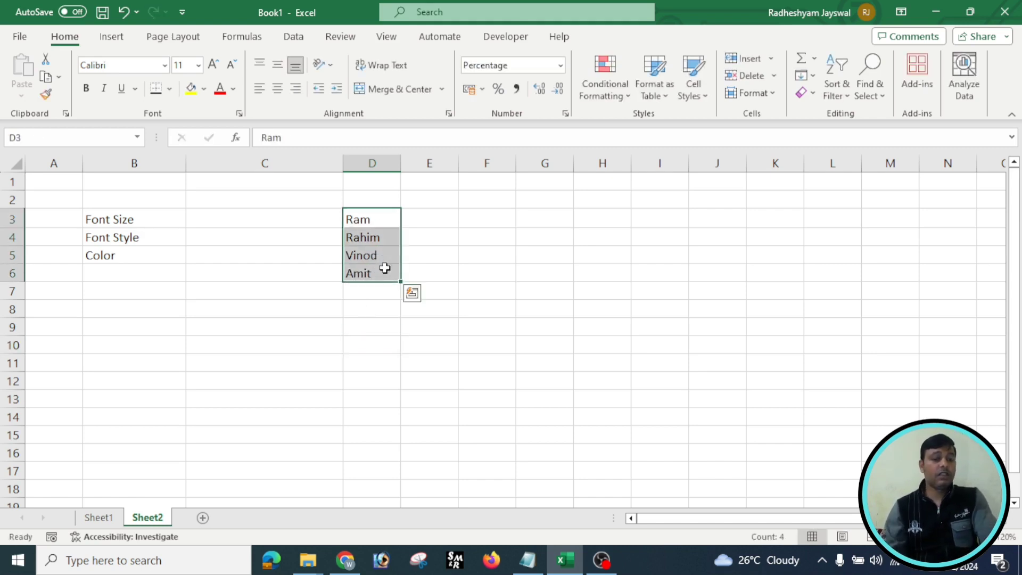
{"action": "left_click", "coordinate": [344, 309]}
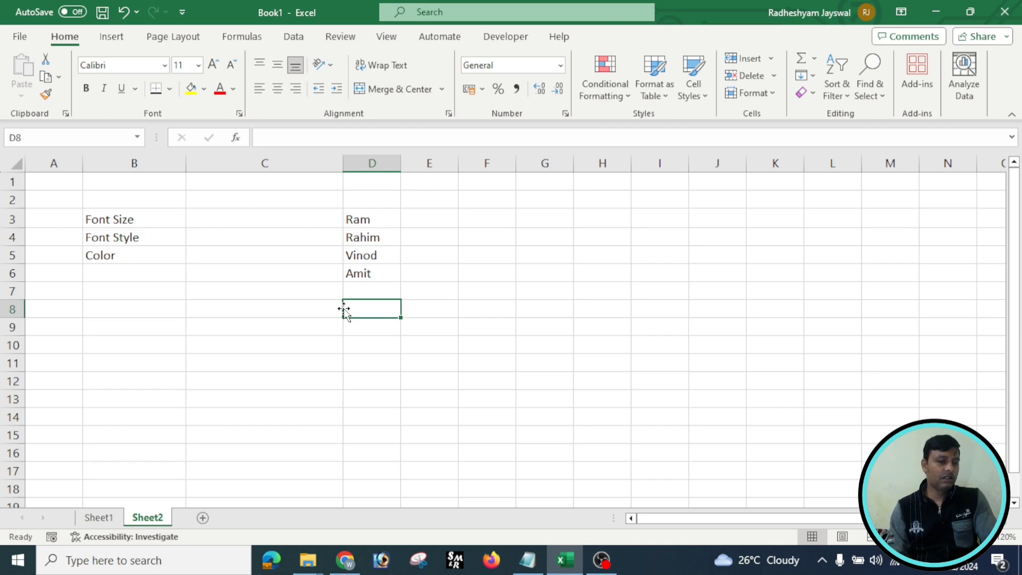
{"action": "left_click", "coordinate": [352, 217]}
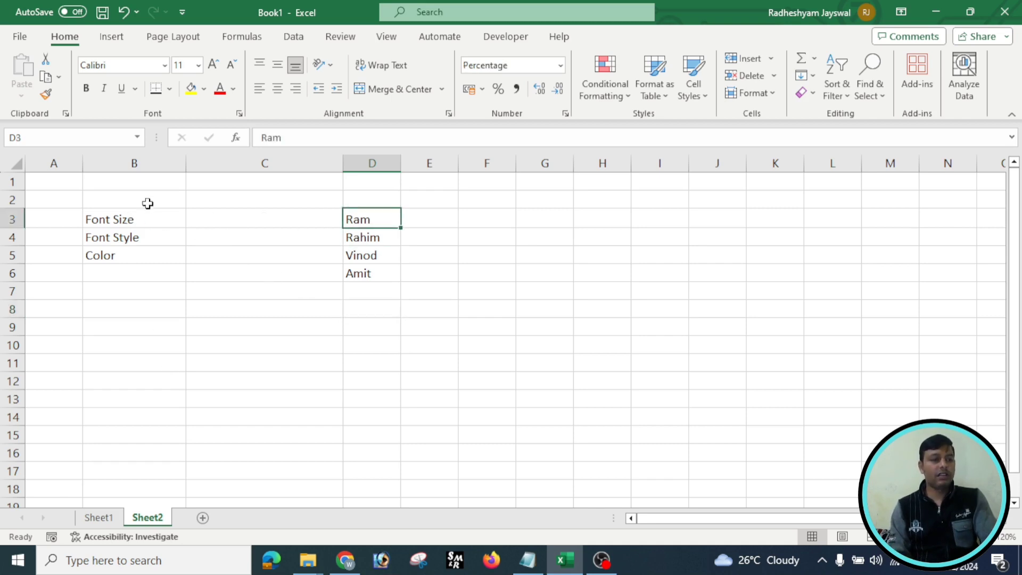
{"action": "left_click", "coordinate": [198, 65]}
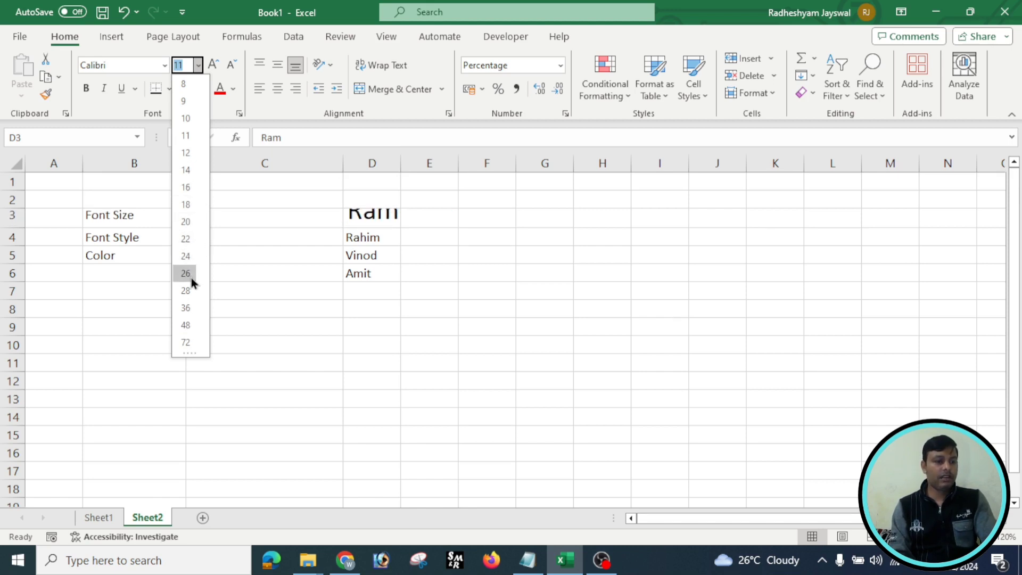
{"action": "left_click", "coordinate": [274, 264]}
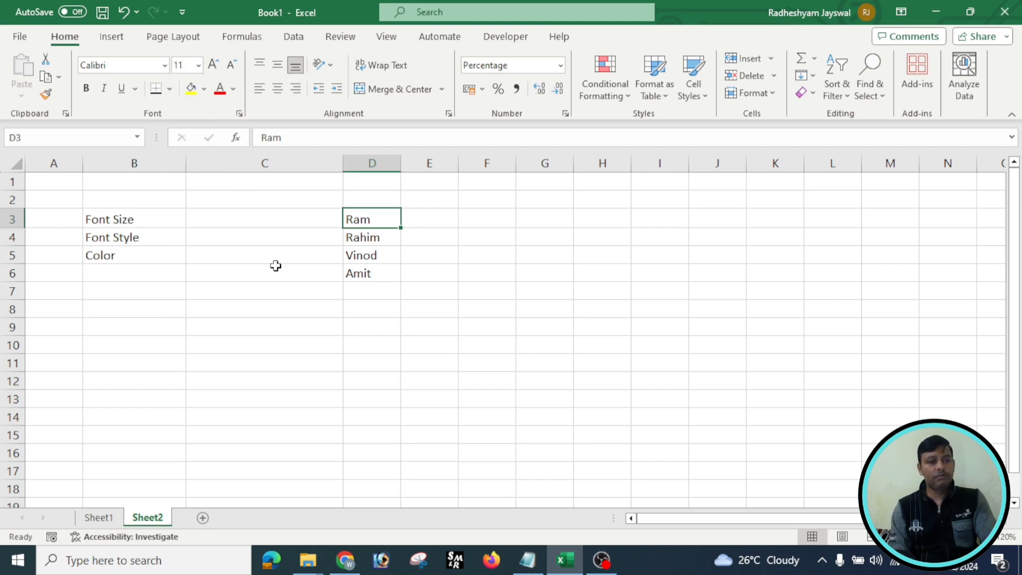
Step: Increase the font size of the name in D3 in increments up to 22
{"action": "left_click", "coordinate": [213, 65]}
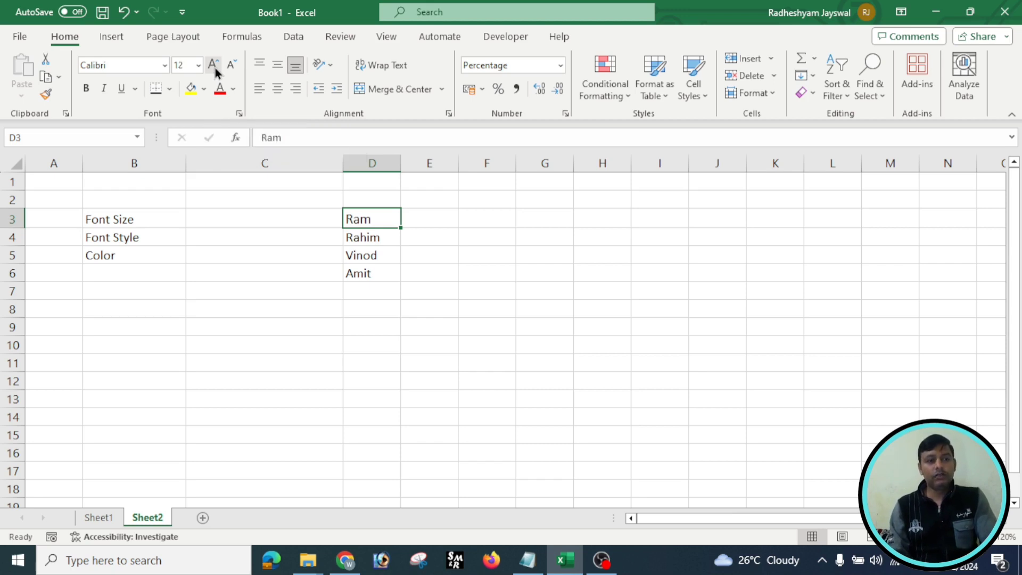
{"action": "left_click", "coordinate": [215, 68]}
{"action": "left_click", "coordinate": [215, 68]}
{"action": "left_click", "coordinate": [215, 68]}
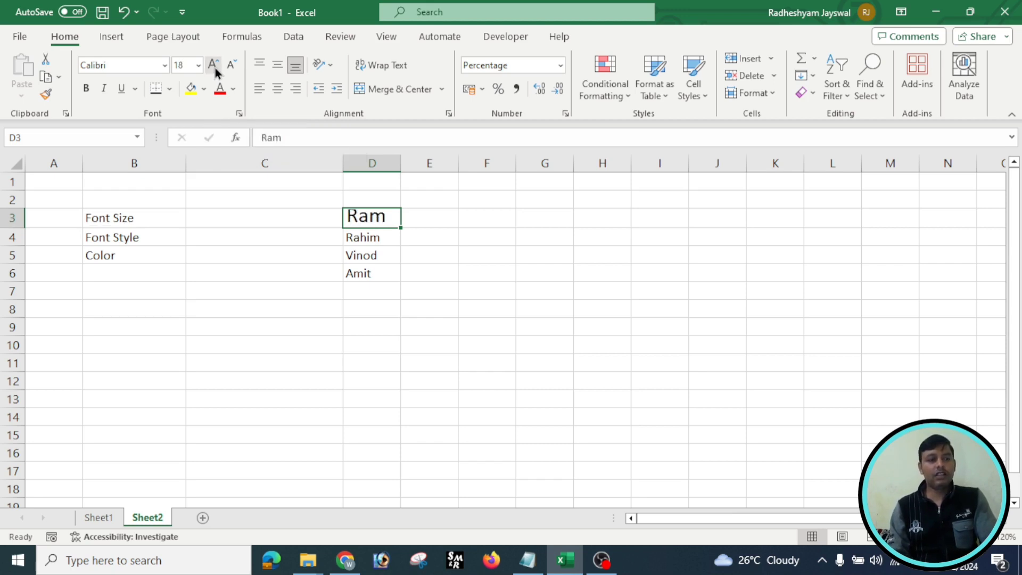
{"action": "left_click", "coordinate": [215, 68]}
{"action": "left_click", "coordinate": [215, 68]}
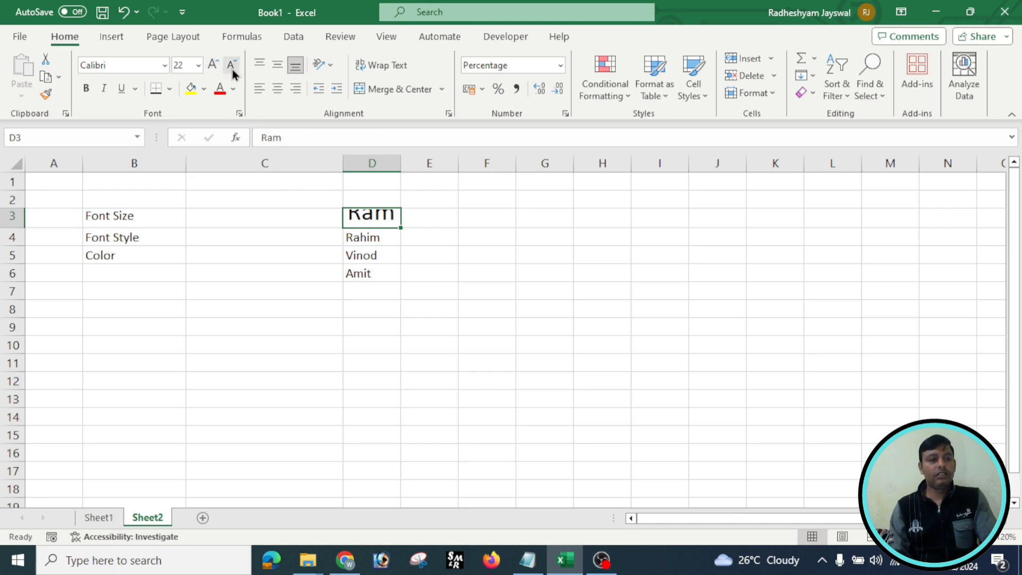
Step: Decrease the font size of the name in D3 in increments down to 12, and check the available sizes
{"action": "left_click", "coordinate": [232, 71]}
{"action": "left_click", "coordinate": [232, 71]}
{"action": "left_click", "coordinate": [232, 71]}
{"action": "left_click", "coordinate": [232, 71]}
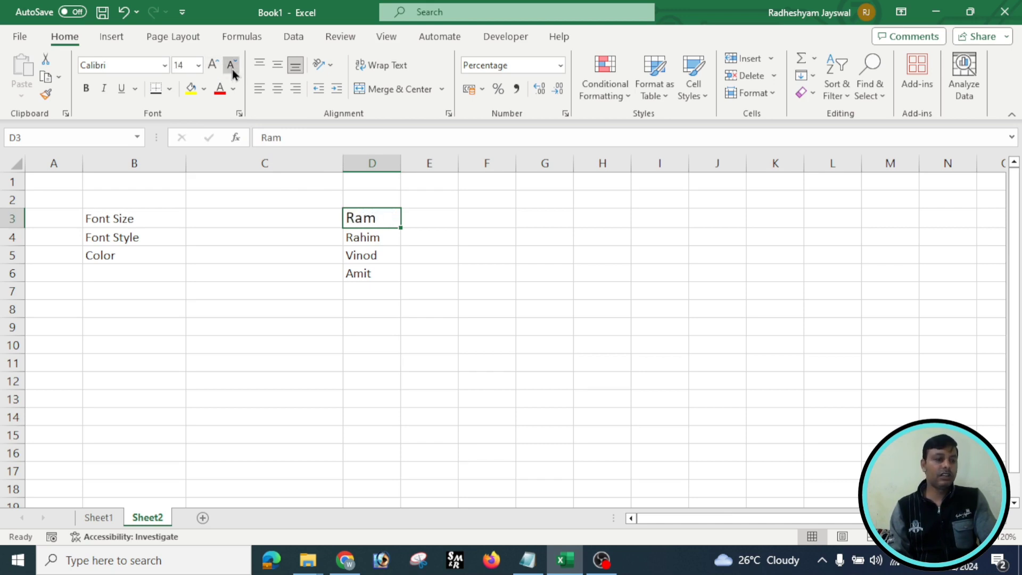
{"action": "left_click", "coordinate": [232, 70]}
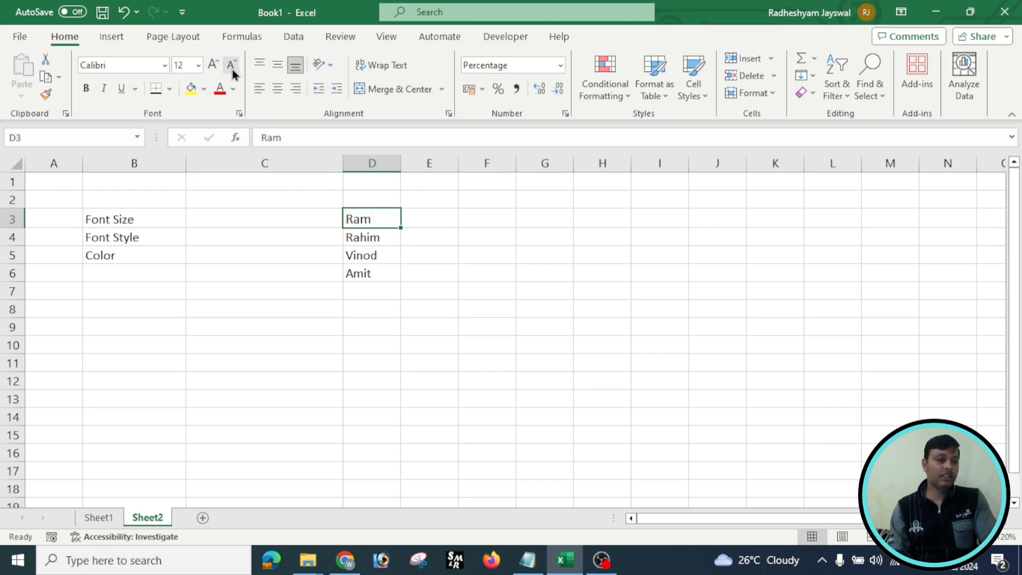
{"action": "left_click", "coordinate": [199, 65]}
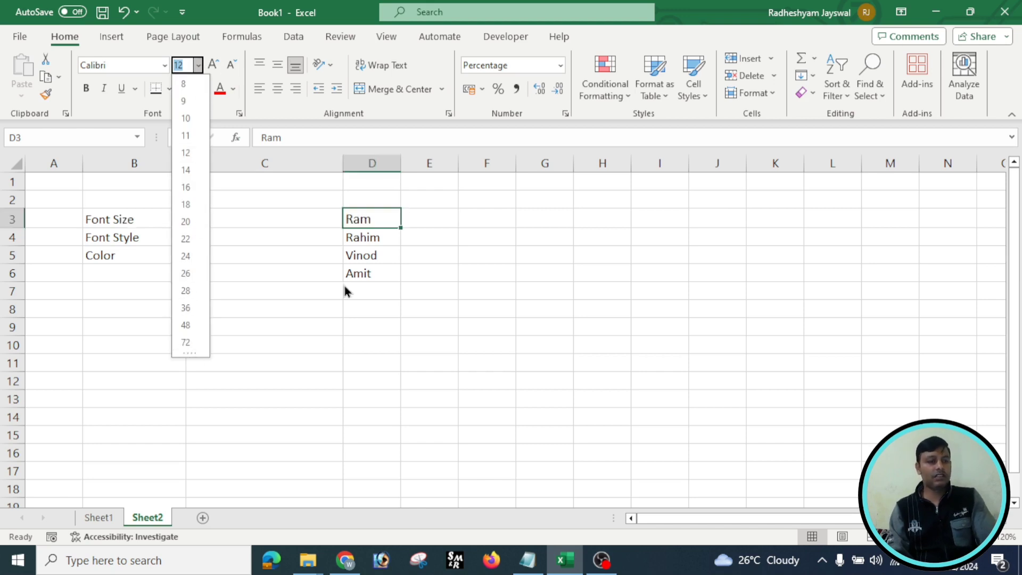
{"action": "left_click", "coordinate": [363, 294]}
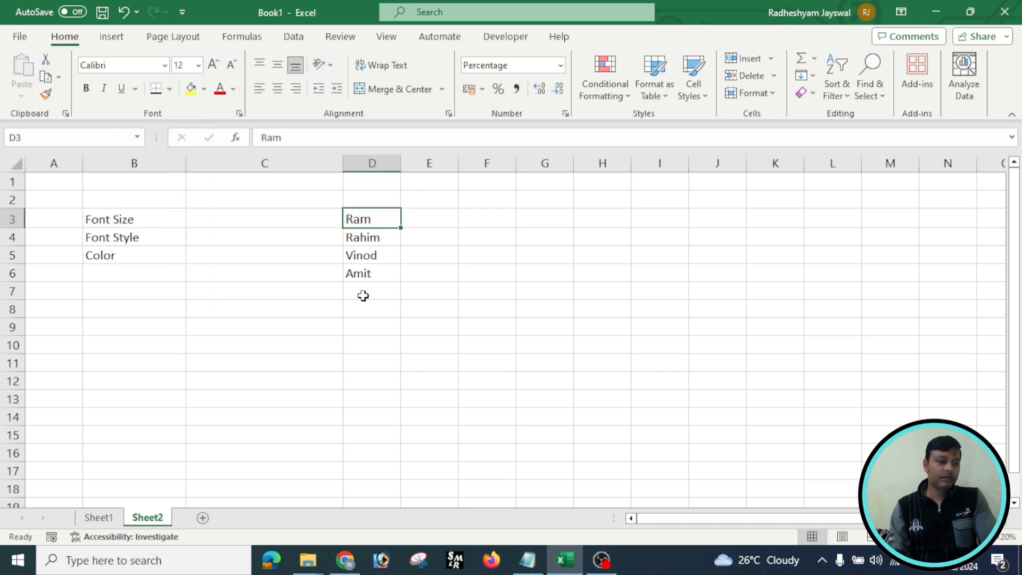
Step: Browse the available fonts for the names in D3:D6 and preview several of them without applying one
{"action": "left_click", "coordinate": [117, 238]}
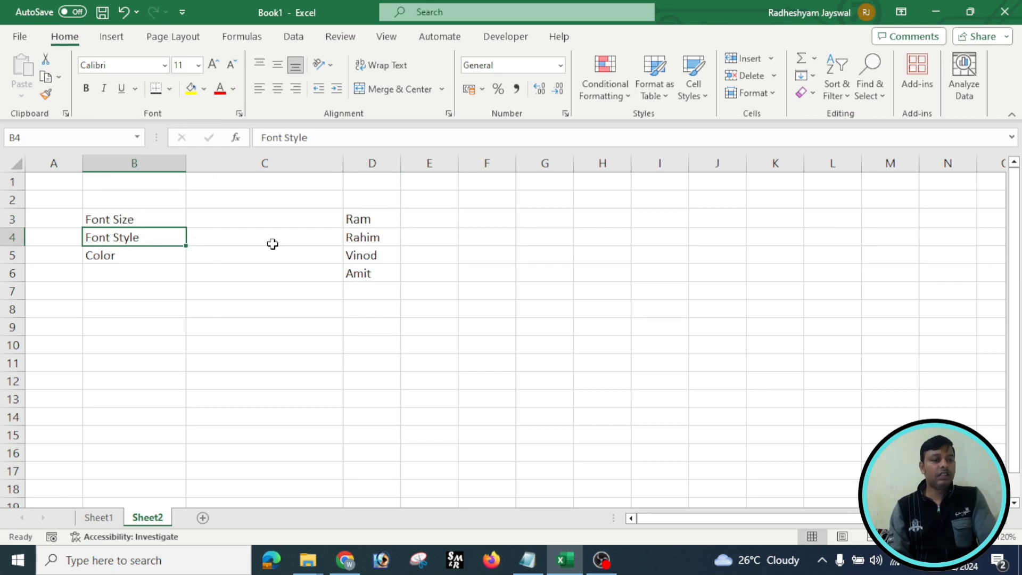
{"action": "left_click_drag", "start_coordinate": [350, 219], "coordinate": [359, 274]}
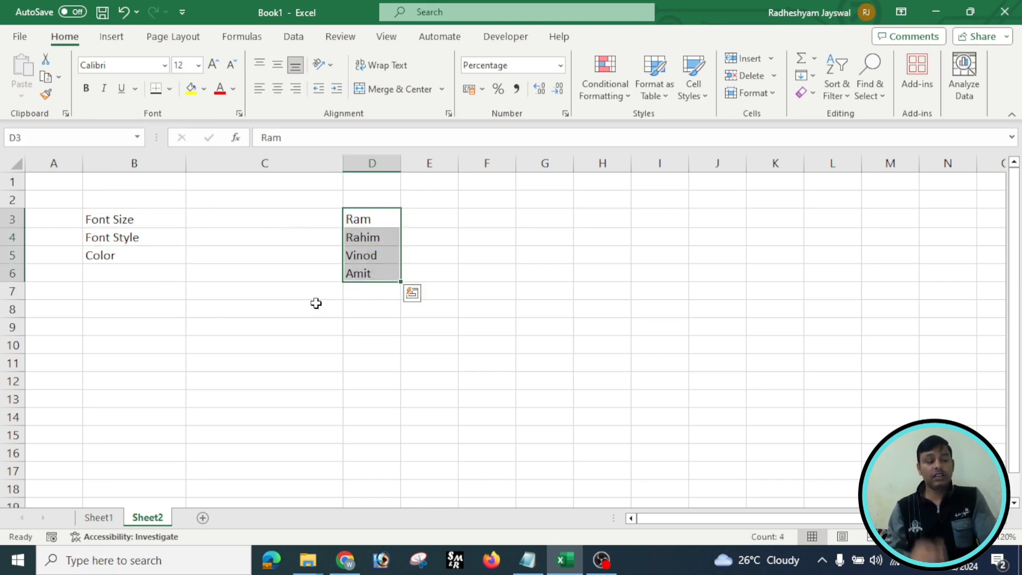
{"action": "left_click", "coordinate": [166, 66]}
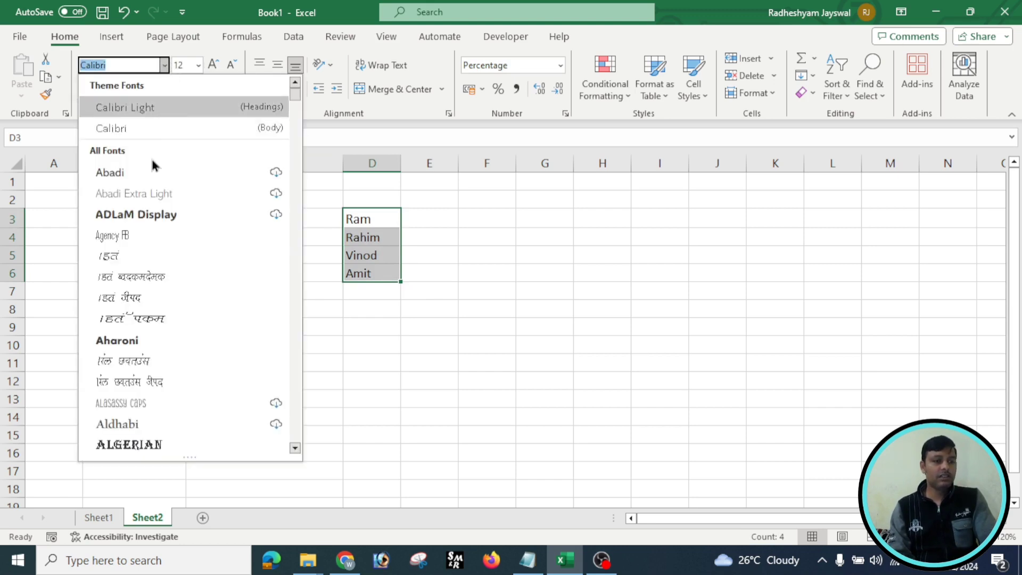
{"action": "scroll", "coordinate": [149, 343], "scroll_direction": "down", "scroll_amount": 1}
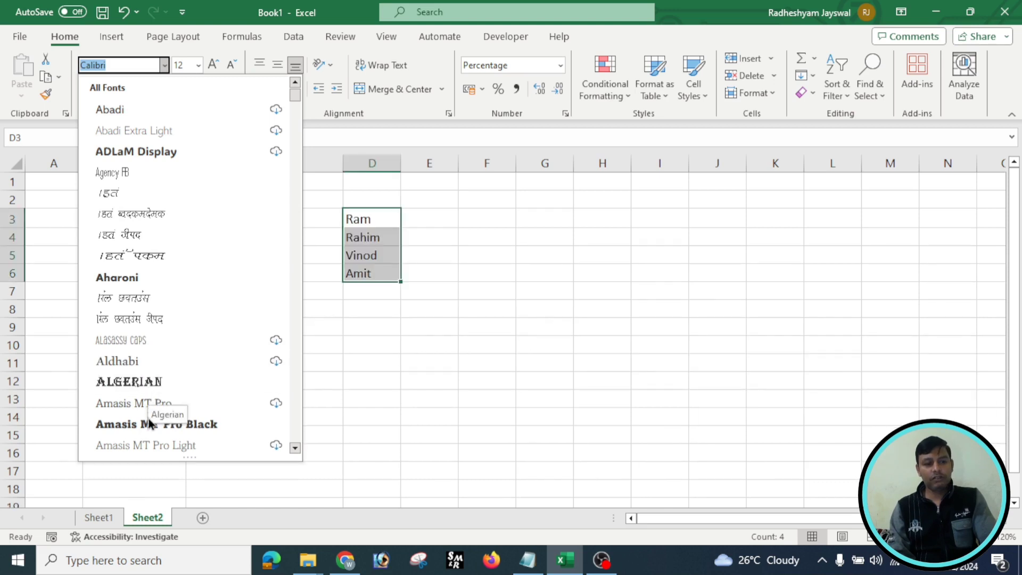
{"action": "scroll", "coordinate": [148, 424], "scroll_direction": "down", "scroll_amount": 2}
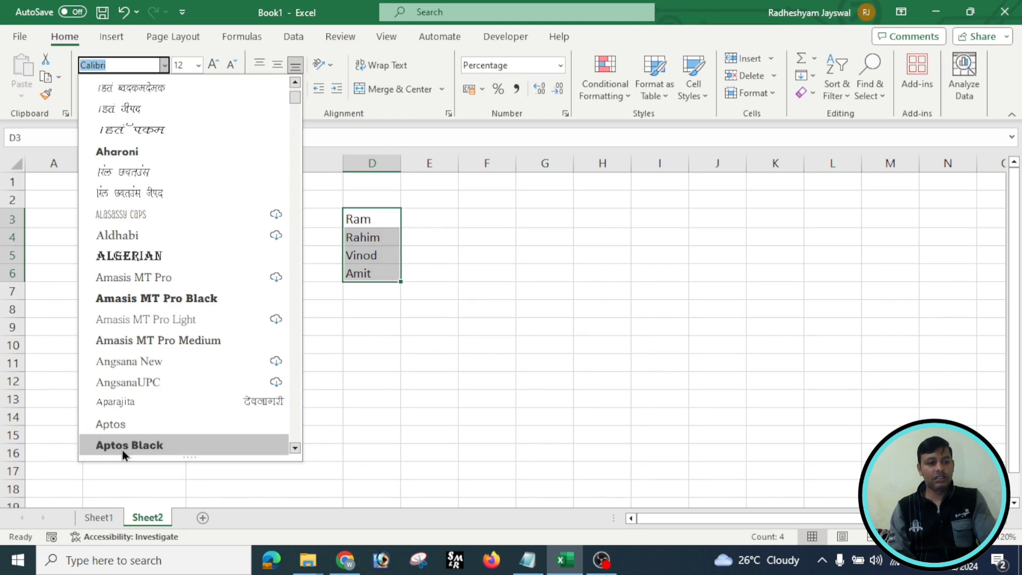
{"action": "scroll", "coordinate": [121, 448], "scroll_direction": "down", "scroll_amount": 4}
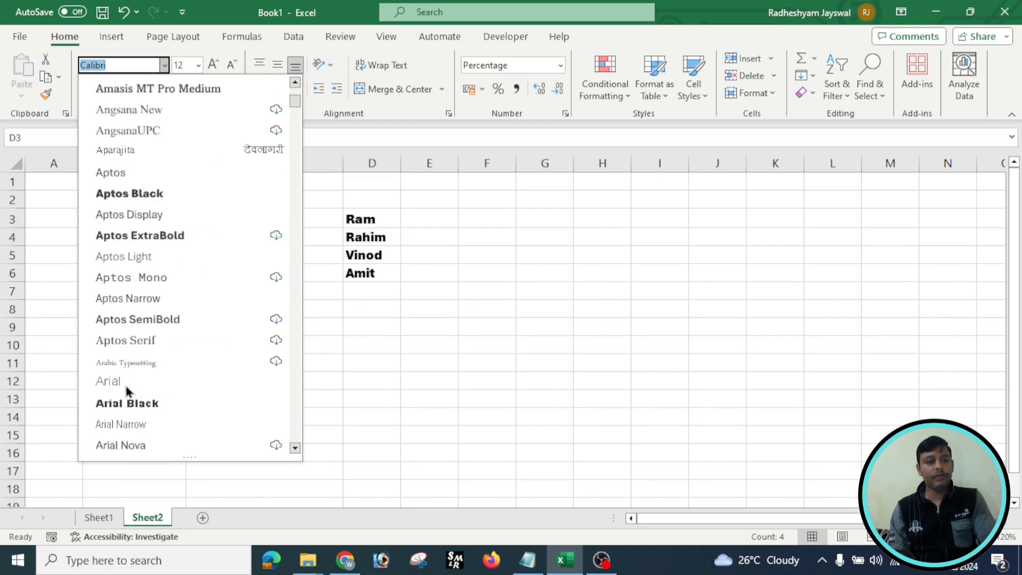
{"action": "scroll", "coordinate": [124, 382], "scroll_direction": "down", "scroll_amount": 1}
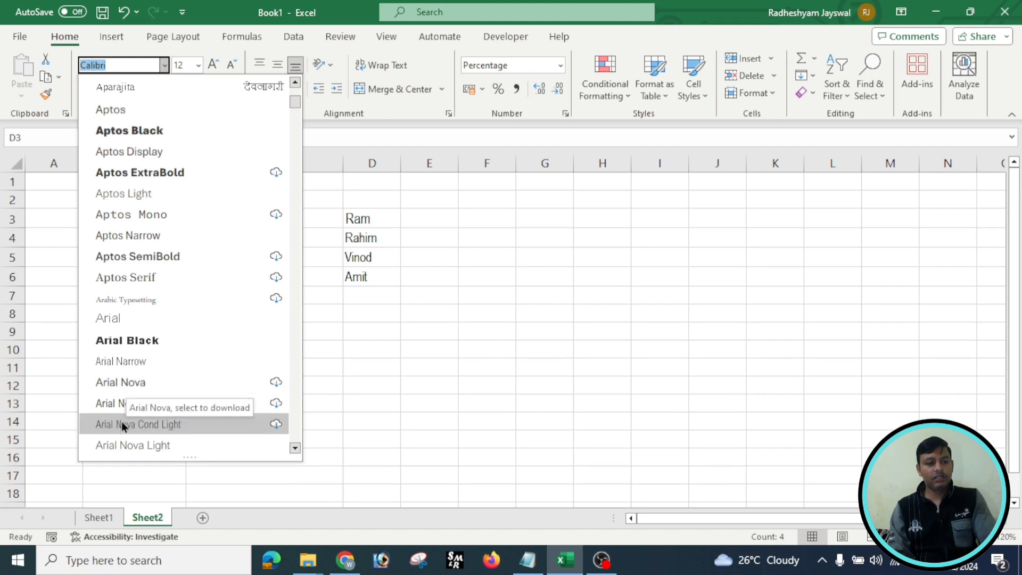
{"action": "scroll", "coordinate": [129, 409], "scroll_direction": "down", "scroll_amount": 4}
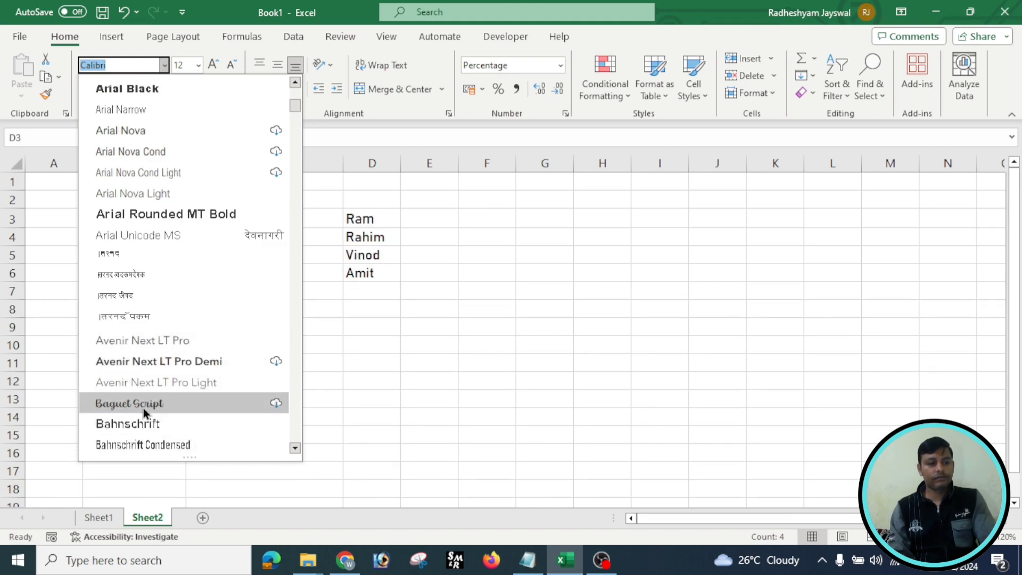
{"action": "scroll", "coordinate": [143, 408], "scroll_direction": "down", "scroll_amount": 6}
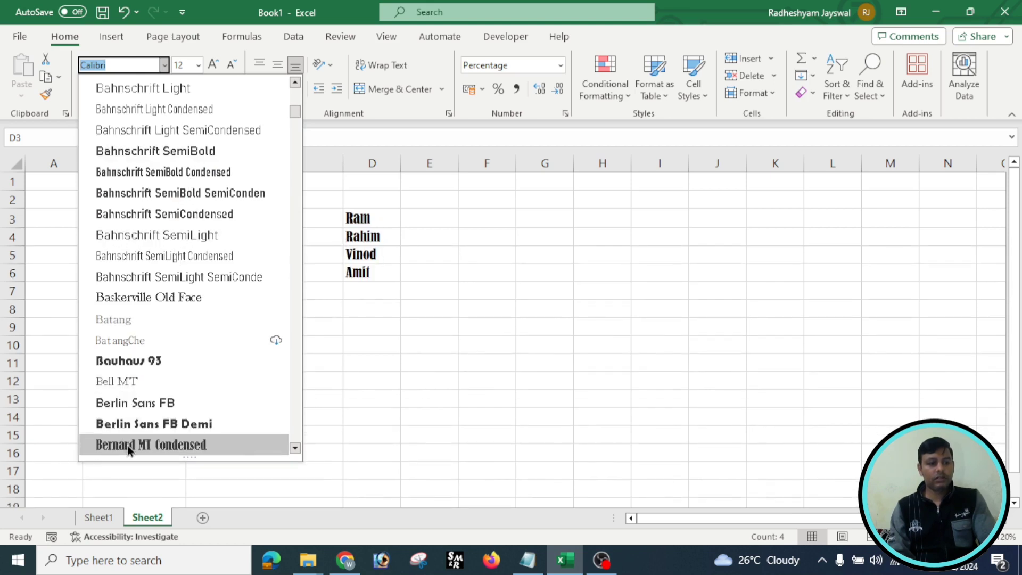
{"action": "scroll", "coordinate": [189, 443], "scroll_direction": "down", "scroll_amount": 2}
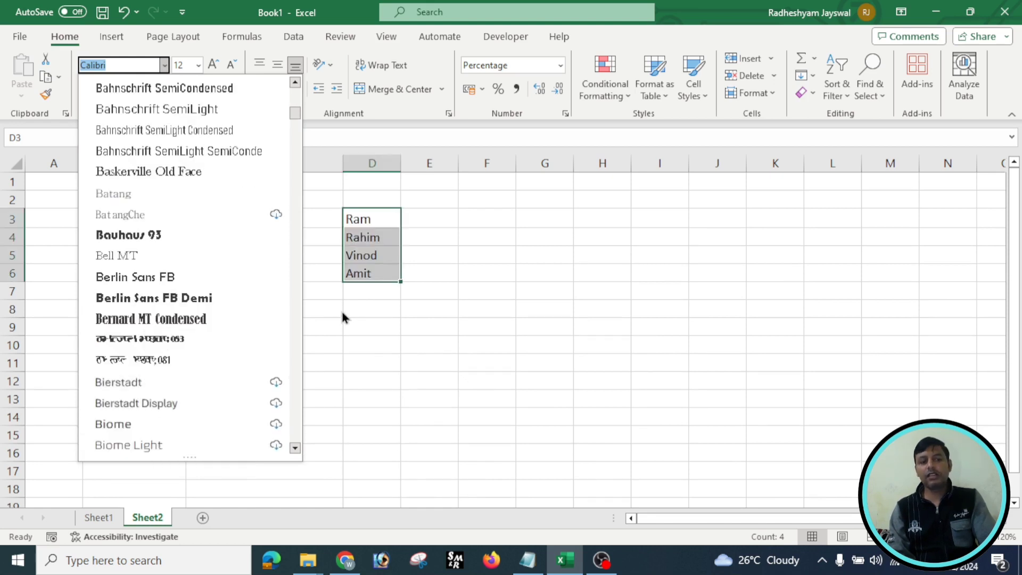
{"action": "left_click", "coordinate": [351, 296]}
Step: Set the font of the names in D3:D7 to Algerian
{"action": "left_click", "coordinate": [98, 263]}
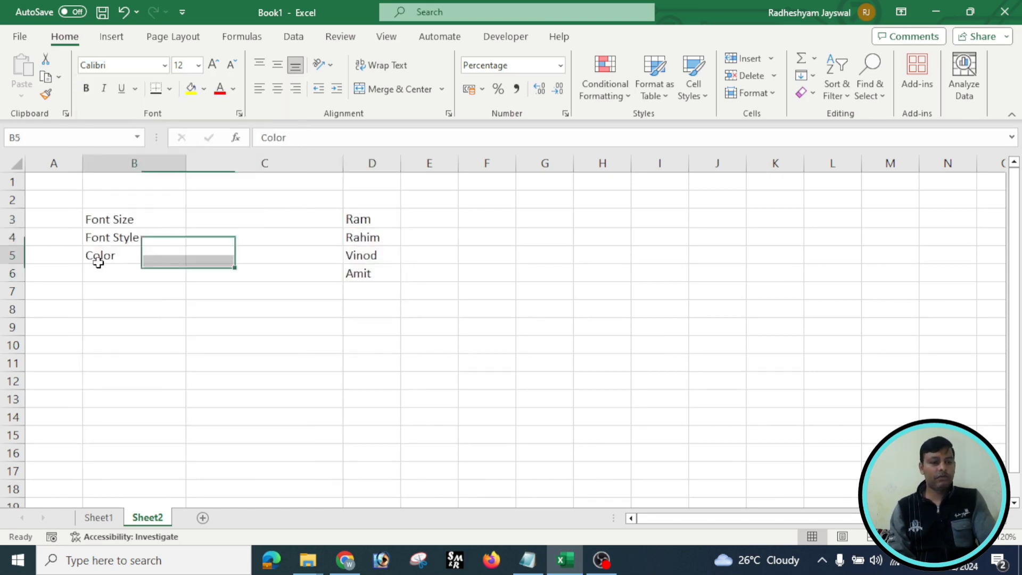
{"action": "left_click_drag", "start_coordinate": [373, 229], "coordinate": [373, 290]}
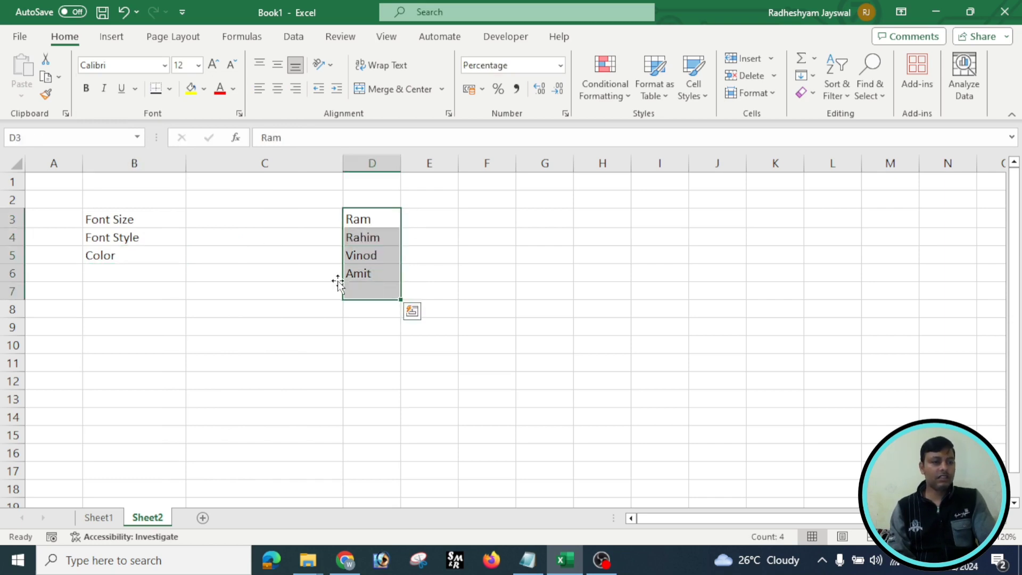
{"action": "left_click", "coordinate": [165, 65]}
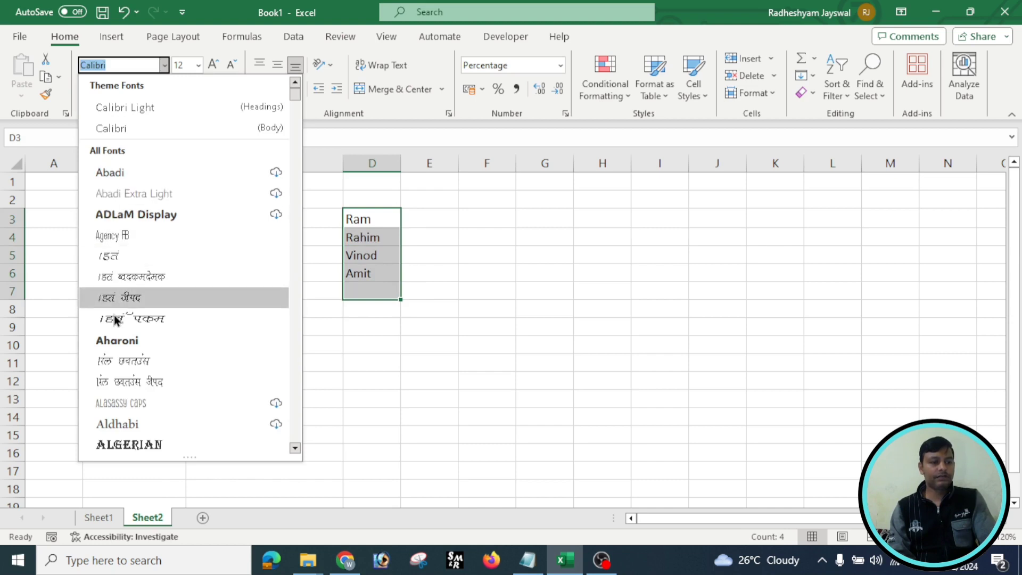
{"action": "left_click", "coordinate": [123, 444]}
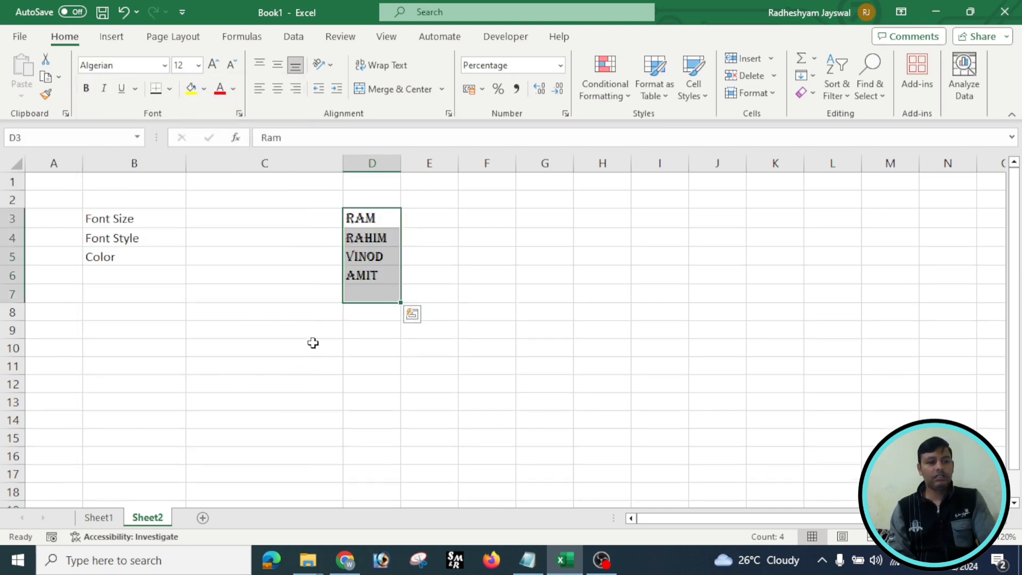
{"action": "left_click", "coordinate": [317, 322]}
Step: Change the font color of the name in D3 to the standard red
{"action": "left_click", "coordinate": [368, 212]}
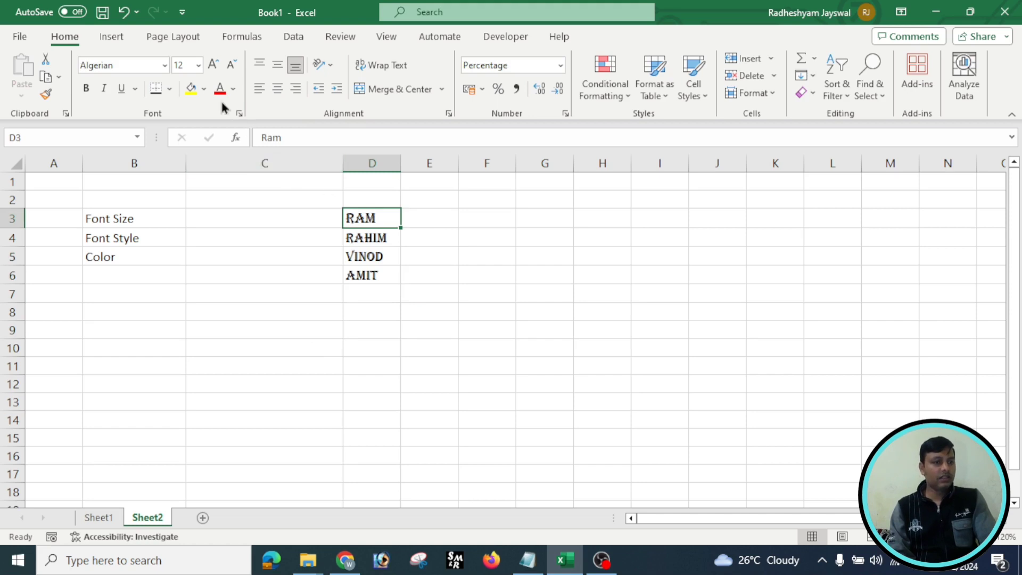
{"action": "left_click", "coordinate": [233, 89]}
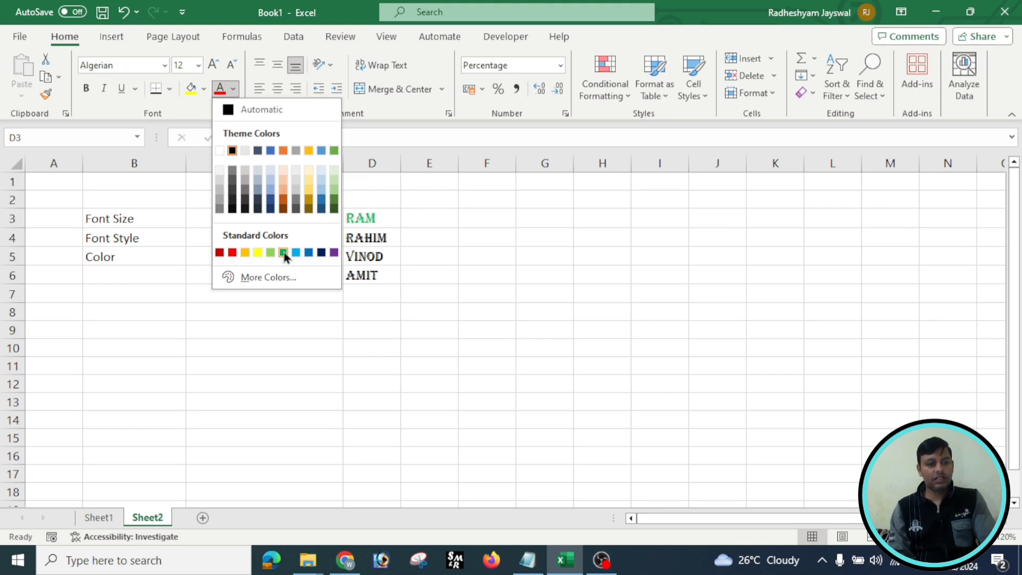
{"action": "left_click", "coordinate": [233, 254]}
{"action": "left_click", "coordinate": [314, 273]}
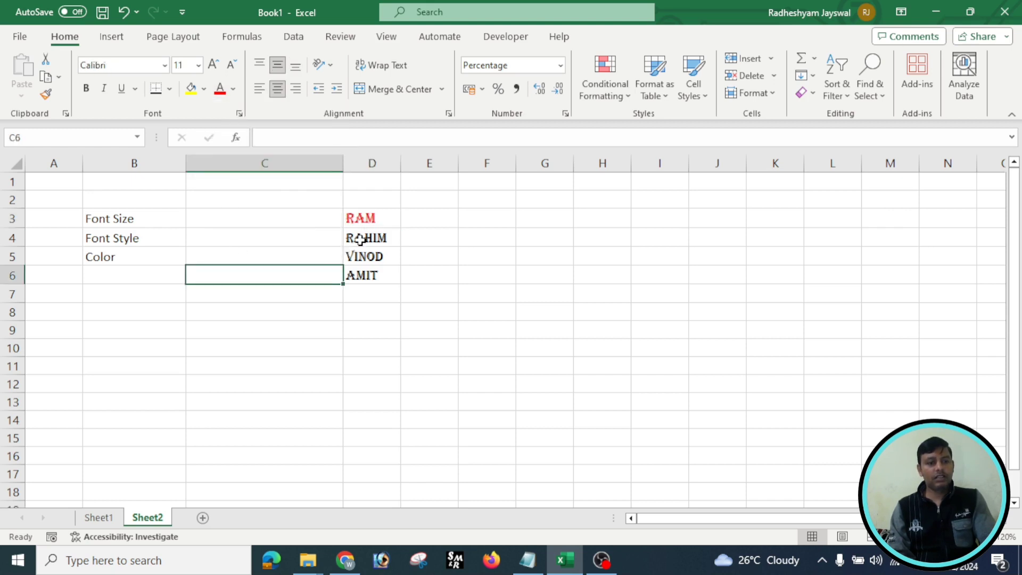
Step: Change the font color of the names in D4:D6 to the standard dark blue
{"action": "left_click_drag", "start_coordinate": [358, 237], "coordinate": [356, 276]}
{"action": "left_click", "coordinate": [234, 88]}
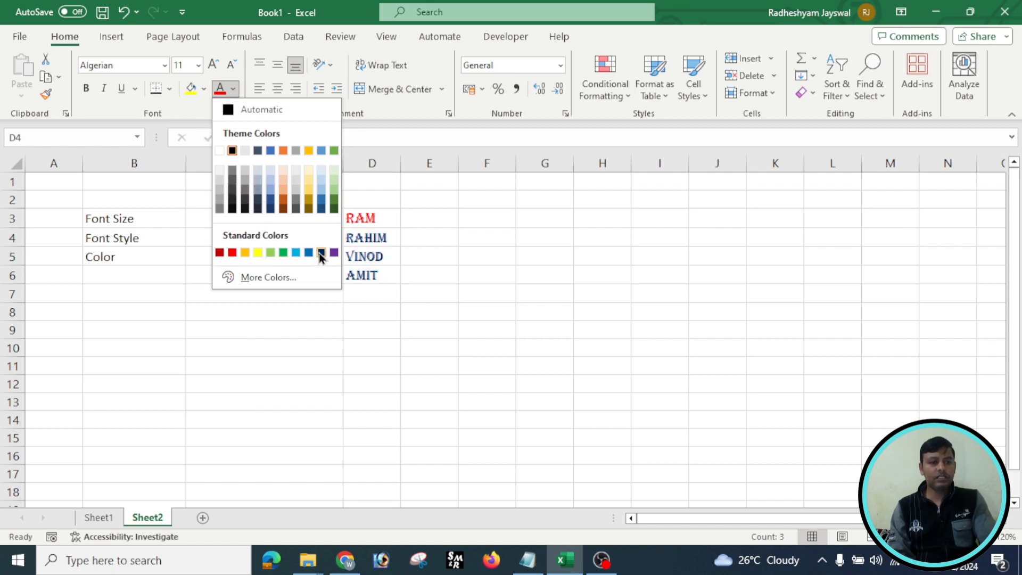
{"action": "left_click", "coordinate": [320, 252]}
{"action": "left_click", "coordinate": [274, 247]}
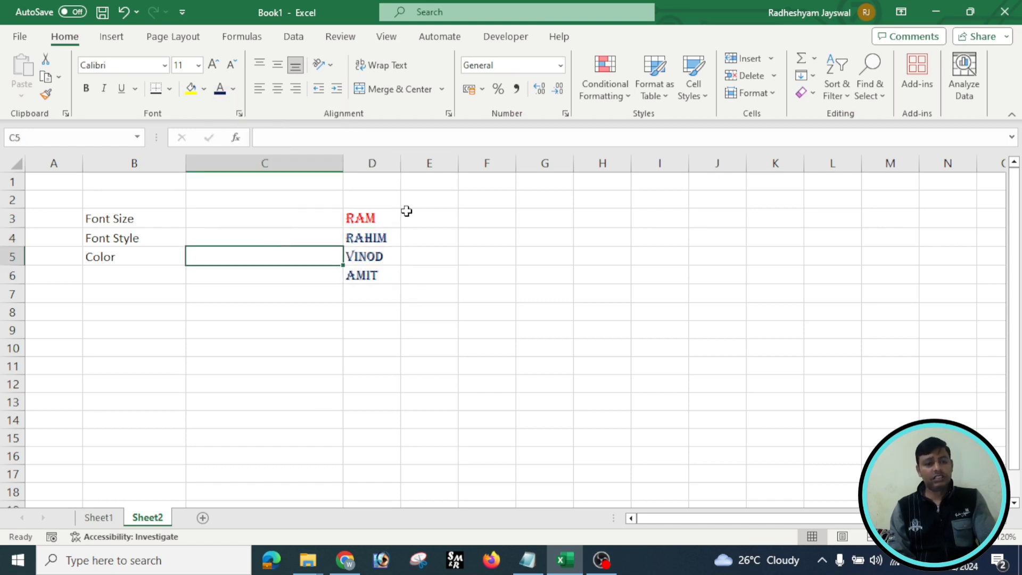
{"action": "left_click_drag", "start_coordinate": [389, 214], "coordinate": [385, 276]}
{"action": "left_click", "coordinate": [433, 238]}
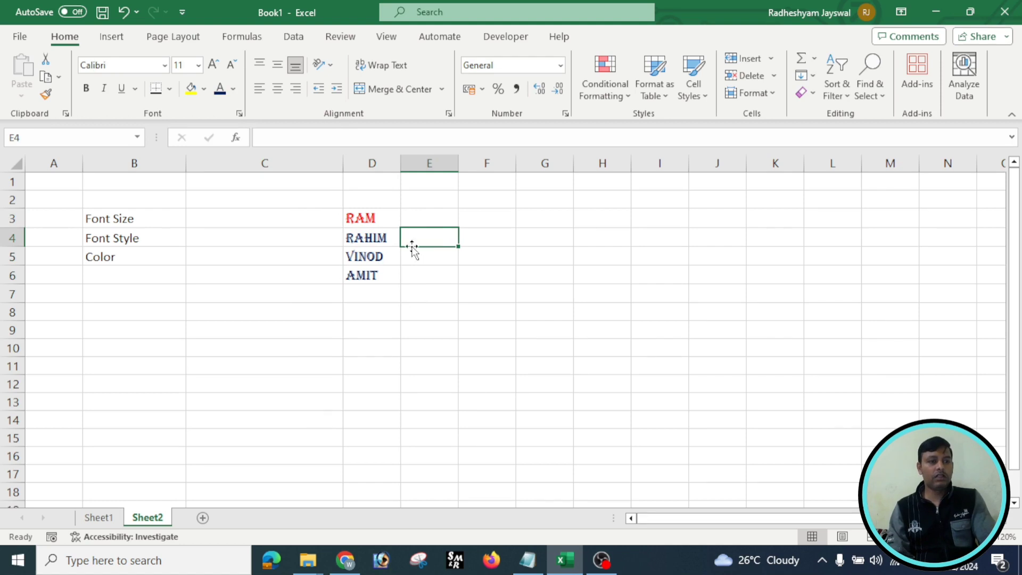
{"action": "left_click", "coordinate": [272, 237]}
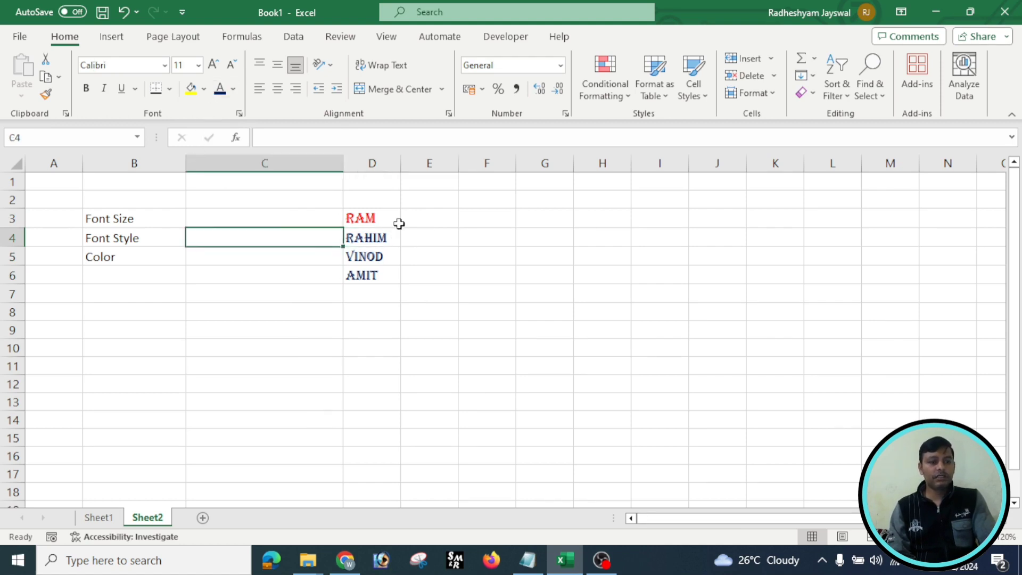
Step: Fill the background of cell D3 with the standard yellow
{"action": "left_click", "coordinate": [354, 215]}
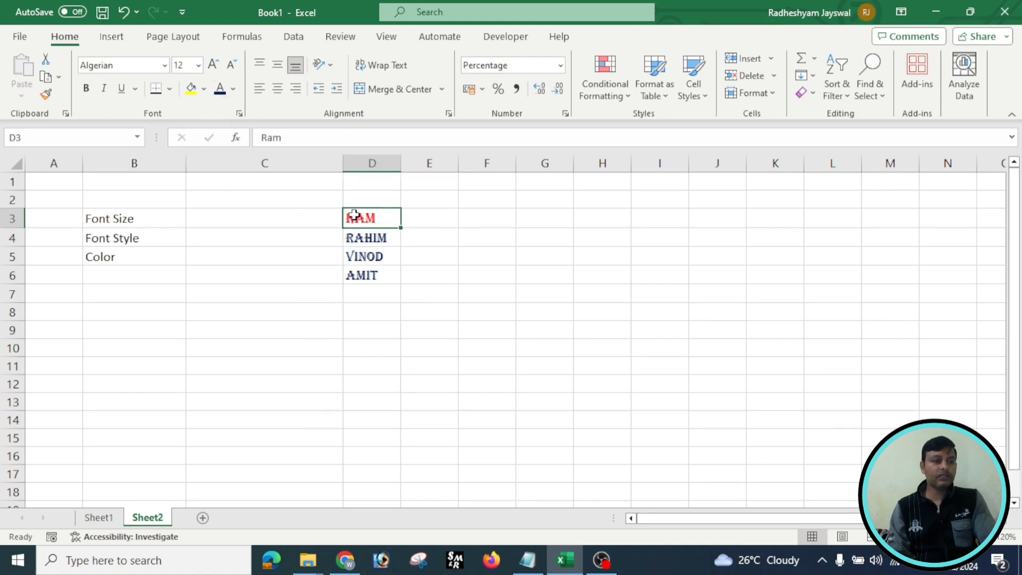
{"action": "left_click", "coordinate": [206, 89]}
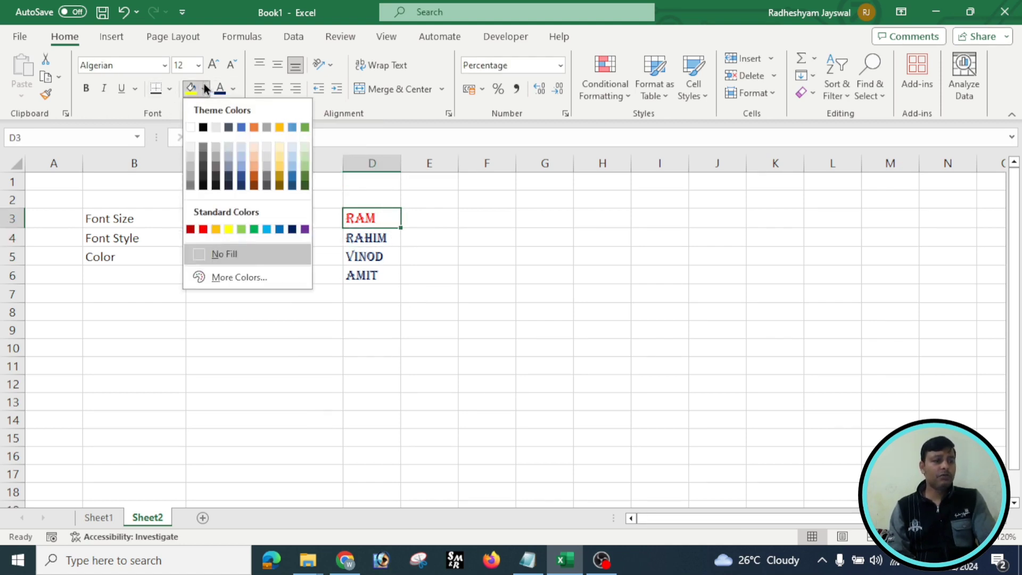
{"action": "left_click", "coordinate": [227, 228]}
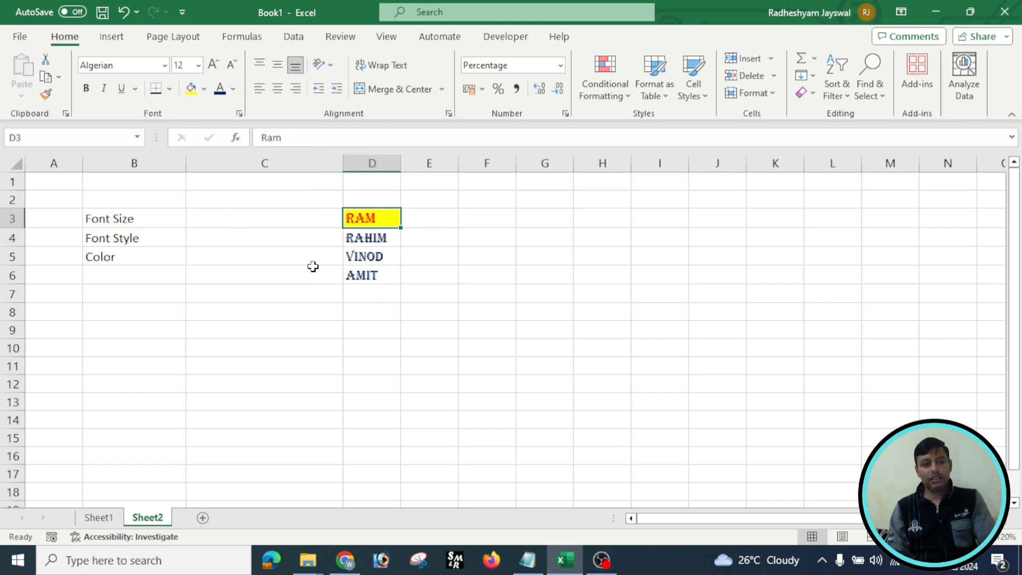
{"action": "left_click", "coordinate": [325, 270]}
Step: Fill the background of cells D4:D6 with a light orange theme color
{"action": "left_click_drag", "start_coordinate": [365, 235], "coordinate": [365, 274]}
{"action": "left_click", "coordinate": [203, 89]}
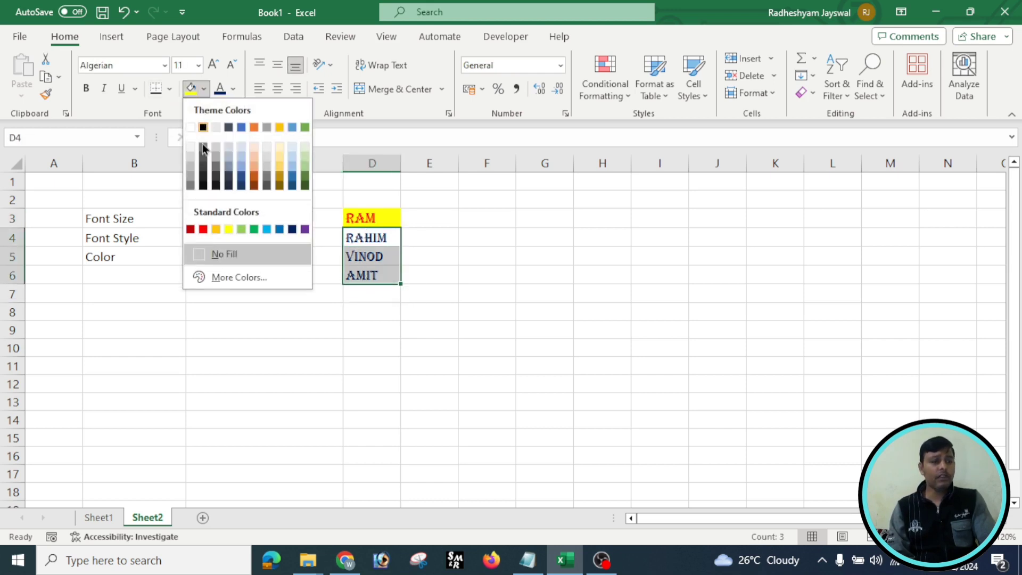
{"action": "left_click", "coordinate": [253, 172]}
{"action": "left_click", "coordinate": [266, 275]}
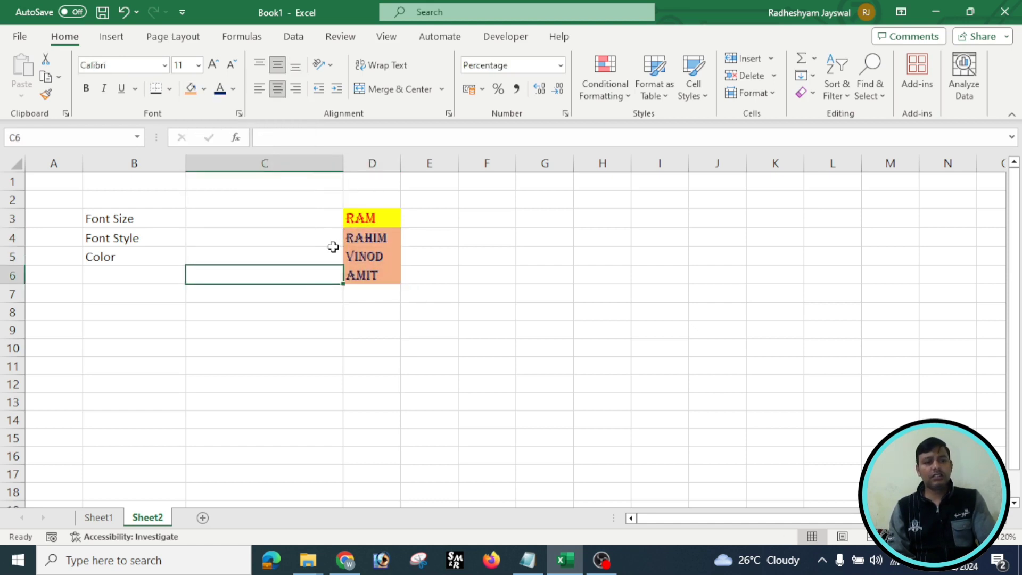
Step: Apply the last used light orange fill to the empty cell C6, and undo that fill
{"action": "left_click", "coordinate": [188, 89]}
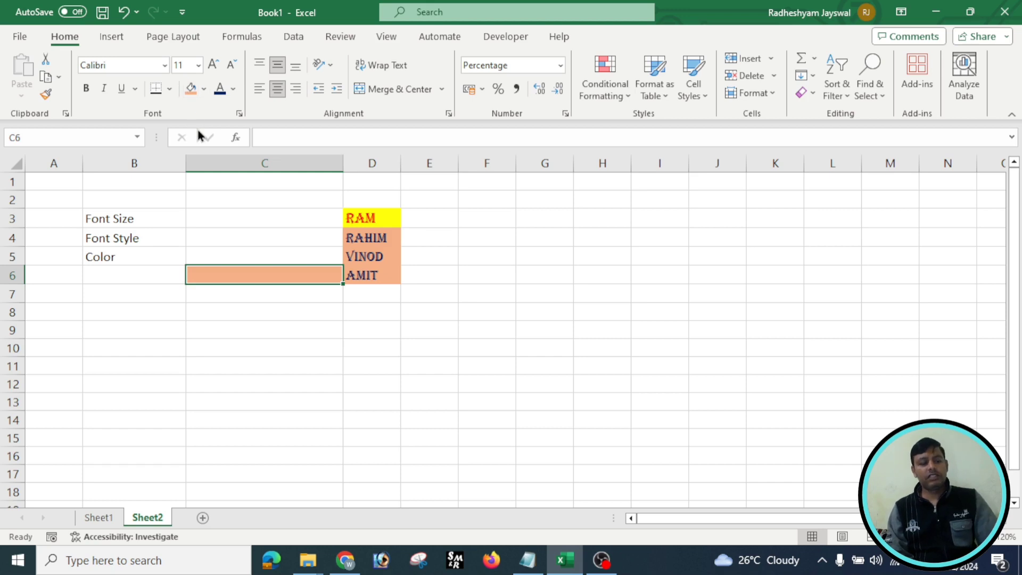
{"action": "key", "text": "ctrl+z"}
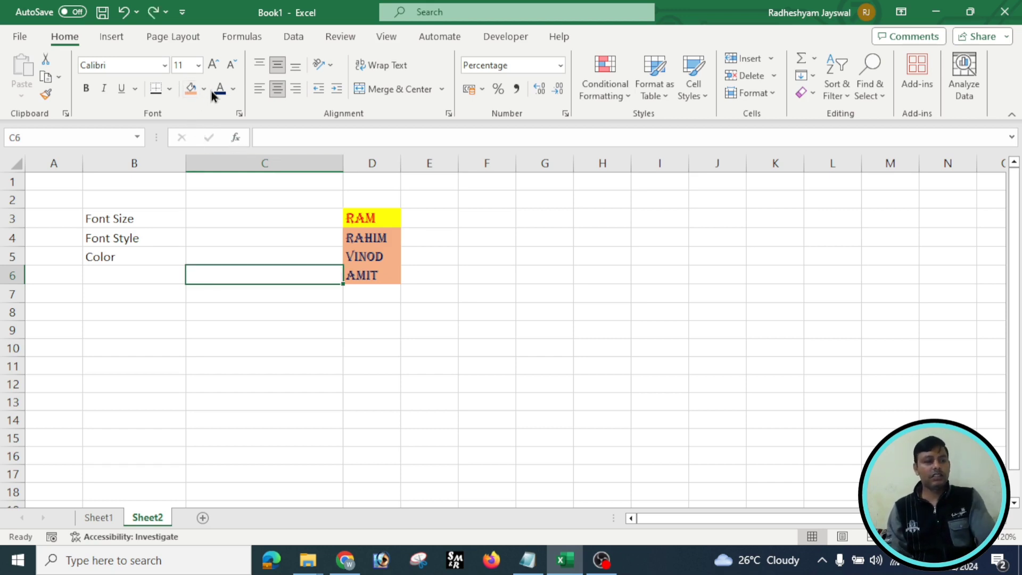
{"action": "left_click", "coordinate": [459, 270]}
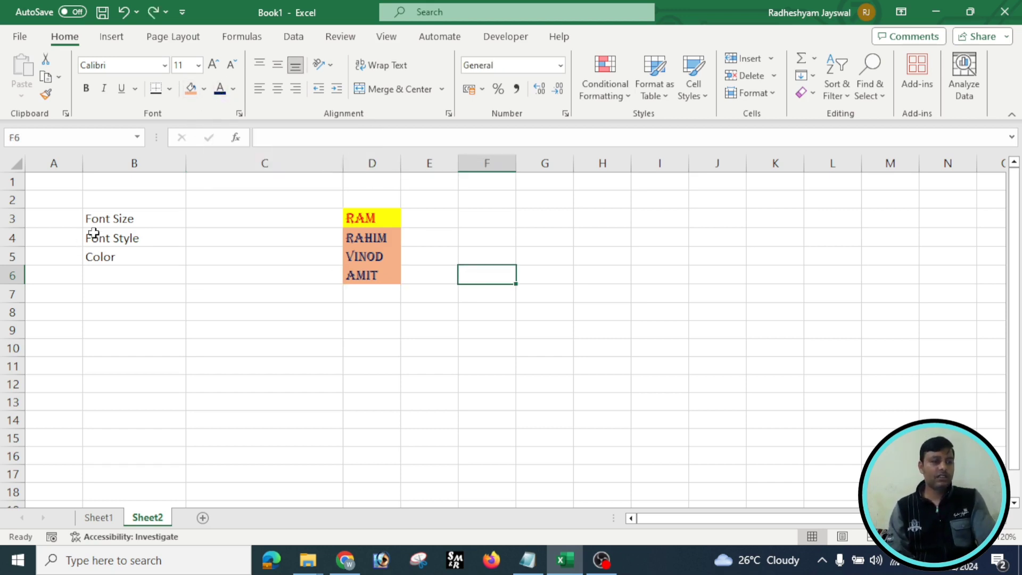
{"action": "left_click", "coordinate": [103, 218]}
{"action": "left_click_drag", "start_coordinate": [94, 237], "coordinate": [91, 255]}
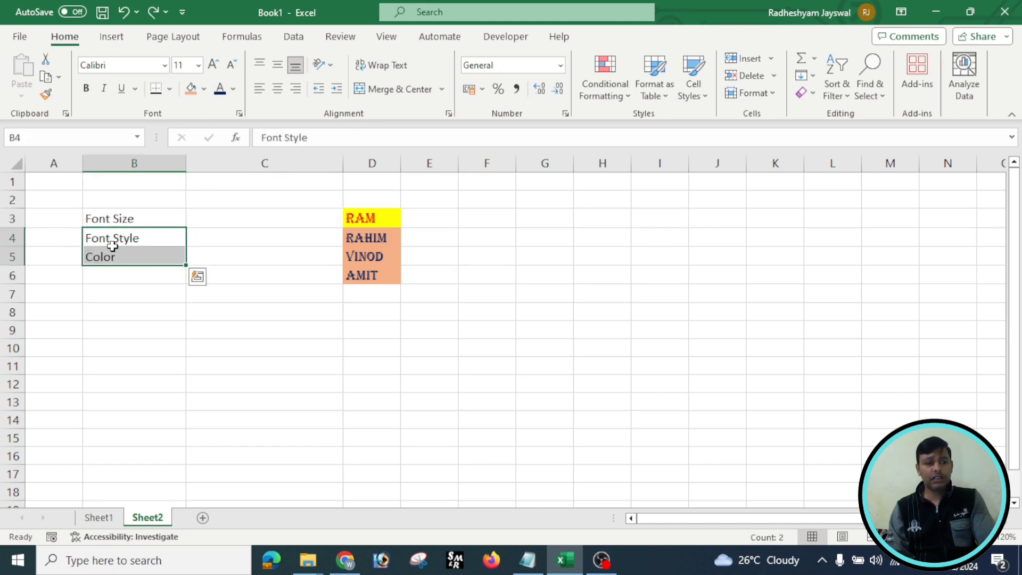
{"action": "left_click", "coordinate": [130, 293]}
Step: Clear the contents of B3:E7 and reset the range to automatic font color and no fill
{"action": "left_click_drag", "start_coordinate": [128, 215], "coordinate": [420, 291]}
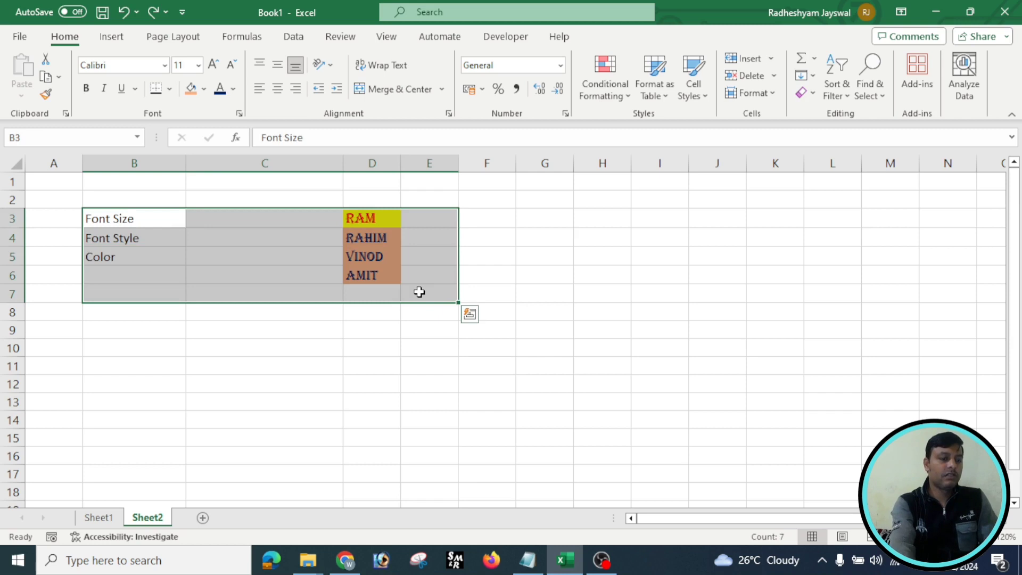
{"action": "key", "text": "Delete"}
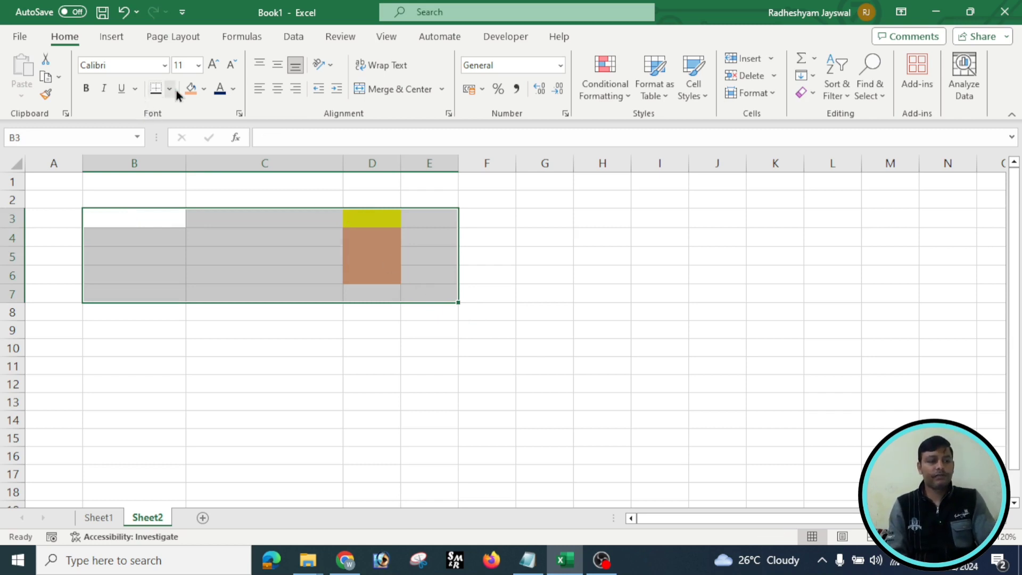
{"action": "left_click", "coordinate": [235, 91]}
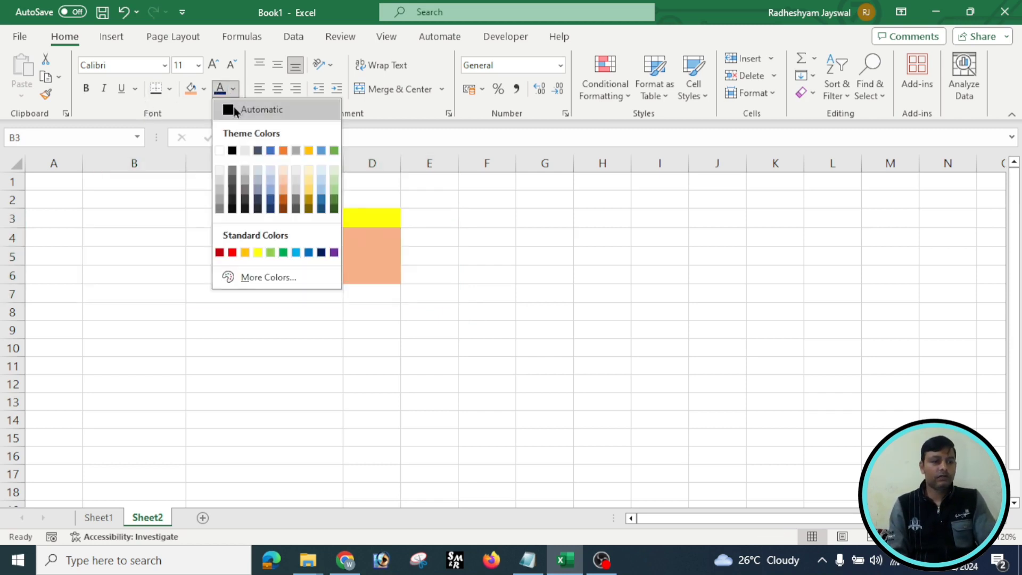
{"action": "left_click", "coordinate": [235, 106]}
{"action": "left_click", "coordinate": [205, 91]}
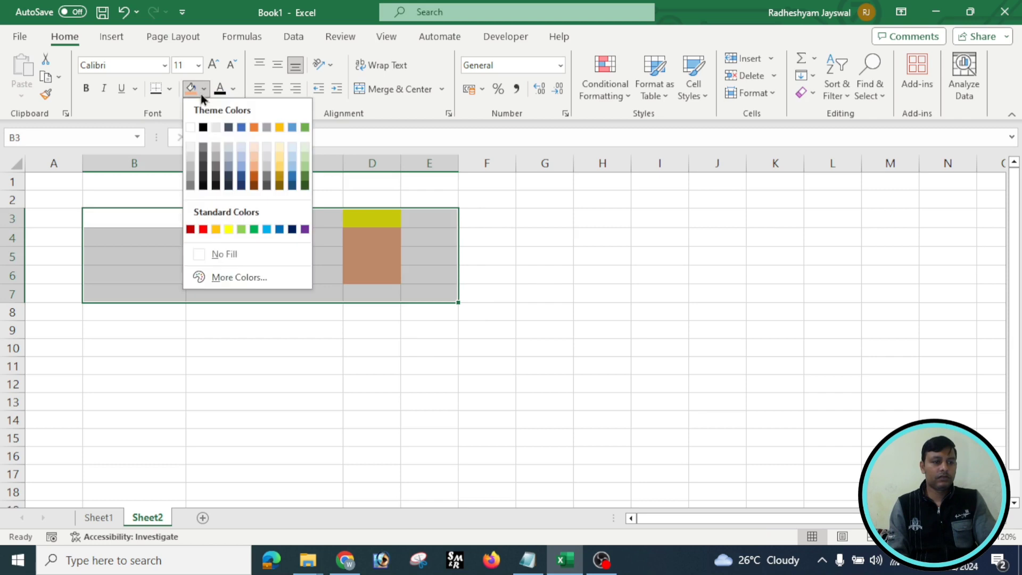
{"action": "left_click", "coordinate": [209, 253]}
{"action": "left_click", "coordinate": [198, 349]}
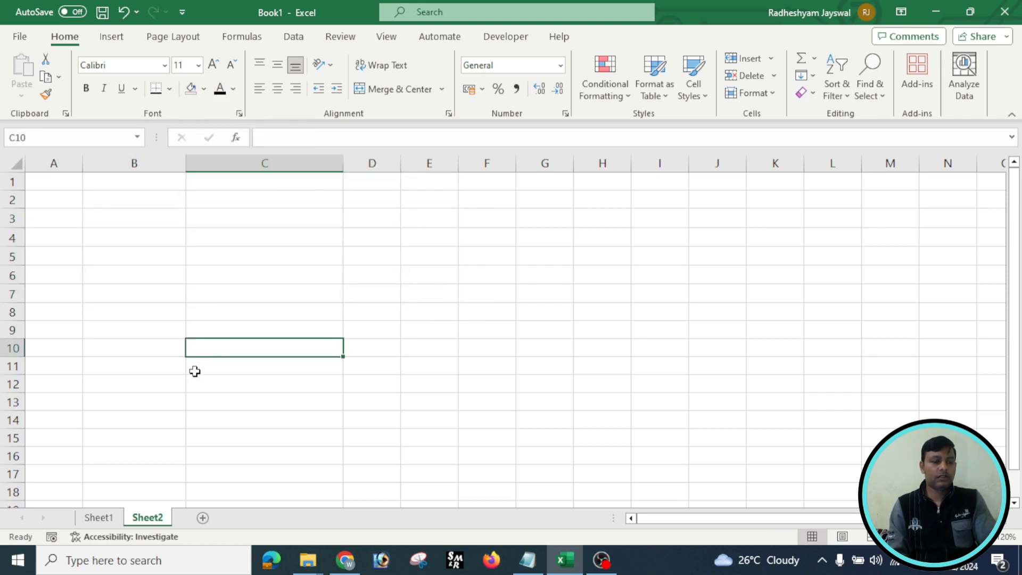
Step: Select the Undo and Redo entries in B31:C32 on Sheet1, and undo the clearing of B3:E7 on Sheet2
{"action": "left_click", "coordinate": [98, 517]}
{"action": "left_click", "coordinate": [224, 420]}
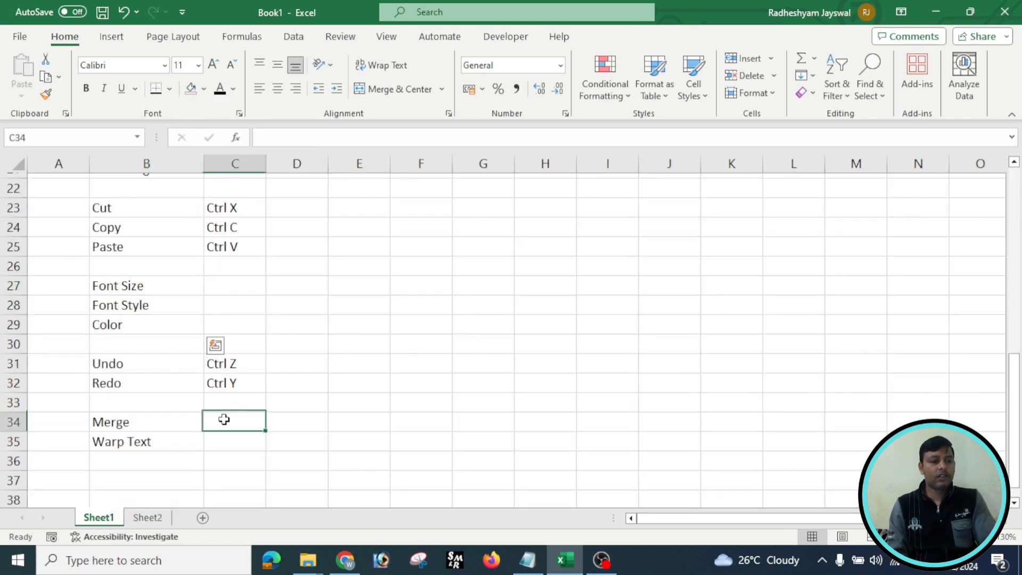
{"action": "left_click_drag", "start_coordinate": [130, 361], "coordinate": [225, 374]}
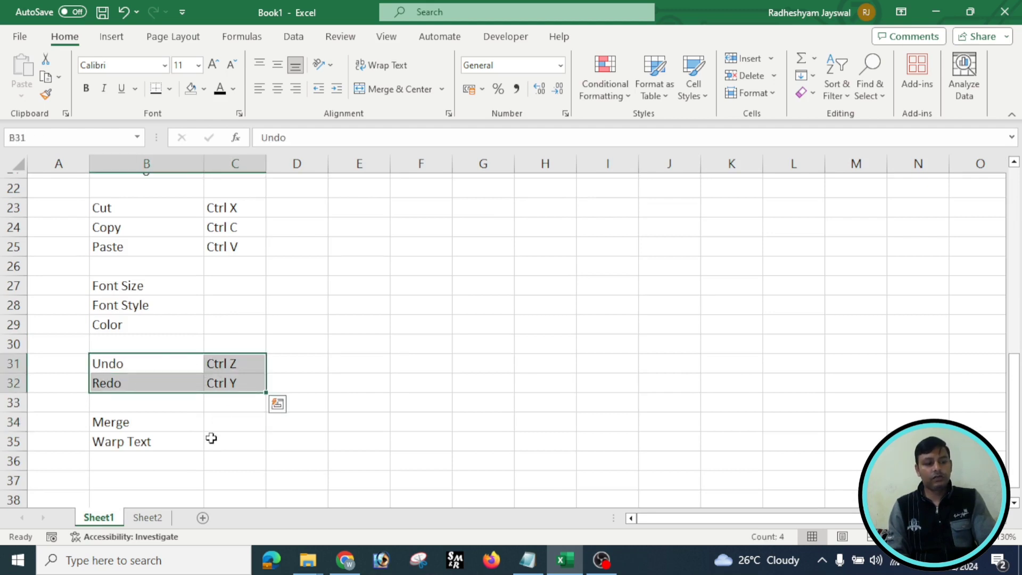
{"action": "left_click", "coordinate": [158, 521]}
{"action": "left_click", "coordinate": [302, 313]}
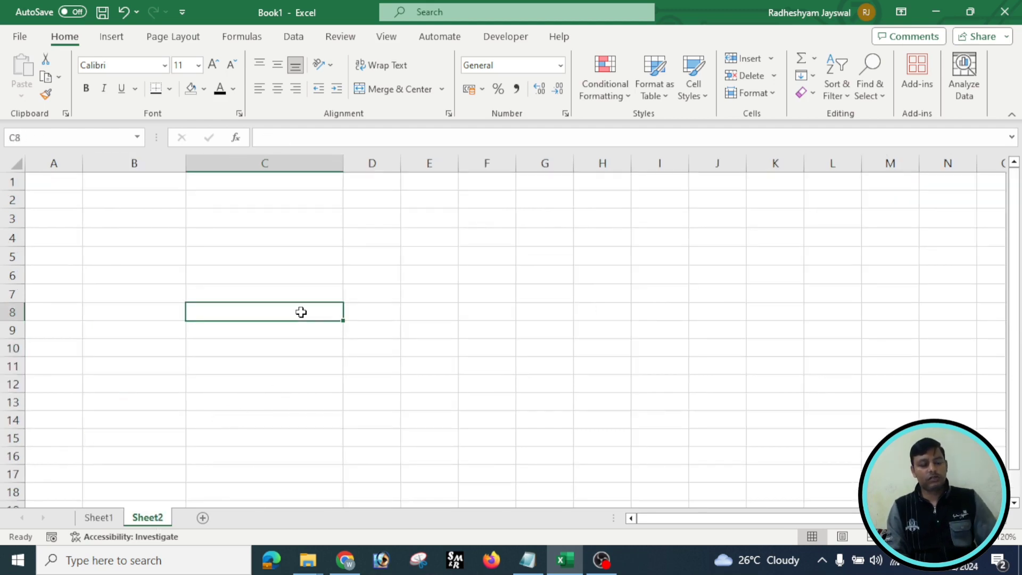
{"action": "key", "text": "ctrl+z"}
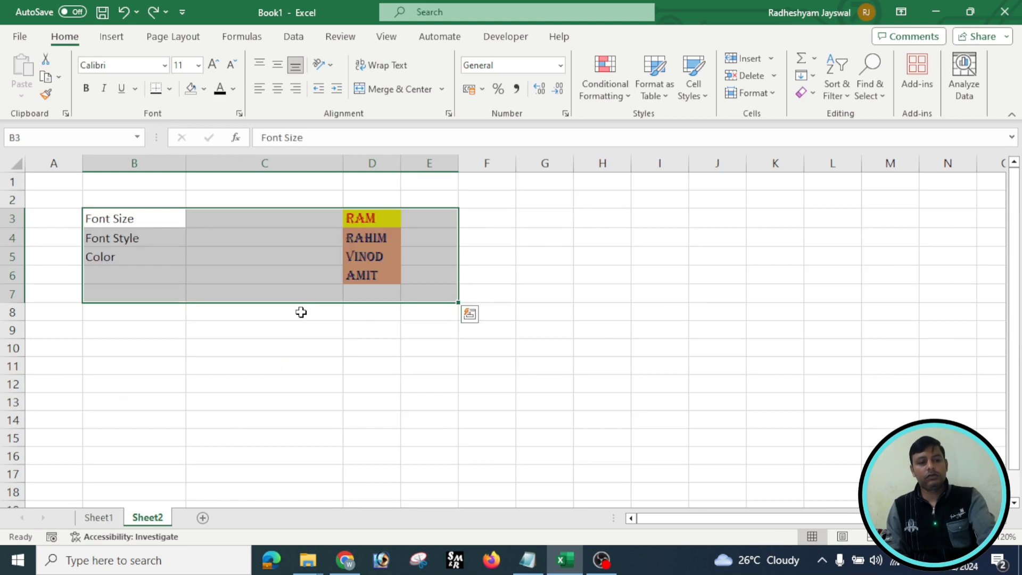
{"action": "left_click", "coordinate": [299, 344]}
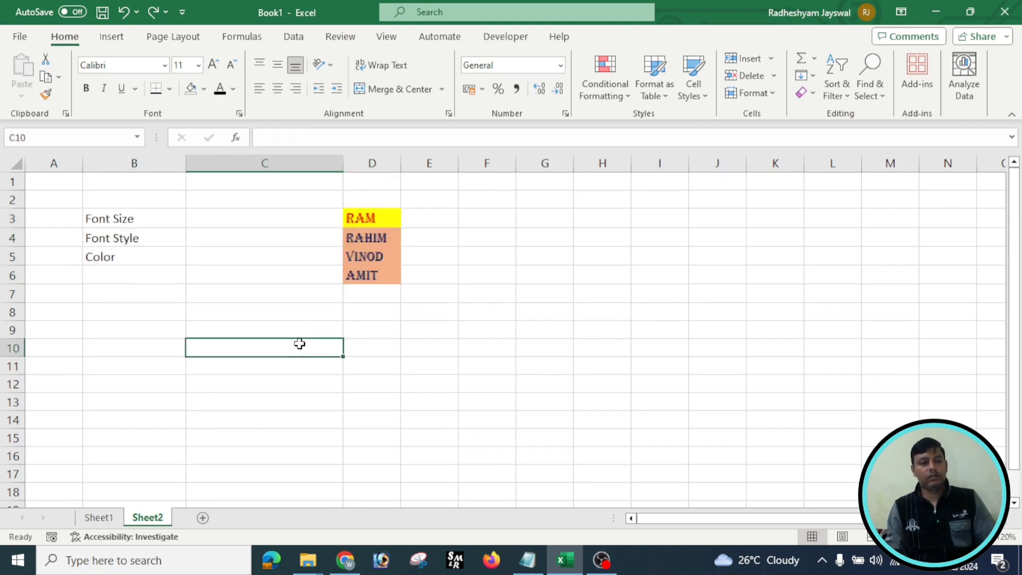
Step: Copy the Undo and Redo entries with their shortcuts from B31:C32 on Sheet1 to B8:C9 on Sheet2
{"action": "left_click", "coordinate": [101, 521]}
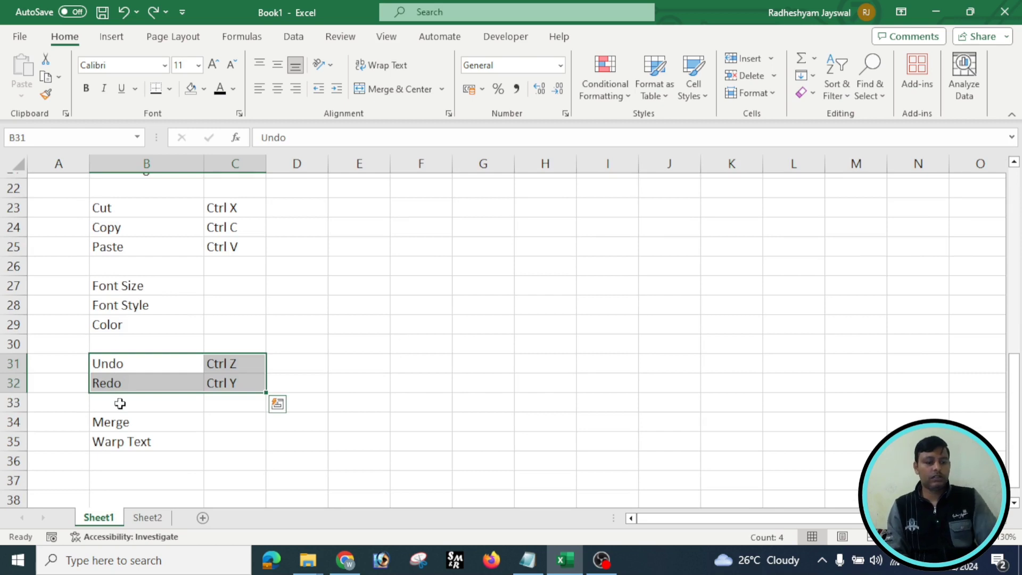
{"action": "key", "text": "ctrl+c"}
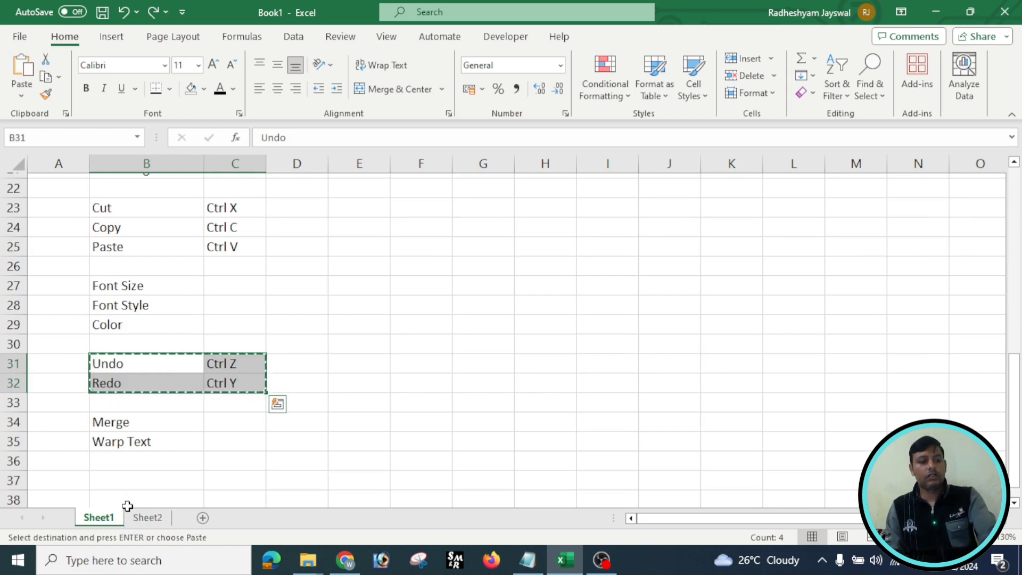
{"action": "left_click", "coordinate": [136, 522]}
{"action": "left_click", "coordinate": [90, 311]}
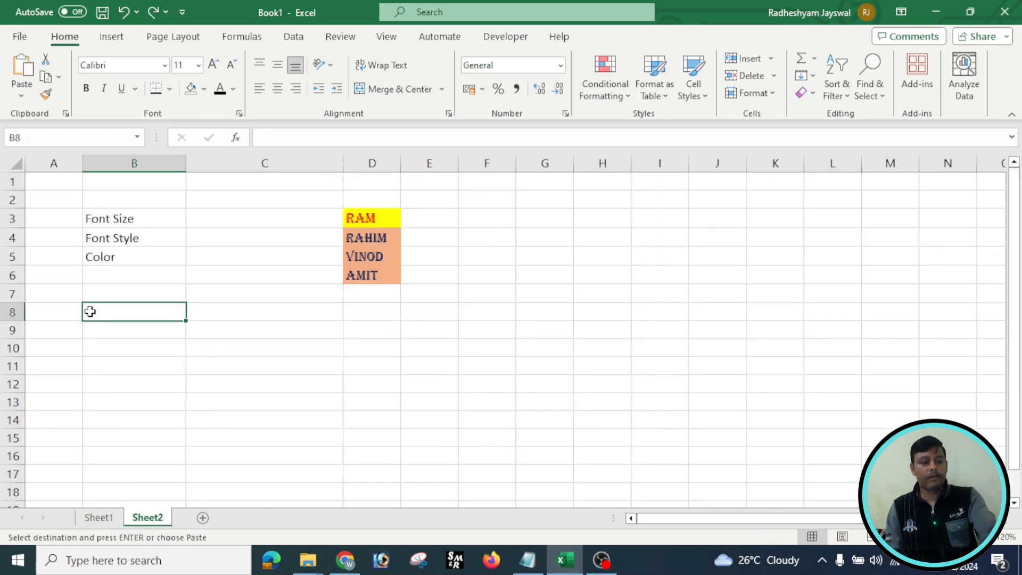
{"action": "key", "text": "ctrl+v"}
{"action": "left_click", "coordinate": [103, 404]}
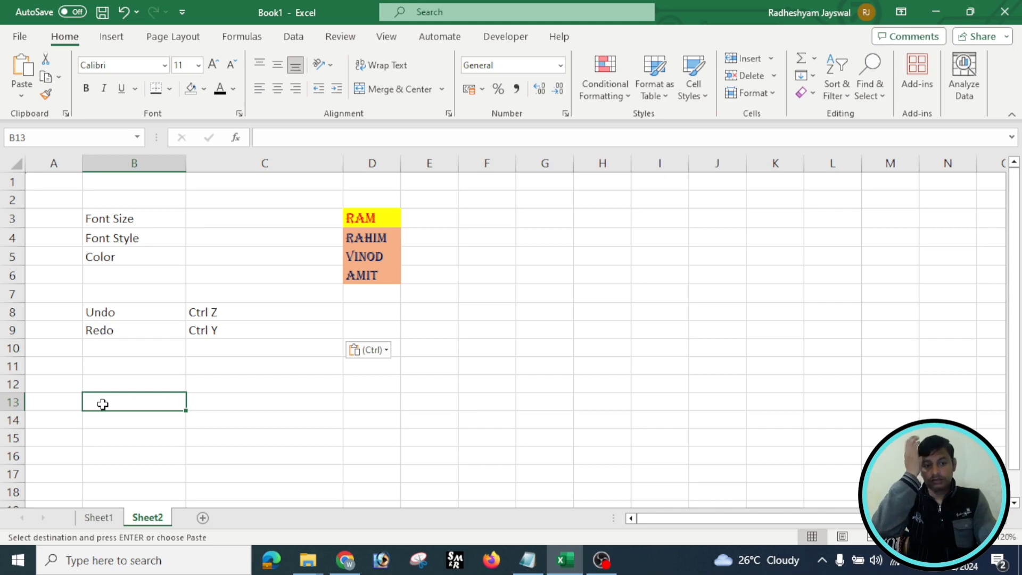
Step: Undo the paste in B8:C9 and the light orange fill of D4:D6, and redo that fill
{"action": "left_click", "coordinate": [221, 345]}
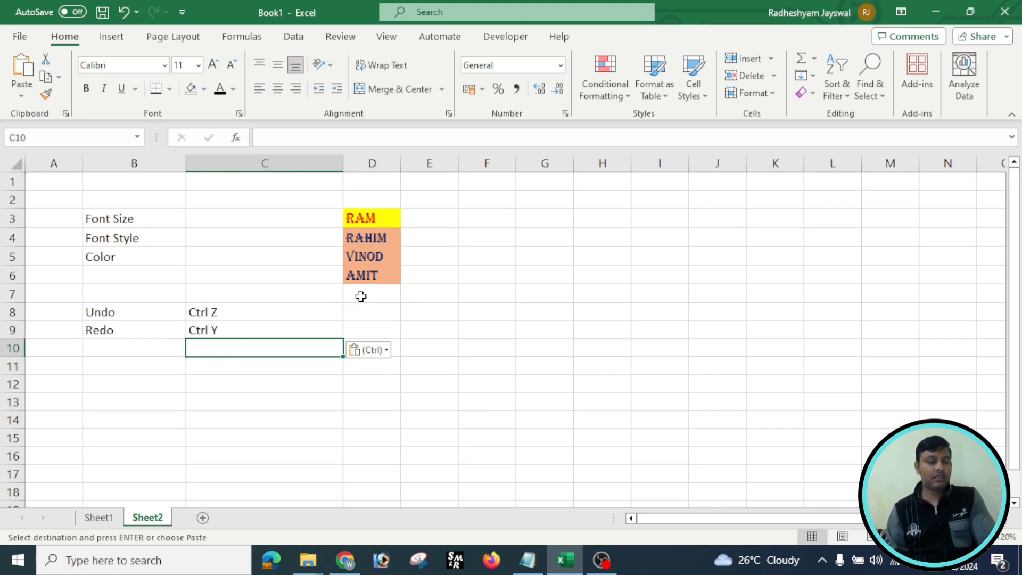
{"action": "left_click", "coordinate": [443, 299]}
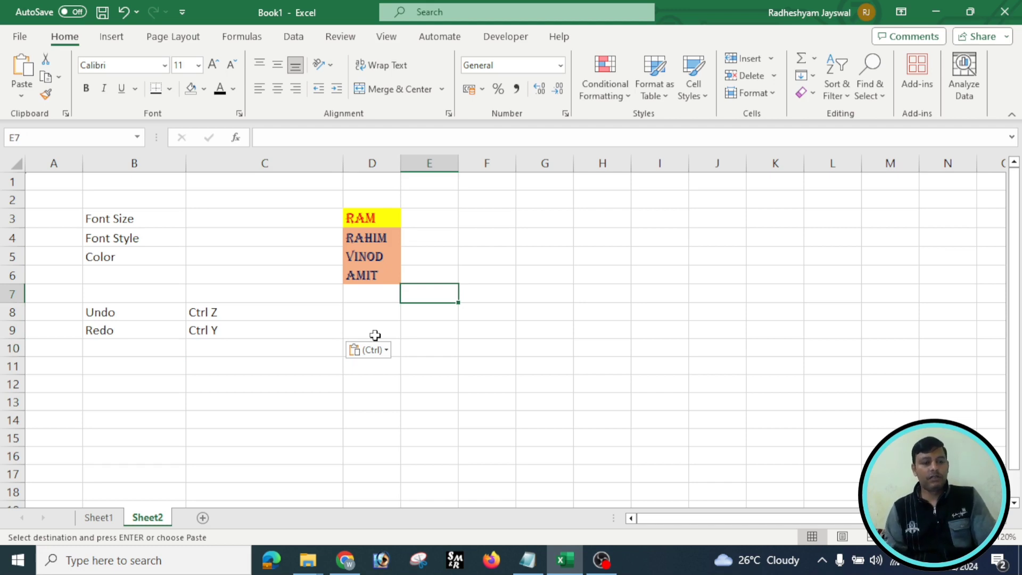
{"action": "left_click_drag", "start_coordinate": [356, 235], "coordinate": [356, 276]}
{"action": "left_click", "coordinate": [359, 309]}
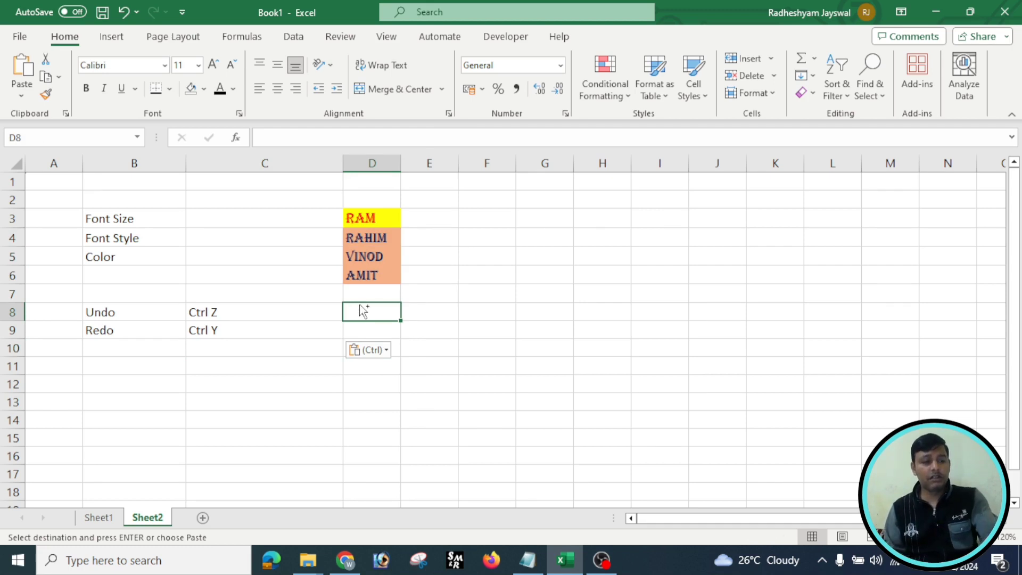
{"action": "key", "text": "ctrl+z"}
{"action": "key", "text": "ctrl+z"}
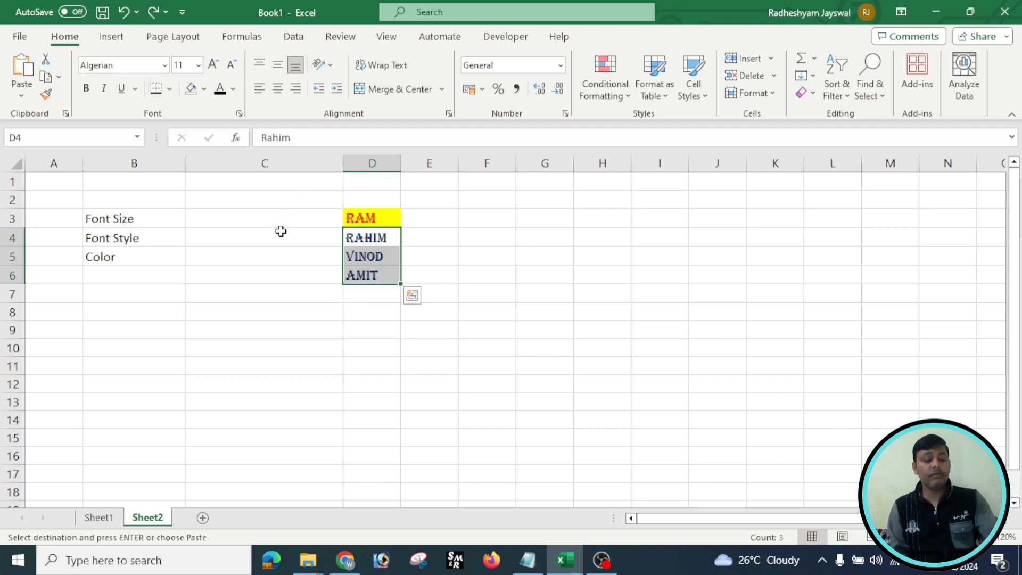
{"action": "key", "text": "ctrl+y"}
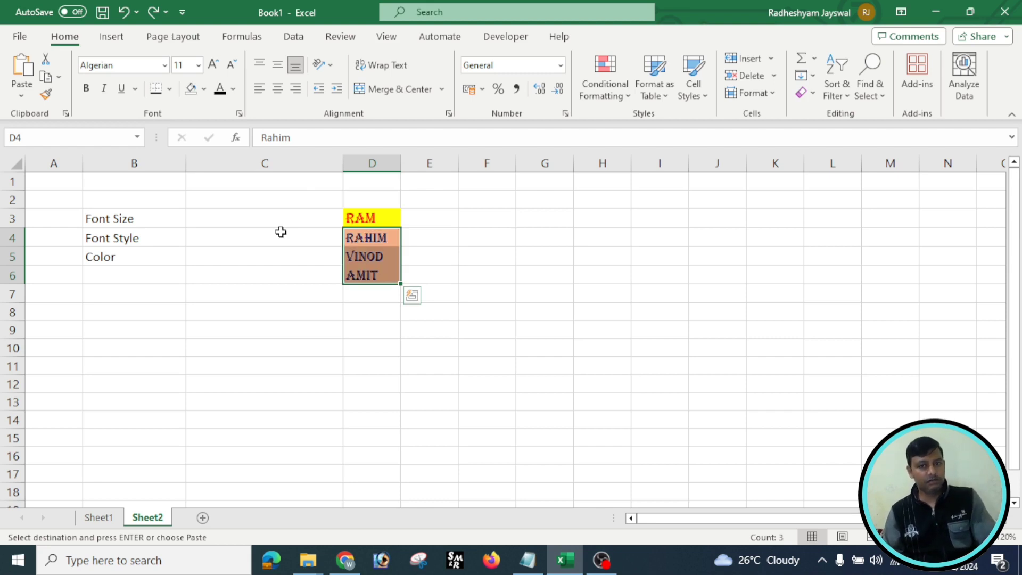
Step: Undo the background fills and font colors of D3:D6 one after another
{"action": "key", "text": "ctrl+z"}
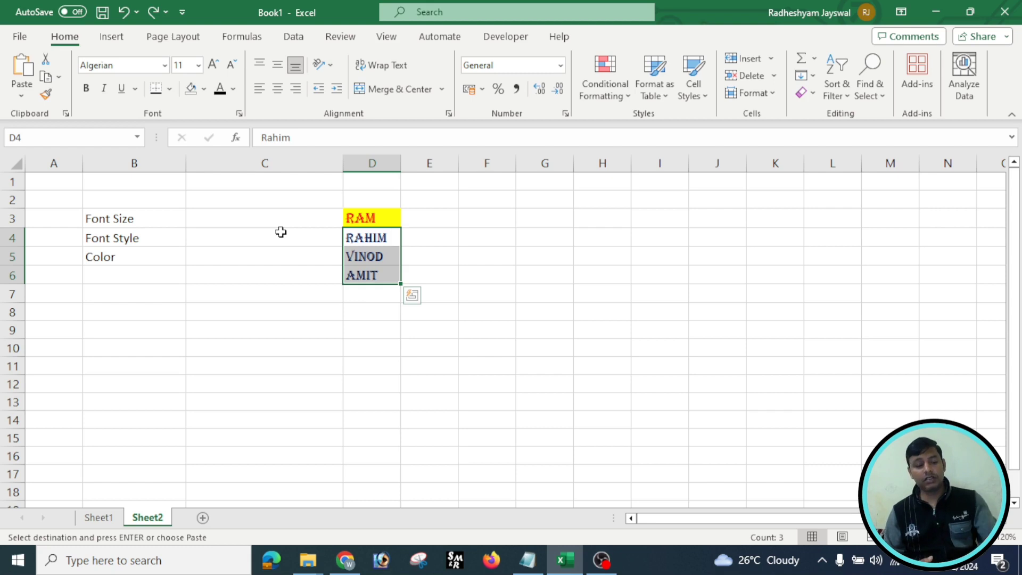
{"action": "key", "text": "ctrl+z"}
{"action": "key", "text": "ctrl+z"}
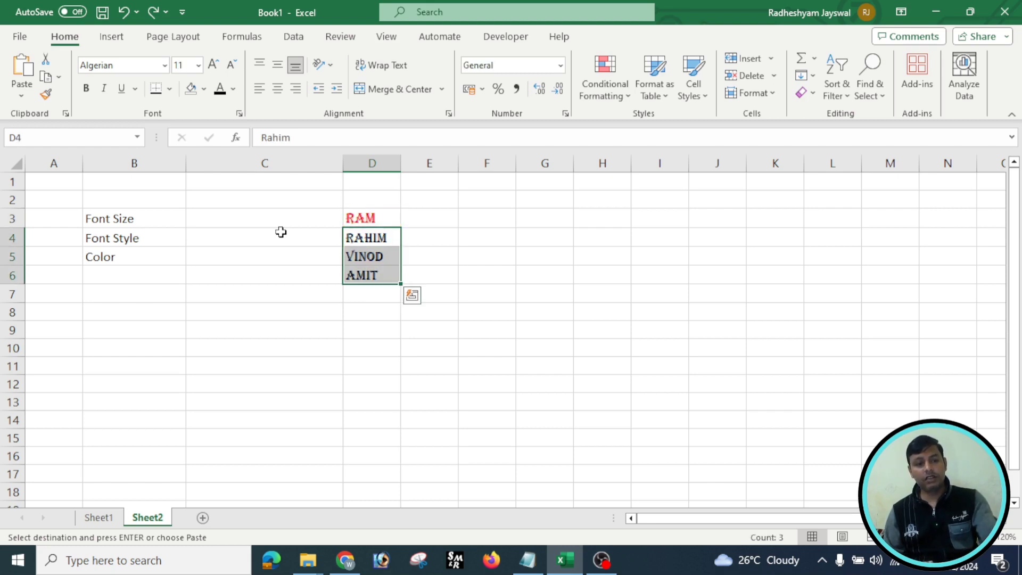
{"action": "key", "text": "ctrl+z"}
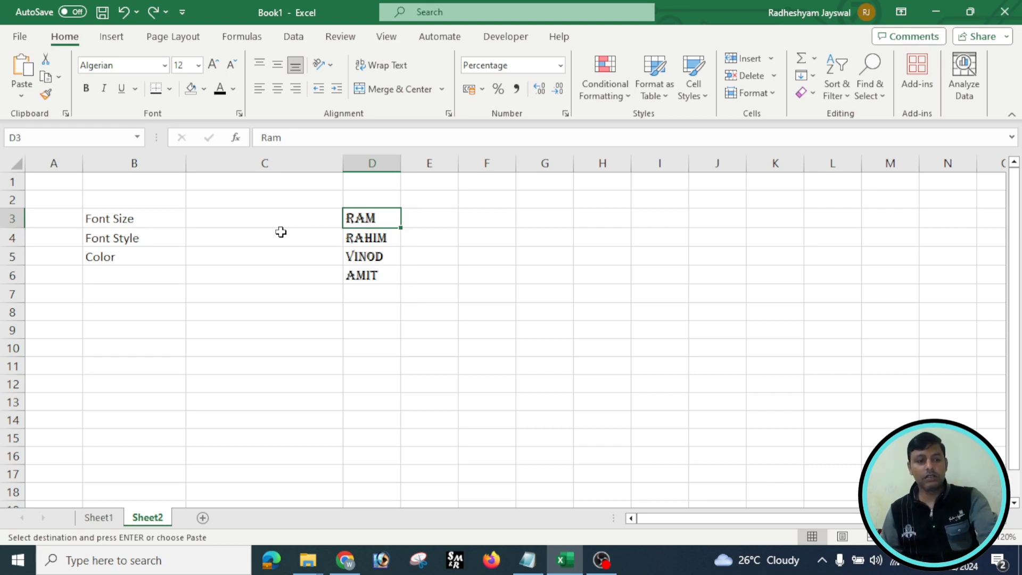
Step: Redo the font colors and fills of D3:D6 and the paste of the Undo and Redo entries in B8:C9
{"action": "key", "text": "ctrl+y"}
{"action": "key", "text": "ctrl+y"}
{"action": "key", "text": "ctrl+y"}
{"action": "key", "text": "ctrl+y"}
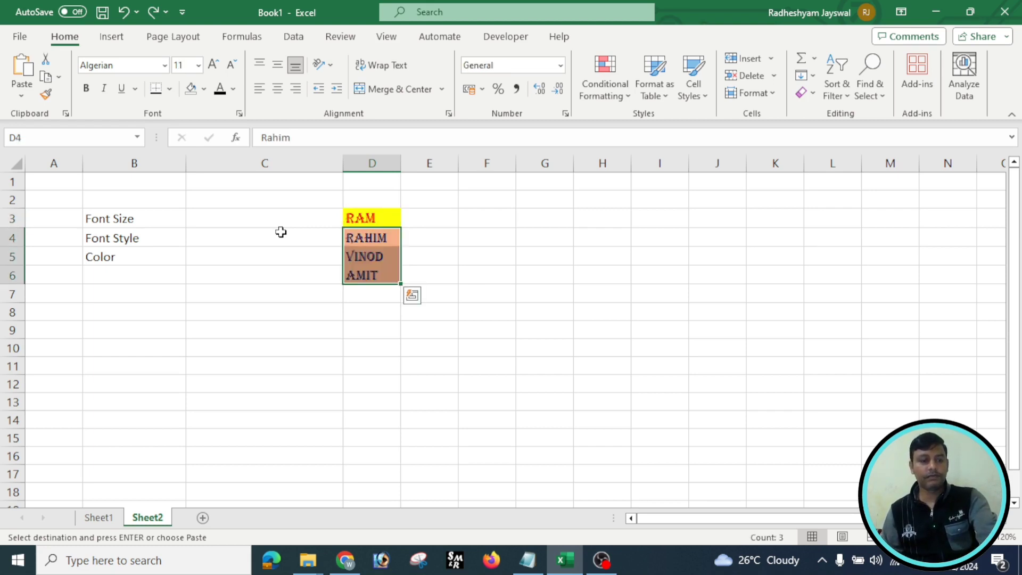
{"action": "key", "text": "ctrl+y"}
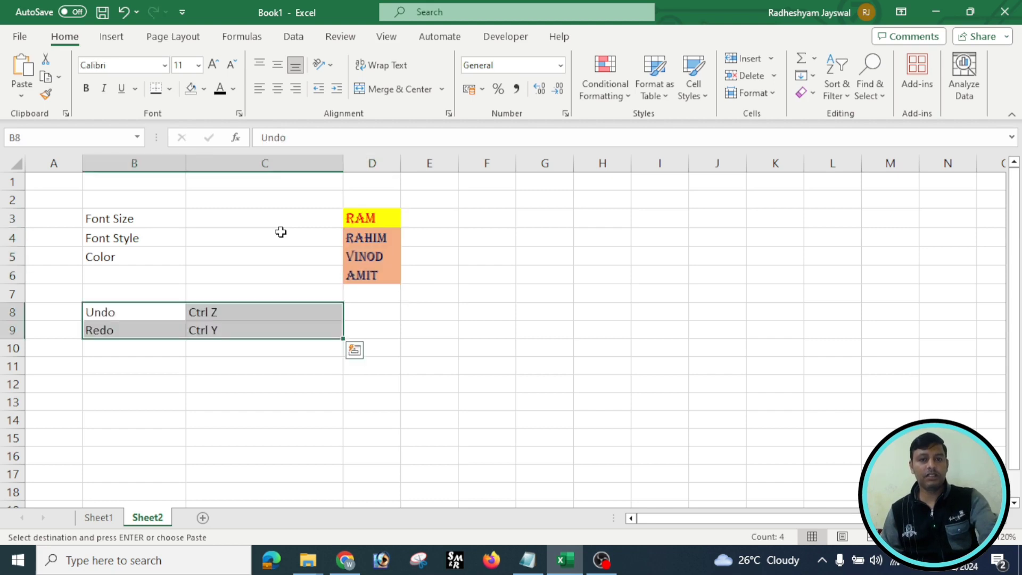
{"action": "left_click", "coordinate": [373, 307]}
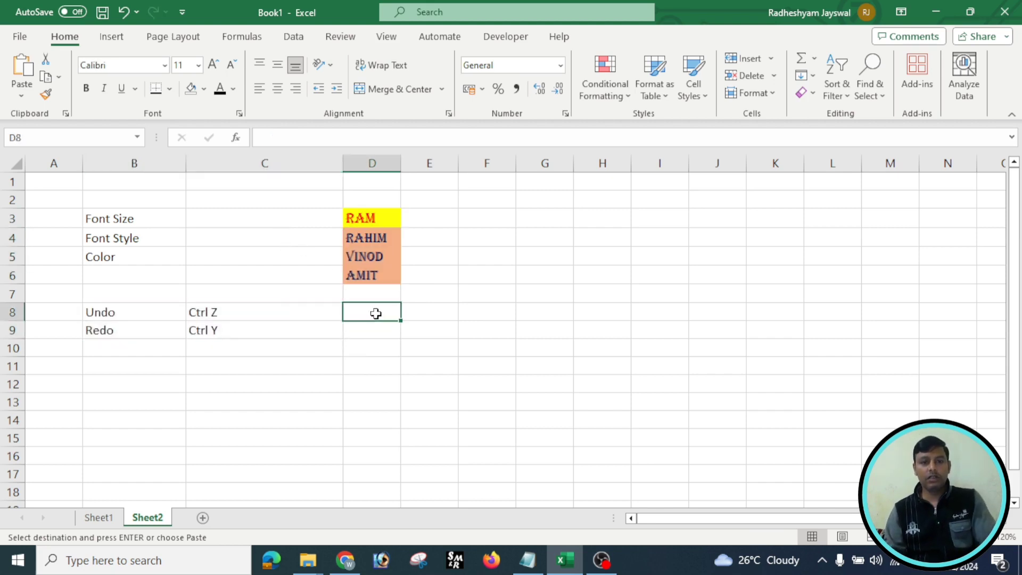
{"action": "left_click", "coordinate": [121, 312]}
{"action": "left_click", "coordinate": [215, 311]}
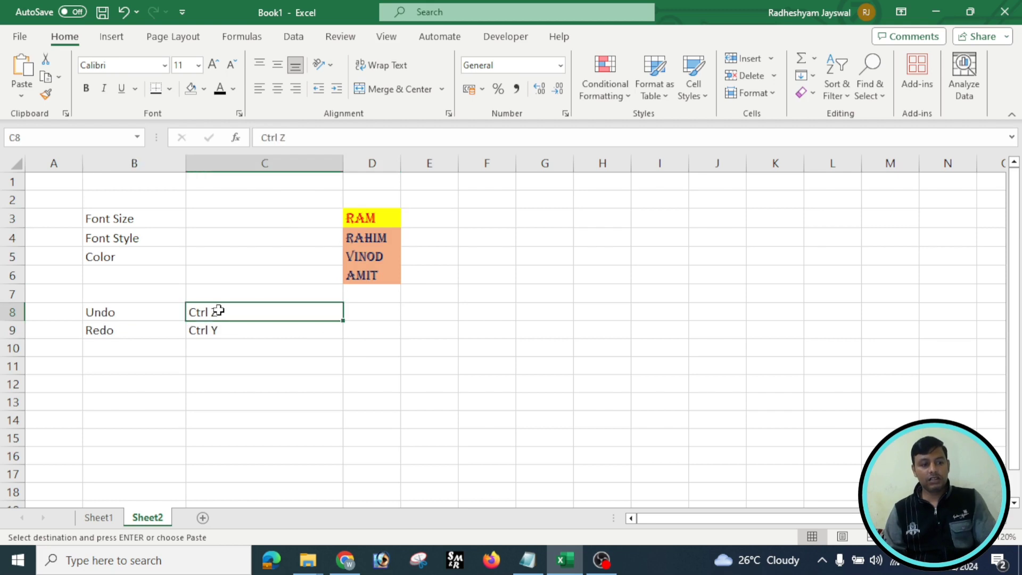
{"action": "left_click", "coordinate": [114, 331]}
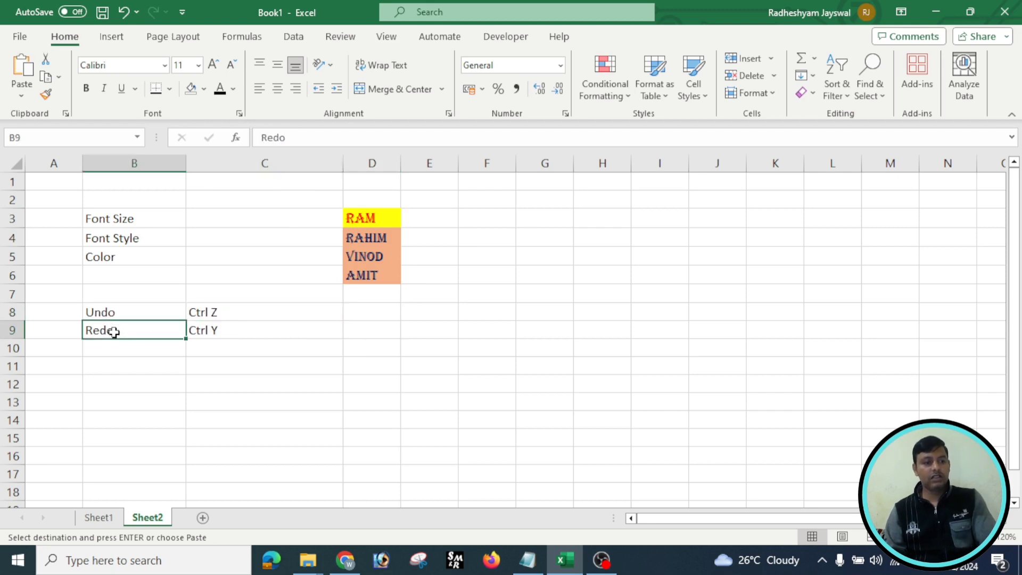
{"action": "left_click", "coordinate": [209, 328]}
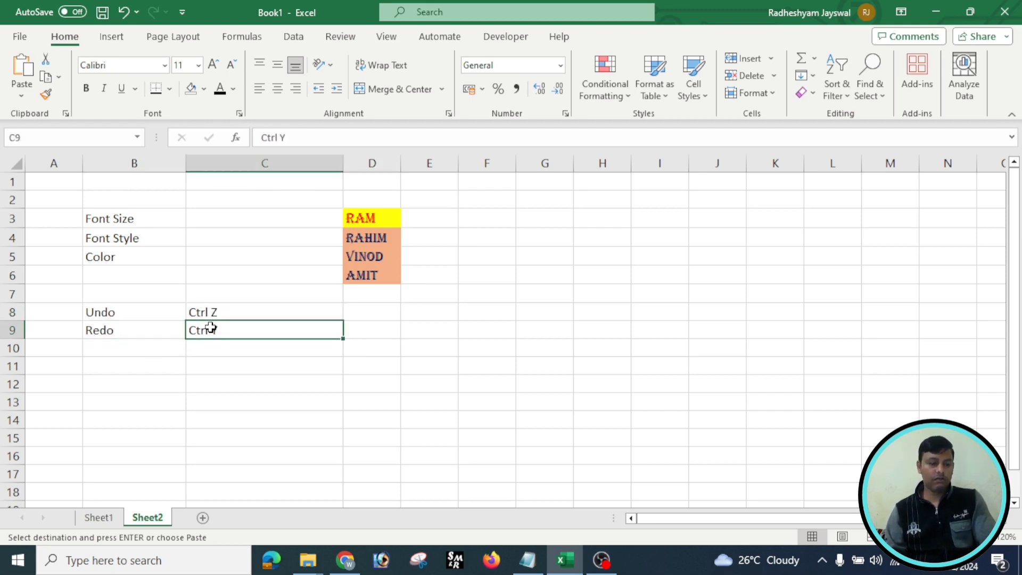
Step: Replace the content of Sheet2 with the Merge and Warp Text entries copied from B34:B35 on Sheet1, placed in B4:B5
{"action": "left_click", "coordinate": [100, 522]}
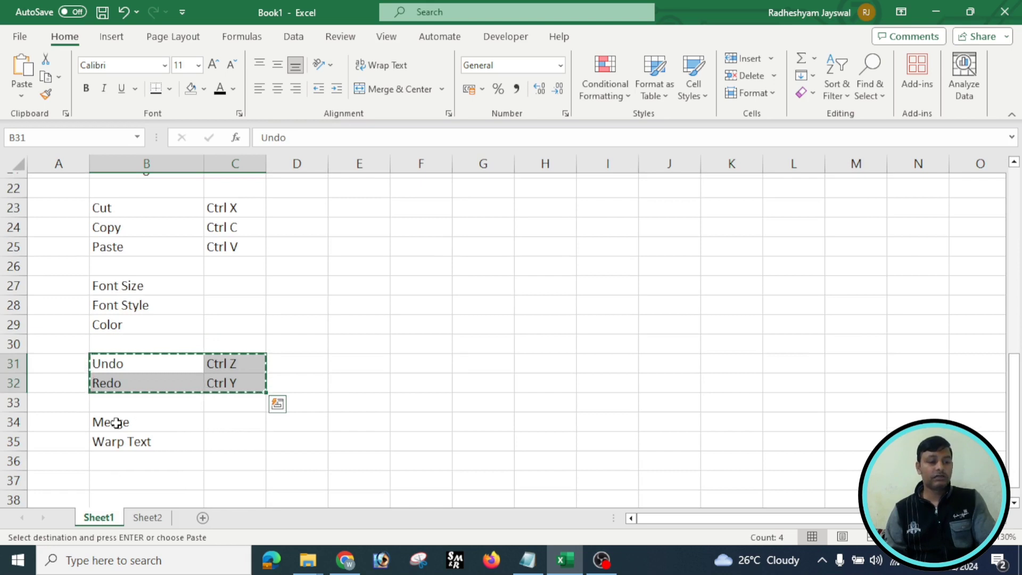
{"action": "left_click_drag", "start_coordinate": [117, 423], "coordinate": [142, 443]}
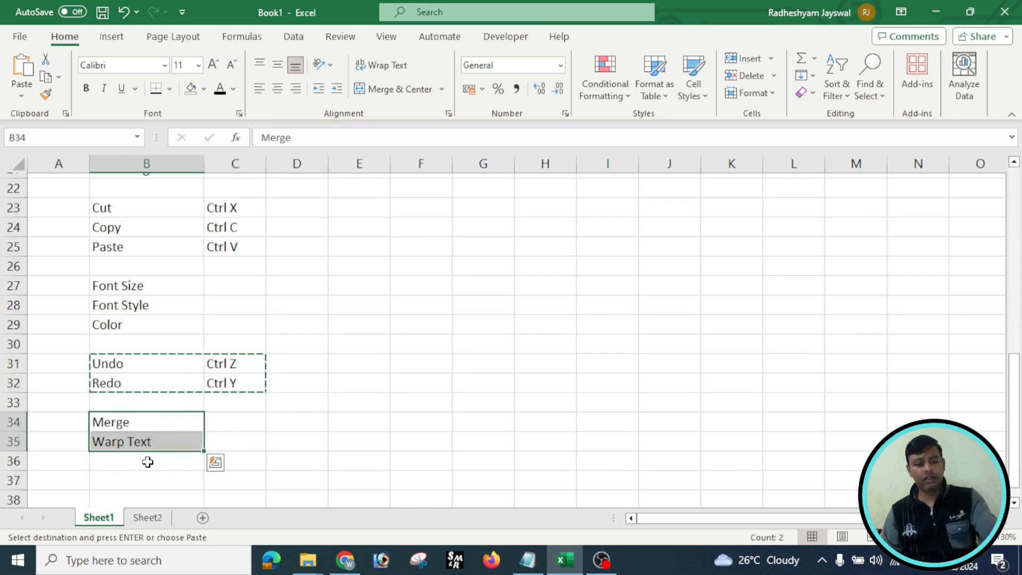
{"action": "key", "text": "ctrl+c"}
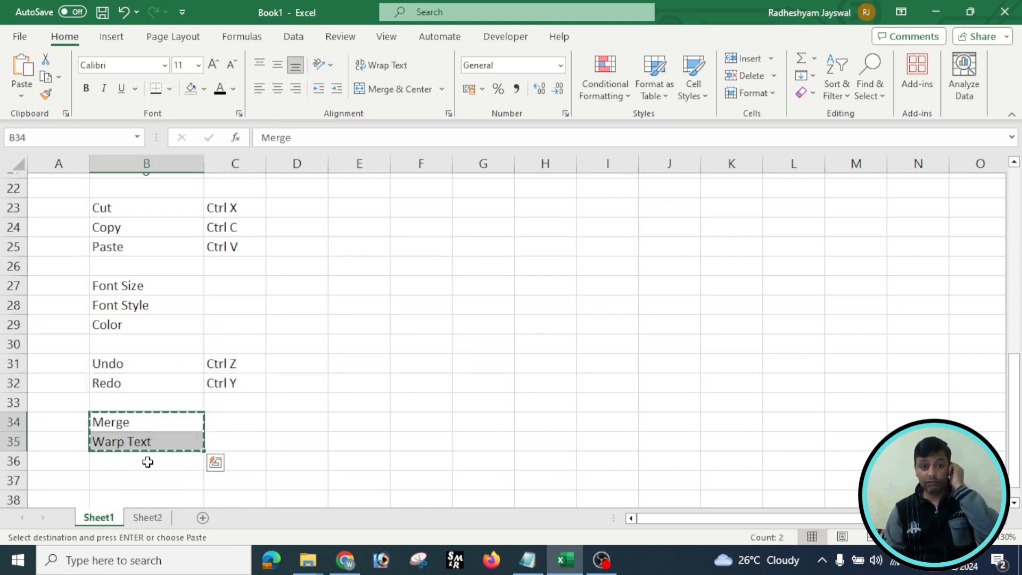
{"action": "left_click", "coordinate": [164, 522]}
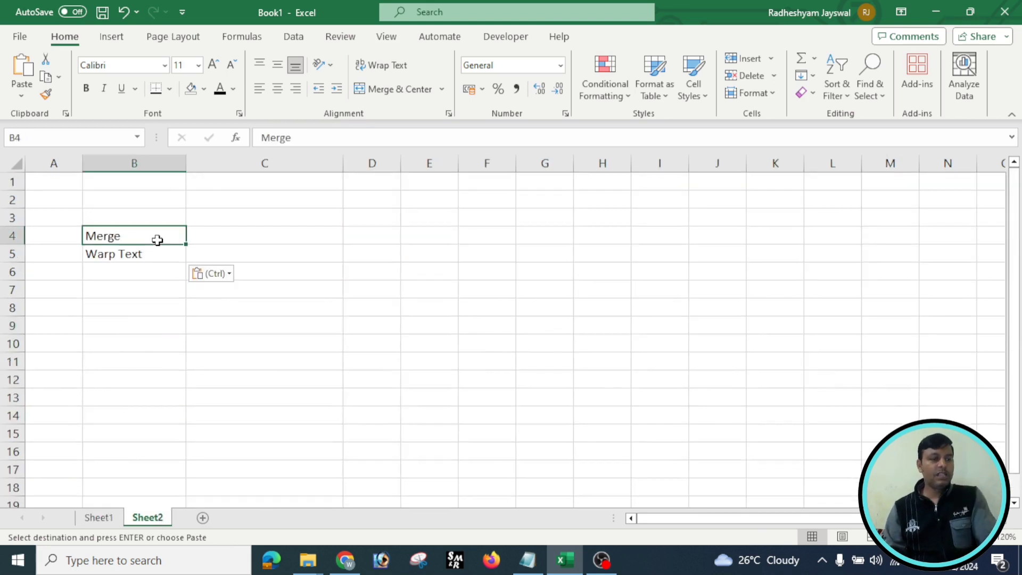
Step: Enter the sentence "Ram is a good boy" in cell D4 of Sheet2
{"action": "left_click", "coordinate": [376, 240]}
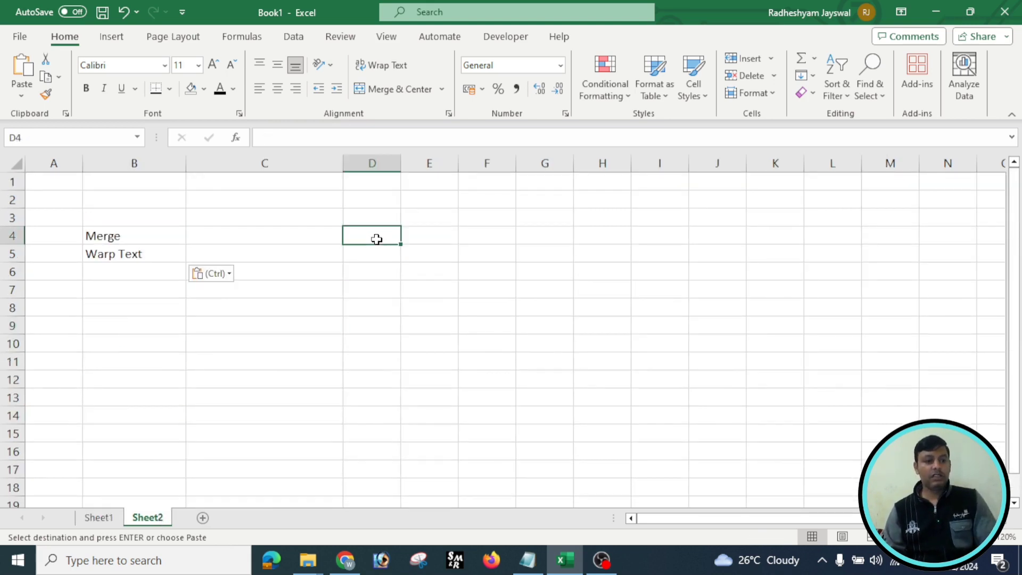
{"action": "type", "text": "Ra"}
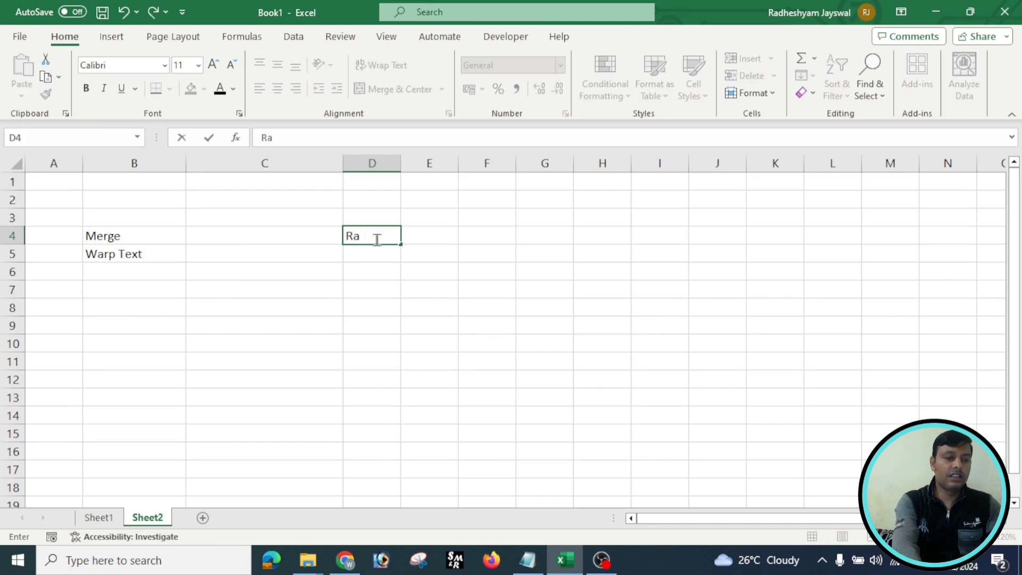
{"action": "type", "text": "m is"}
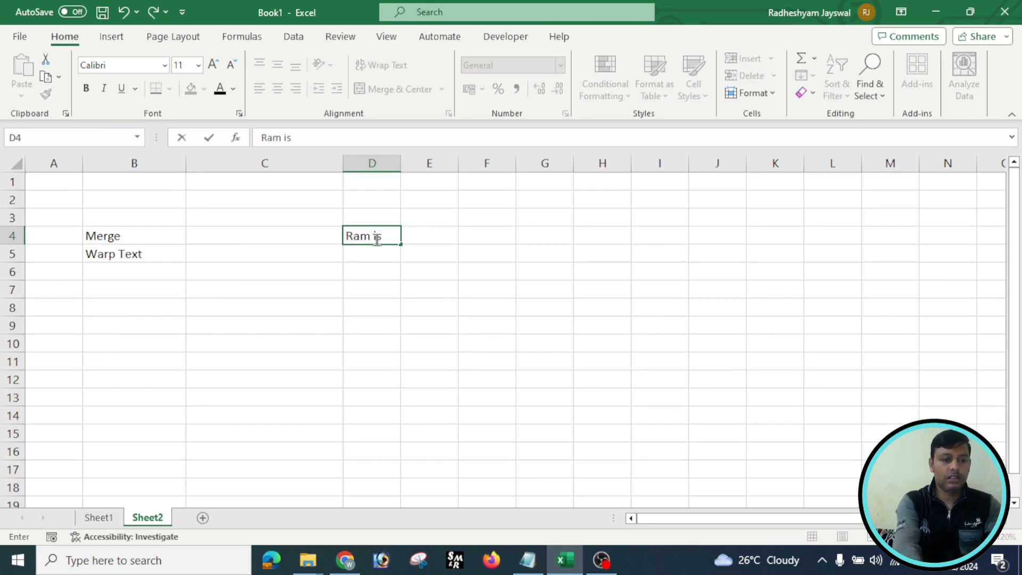
{"action": "type", "text": " a good boy"}
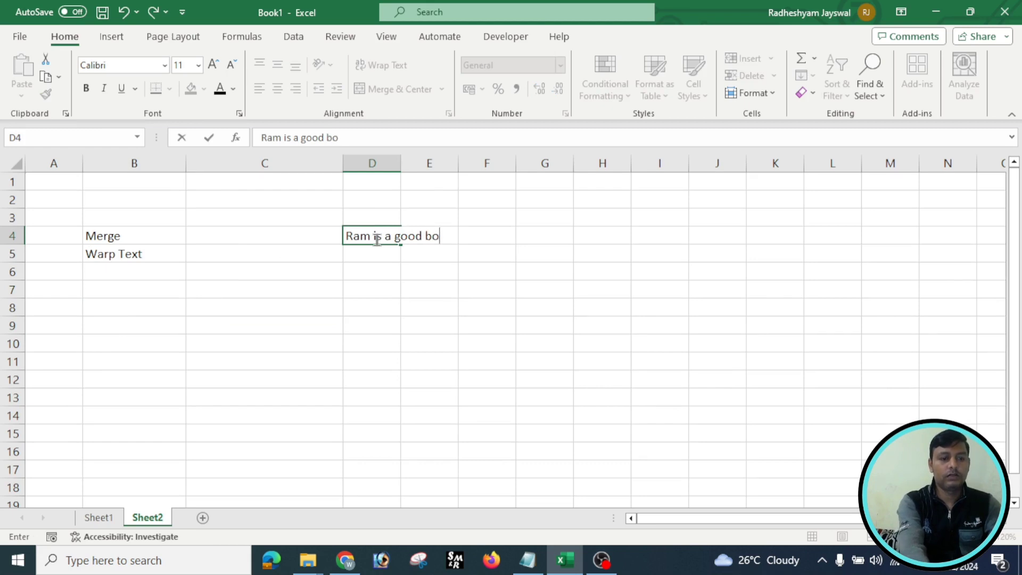
{"action": "left_click", "coordinate": [337, 383]}
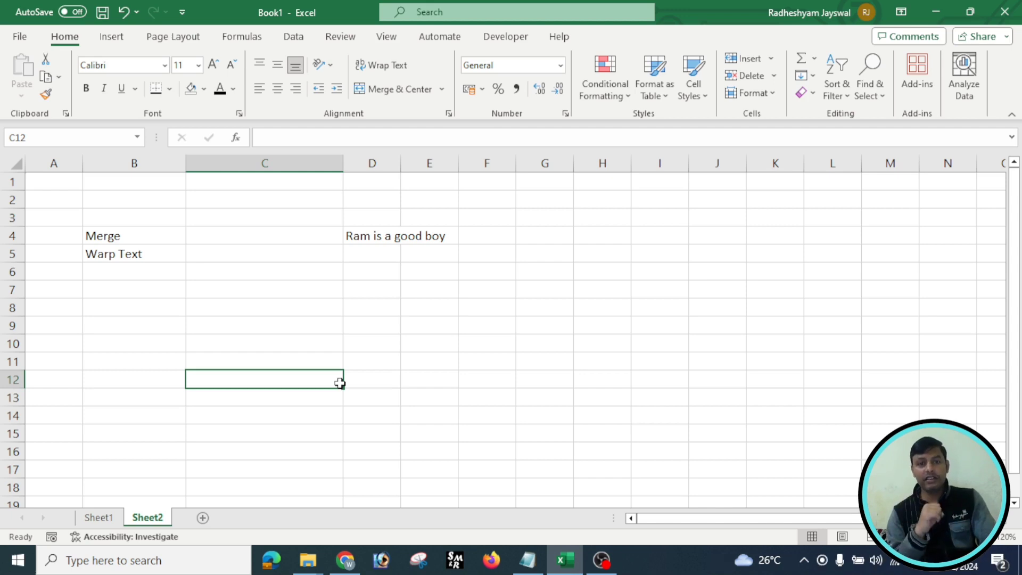
Step: Apply Wrap Text to the sentence in cell D4, and undo the wrapping
{"action": "left_click", "coordinate": [374, 237]}
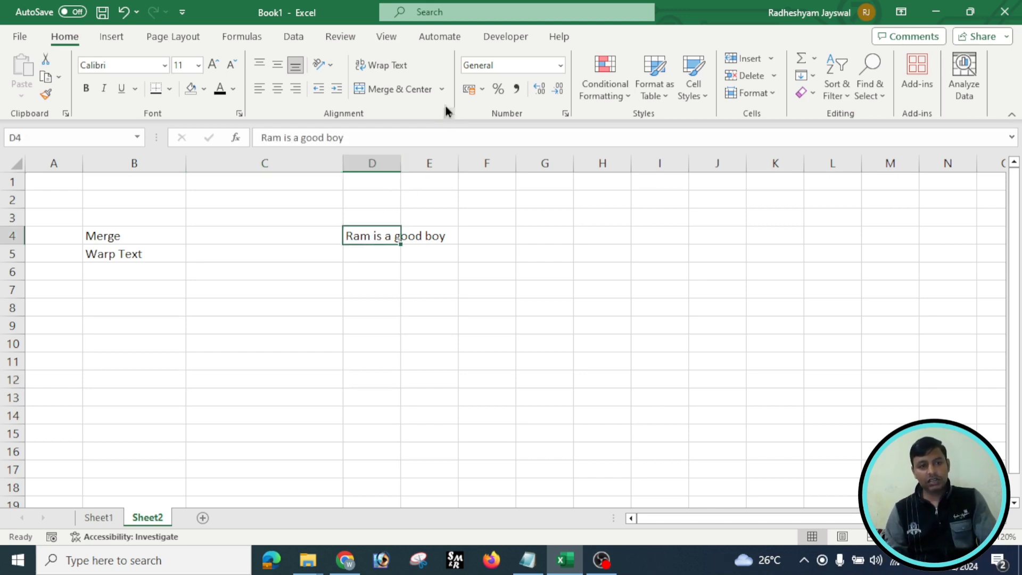
{"action": "left_click", "coordinate": [403, 69]}
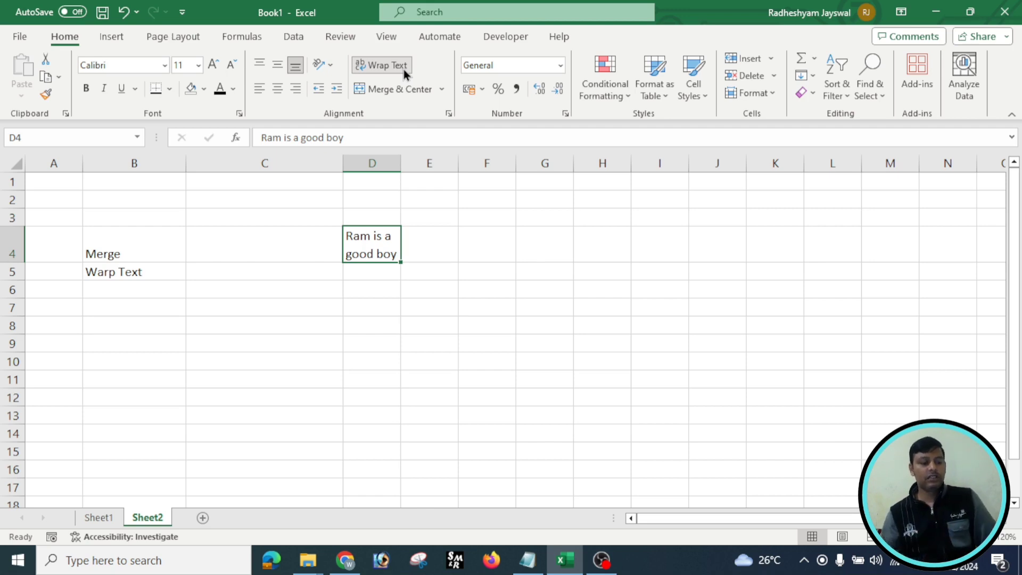
{"action": "key", "text": "ctrl+z"}
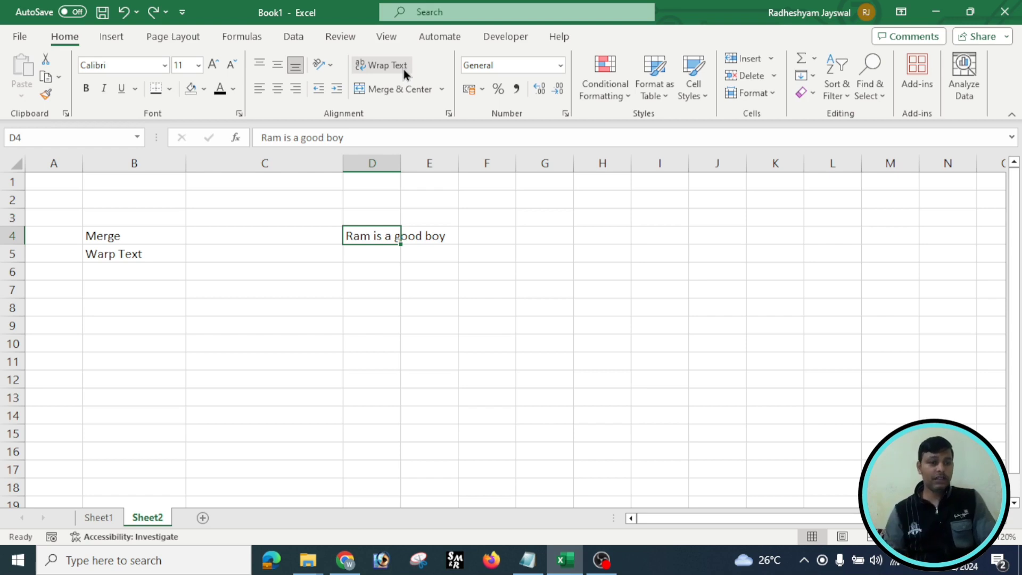
Step: Merge and center the sentence in D4 across cells D4:E4 on Sheet2, and undo the merge
{"action": "left_click", "coordinate": [413, 328]}
{"action": "left_click", "coordinate": [365, 238]}
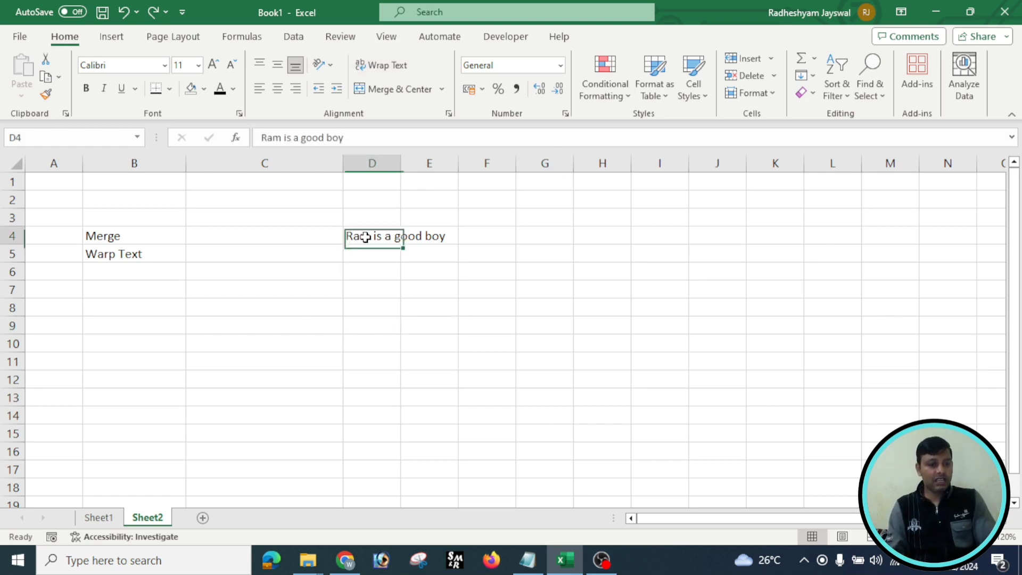
{"action": "left_click_drag", "start_coordinate": [365, 238], "coordinate": [413, 235]}
{"action": "left_click", "coordinate": [363, 287]}
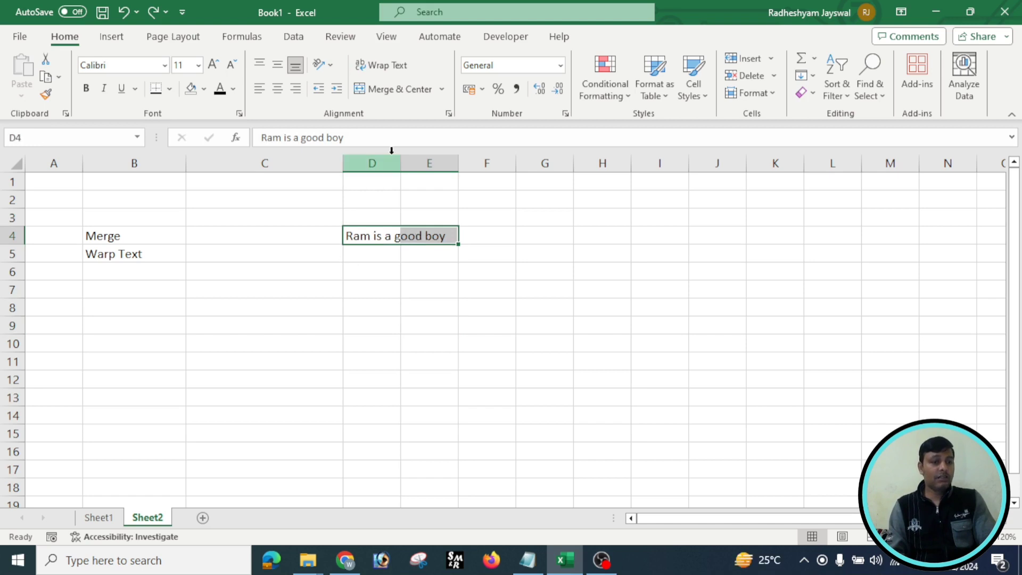
{"action": "left_click", "coordinate": [379, 89]}
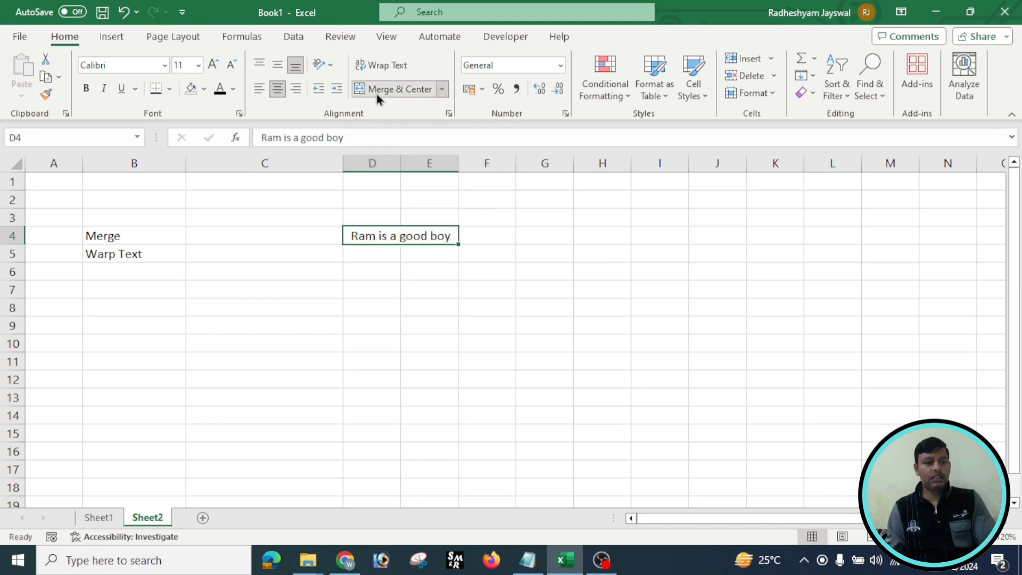
{"action": "left_click", "coordinate": [410, 272]}
{"action": "left_click", "coordinate": [341, 235]}
{"action": "left_click", "coordinate": [421, 235]}
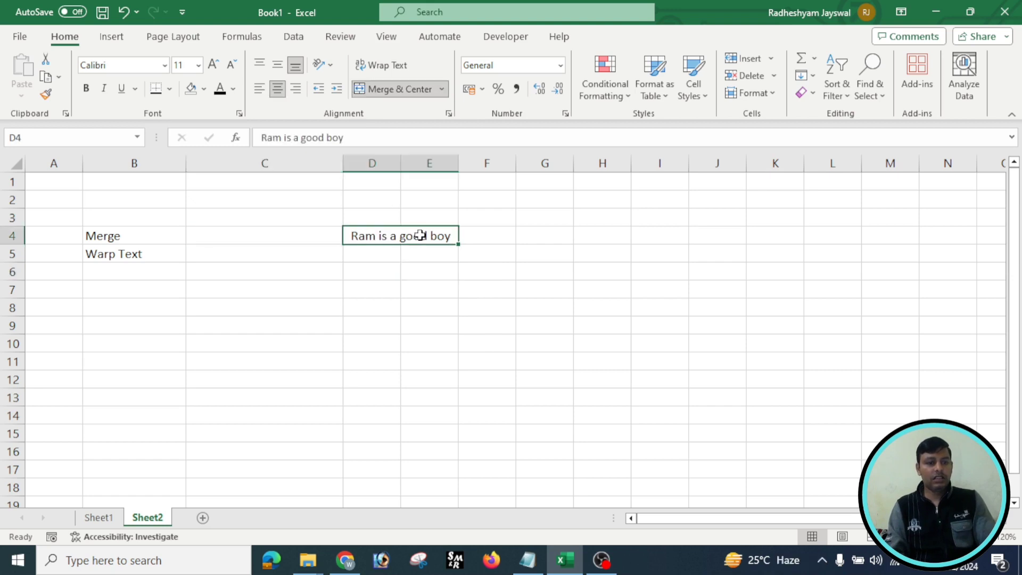
{"action": "left_click", "coordinate": [399, 346]}
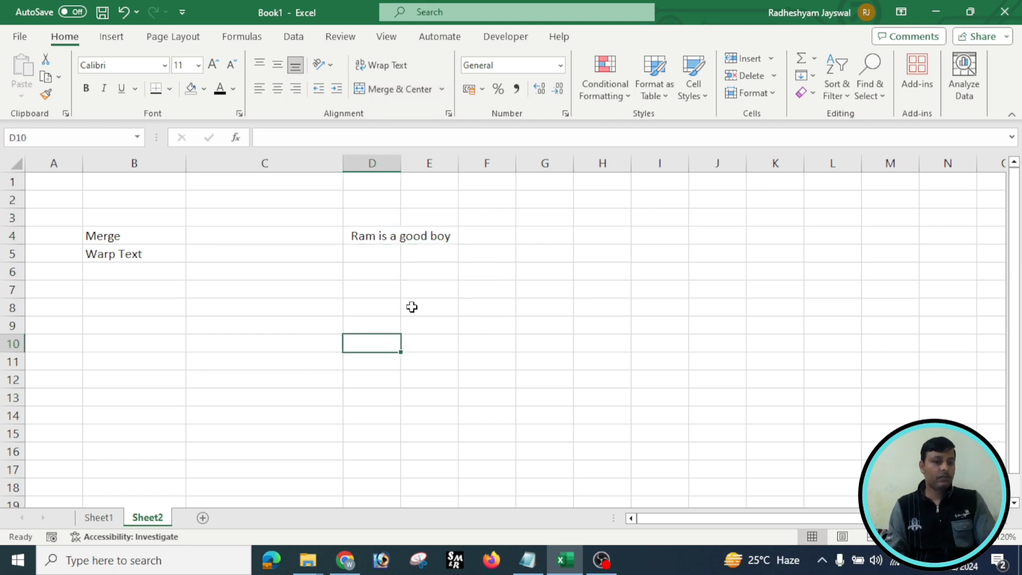
{"action": "key", "text": "ctrl+z"}
{"action": "left_click", "coordinate": [424, 271]}
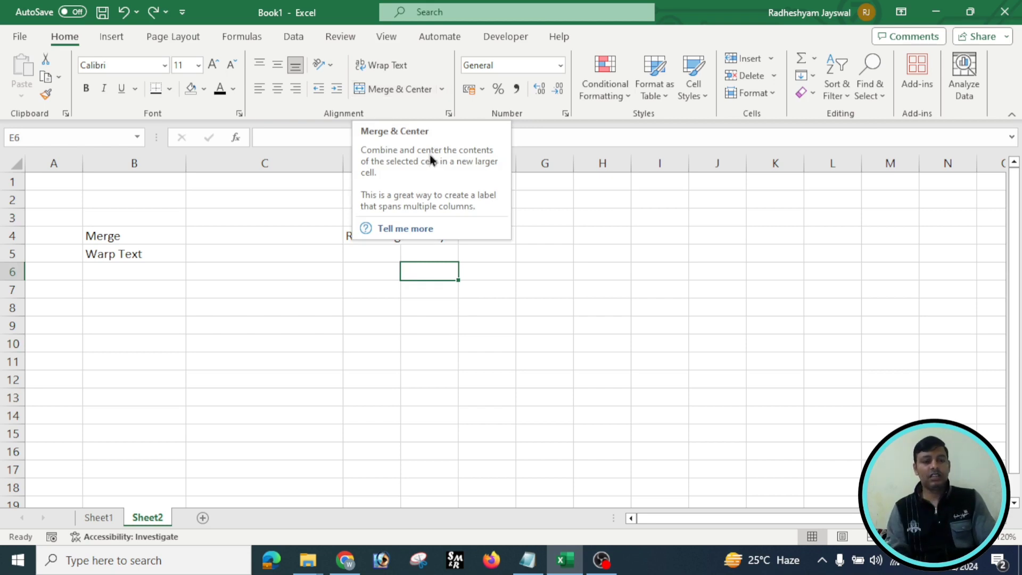
Step: Return to Sheet1 and look over the list of basic formatting and editing topics
{"action": "left_click", "coordinate": [553, 339]}
{"action": "key", "text": "ctrl+Page_Up"}
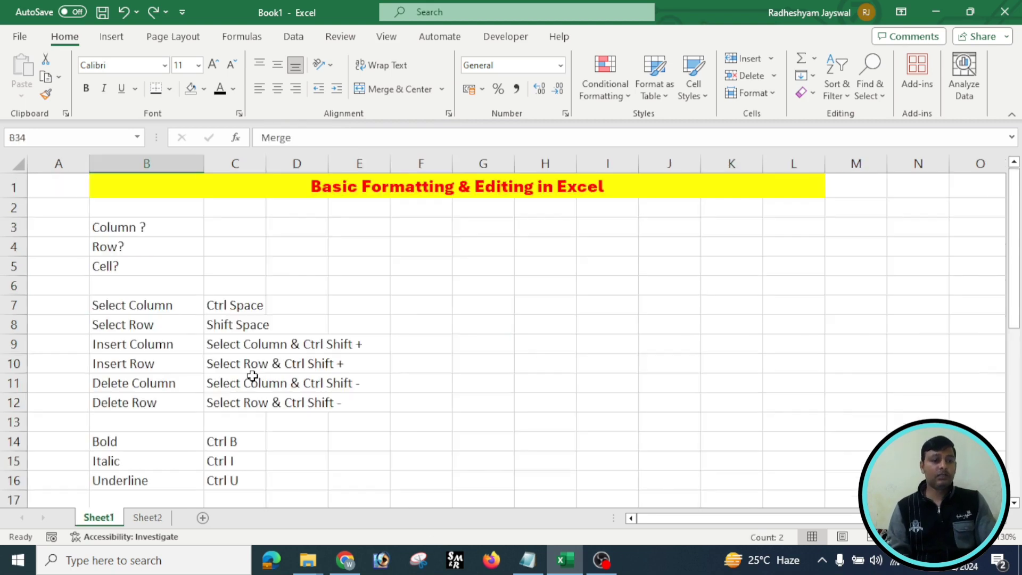
{"action": "left_click", "coordinate": [505, 302]}
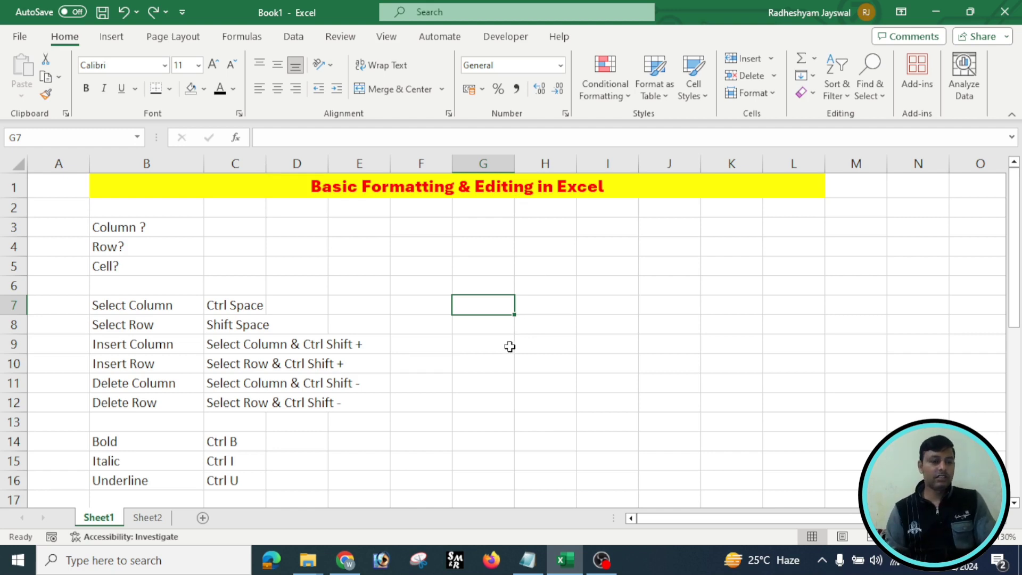
{"action": "scroll", "coordinate": [503, 357], "scroll_direction": "down", "scroll_amount": 1}
{"action": "scroll", "coordinate": [532, 357], "scroll_direction": "up", "scroll_amount": 1}
{"action": "left_click", "coordinate": [564, 344]}
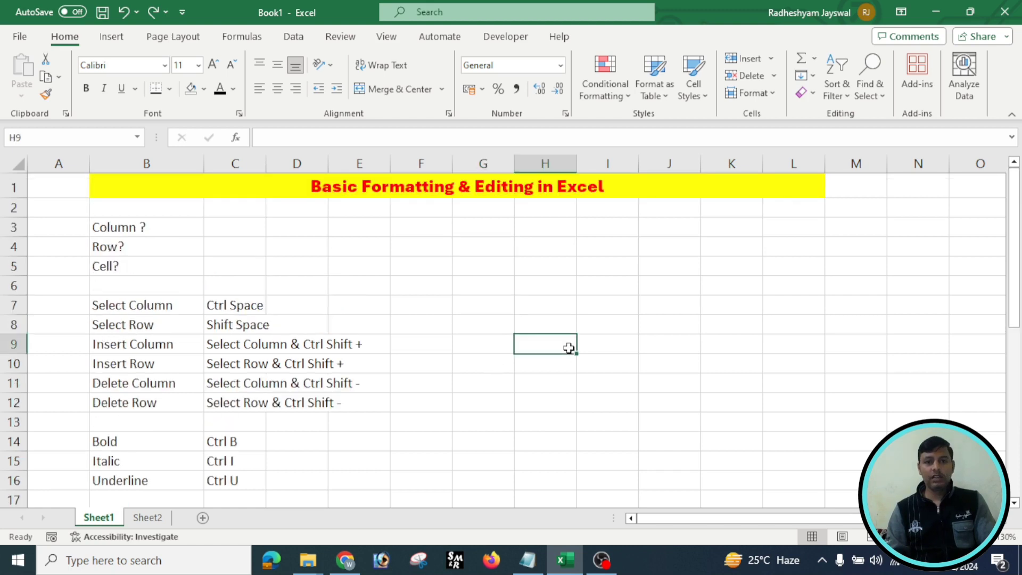
{"action": "left_click", "coordinate": [486, 338]}
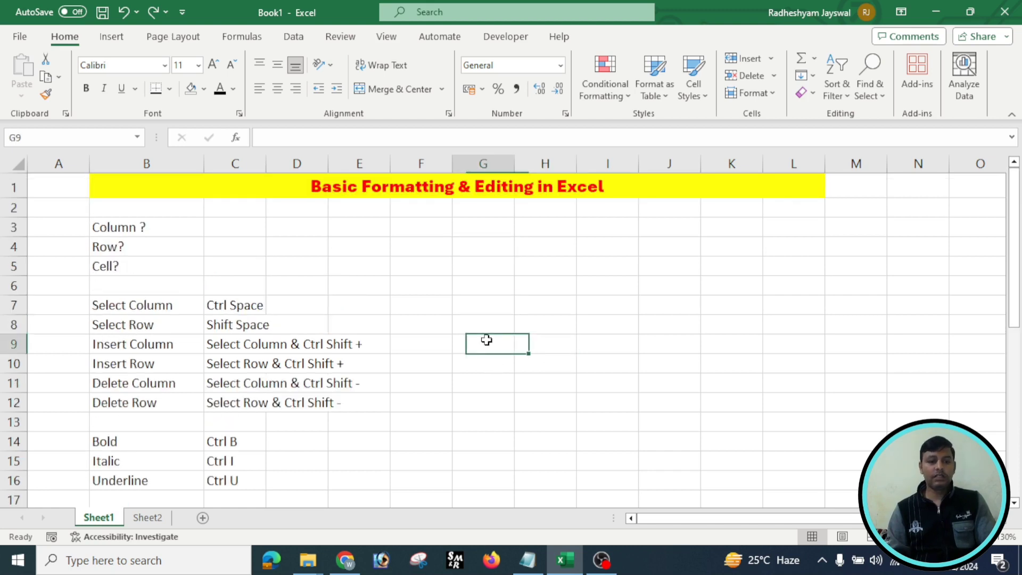
{"action": "left_click", "coordinate": [550, 348]}
{"action": "left_click", "coordinate": [851, 306]}
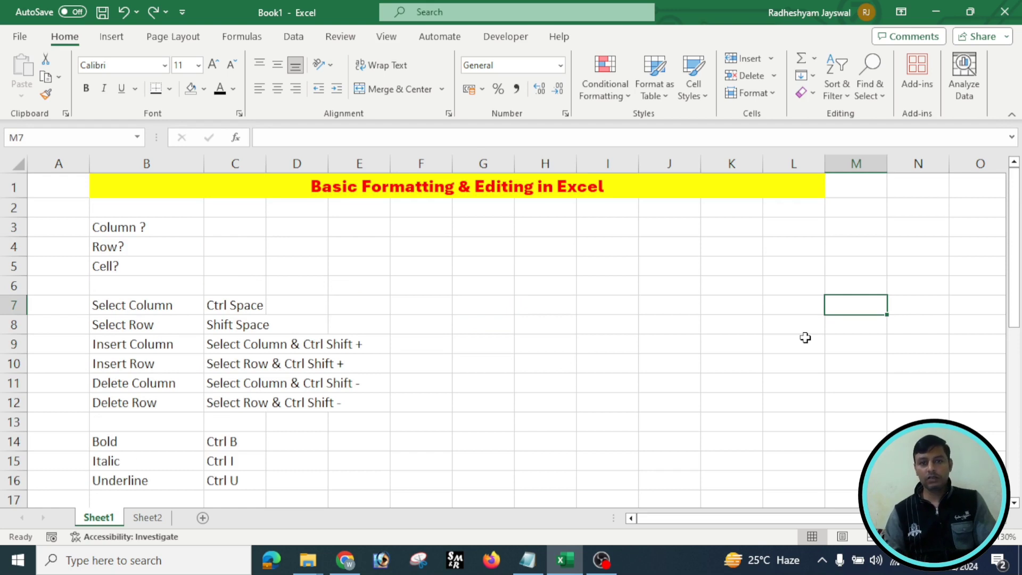